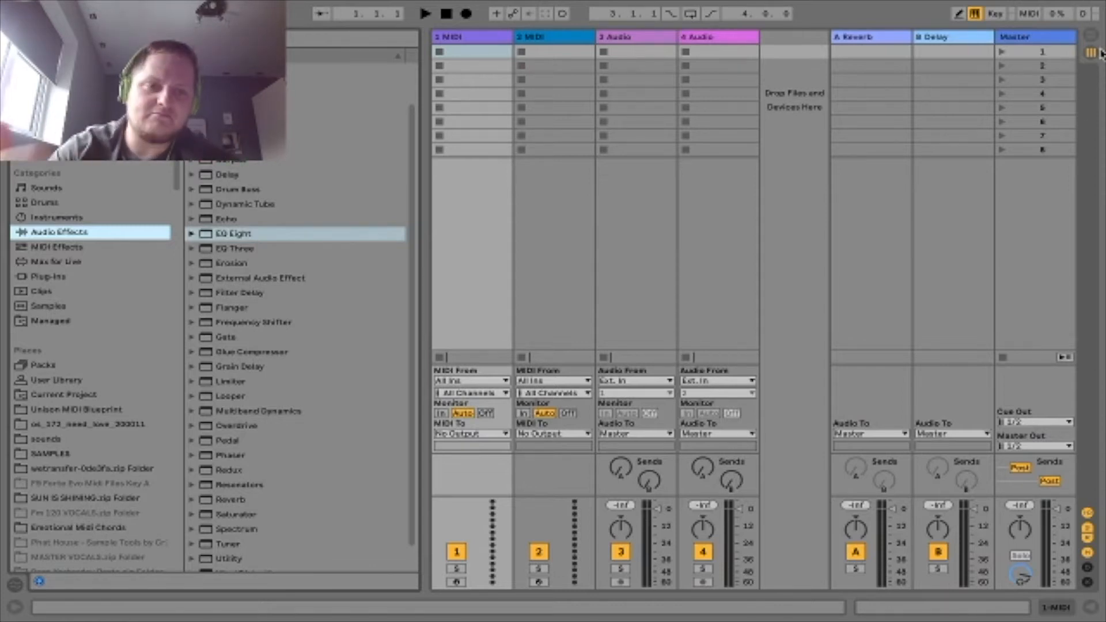
Step: Show the Arrangement view with the device view hidden, comparing it briefly with the Session view
click(1092, 36)
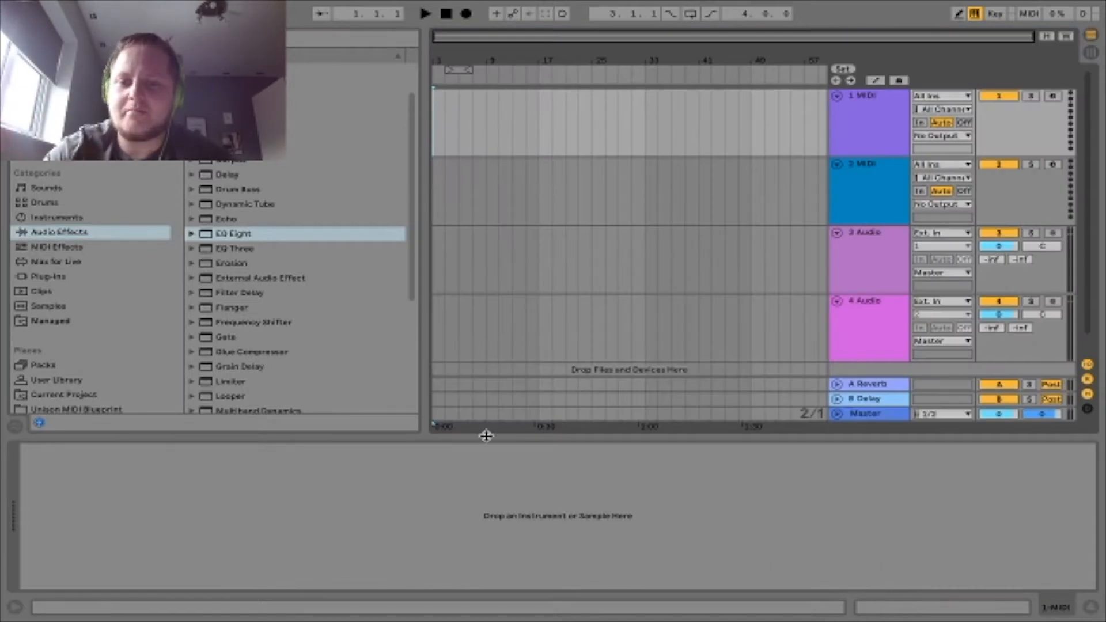
drag(486, 437, 489, 442)
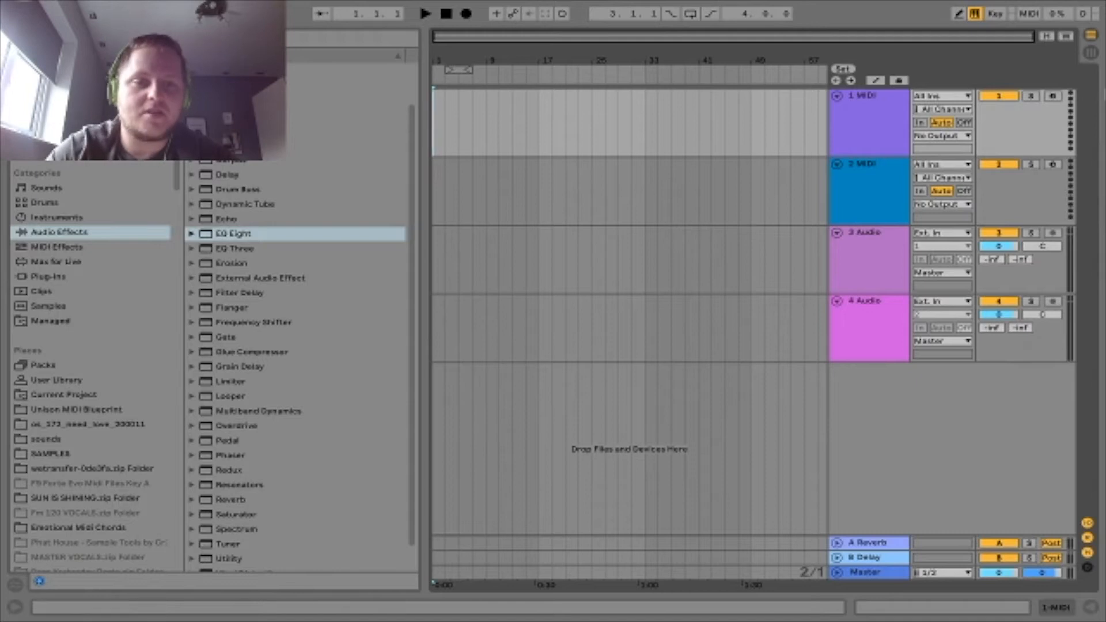
click(1092, 52)
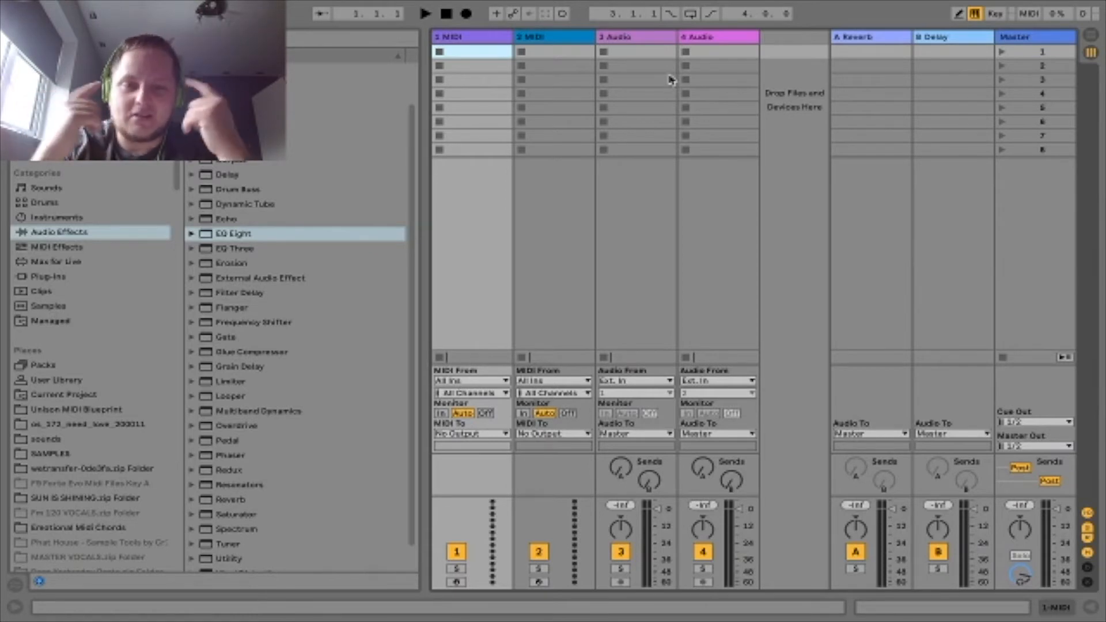
click(1096, 35)
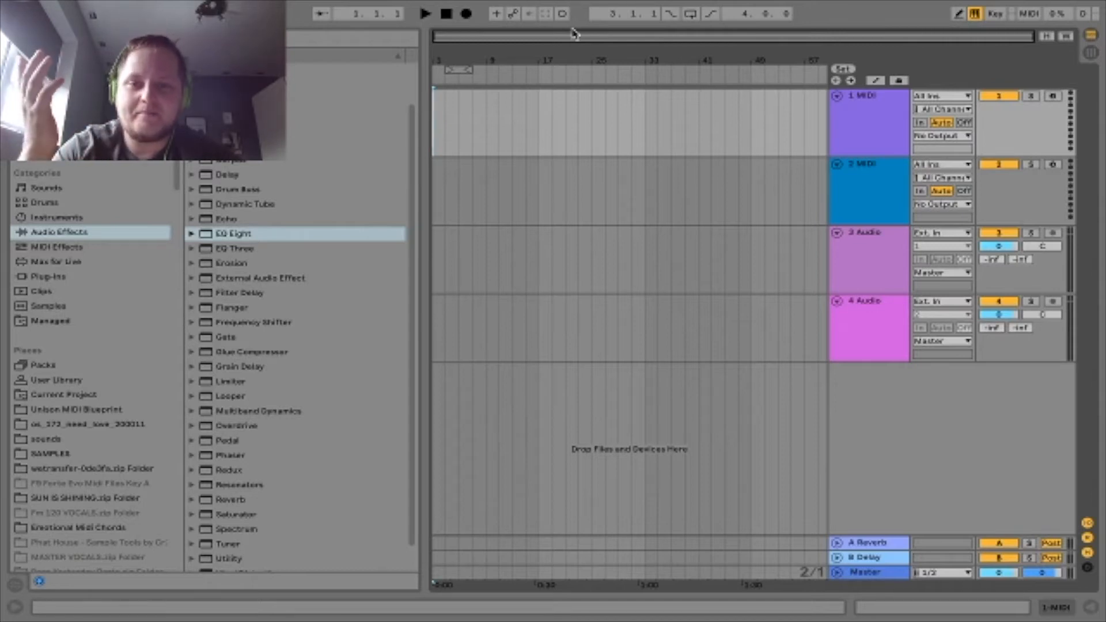
Step: Inspect the first MIDI track's available commands and the device on the A Reverb return track
click(870, 117)
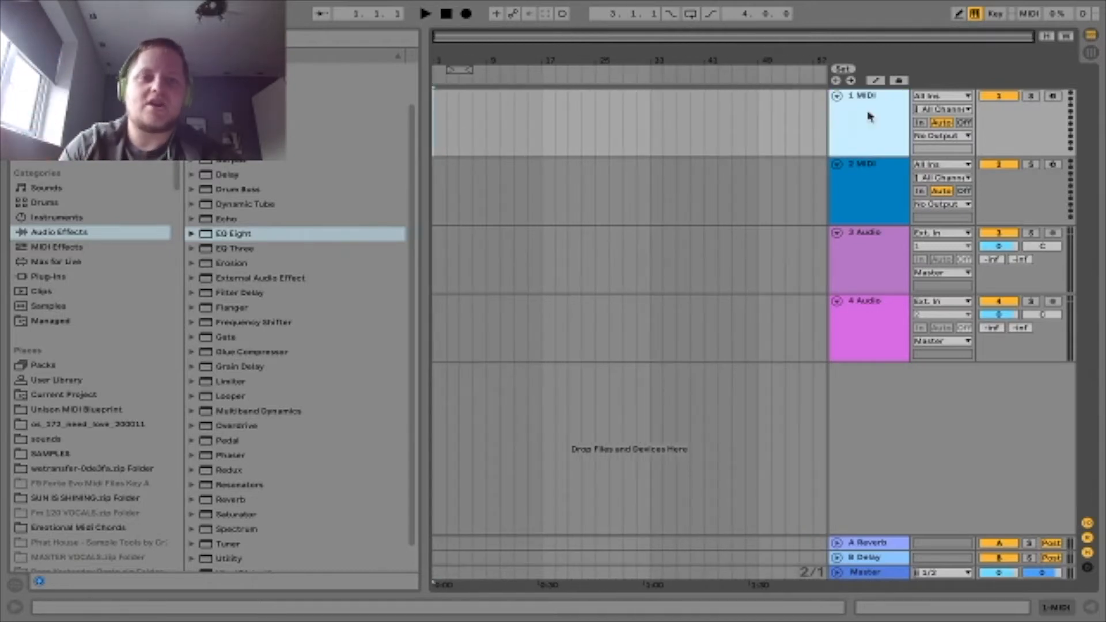
right_click(870, 117)
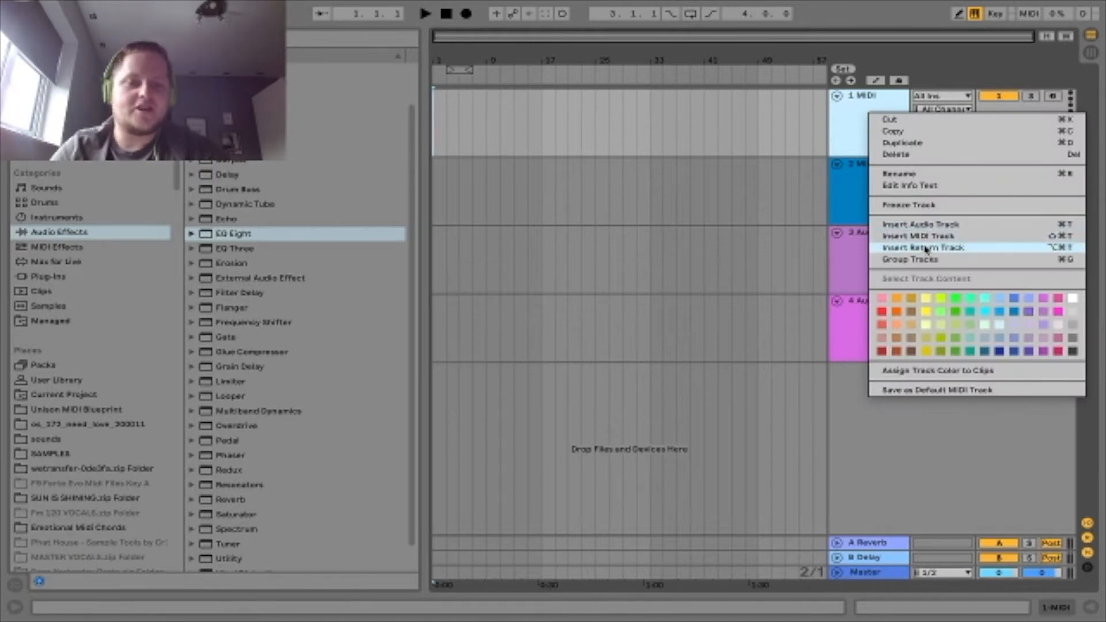
click(888, 557)
double_click(877, 544)
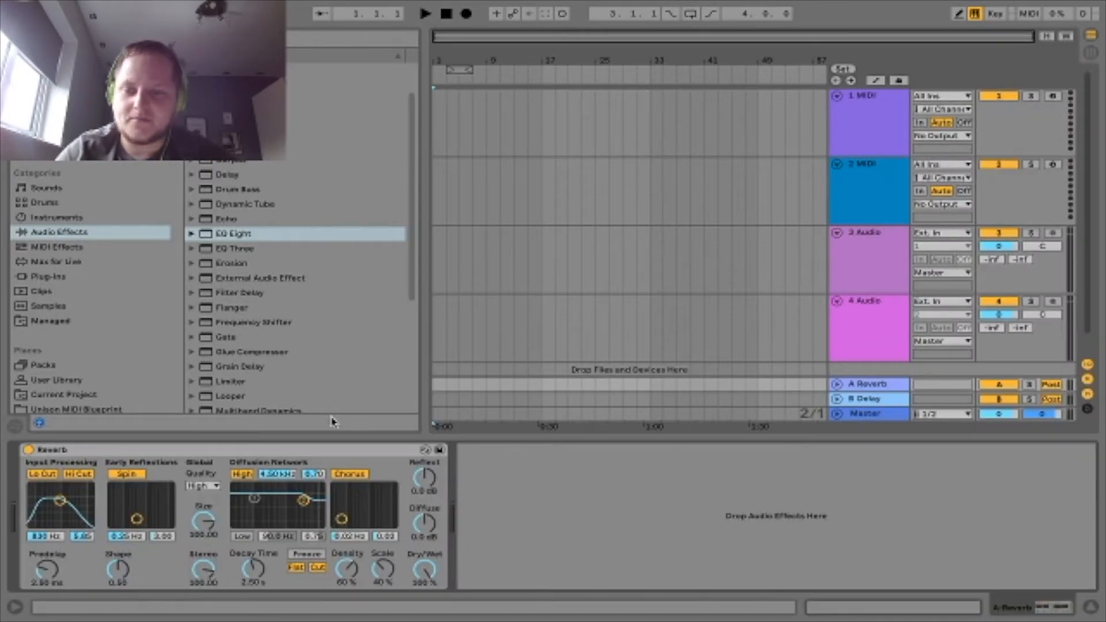
double_click(652, 437)
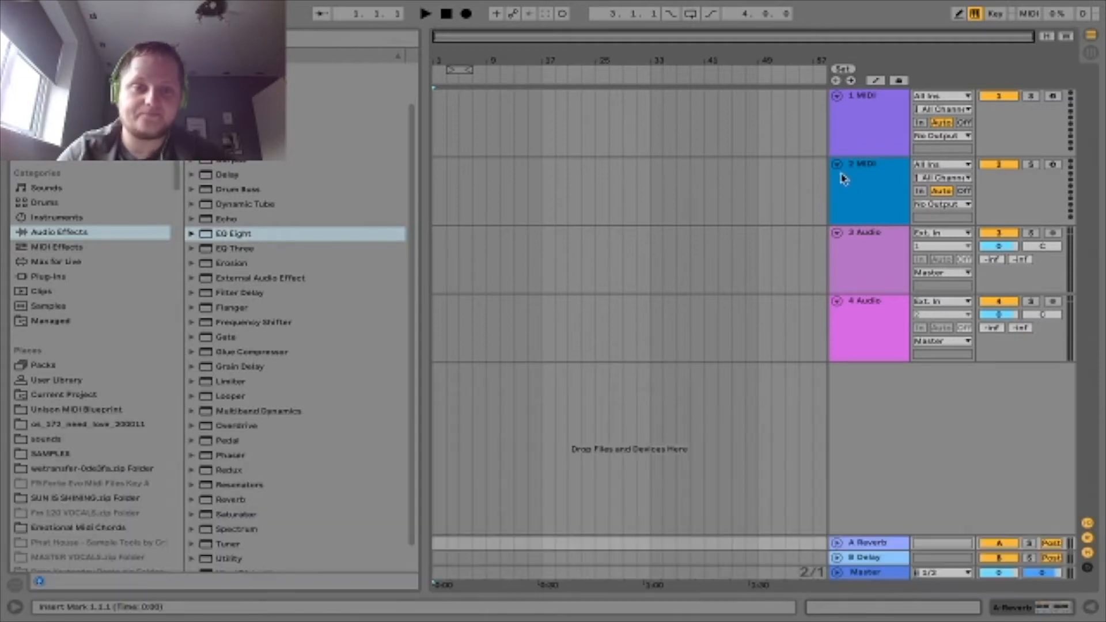
right_click(892, 117)
click(886, 114)
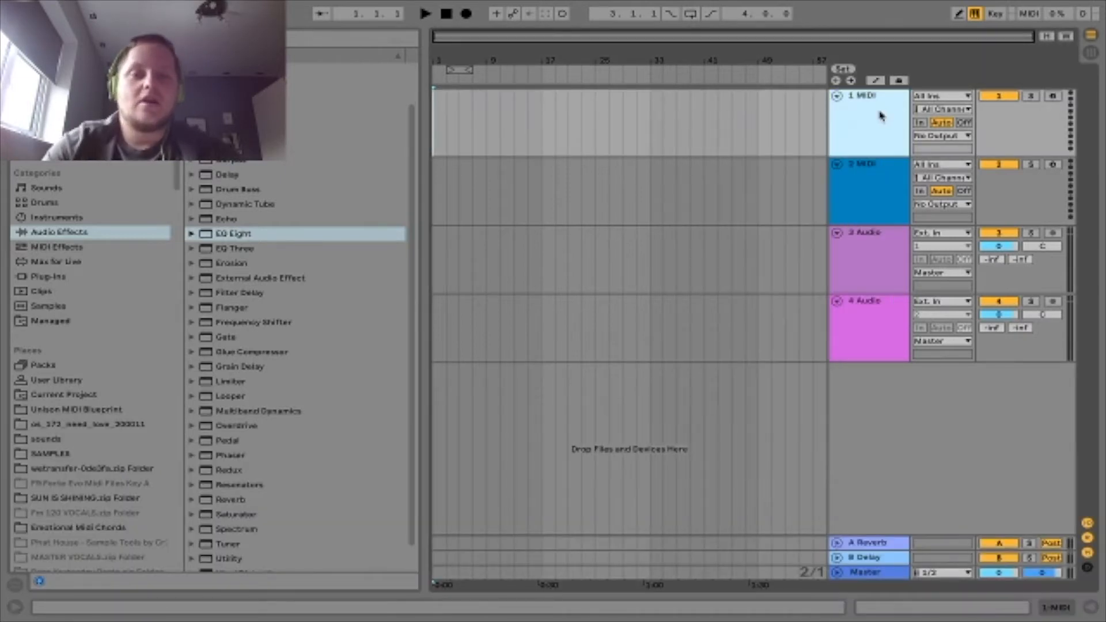
Step: Open the SAMPLES folder and narrow its contents with a search for 909 drum machine samples
click(49, 453)
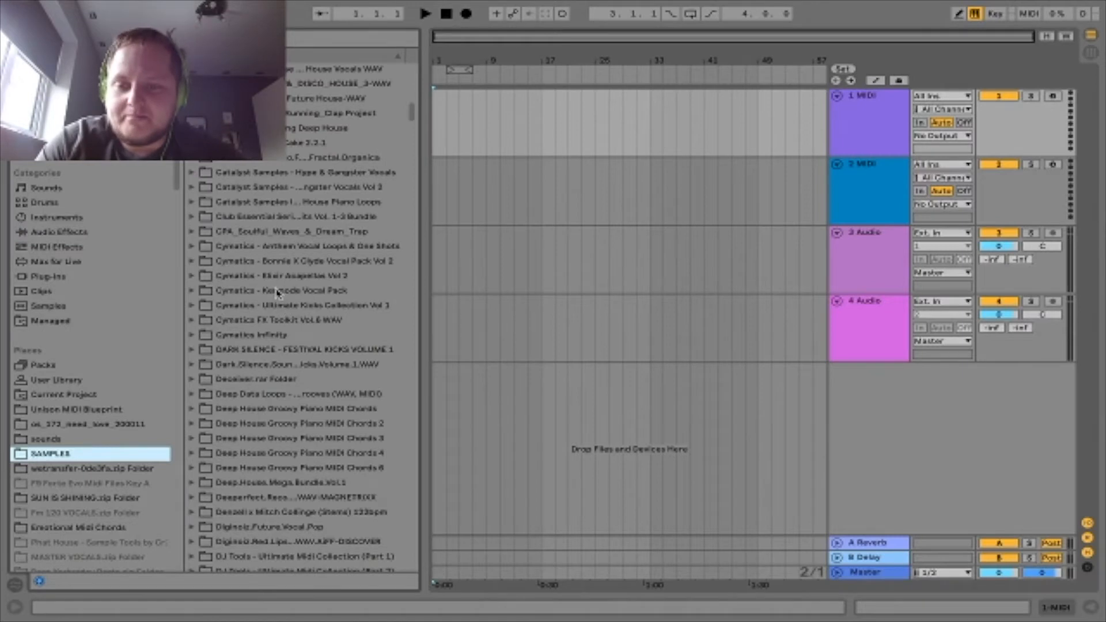
scroll(320, 306, down, 5)
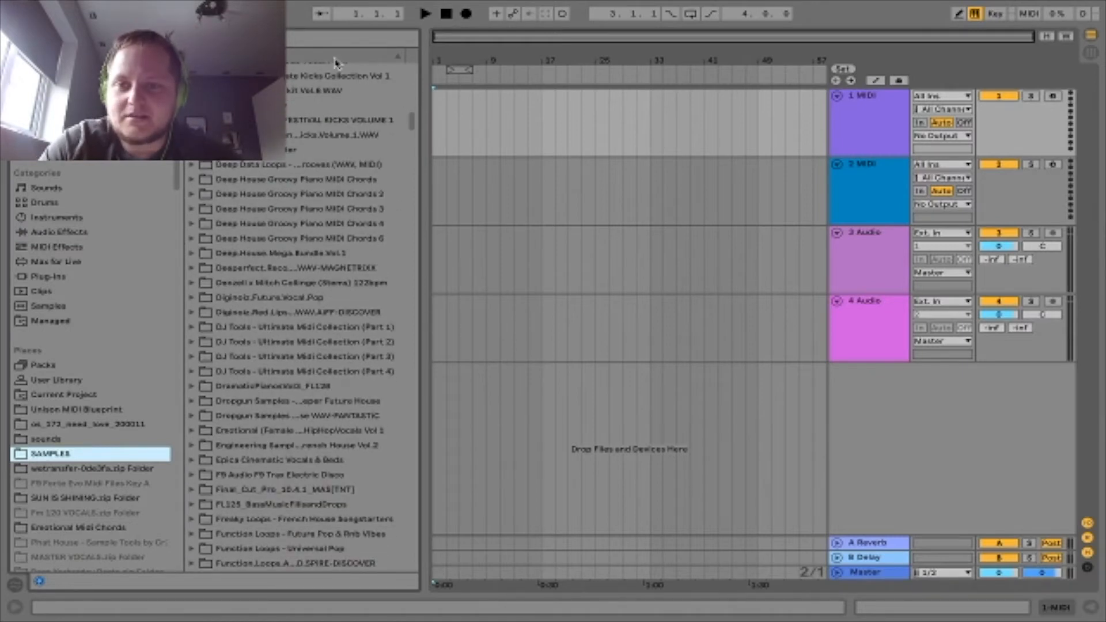
click(311, 43)
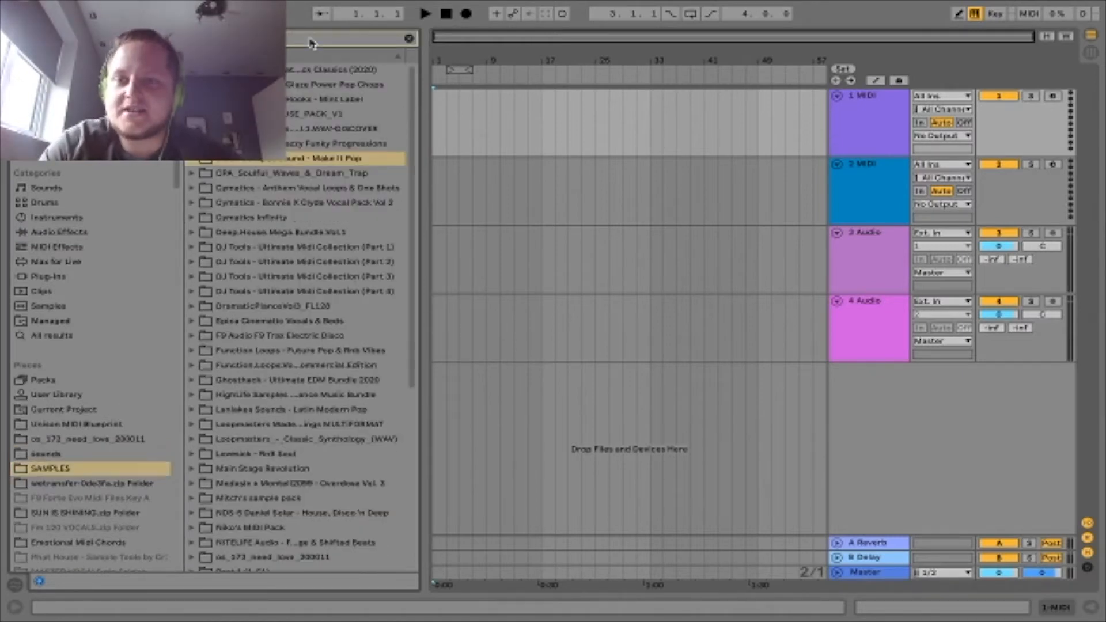
scroll(310, 116, down, 4)
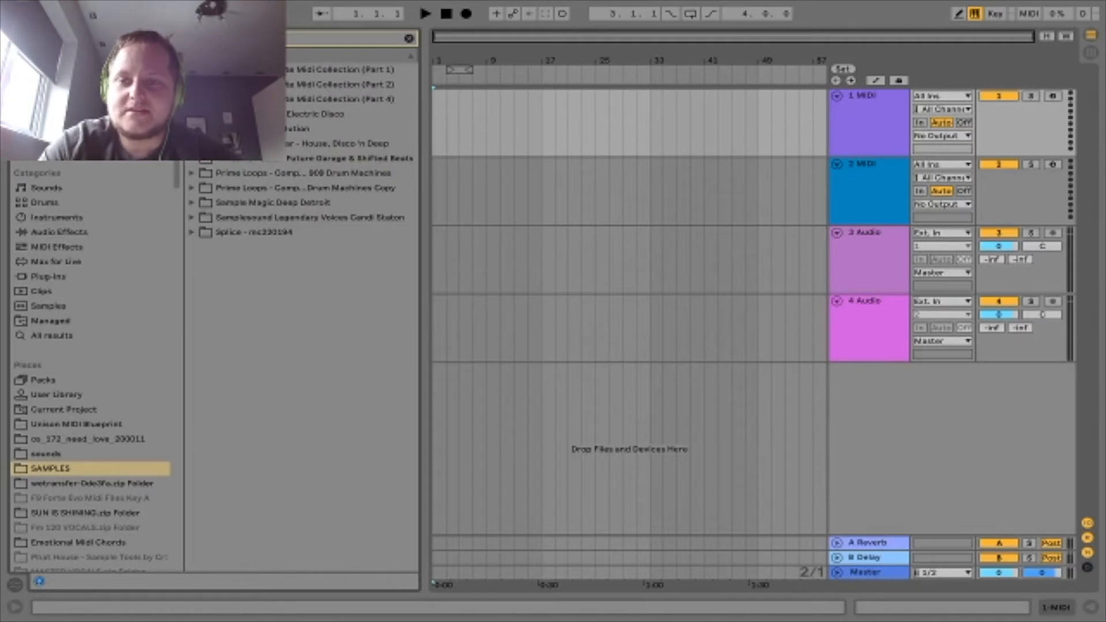
Step: Expand the Prime Loops 909 Drum Machines pack down to the Kicks folder inside 909 Drum Machine
click(193, 173)
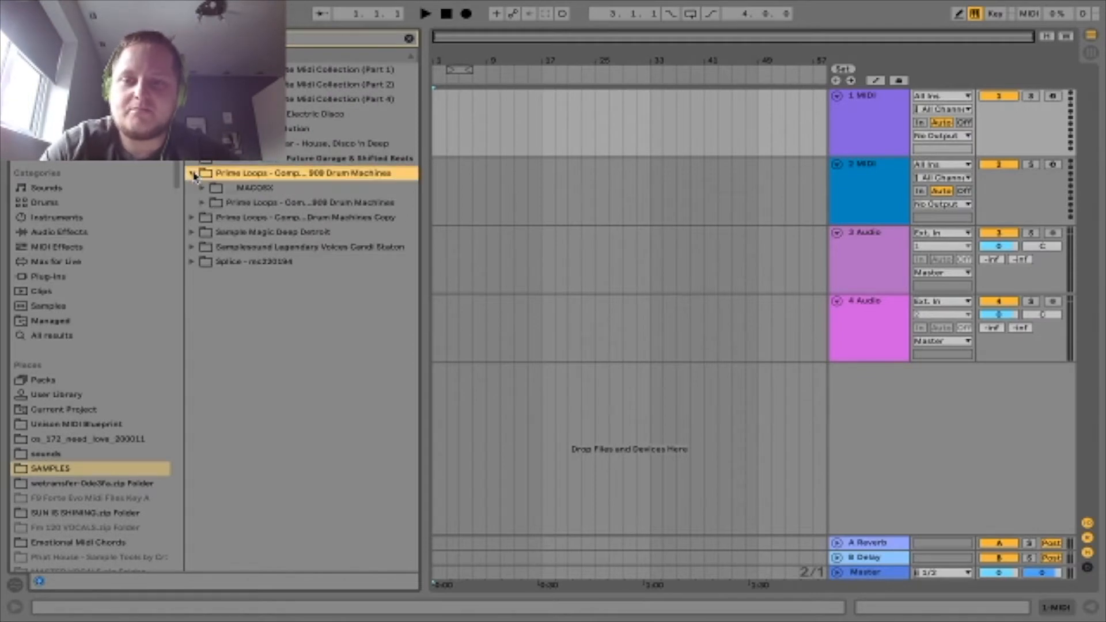
key(Down)
key(Down)
key(Right)
key(Down)
key(Down)
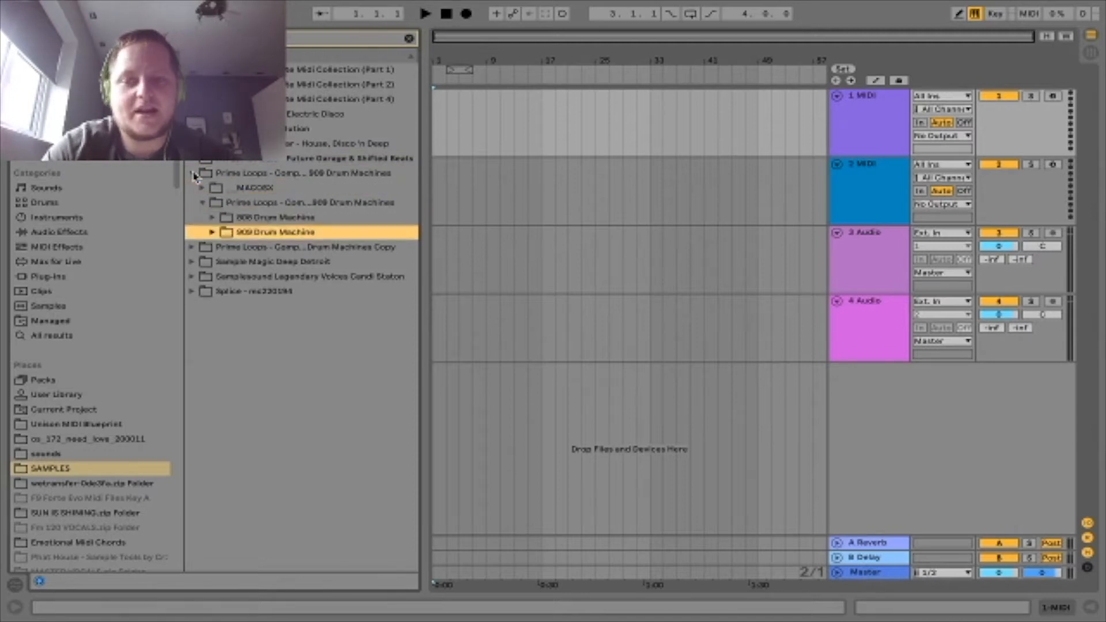
key(Right)
key(Down)
key(Down)
key(Down)
key(Down)
key(Down)
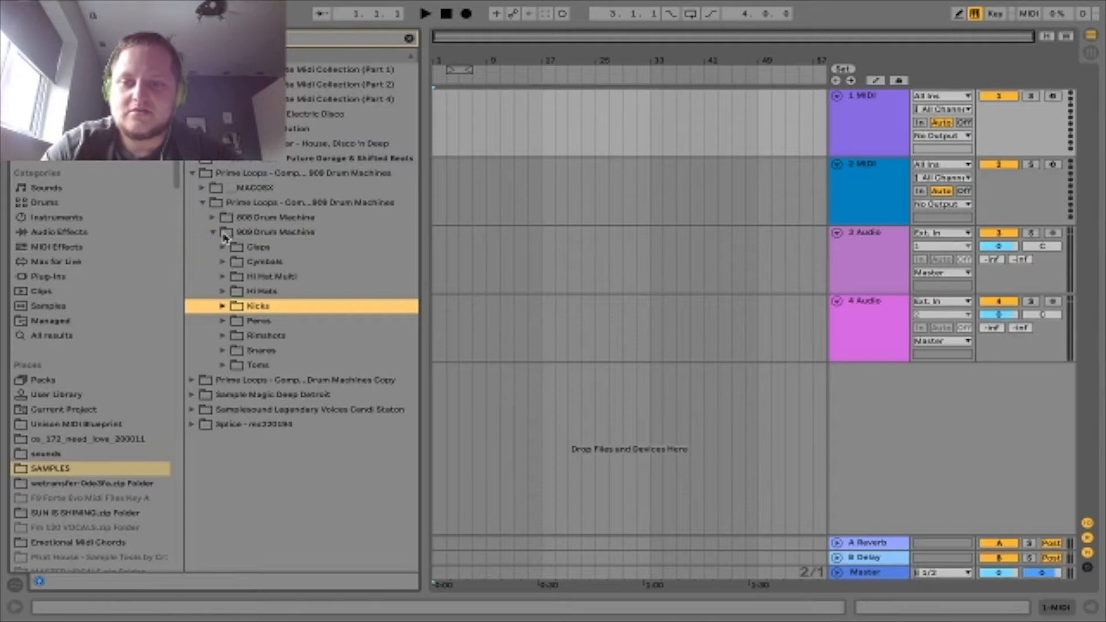
key(Right)
Step: Audition the 909 kick samples one after another, as far as Kick_909_PL_55.wav
key(Down)
key(Down)
key(Down)
key(Down)
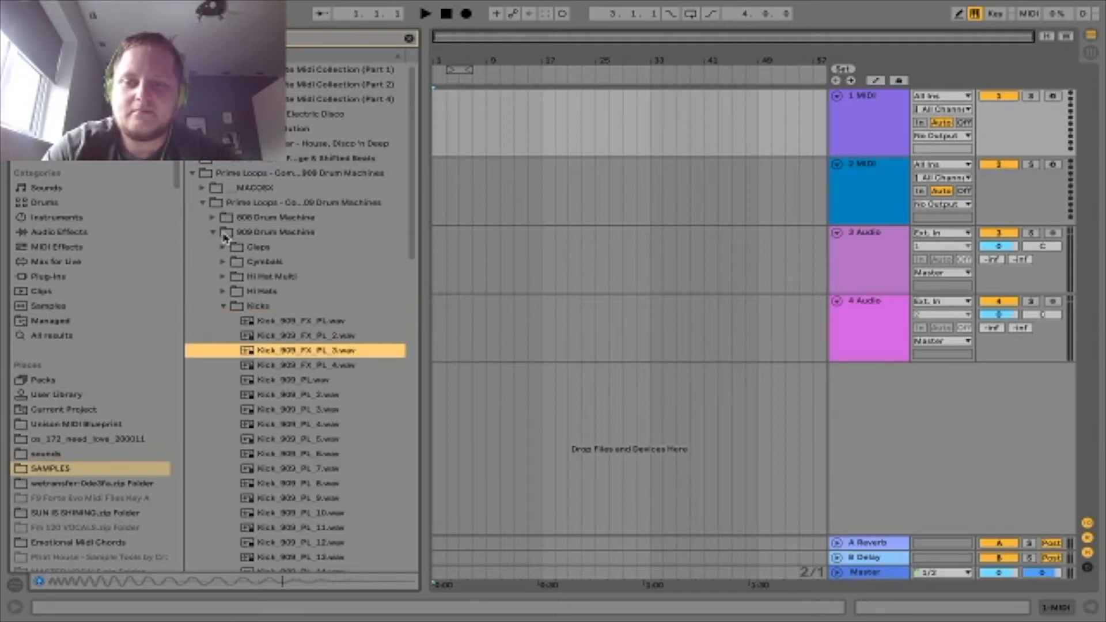
key(Down)
key(Down)
key(Down)
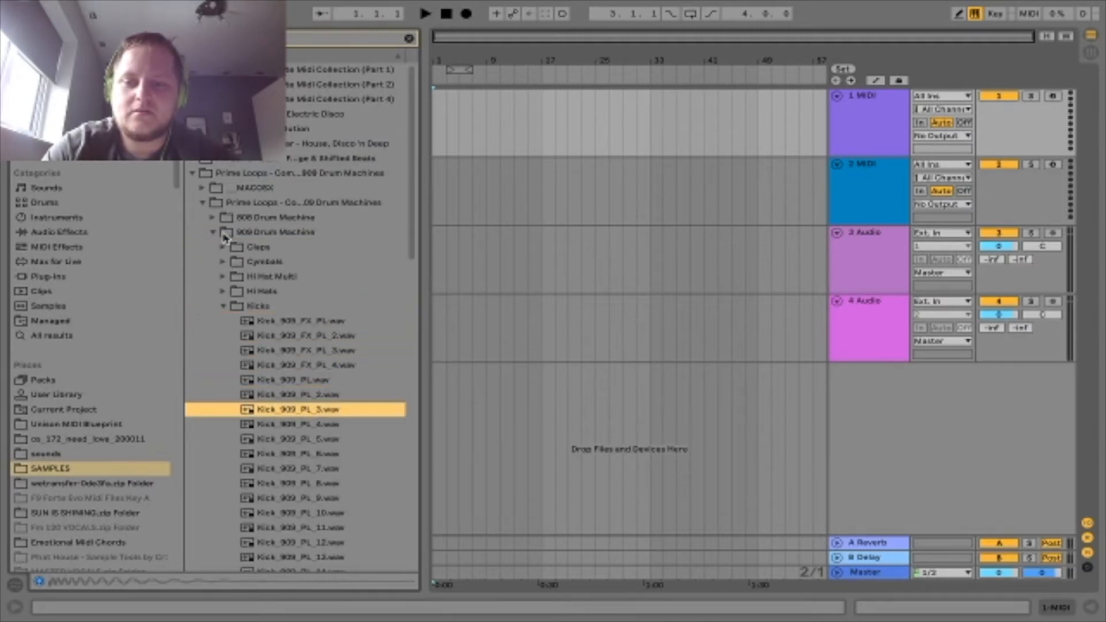
key(Up)
key(Up)
click(321, 496)
key(Up)
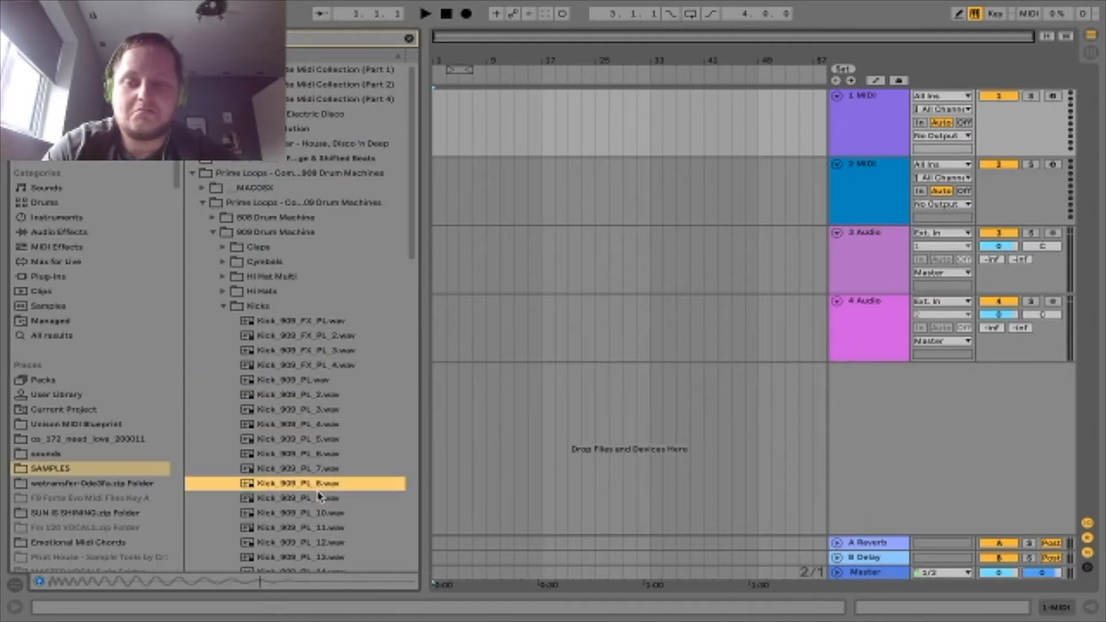
key(Up)
key(Up)
key(Down)
click(289, 528)
key(Down)
key(Down)
scroll(288, 529, down, 3)
key(Down)
key(Down)
key(Down)
key(Down)
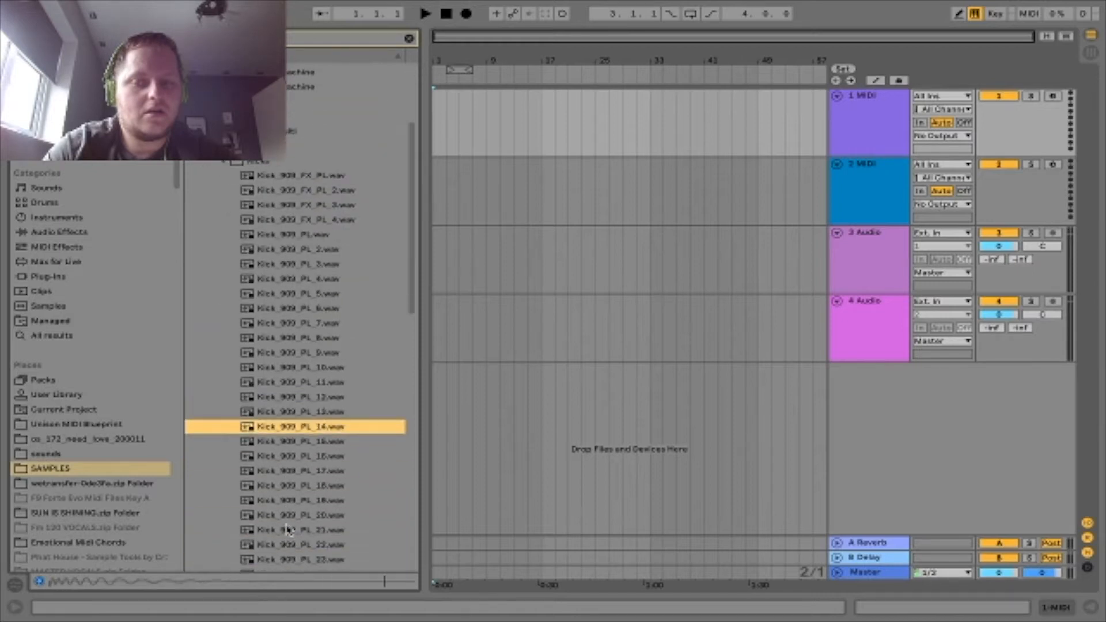
key(Down)
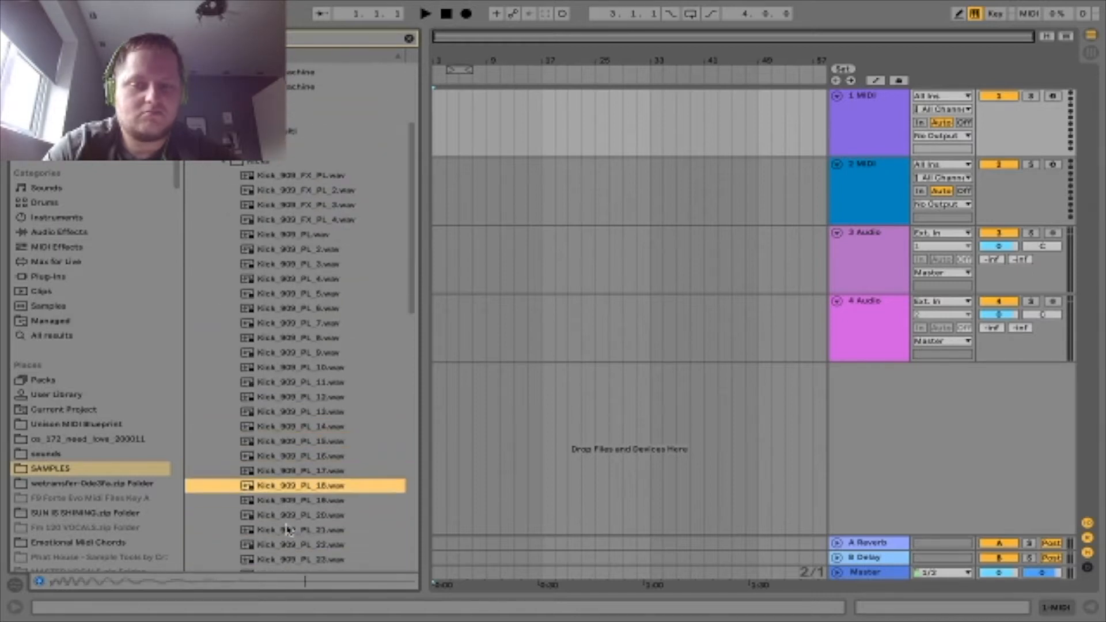
key(Down)
key(Down)
key(Down)
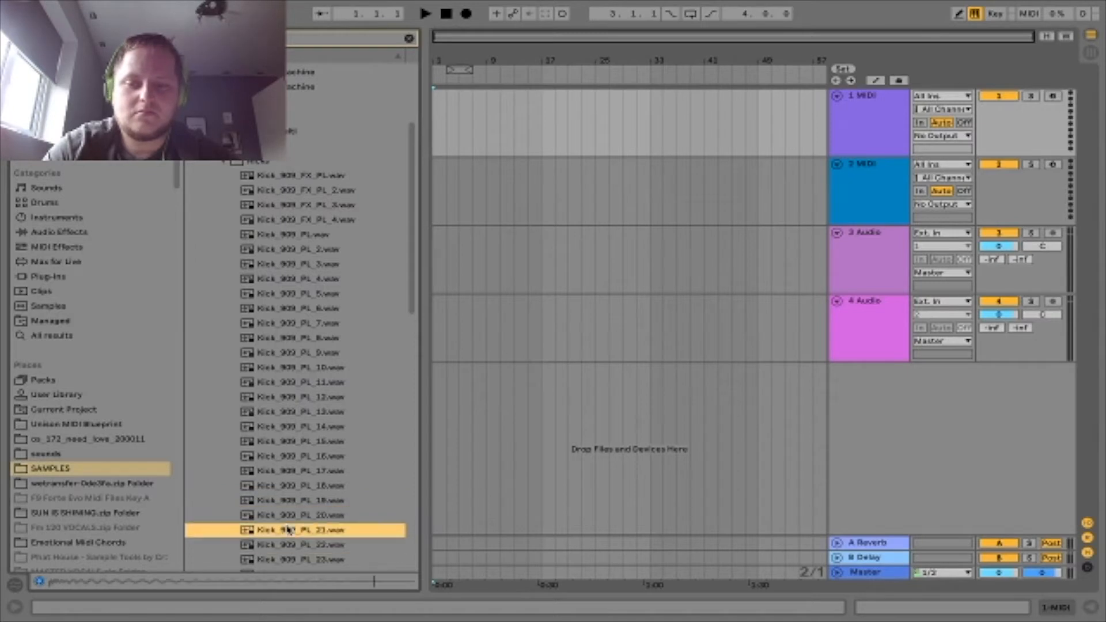
scroll(286, 500, down, 3)
click(286, 499)
key(Down)
key(Down)
key(Down)
key(Down)
key(Down)
key(Down)
key(Down)
key(Down)
key(Down)
key(Down)
key(Down)
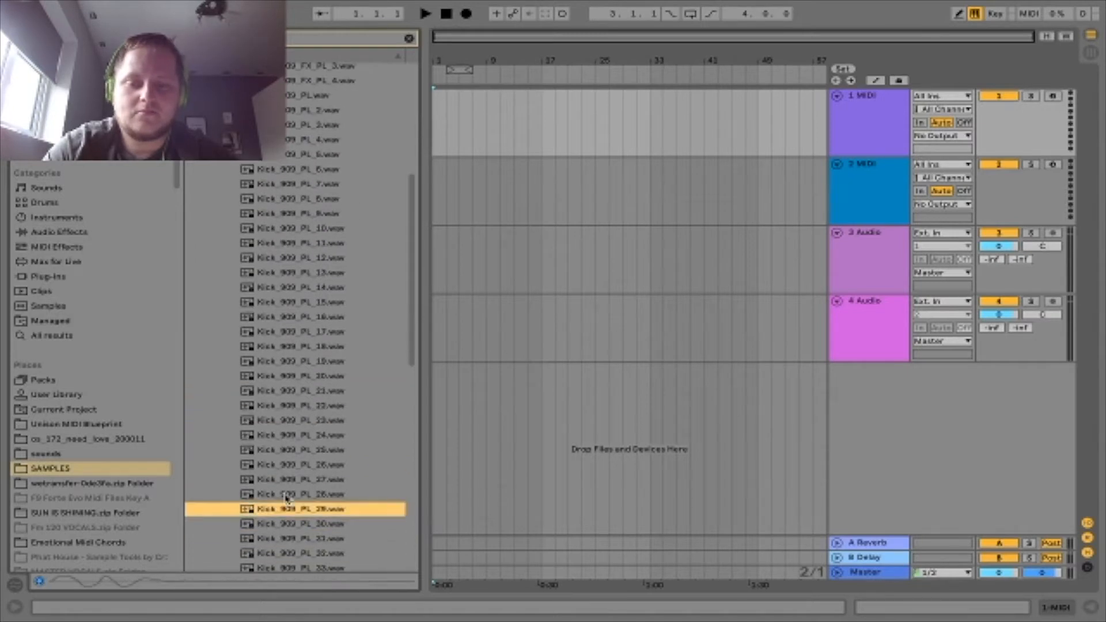
key(Down)
key(Down)
key(Down)
key(Down)
key(Down)
key(Down)
key(Down)
key(Down)
key(Down)
key(Down)
key(Down)
key(Down)
key(Down)
key(Down)
key(Down)
key(Down)
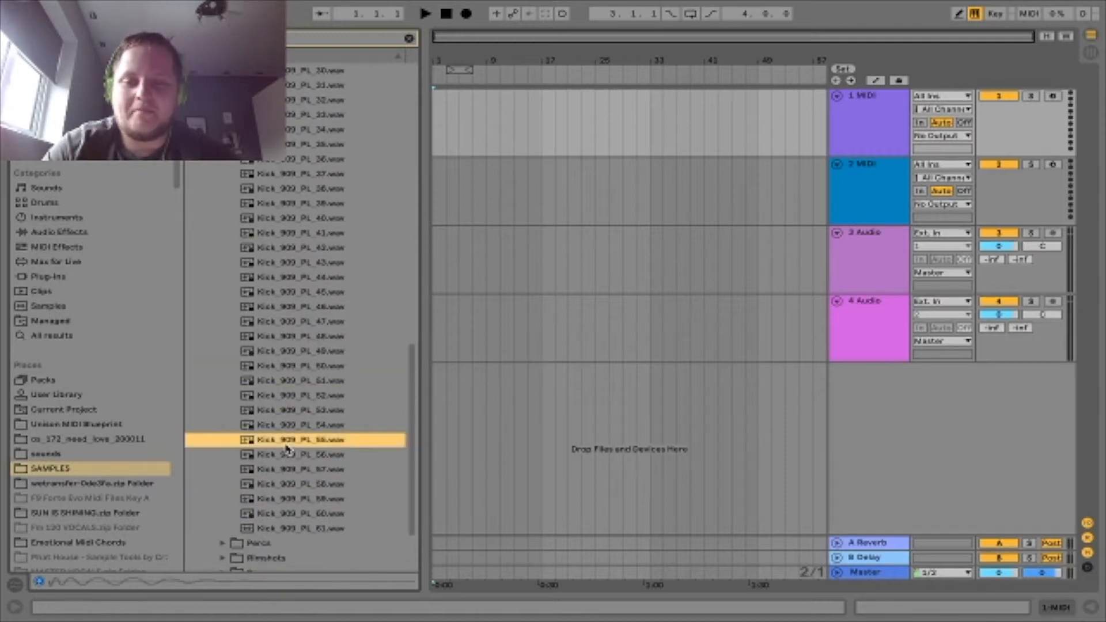
Step: Place Kick_909_PL_55.wav on all four beats of bar 1 on the first track and consolidate the bar into one clip
drag(282, 442, 437, 141)
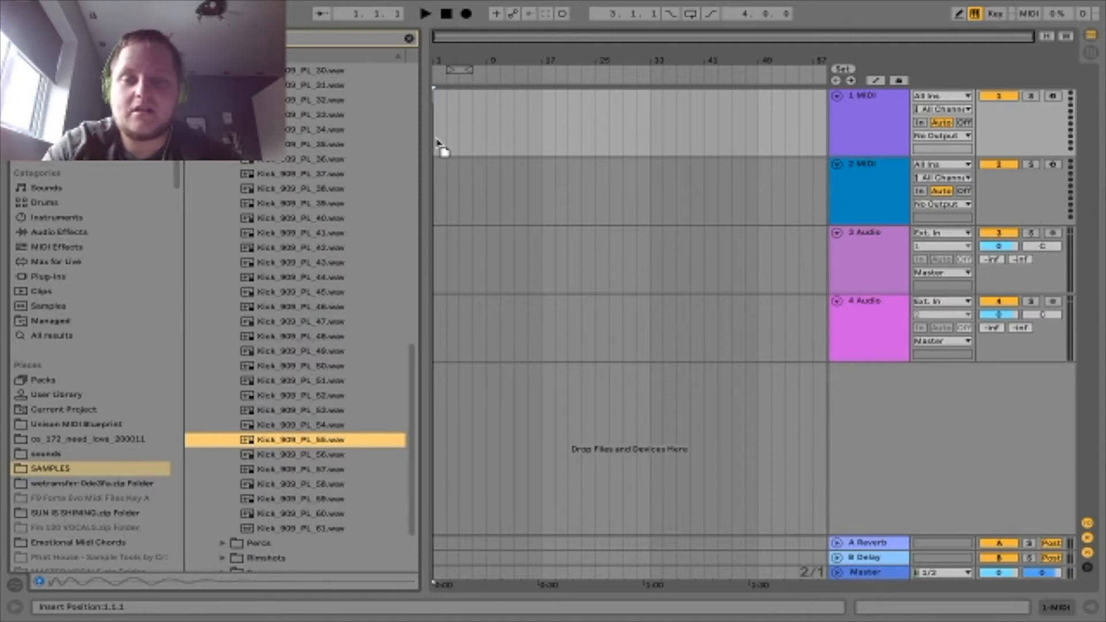
drag(438, 144, 438, 145)
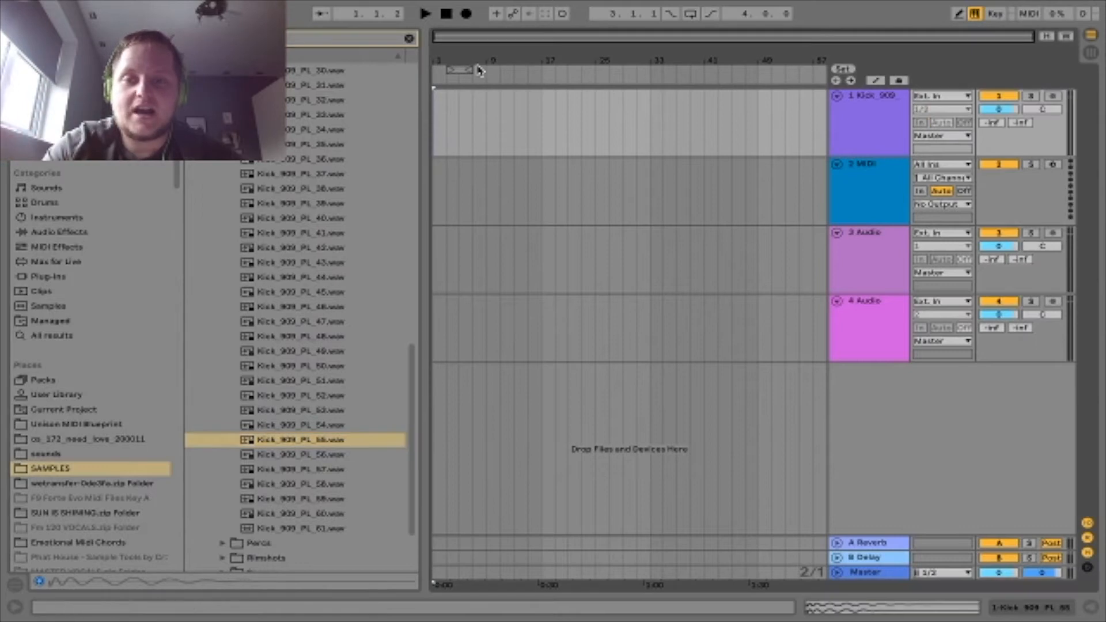
drag(453, 39, 773, 102)
drag(442, 41, 442, 26)
drag(680, 121, 438, 115)
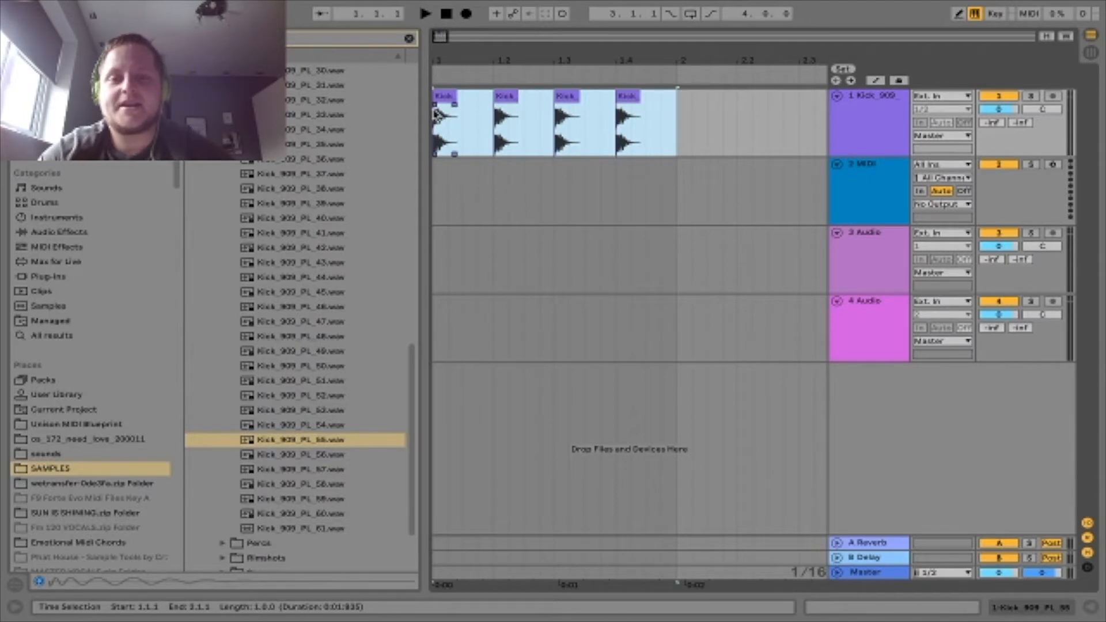
key(ctrl+j)
Step: Turn on looping for the consolidated kick clip and start playback
double_click(486, 102)
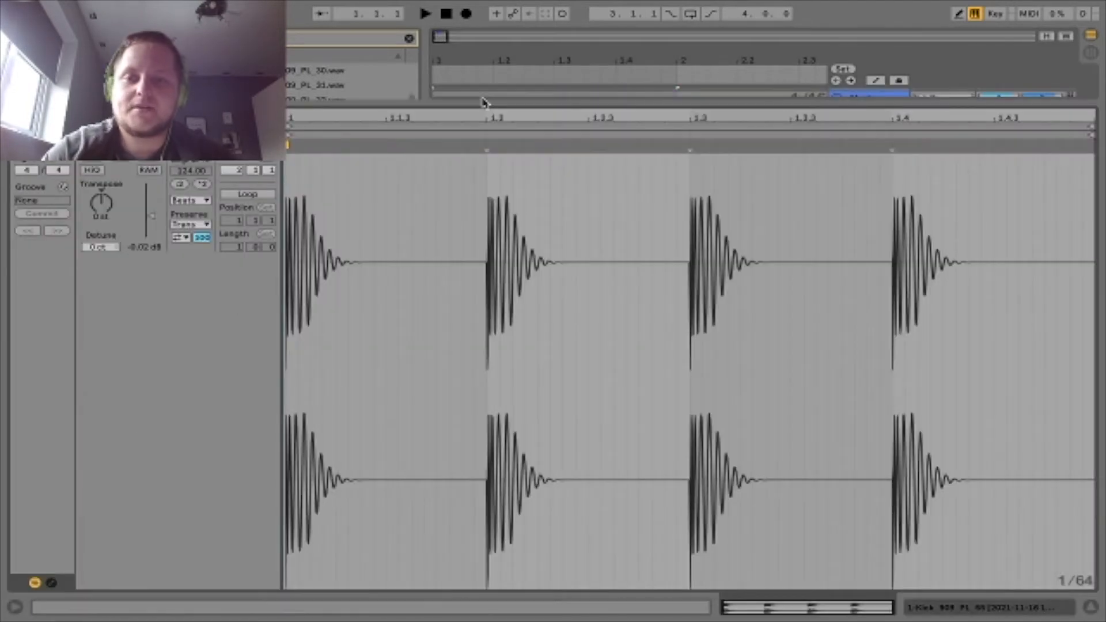
click(225, 196)
key(space)
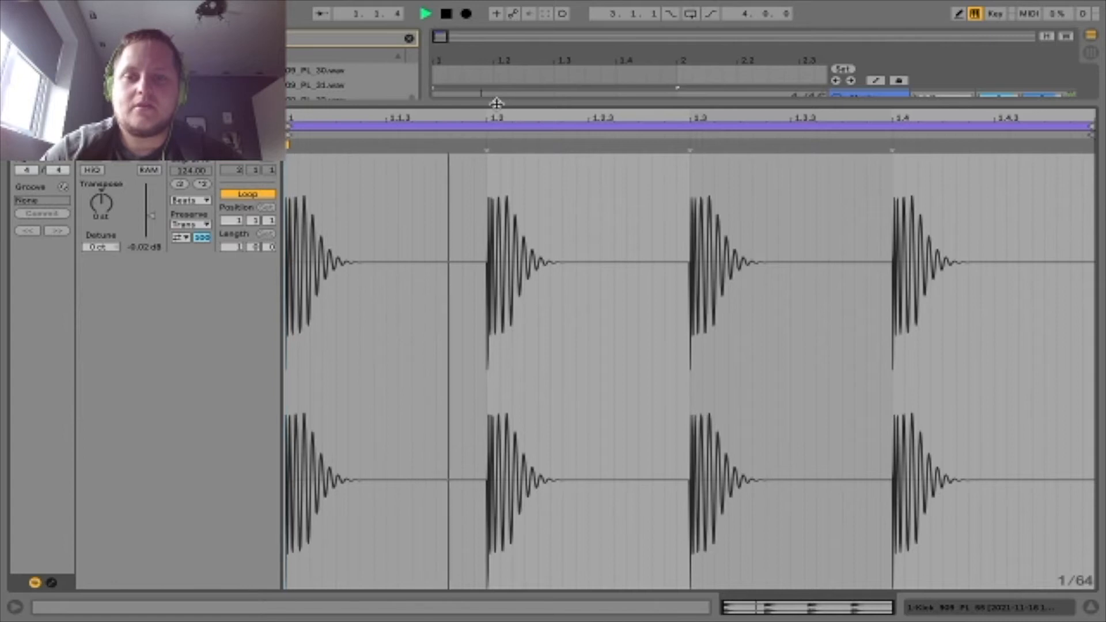
double_click(497, 102)
Step: Stop playback and extend the looped kick clip to four bars, ending at bar 5
drag(442, 36, 468, 40)
key(space)
click(487, 114)
double_click(466, 97)
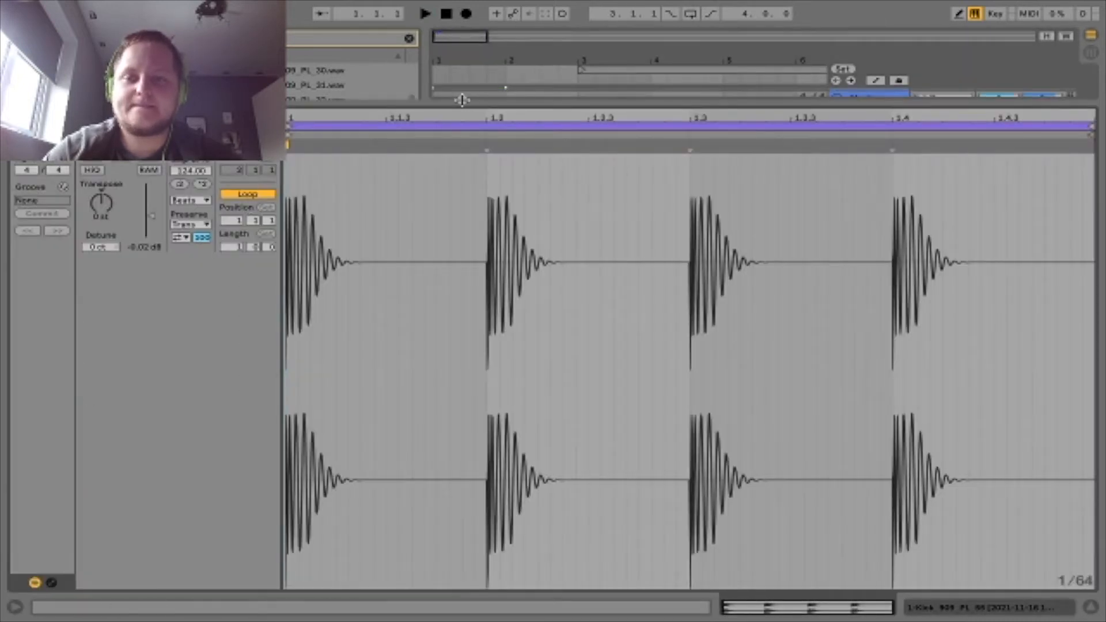
double_click(497, 95)
drag(503, 95, 470, 69)
Step: Loop playback over the four-bar kick clip and lower the kick track's volume to about -5.6 dB
right_click(469, 69)
click(494, 78)
key(space)
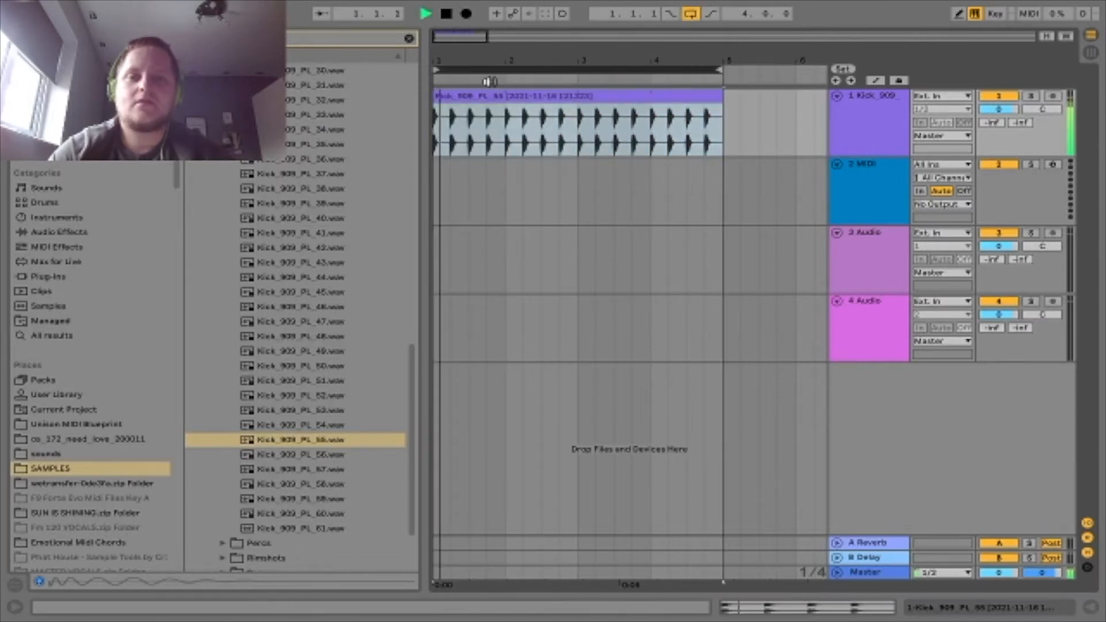
drag(999, 109, 1000, 125)
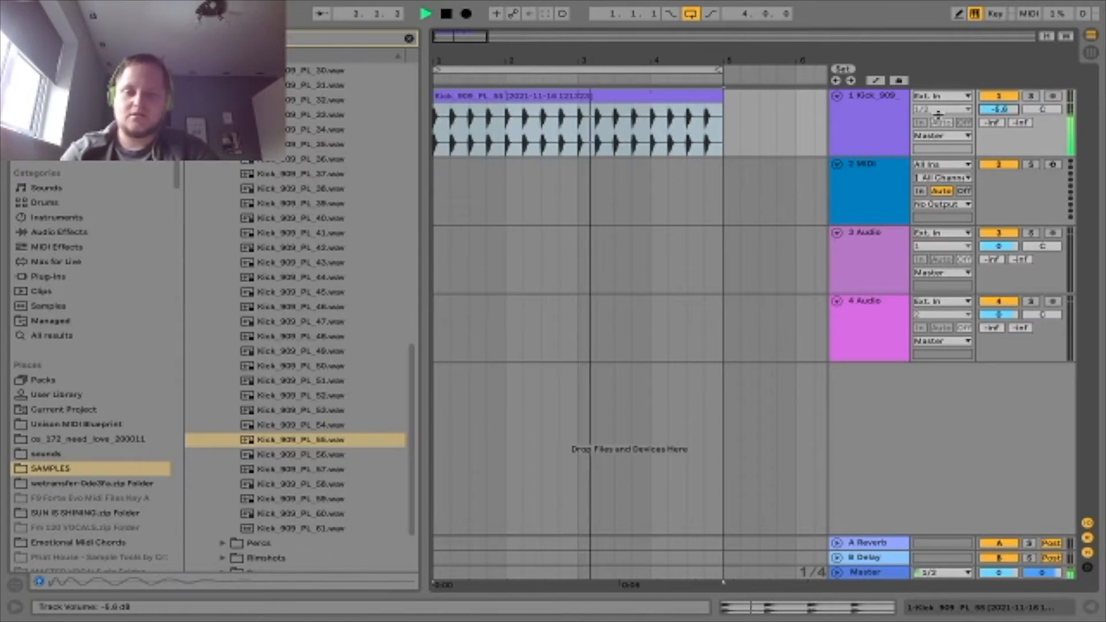
Step: Collapse the Kicks folder and expand the Claps folder inside 909 Drum Machine
scroll(369, 382, down, 3)
scroll(369, 381, up, 15)
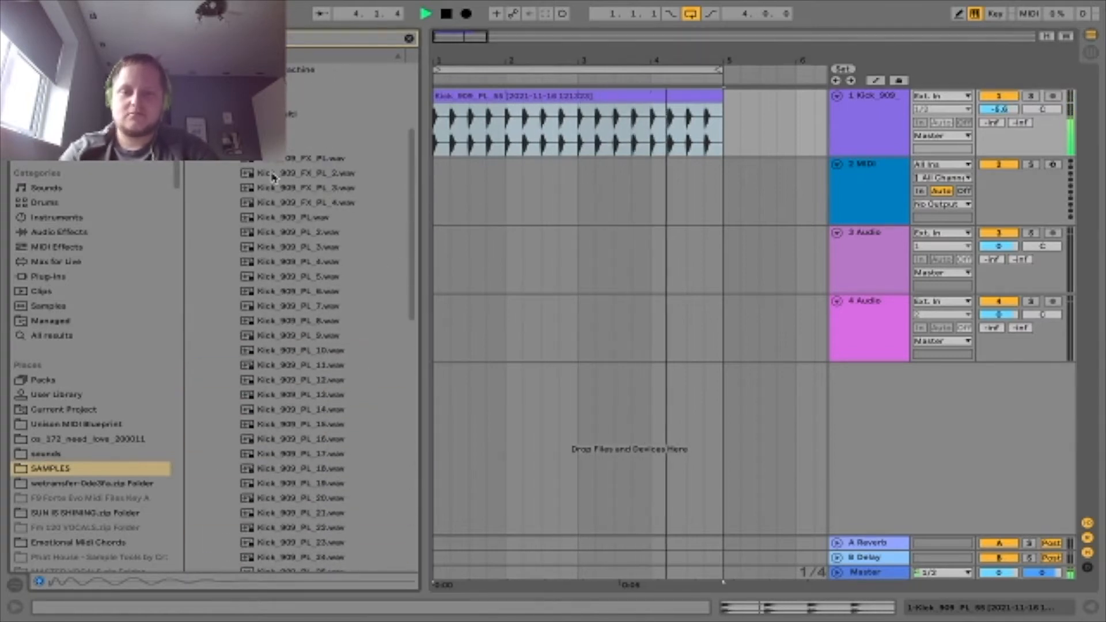
click(223, 143)
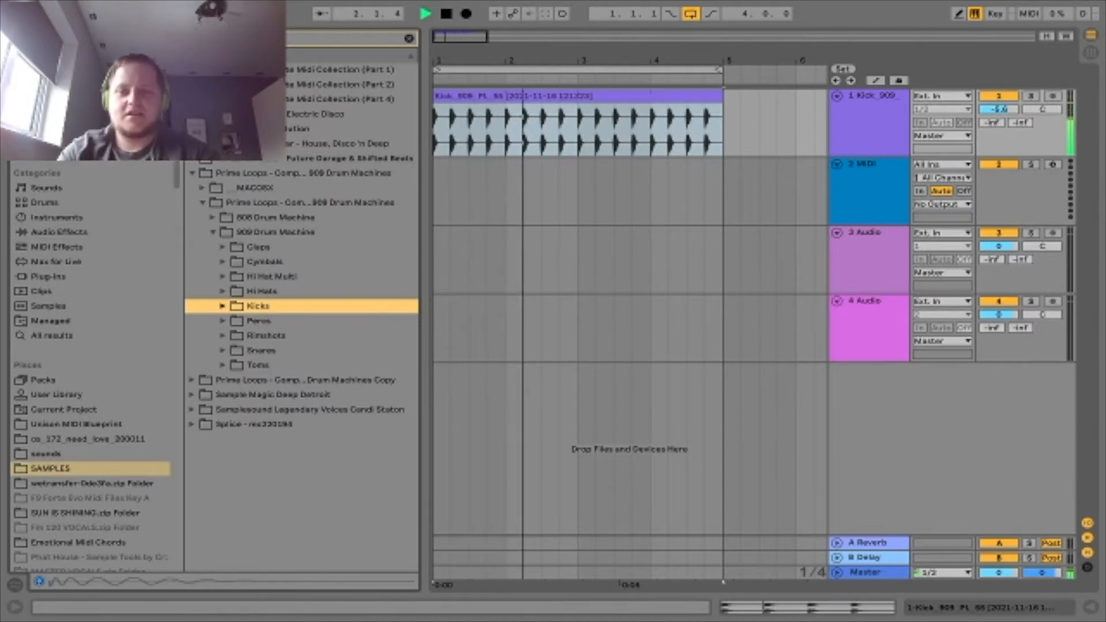
click(223, 247)
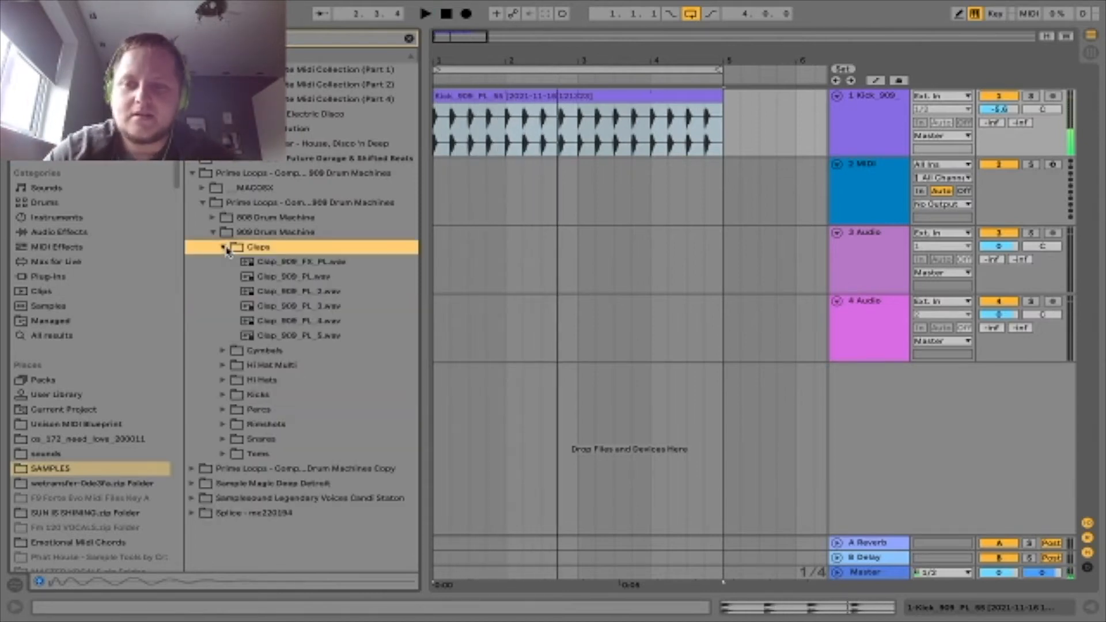
Step: Preview the first samples in the Claps folder and select Clap_909_PL.wav
key(Down)
key(Down)
key(space)
key(Down)
key(Up)
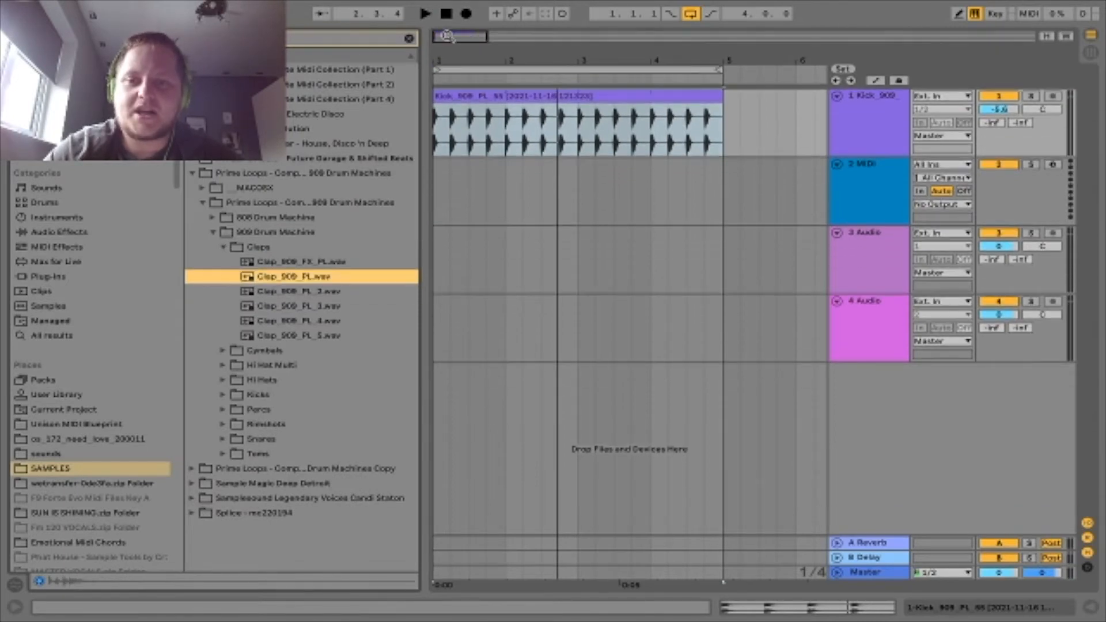
Step: Place Clap_909_PL.wav on the second track at beats 2 and 4 of bar 1, and consolidate the full bar into one clip
drag(447, 36, 440, 37)
drag(297, 278, 437, 186)
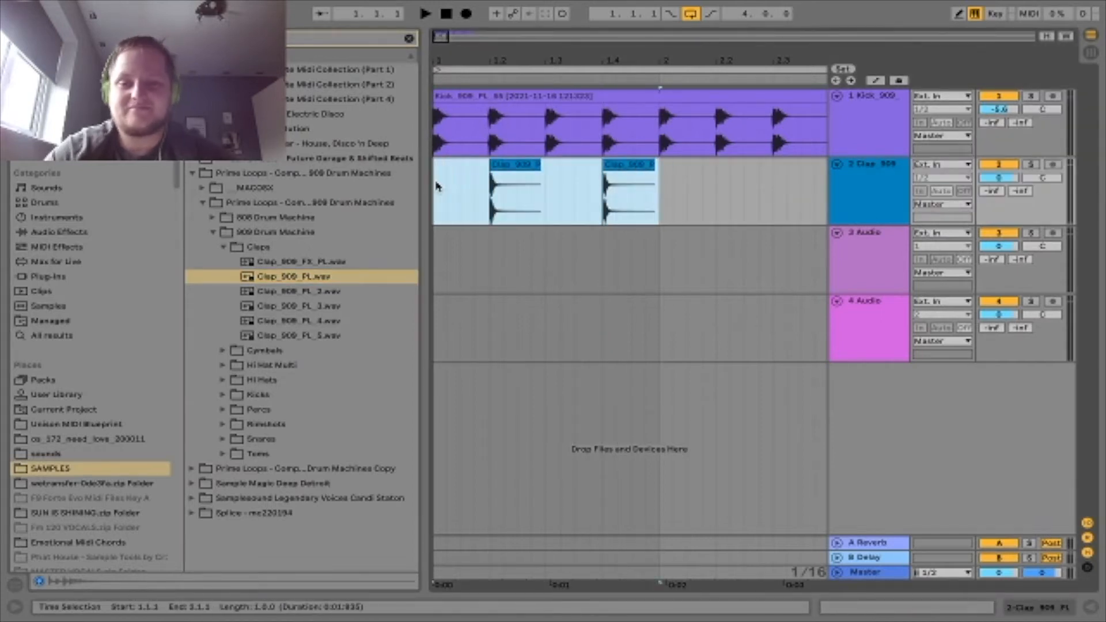
key(ctrl+j)
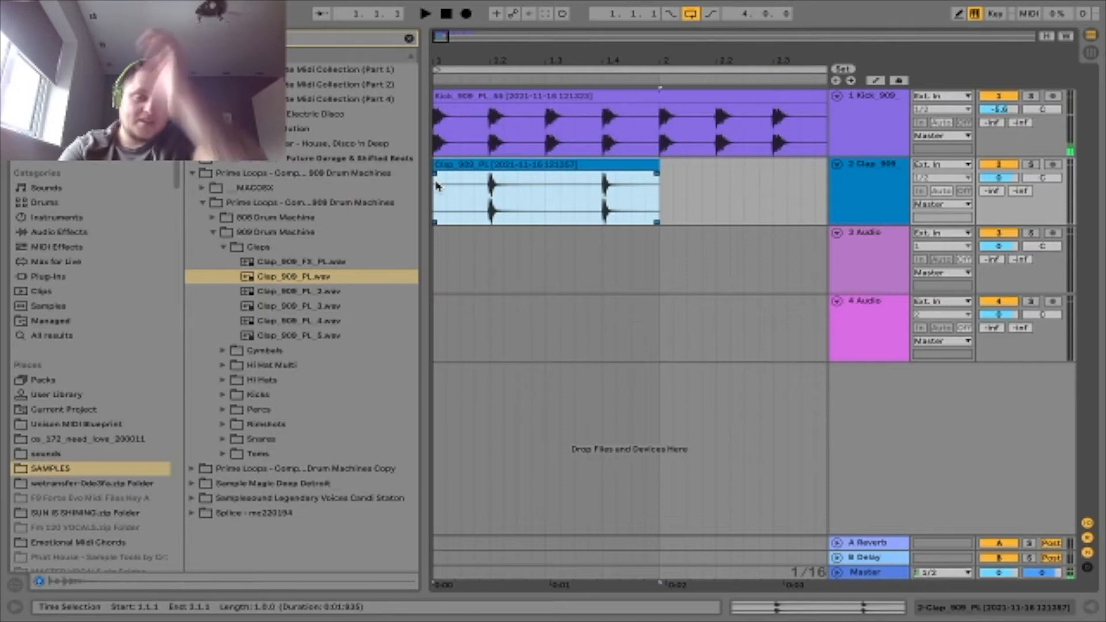
Step: Lower the clap track's volume to about -12.3 dB and turn on looping for the consolidated clap clip
drag(999, 178, 998, 198)
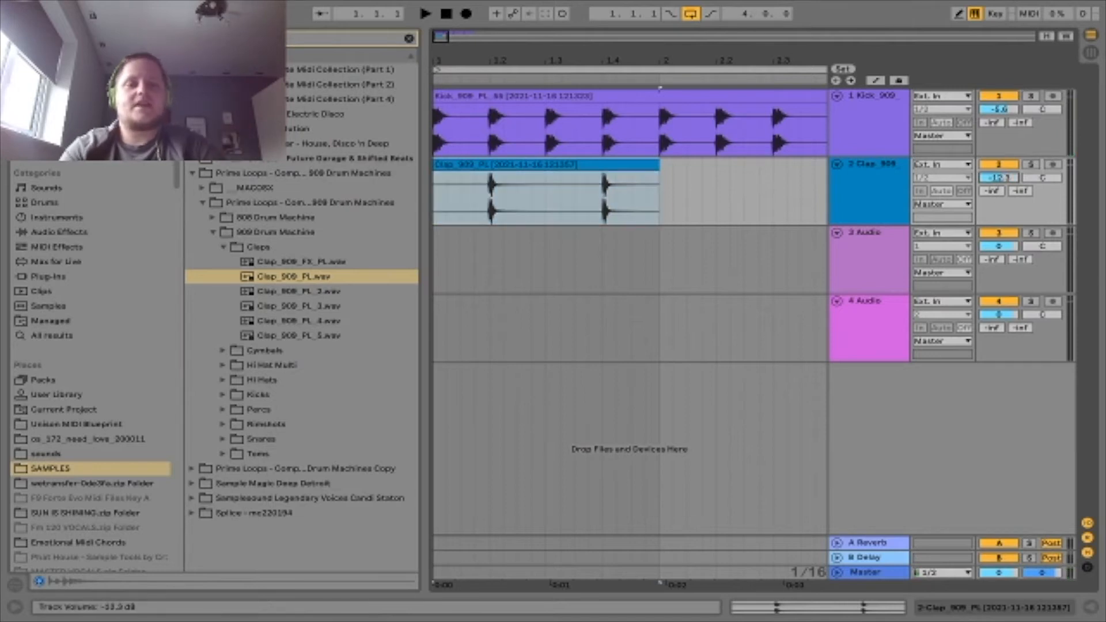
double_click(548, 164)
click(254, 195)
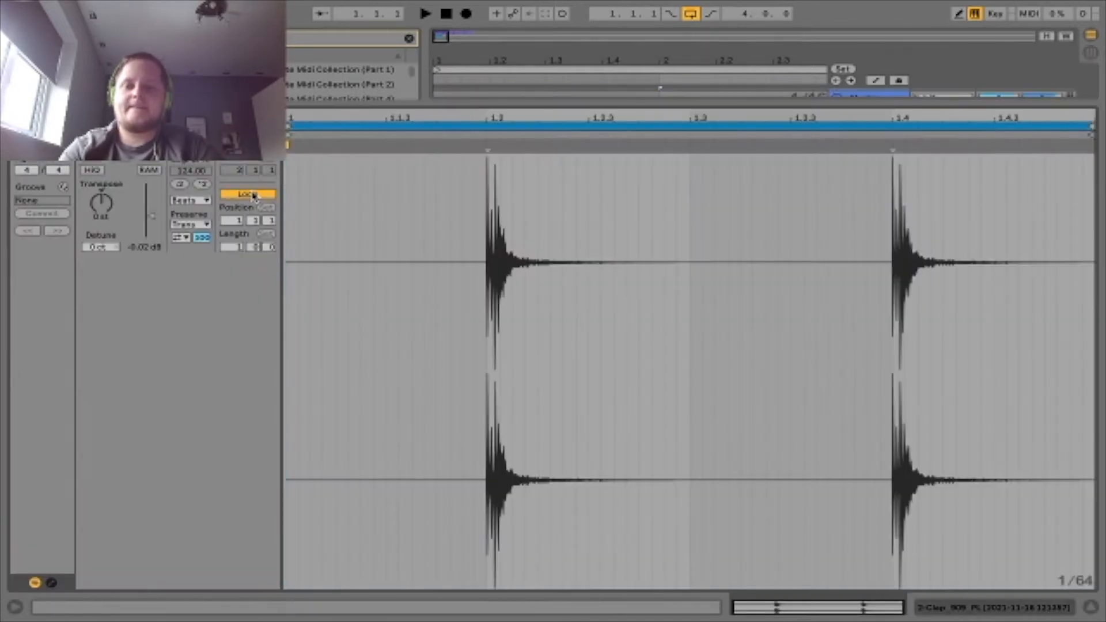
key(super+alt+l)
Step: Extend the looped clap clip to four bars, ending at bar 5, and start playback
drag(485, 61, 486, 30)
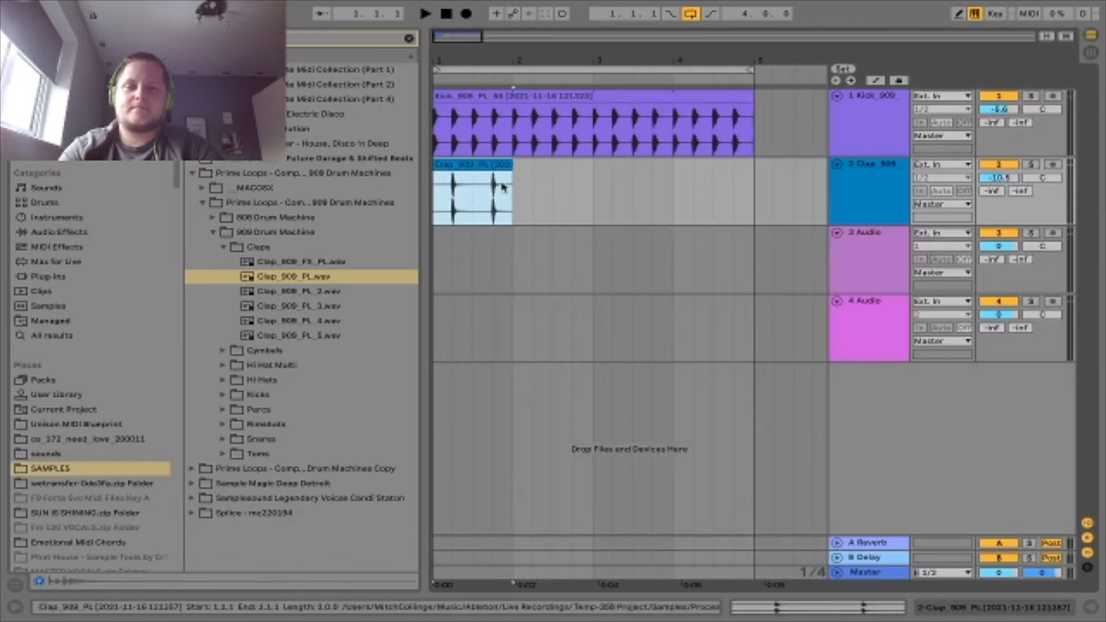
drag(503, 187, 749, 164)
key(space)
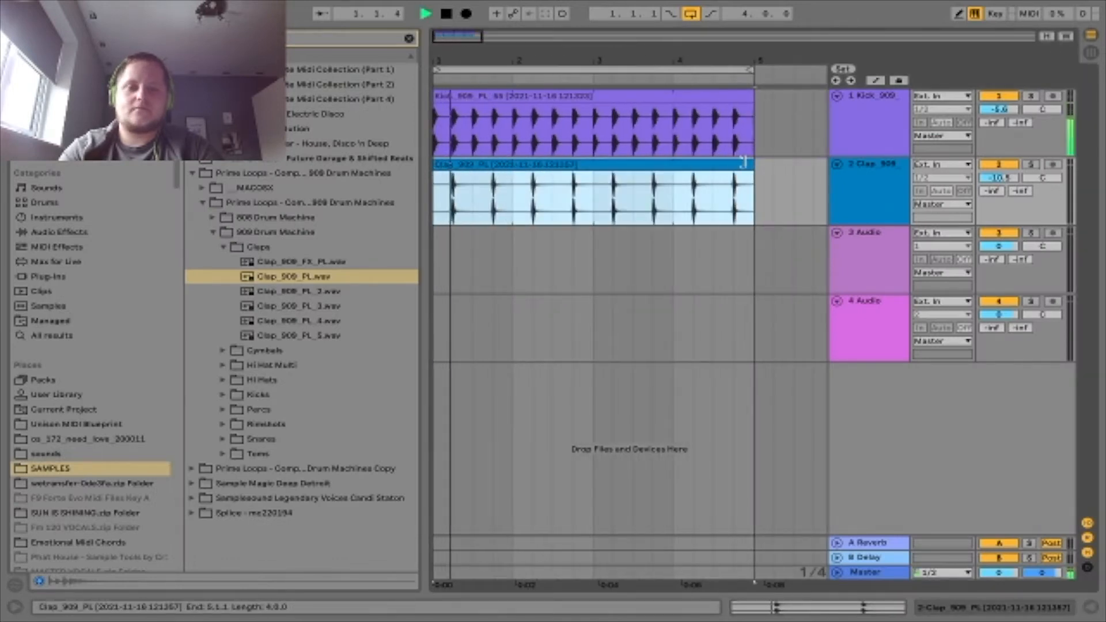
Step: Balance the levels by raising the clap track's volume slightly and lowering the kick track to -7.4 dB, then stop playback
drag(1000, 178, 1001, 170)
drag(1000, 110, 1000, 116)
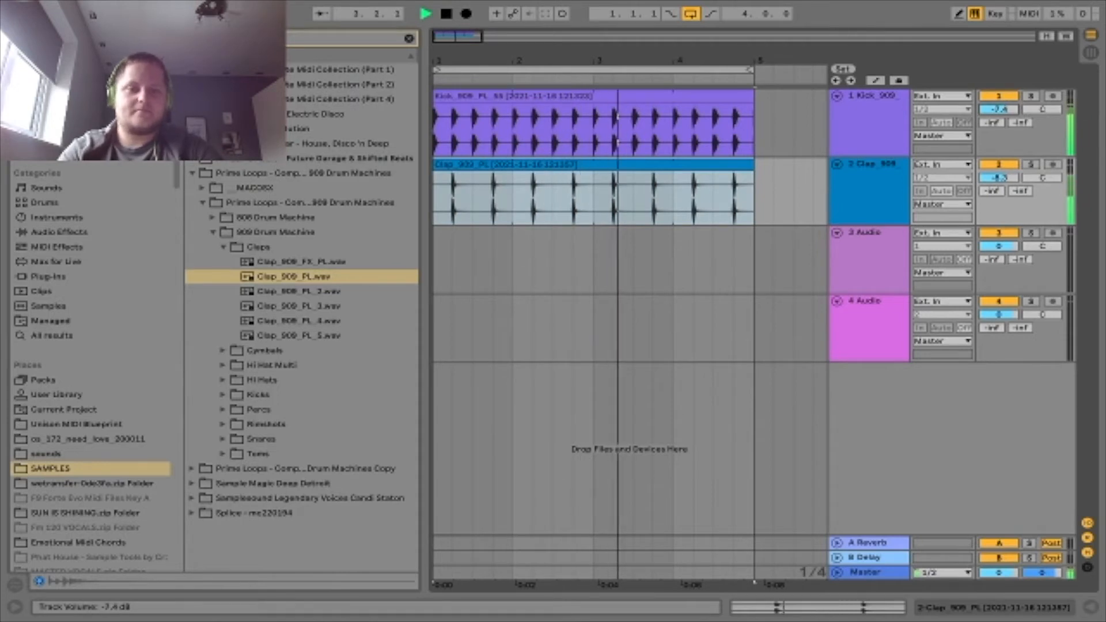
key(space)
Step: Layer Clap_909_PL_5.wav on the third track at beats 2 and 4 of bar 1
click(272, 321)
key(Down)
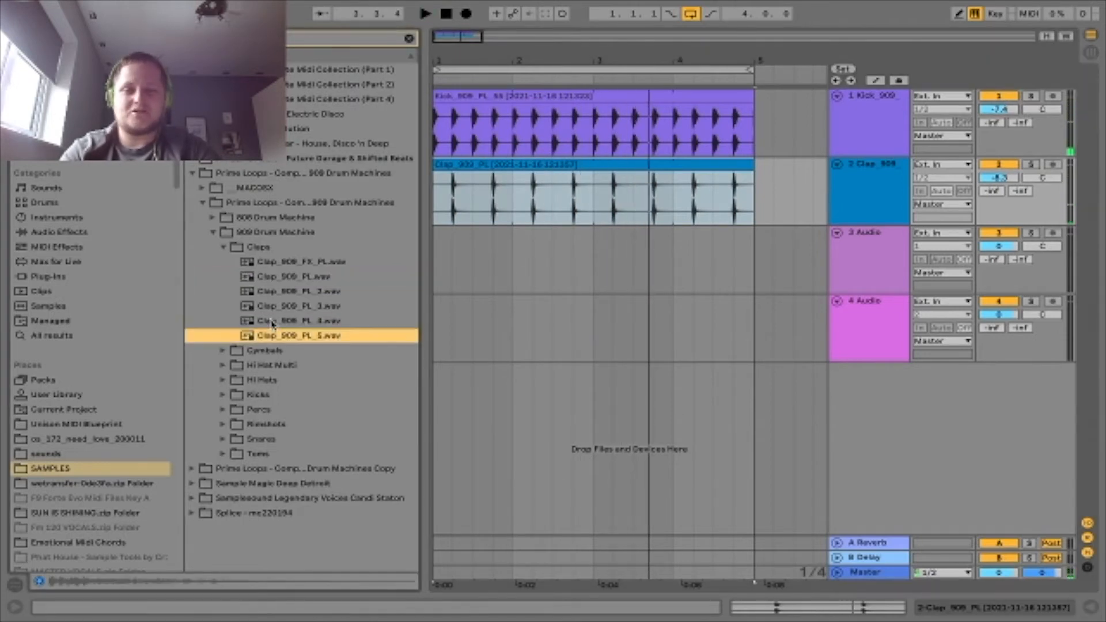
click(464, 278)
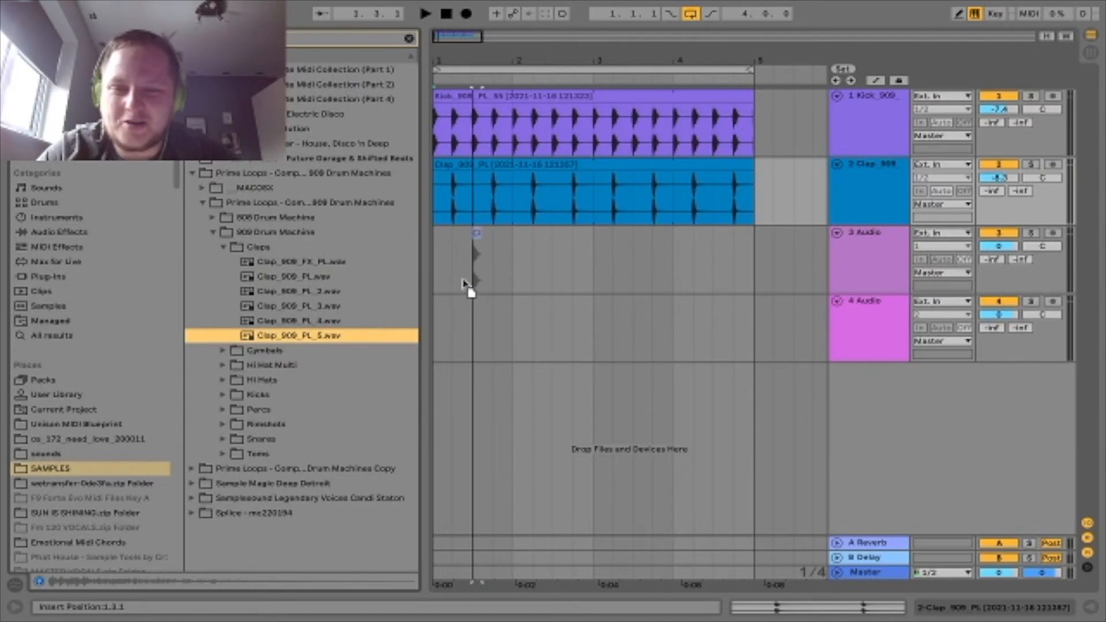
drag(463, 284, 459, 283)
drag(456, 233, 435, 259)
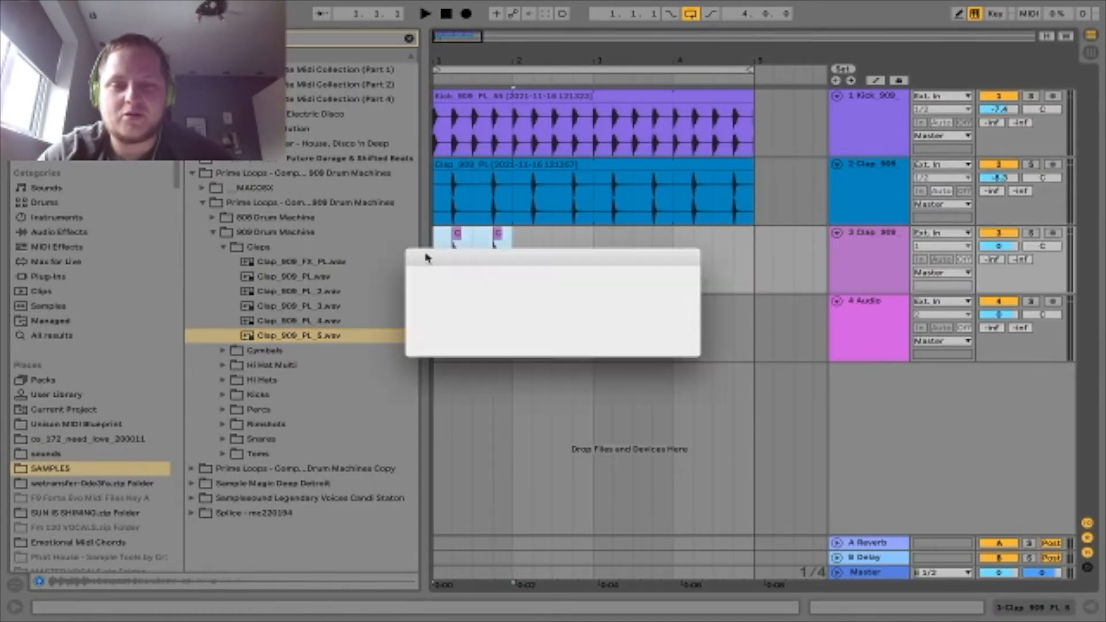
Step: Consolidate the first bar of the layered clap on the third track and turn on looping for the clip
key(ctrl+j)
double_click(467, 236)
click(251, 195)
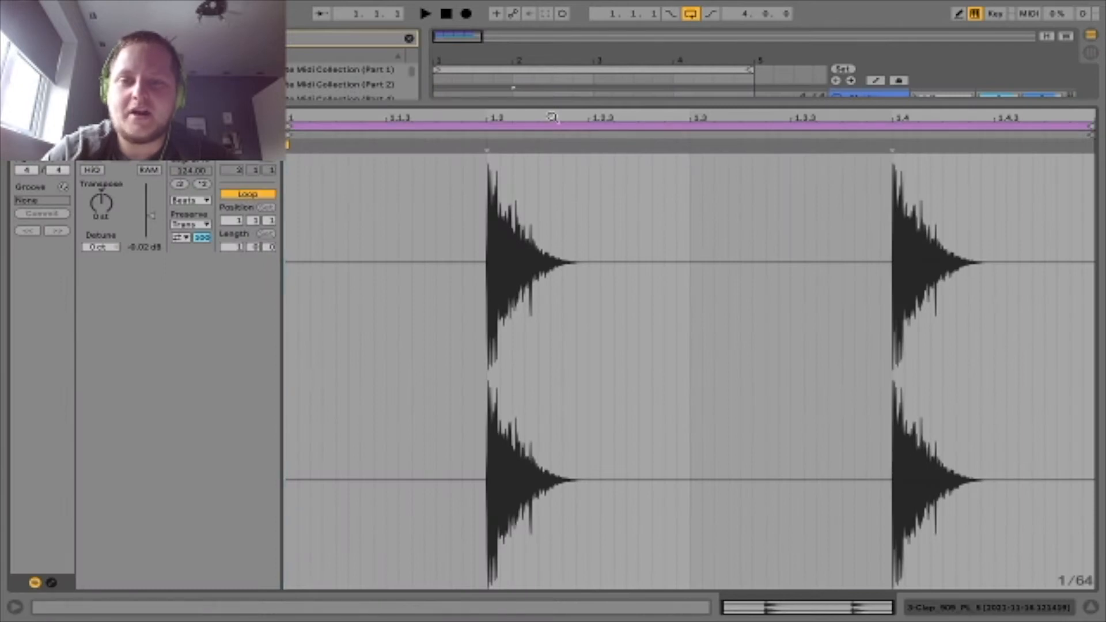
click(542, 104)
Step: Extend the layered clap clip to bar 5, lower the third track's volume to about -11.0 dB and play the beat
drag(513, 234, 750, 252)
drag(999, 246, 1004, 245)
key(space)
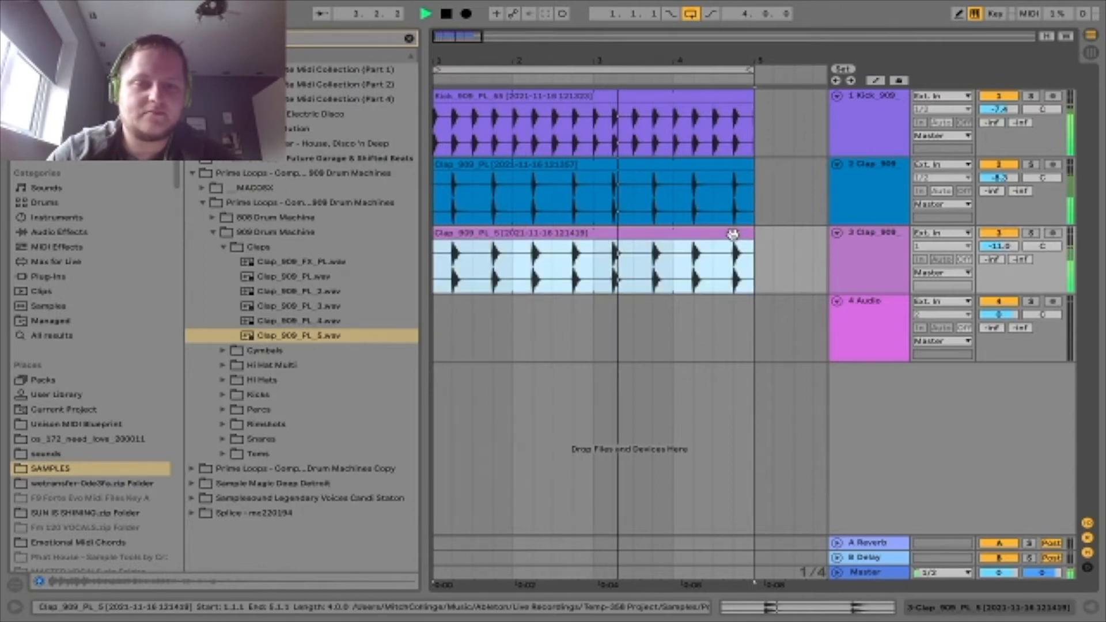
Step: Delete the layered clap clip from the third track and set the second track's volume to -8.4 dB, ending with playback stopped
key(Delete)
drag(996, 179, 996, 180)
key(space)
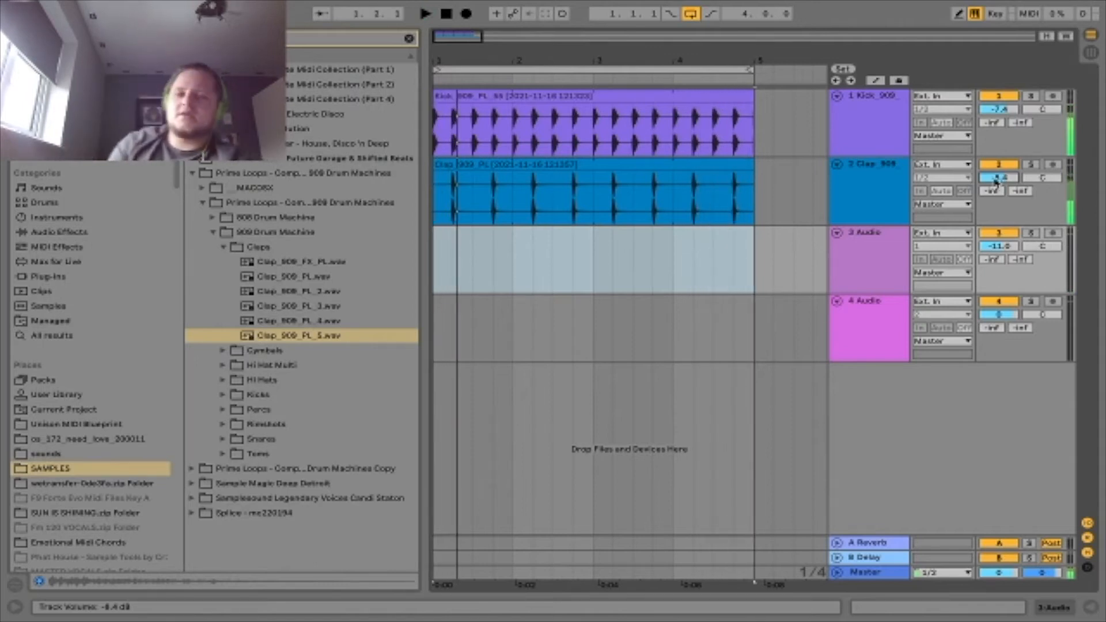
Step: Collapse the Claps folder, clear the browser search and look through the devices in the Audio Effects category
click(224, 248)
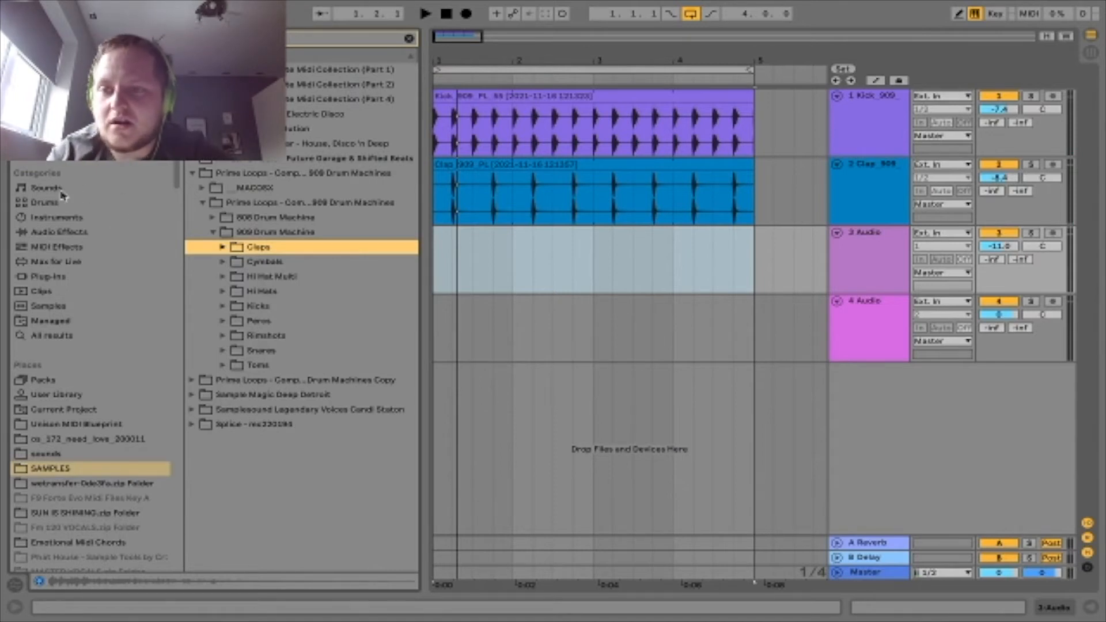
click(67, 233)
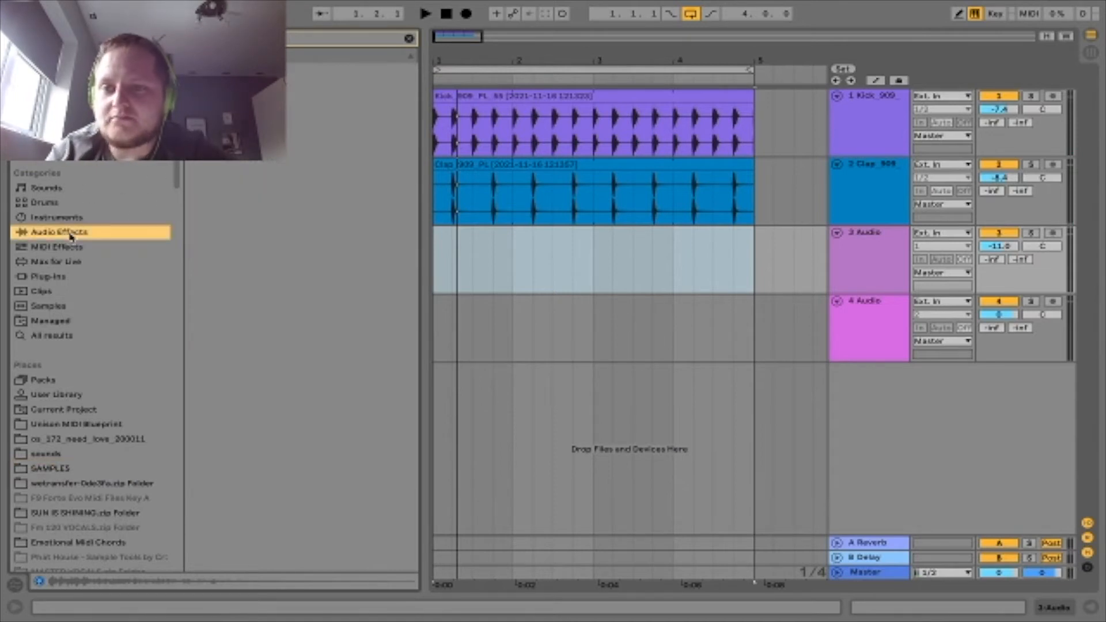
click(411, 40)
scroll(304, 204, down, 2)
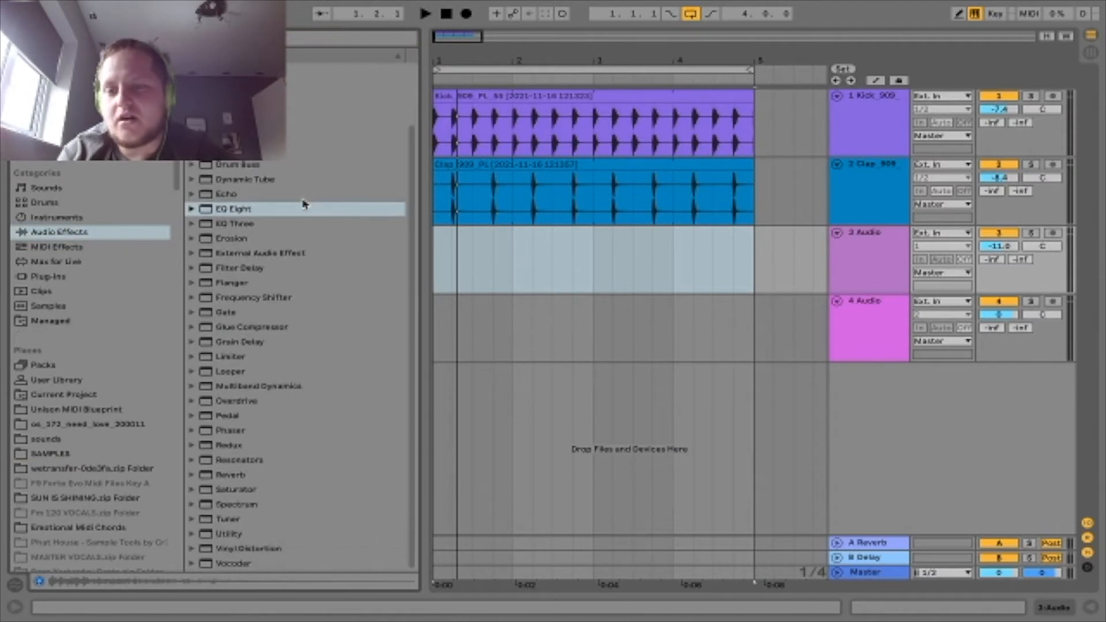
scroll(304, 204, up, 5)
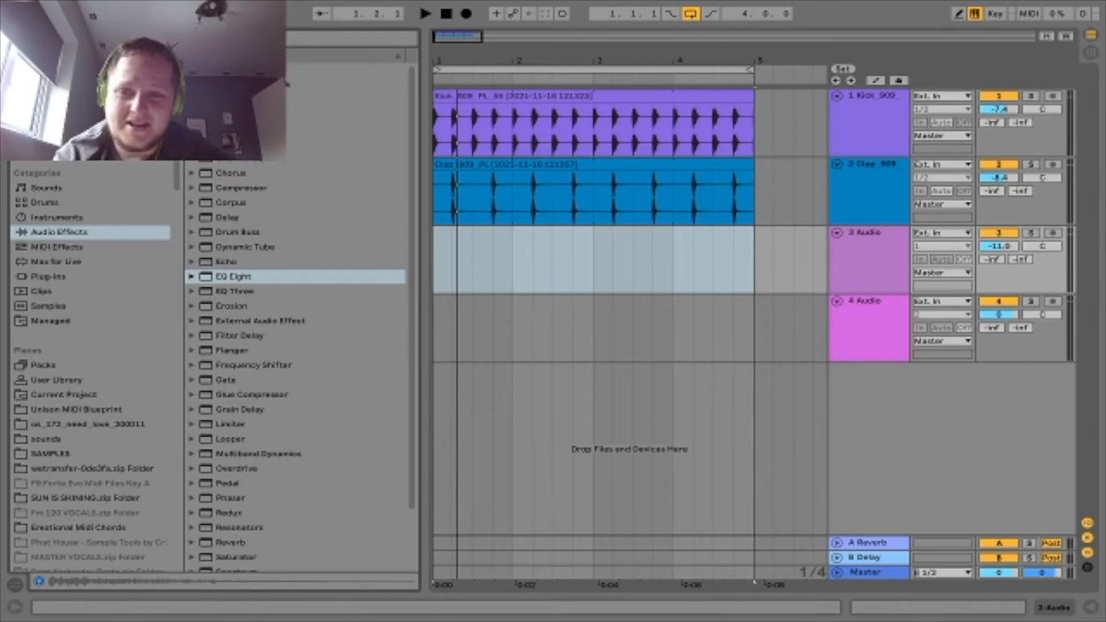
scroll(281, 432, down, 5)
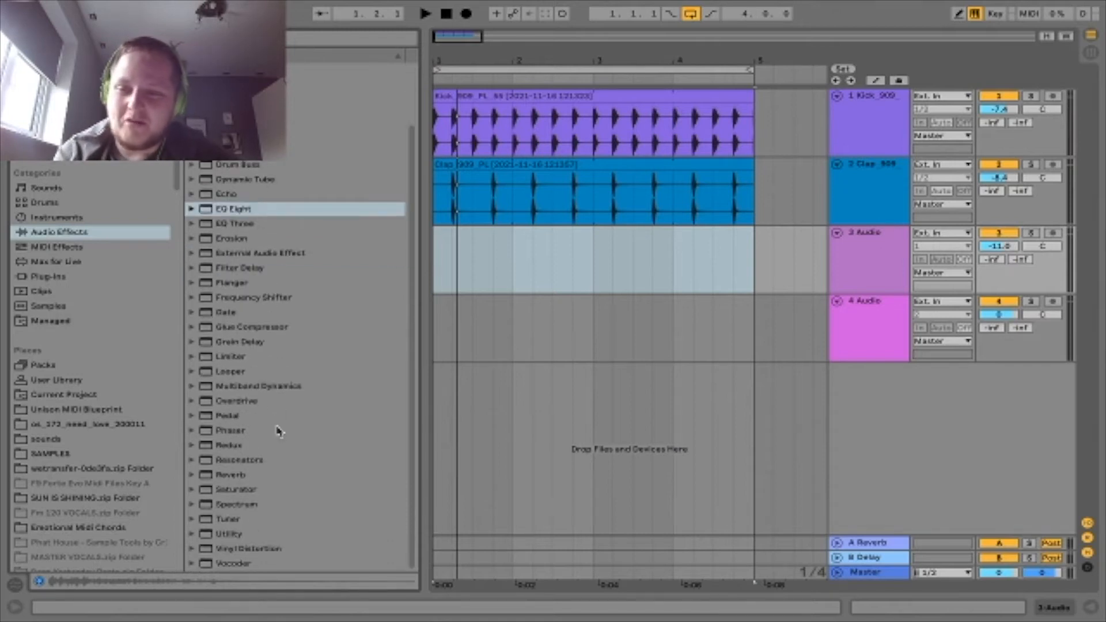
Step: Look through the MIDI Effects, Max for Live, Plug-Ins, Samples, Managed and Clips categories of the browser
click(49, 248)
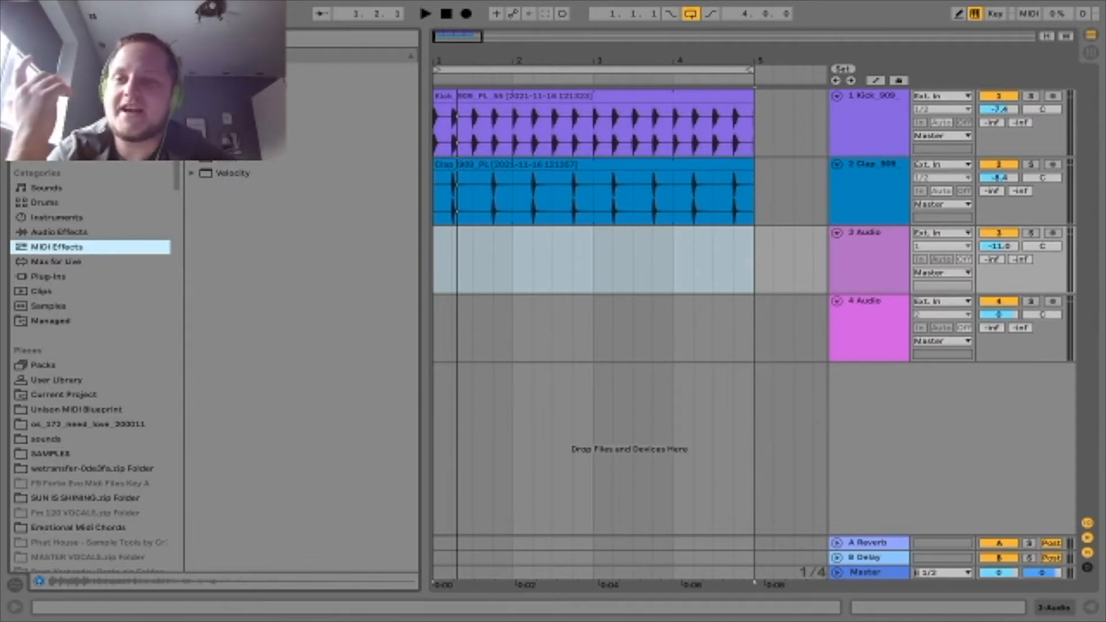
click(60, 263)
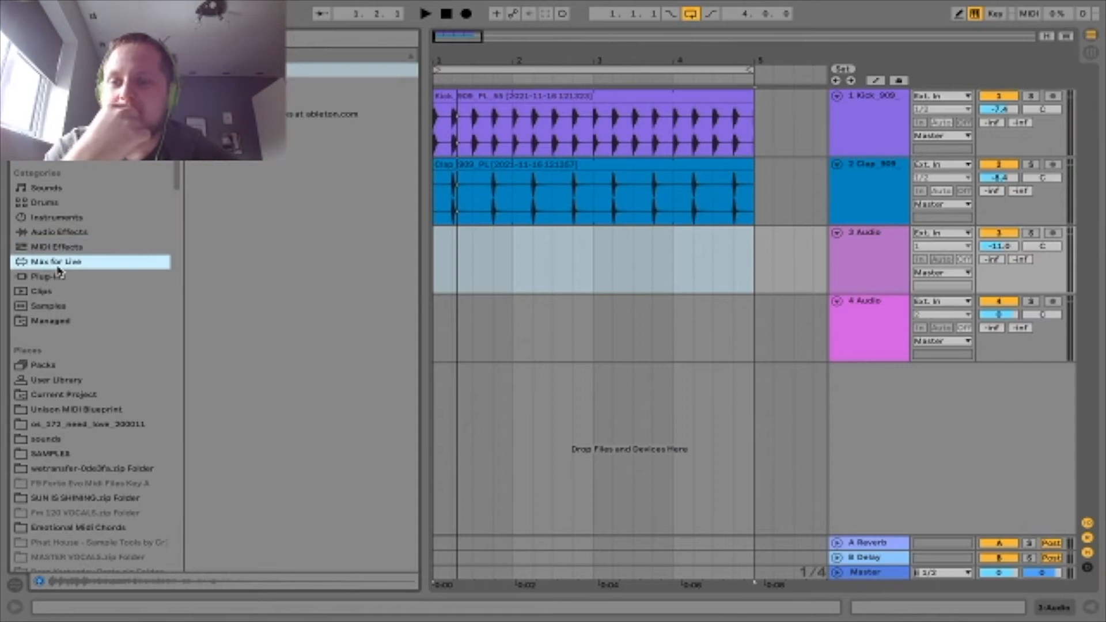
click(52, 278)
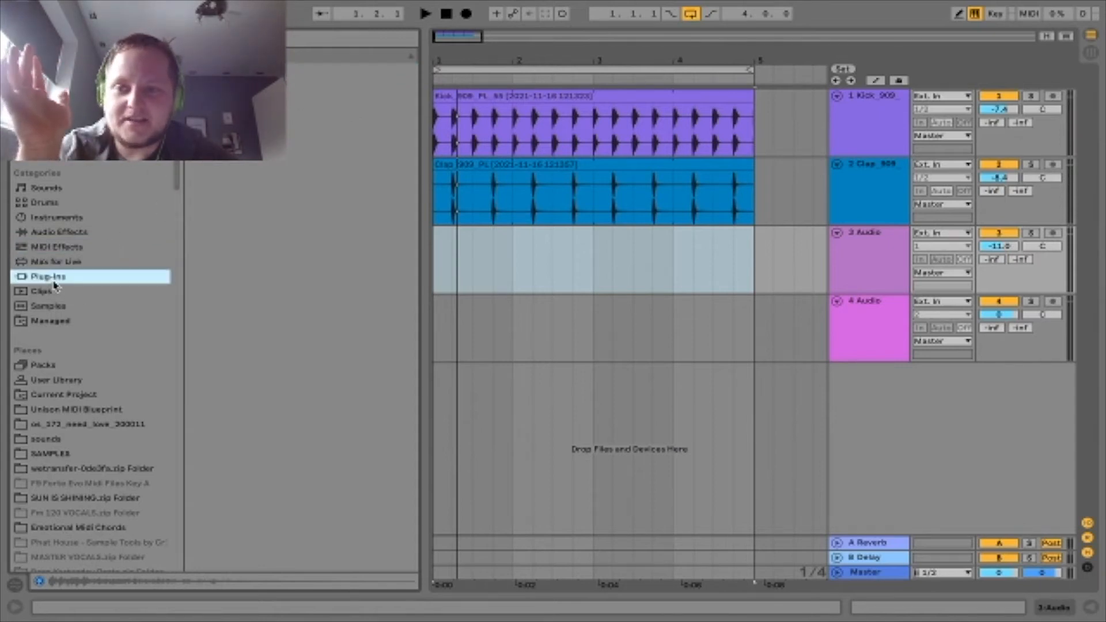
scroll(288, 291, down, 20)
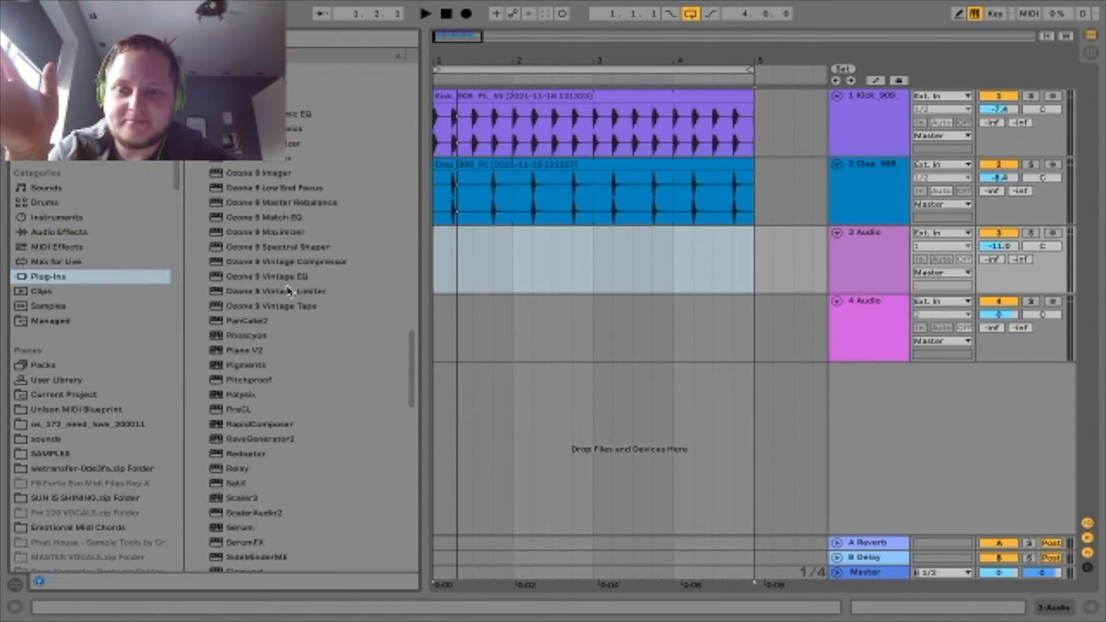
scroll(290, 292, up, 20)
click(192, 85)
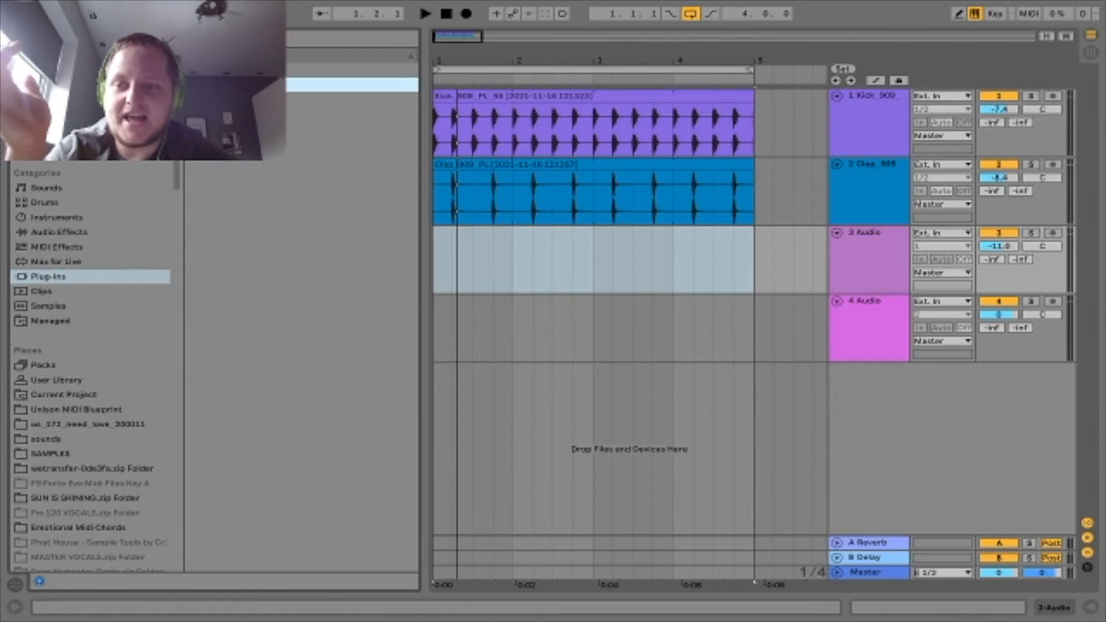
click(45, 307)
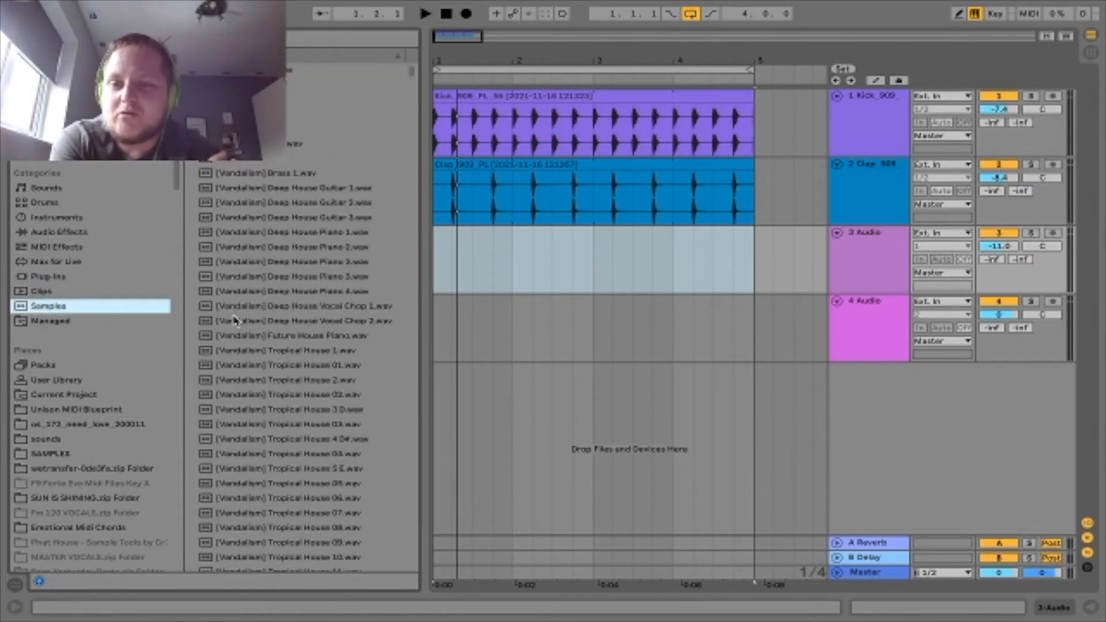
click(48, 323)
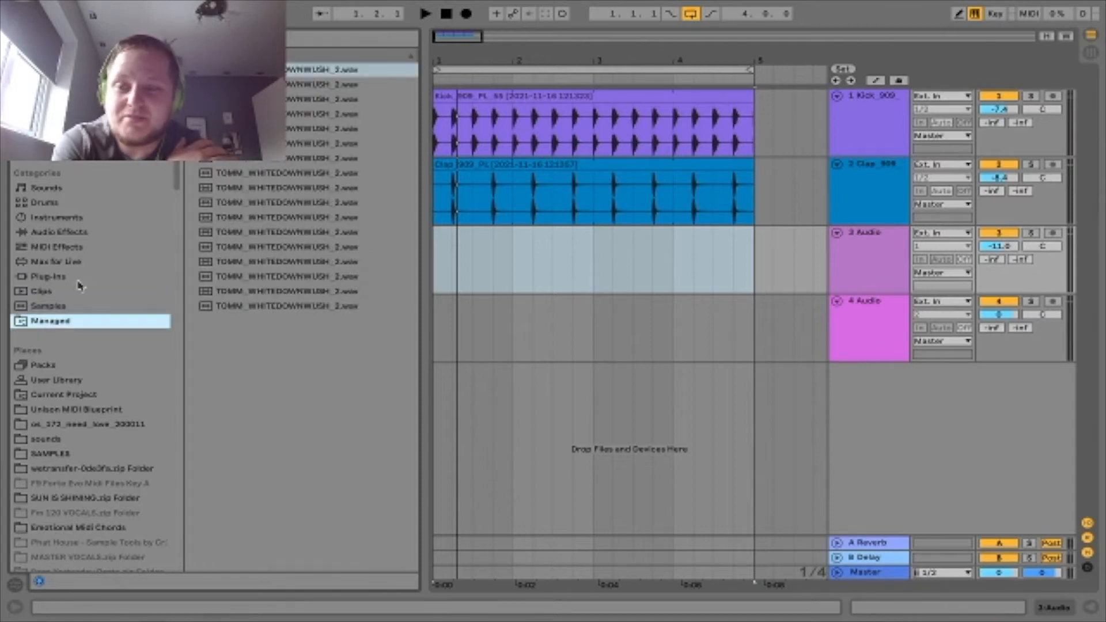
click(41, 292)
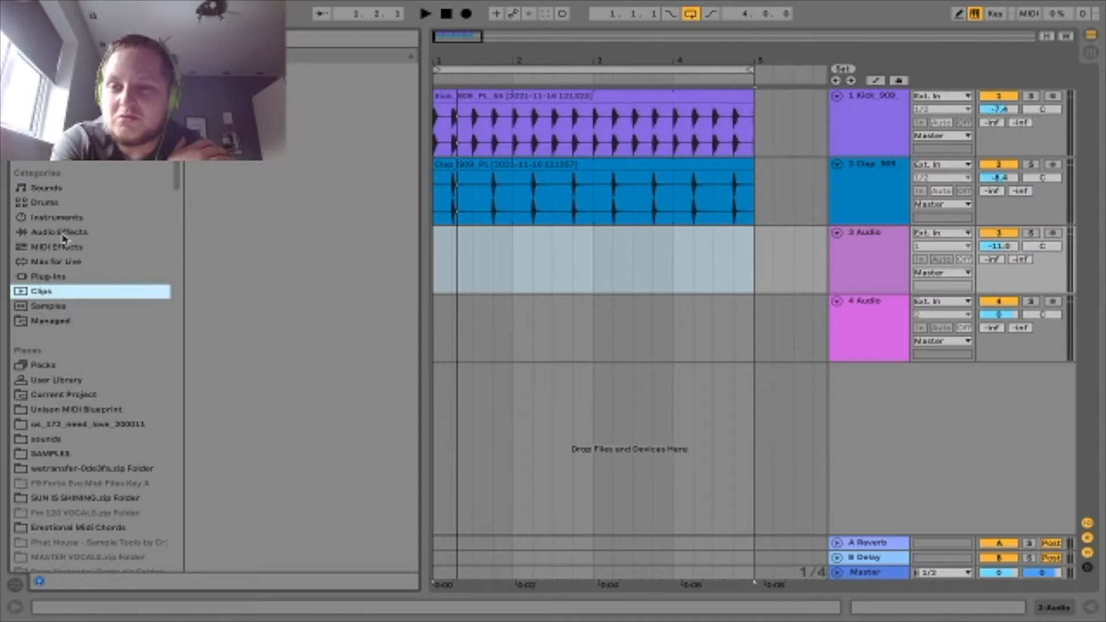
Step: Open the bass presets in the Sounds category and step through the first ones down to Airy Tube Bass.adv
click(48, 189)
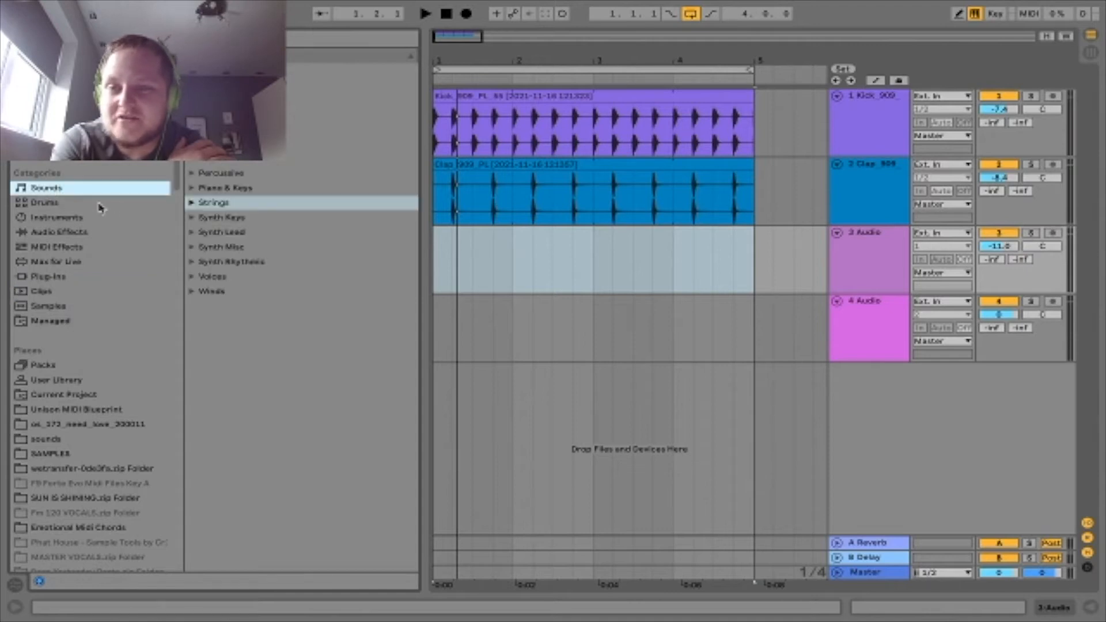
click(191, 85)
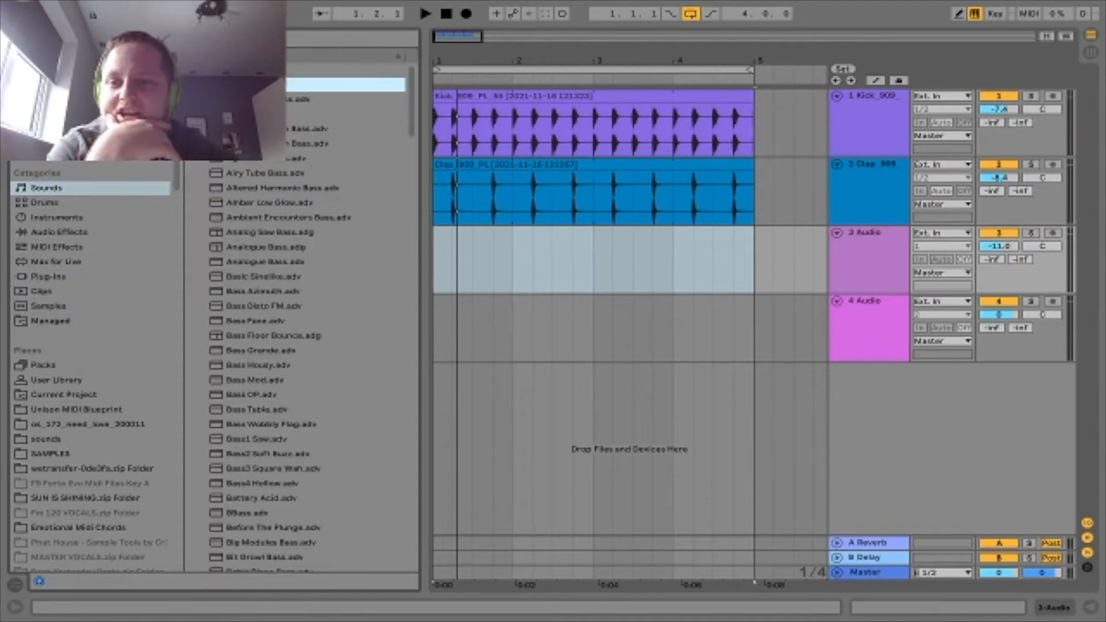
key(Down)
key(Down)
key(Down)
key(Down)
key(Down)
key(Down)
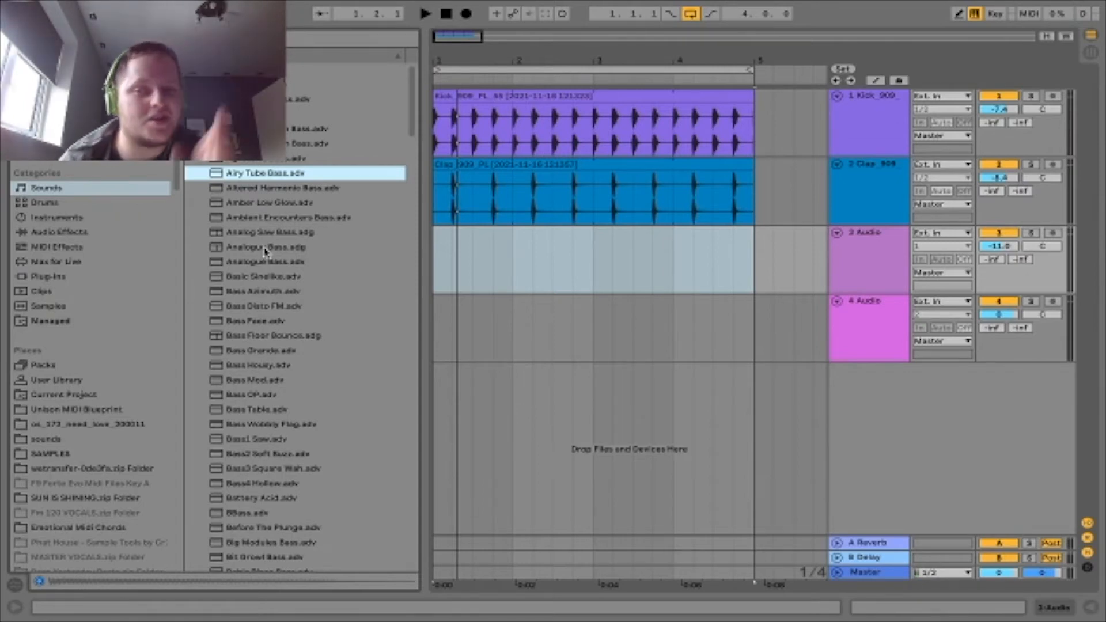
Step: Preview and compare the bass presets around Analogue Bass and Basic Sinelike.adv
click(254, 282)
key(Up)
key(Up)
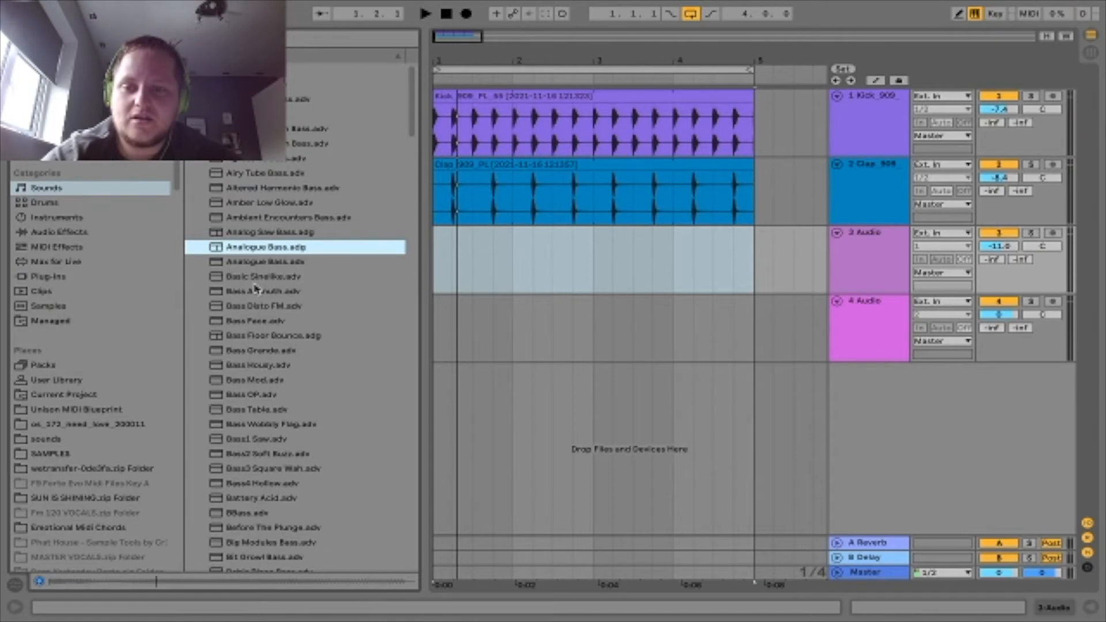
key(Down)
key(Down)
key(Down)
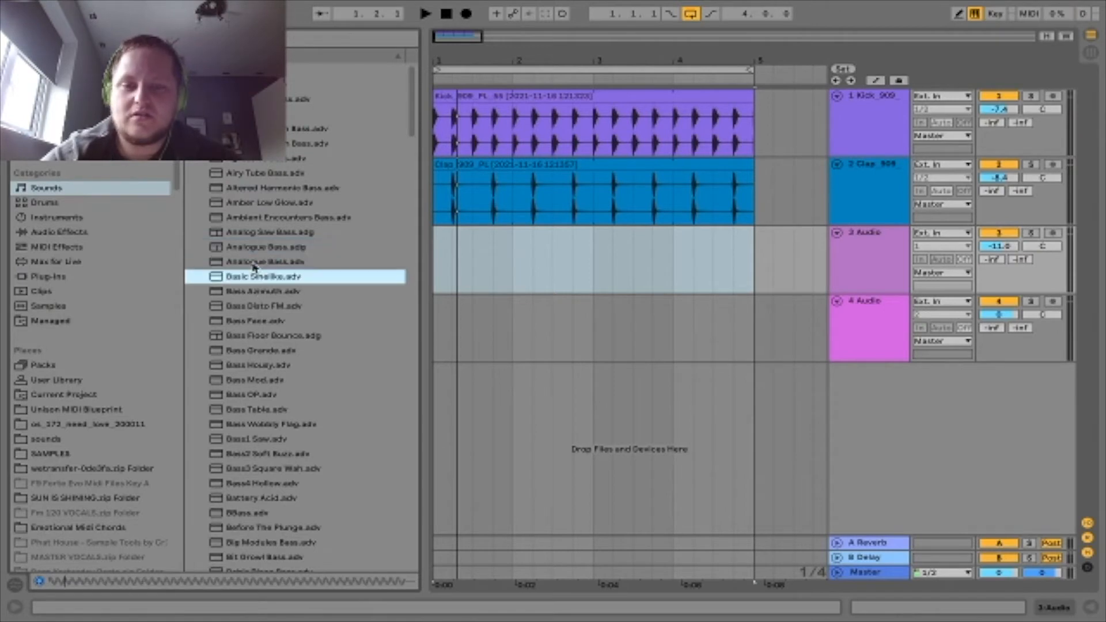
key(Up)
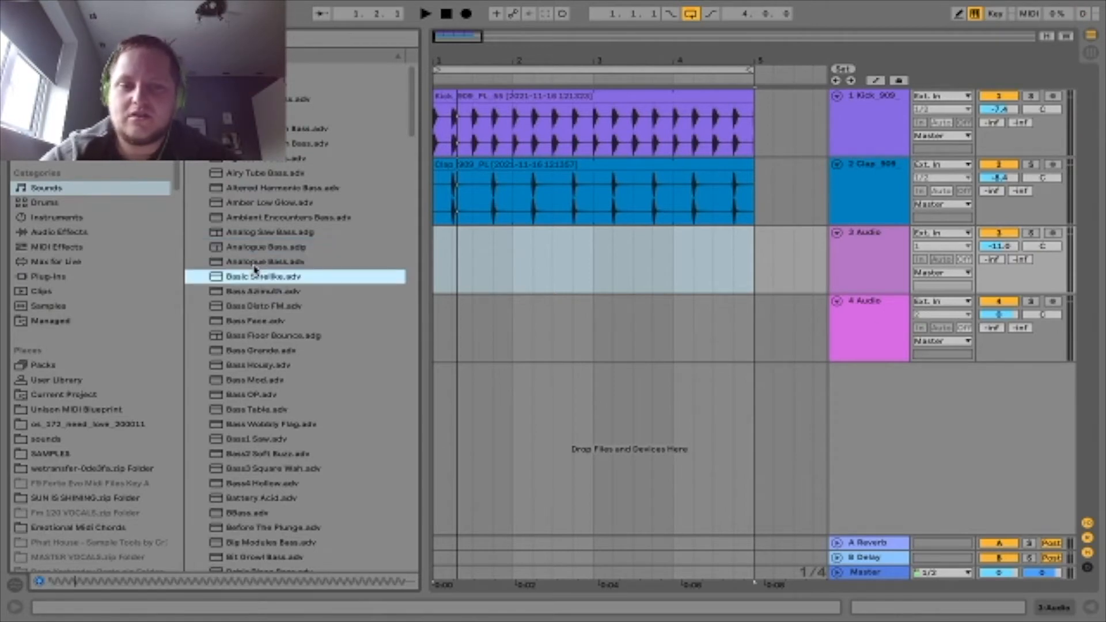
Step: Insert a MIDI track below the clap track, load Basic Sinelike.adv onto it and shift the computer MIDI keyboard down an octave
right_click(866, 218)
click(882, 339)
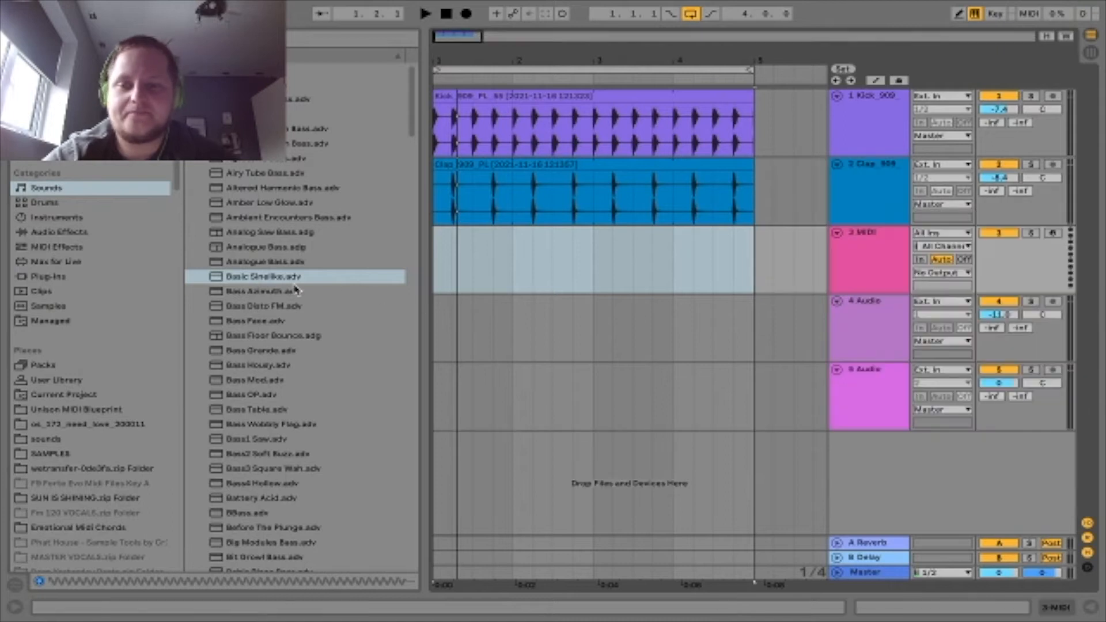
double_click(279, 278)
key(z)
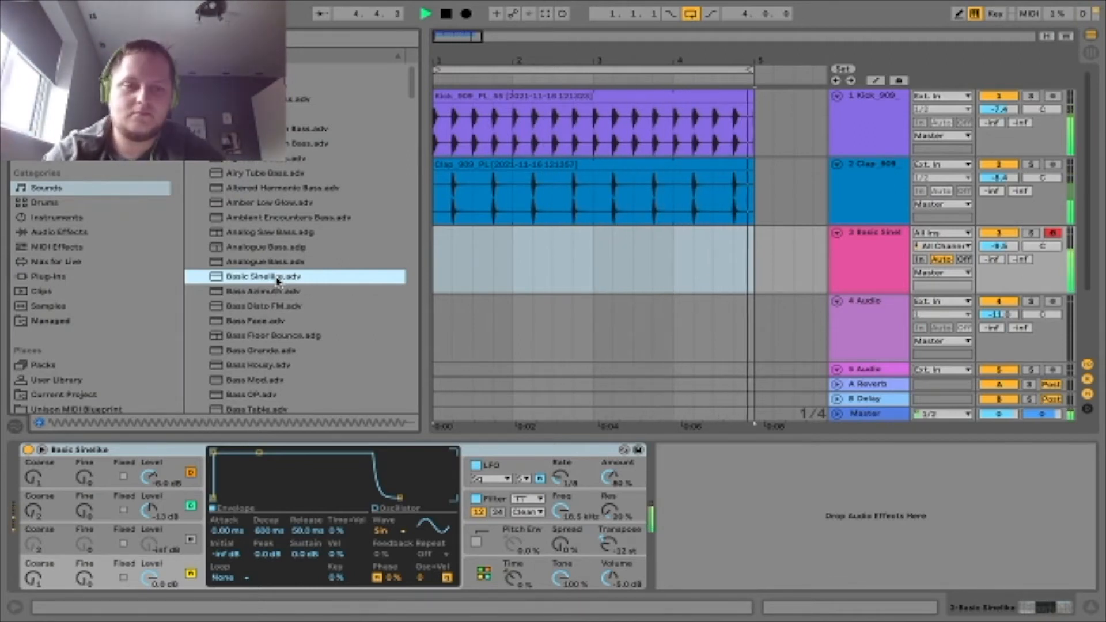
Step: Insert an empty four-bar MIDI clip on the Basic Sinelike track and enlarge its note editor
drag(433, 276, 754, 286)
right_click(440, 249)
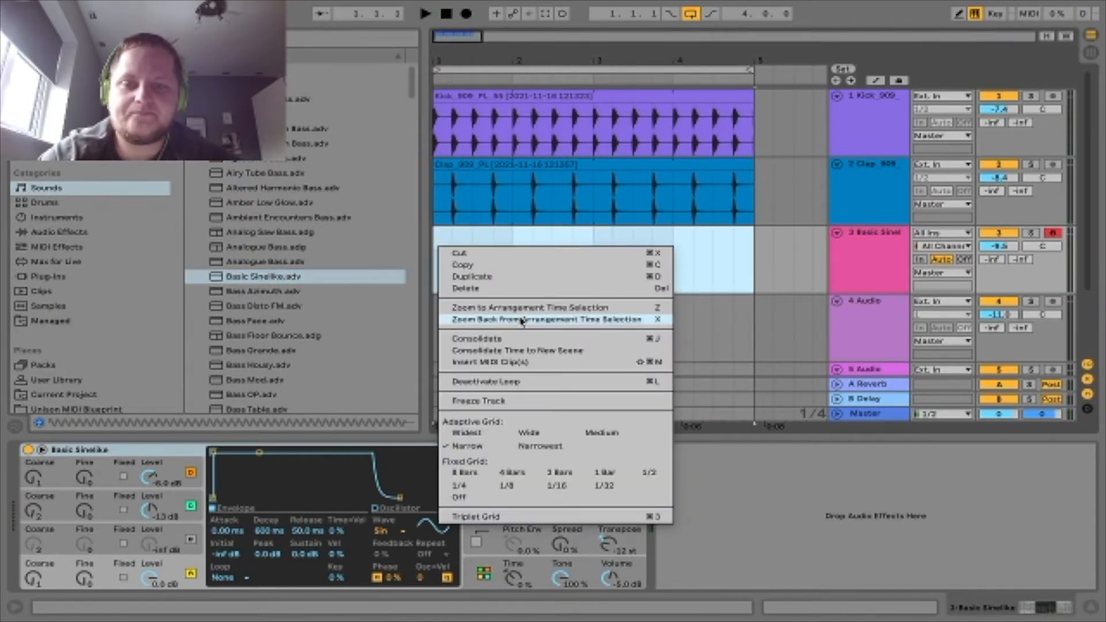
click(494, 361)
drag(1050, 438, 1050, 102)
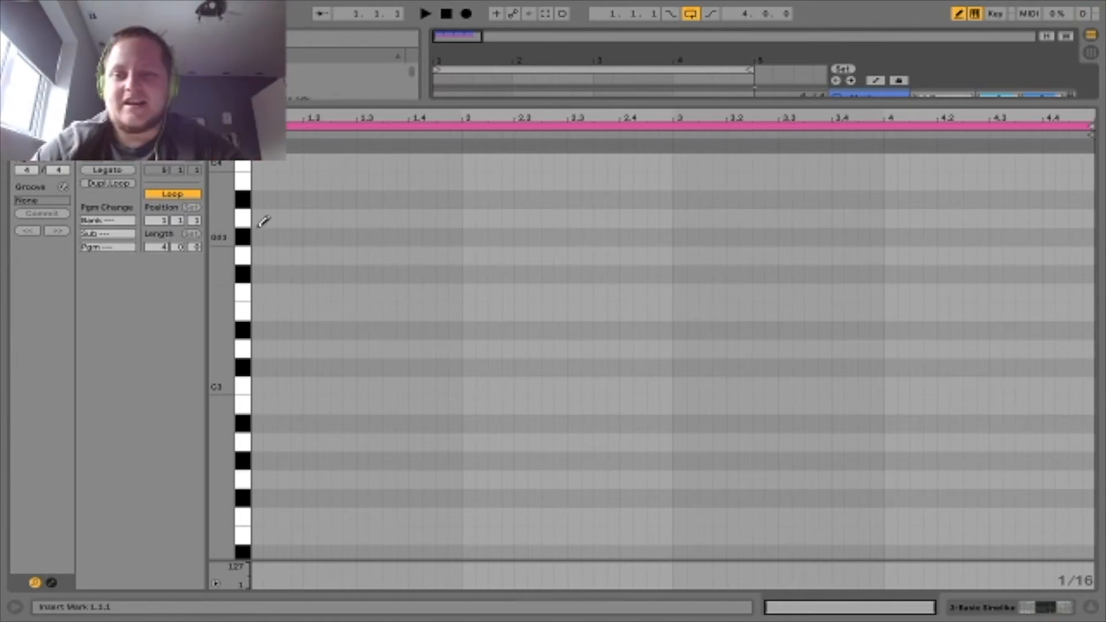
Step: Draw four C2 sixteenth notes in bar 1 of the bass clip, at 1.1.3, 1.2.2, 1.3.3 and 1.4.2
scroll(238, 209, down, 3)
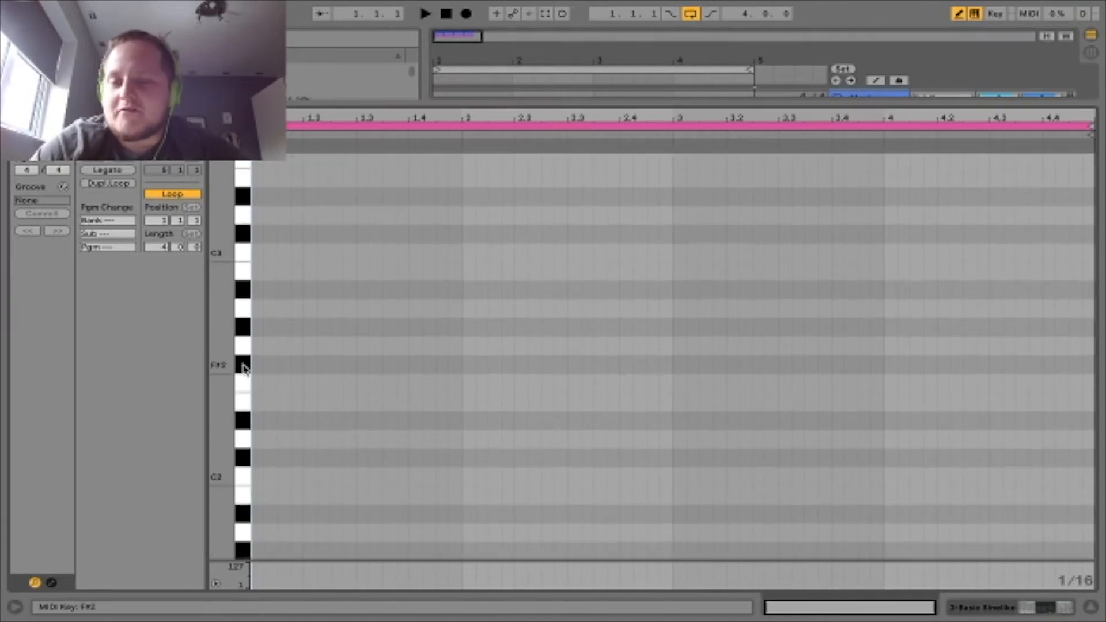
scroll(241, 384, down, 2)
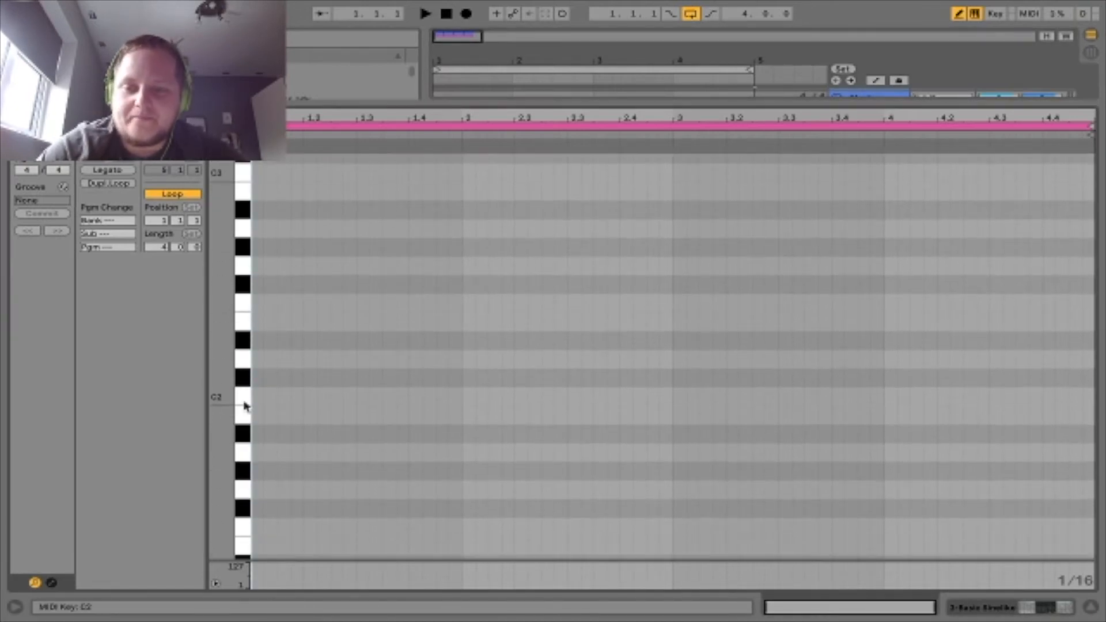
click(285, 396)
click(350, 396)
click(324, 396)
click(442, 396)
key(space)
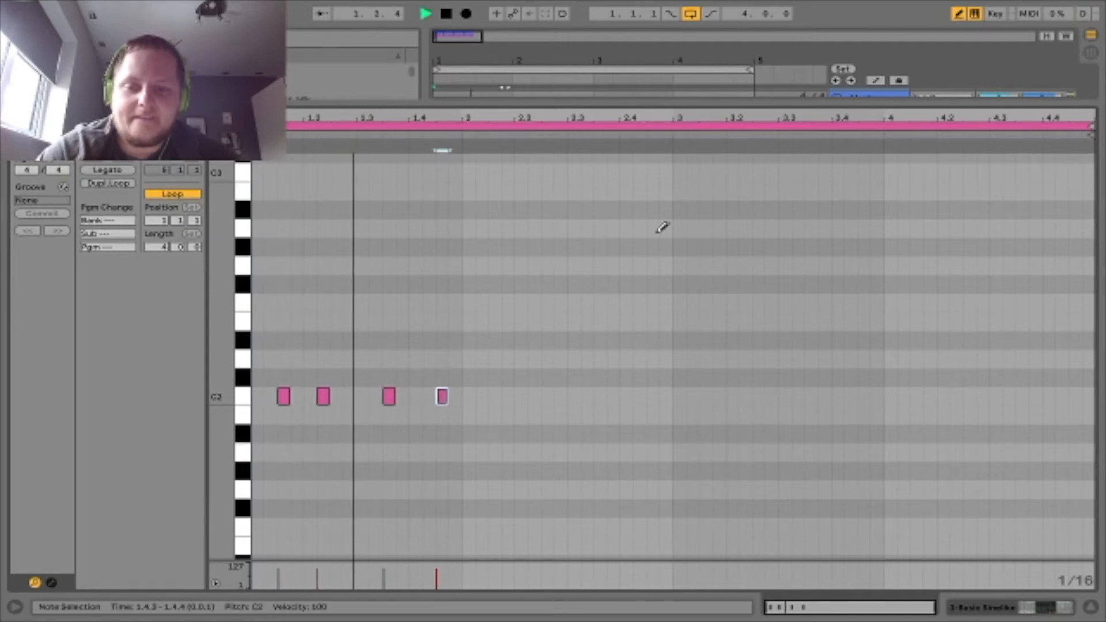
key(space)
click(442, 396)
click(429, 396)
Step: Copy the bar 1 bass notes to bar 2, copy both bars to bars 3 and 4, and play the pattern back
click(958, 14)
key(ctrl+a)
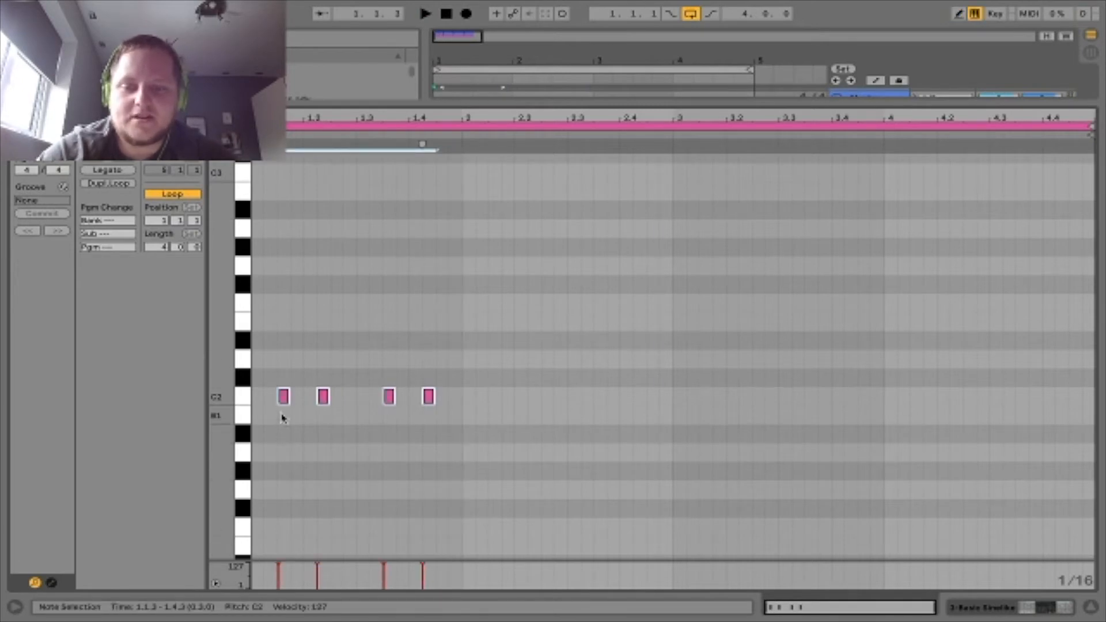
drag(283, 402, 494, 407)
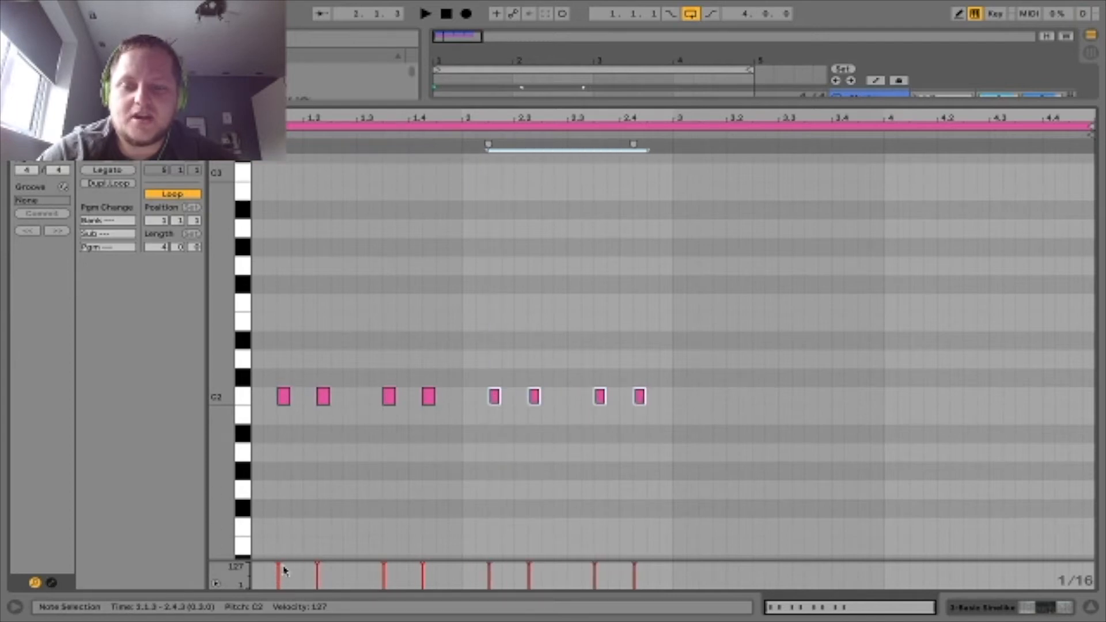
key(ctrl+a)
drag(283, 395, 708, 398)
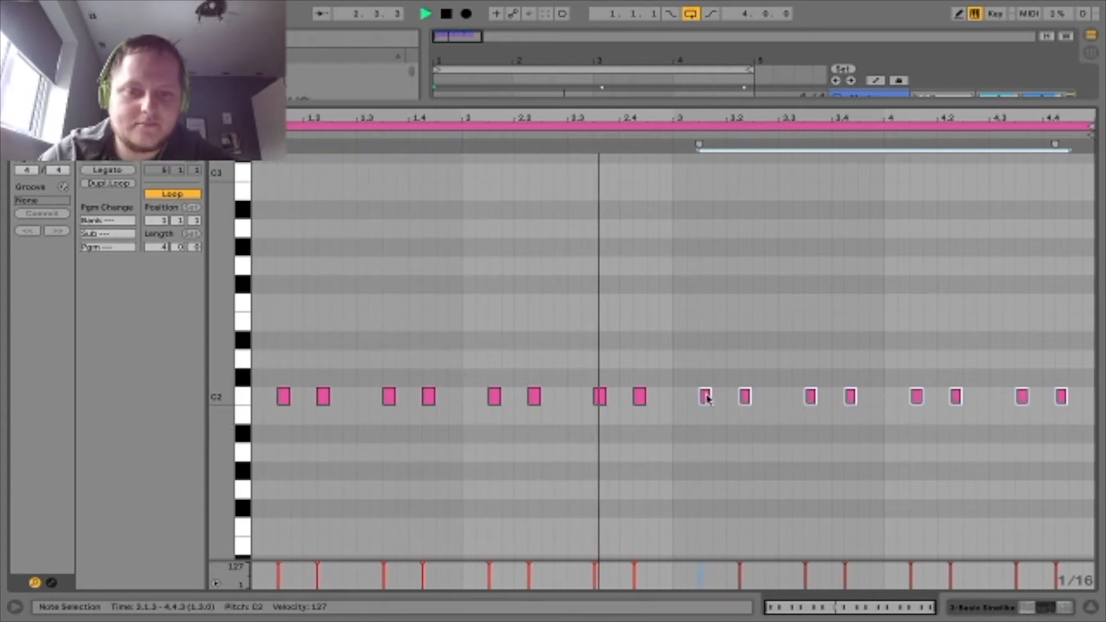
key(XF86AudioRaiseVolume)
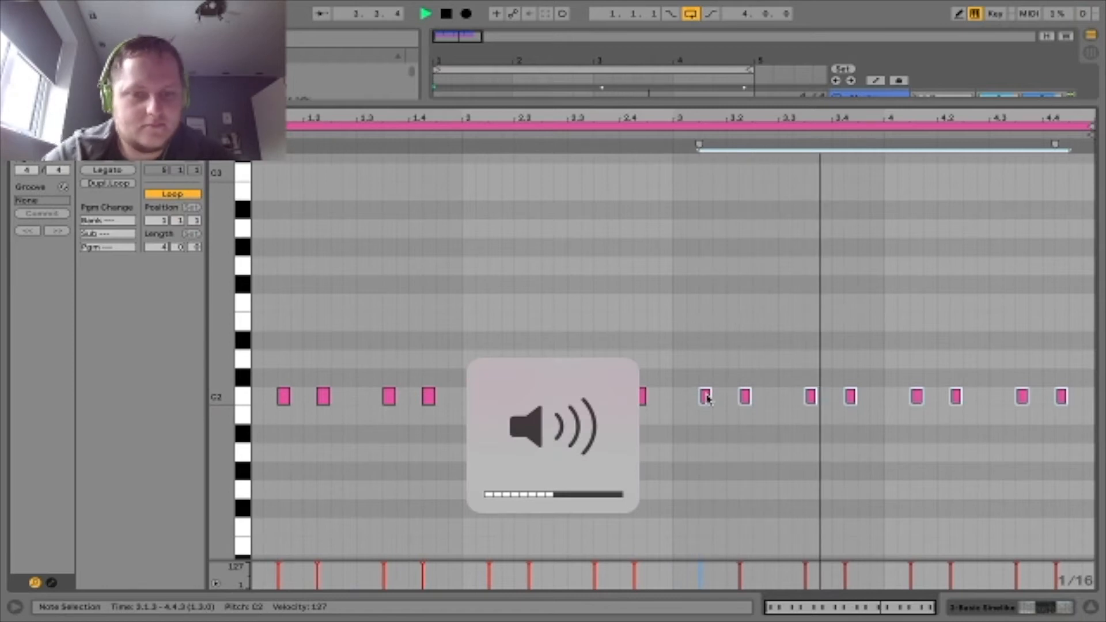
click(608, 252)
key(space)
Step: Lengthen all the bass notes to an eighth note and audition them
click(303, 439)
key(super+a)
drag(289, 396, 295, 399)
key(space)
key(space)
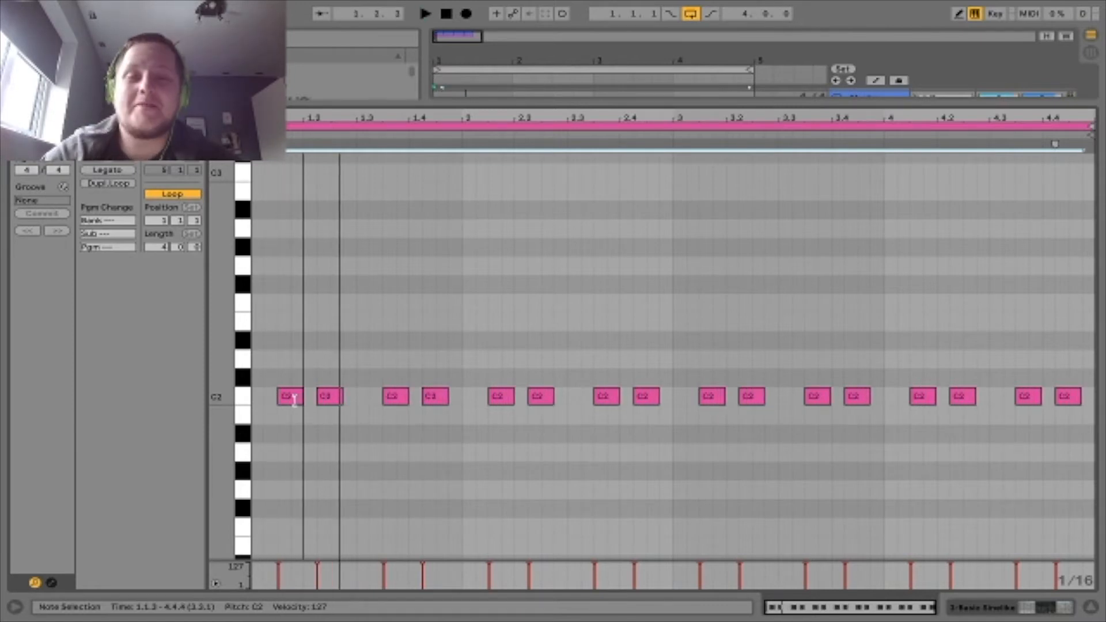
drag(294, 398, 295, 399)
key(space)
key(space)
Step: Shorten all the bass notes to slightly more than a sixteenth note and play the result
drag(300, 401, 292, 399)
key(space)
drag(776, 612, 776, 616)
drag(567, 400, 578, 401)
key(space)
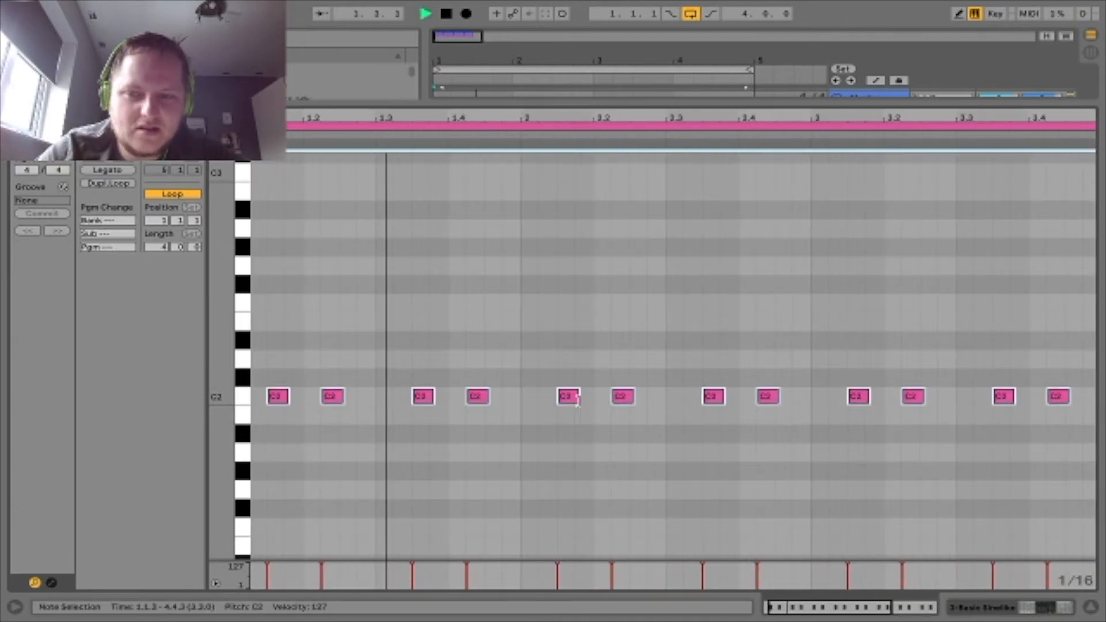
Step: Return to the arrangement and turn Basic Sinelike's oscillator D and C levels down to about -46 dB and -49 dB
click(585, 101)
double_click(570, 104)
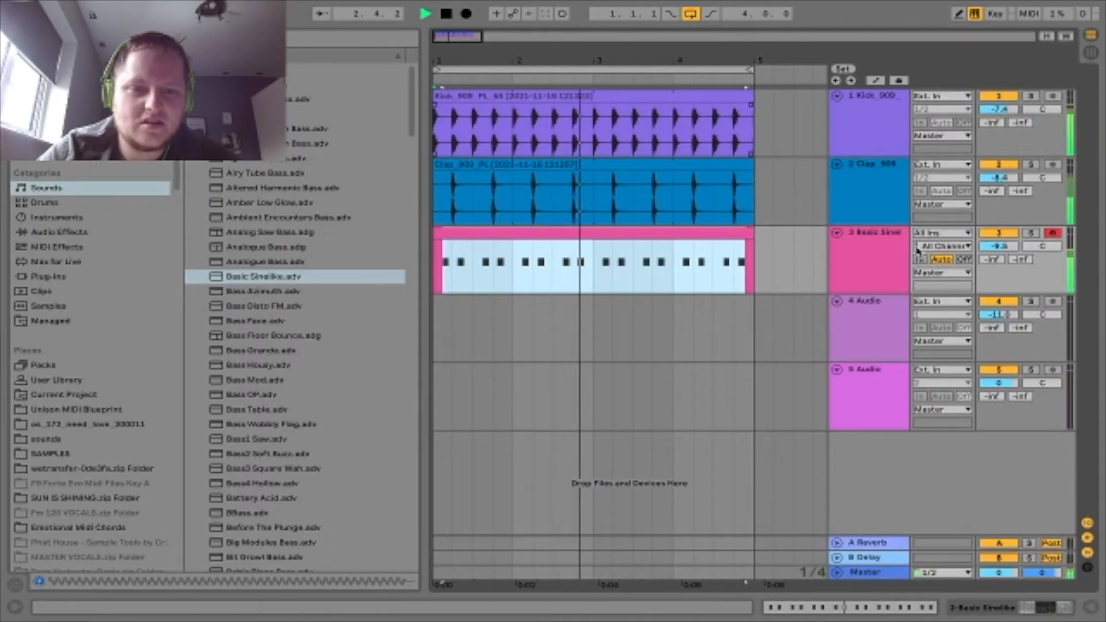
double_click(879, 257)
drag(151, 483, 150, 518)
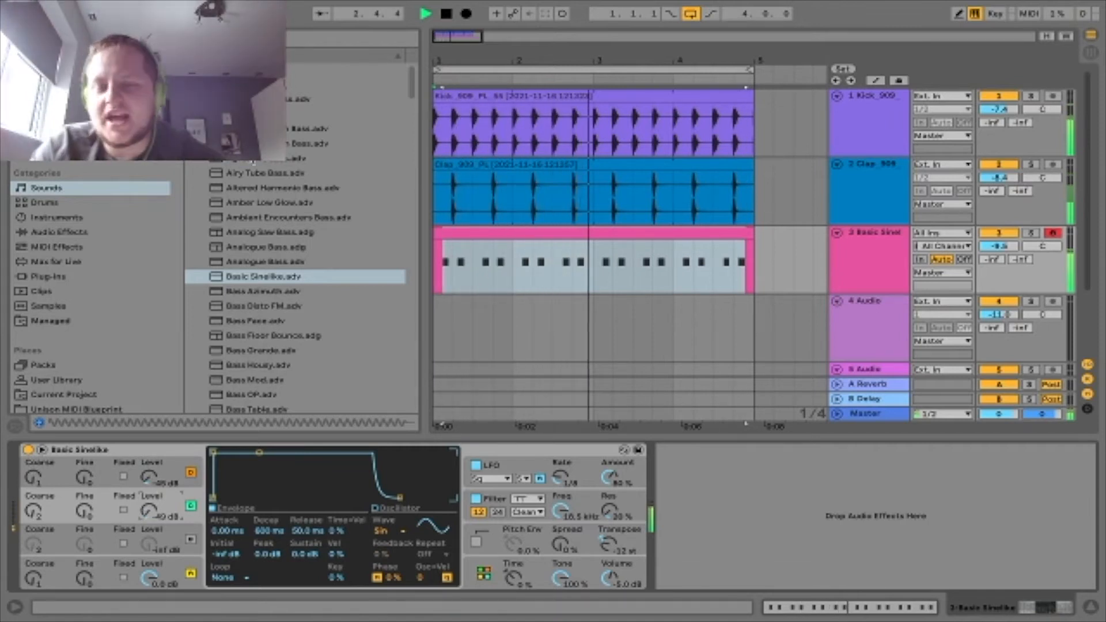
Step: Insert an audio track below the clap track and hide the device view
click(191, 84)
right_click(860, 191)
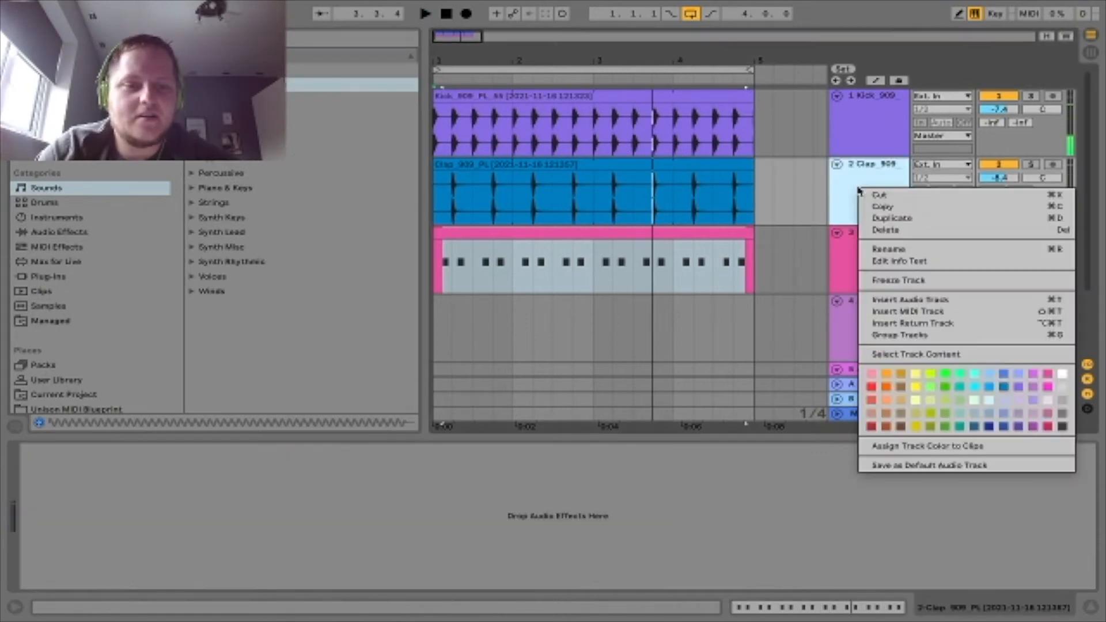
click(918, 301)
drag(547, 436, 547, 593)
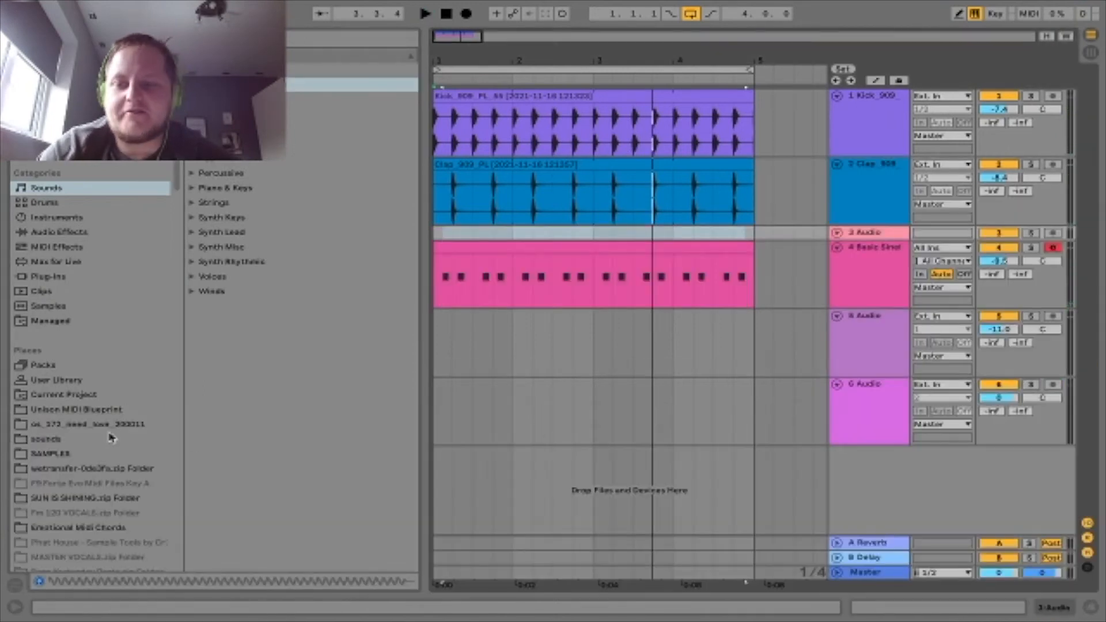
Step: Search the SAMPLES folder for 909 and preview the first closed hi-hats in the 909 Drum Machine's Hi Hats folder
click(50, 453)
key(ctrl+f)
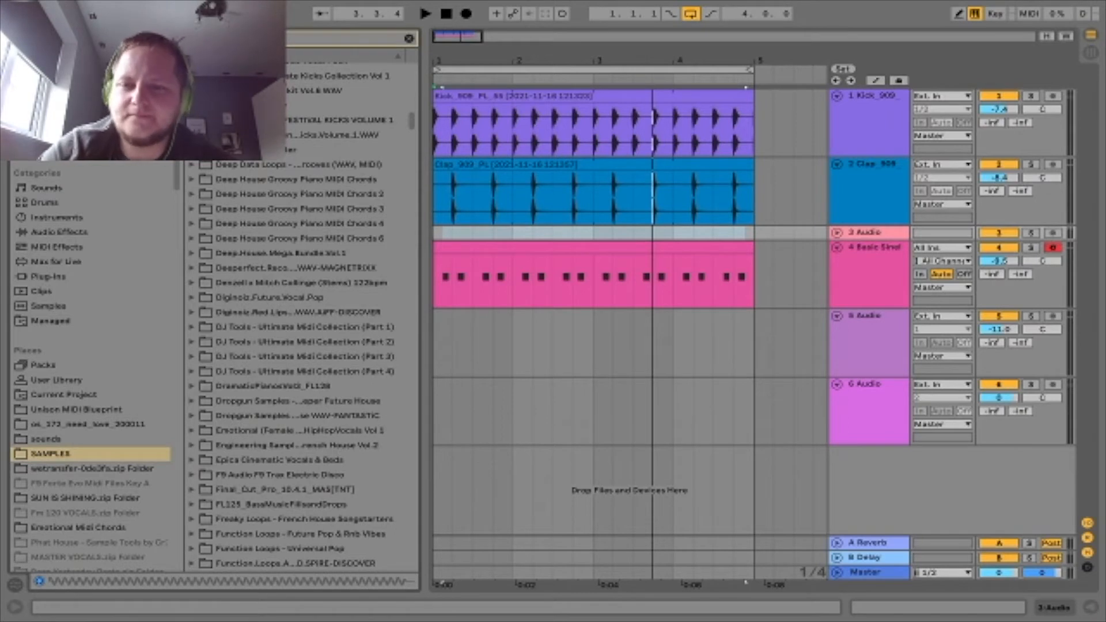
text(9)
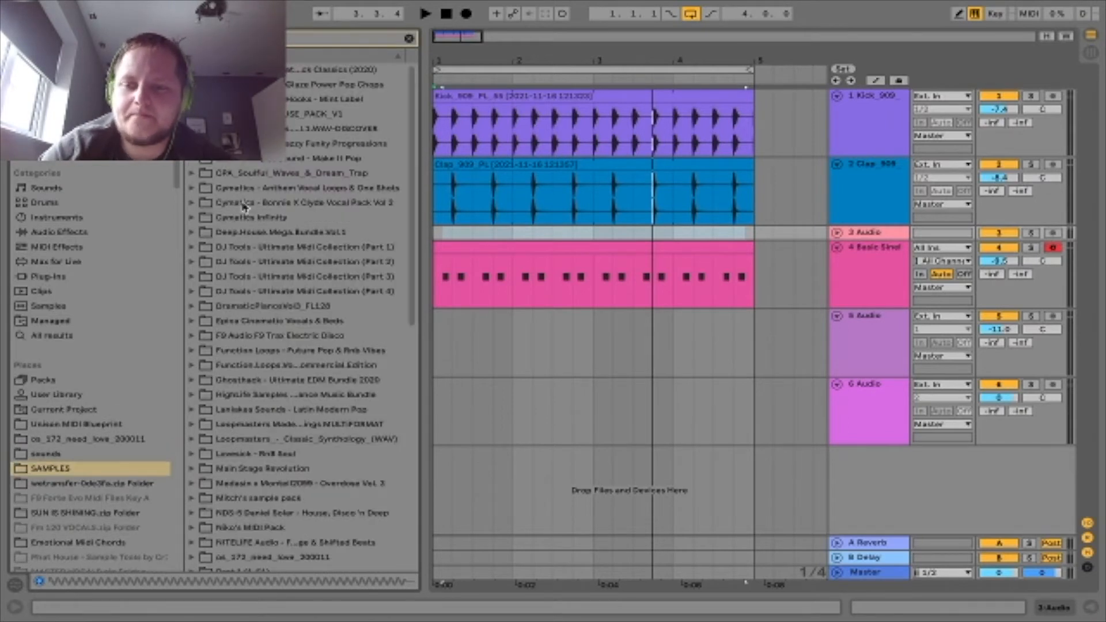
text(09)
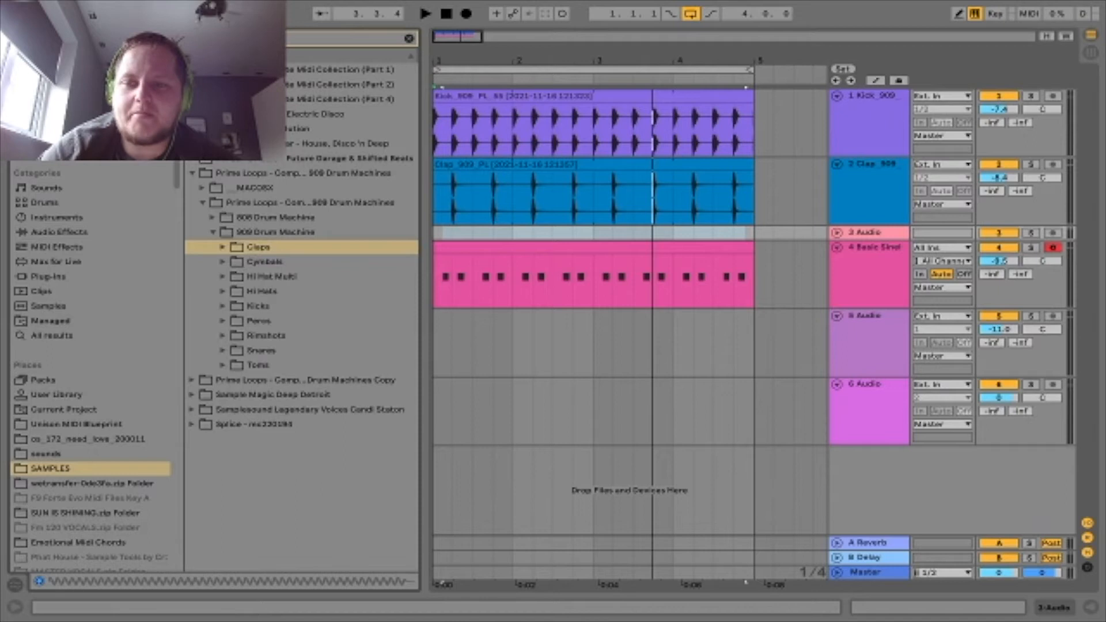
click(223, 292)
key(Down)
key(Down)
key(Up)
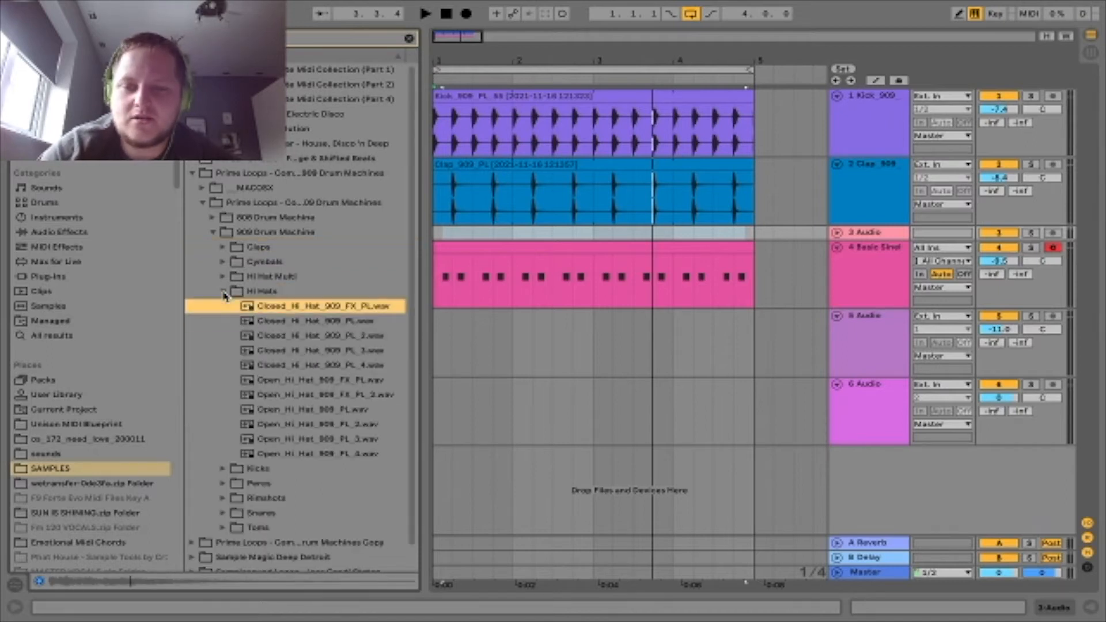
Step: Place Closed_Hi_Hat_909_FX_PL.wav on the new audio track and repeat it on all four offbeats of bar 1
drag(450, 35, 433, 102)
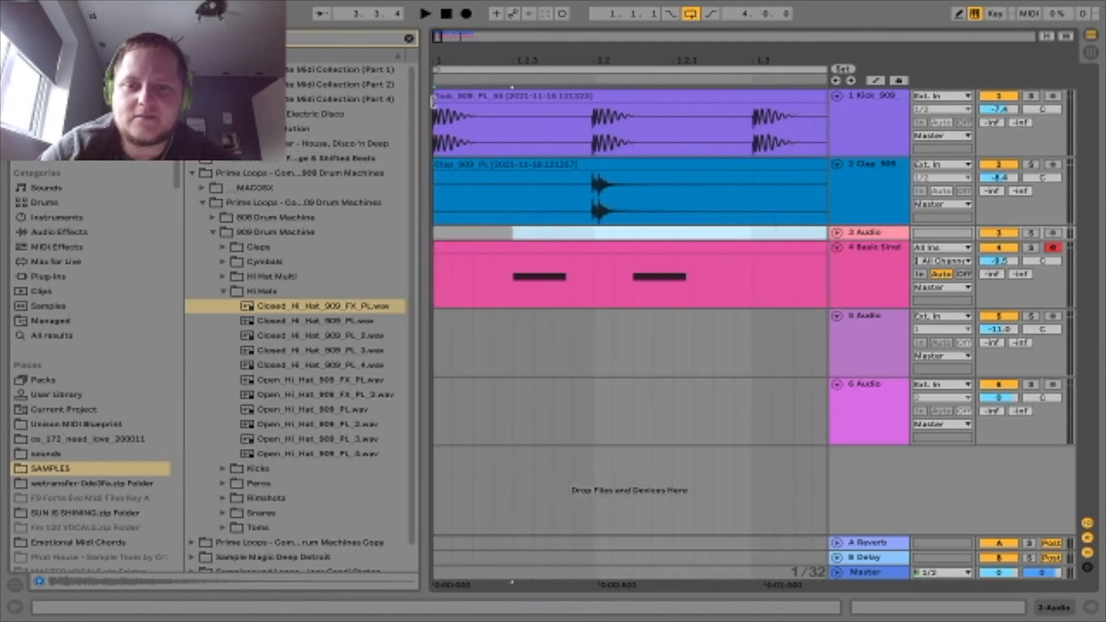
drag(298, 310, 760, 233)
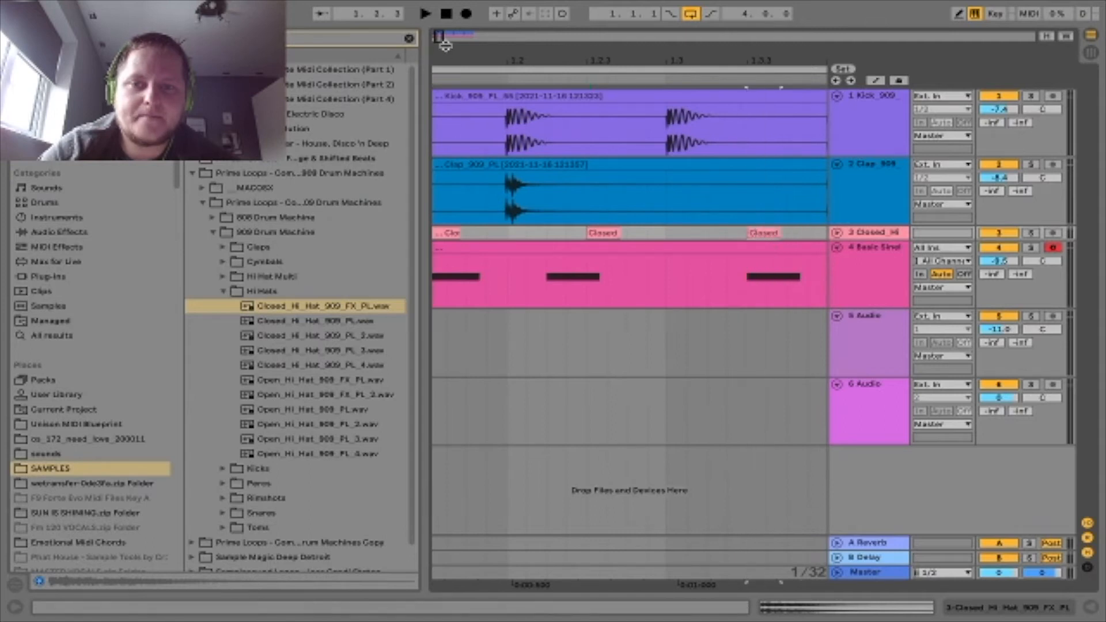
drag(441, 41, 438, 37)
drag(637, 234, 731, 236)
drag(439, 39, 449, 40)
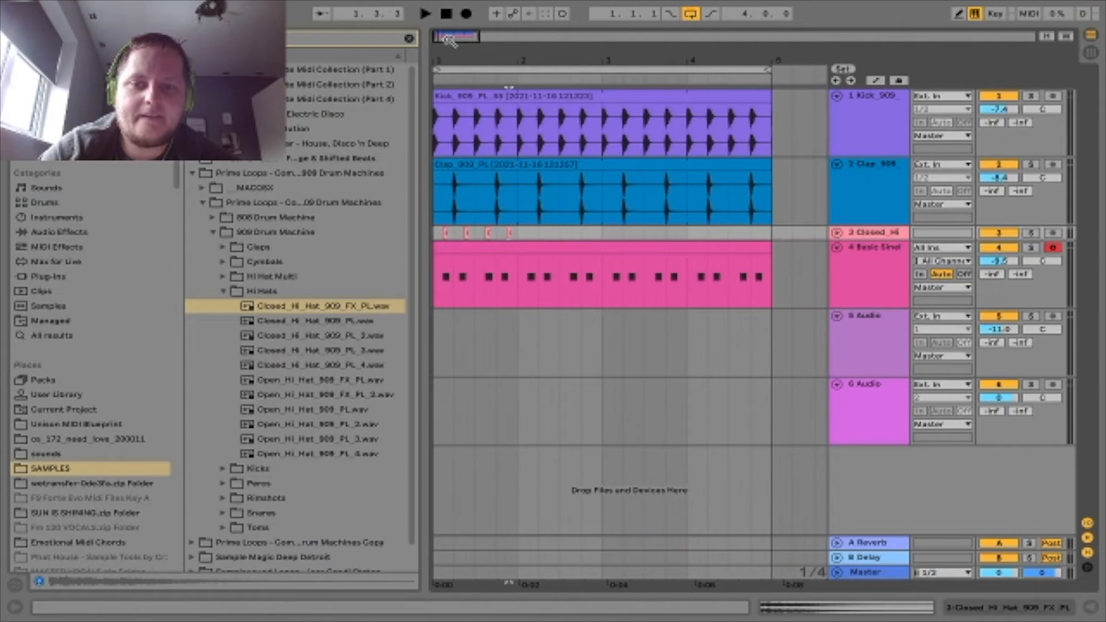
Step: Consolidate the hi-hat hits into a one-bar clip, loop it across all four bars and unfold the track
drag(435, 233, 526, 240)
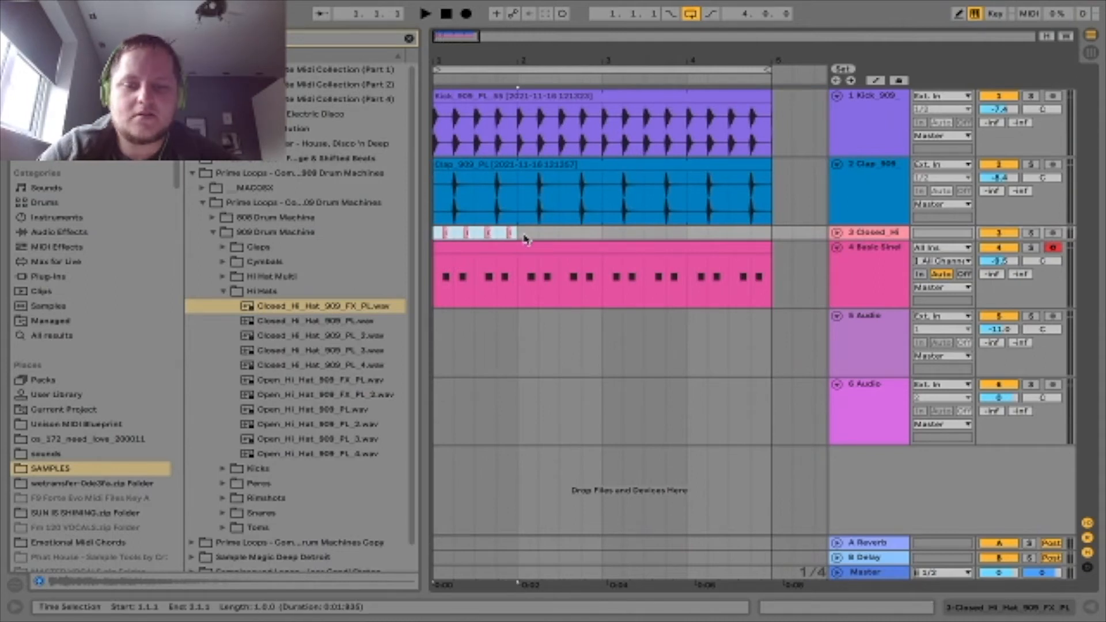
key(ctrl+j)
double_click(507, 232)
click(248, 197)
double_click(474, 104)
drag(515, 233, 766, 242)
click(836, 233)
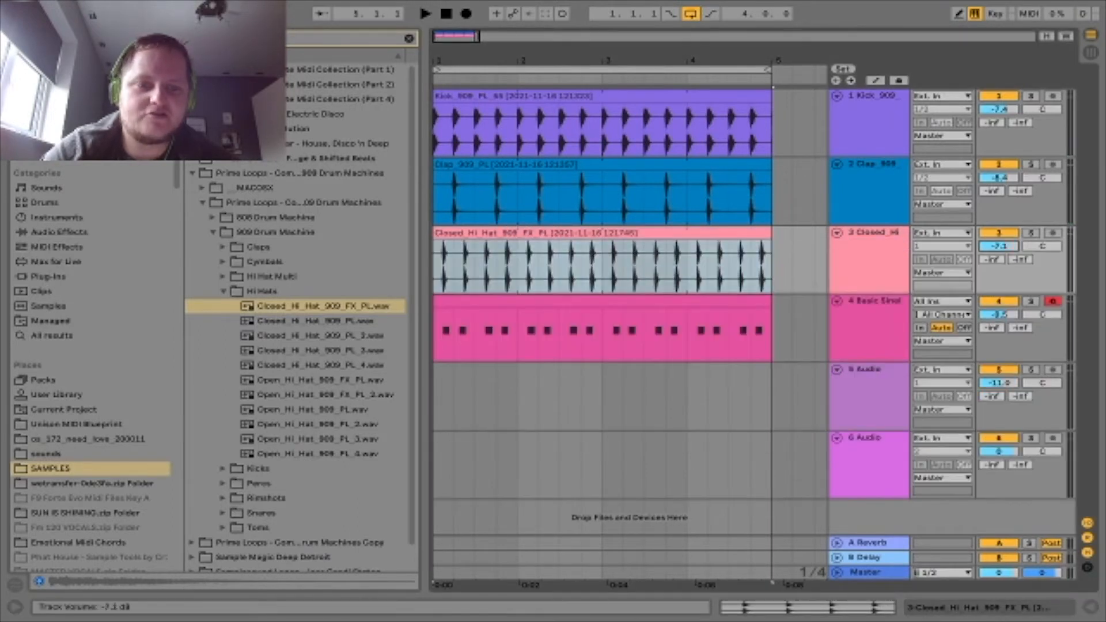
Step: Play the beat and lower the hi-hat track's volume to -9.4 dB
key(space)
drag(1004, 249, 1005, 254)
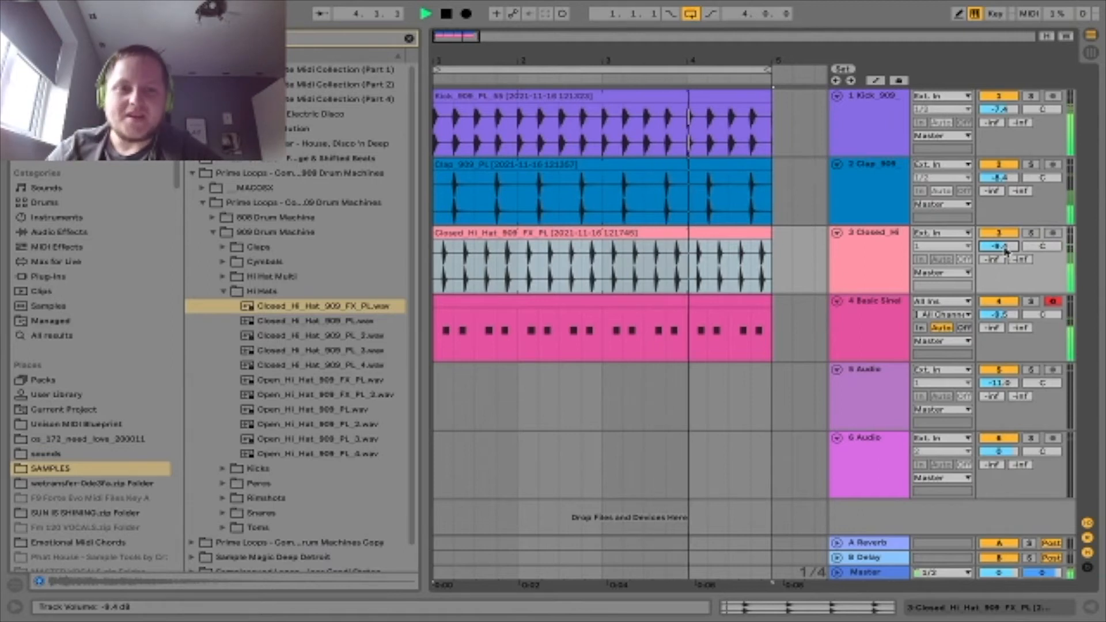
key(space)
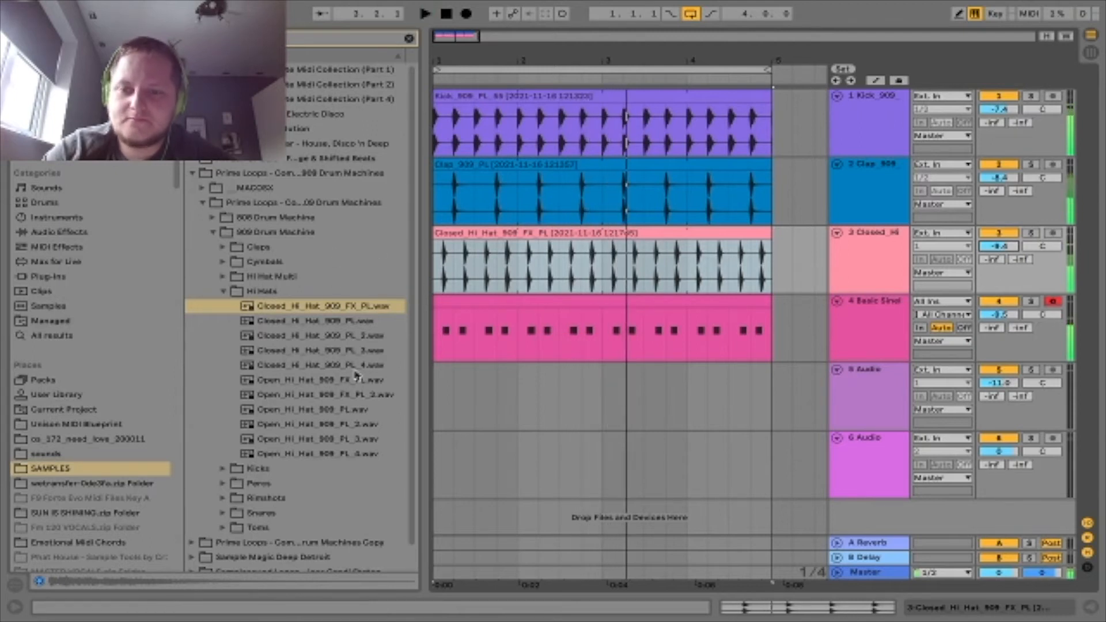
Step: Preview the 909 hi-hat samples from Open_Hi_Hat_909_FX_PL_2.wav up to Closed_Hi_Hat_909_PL_3.wav
click(319, 395)
key(space)
key(Up)
key(Up)
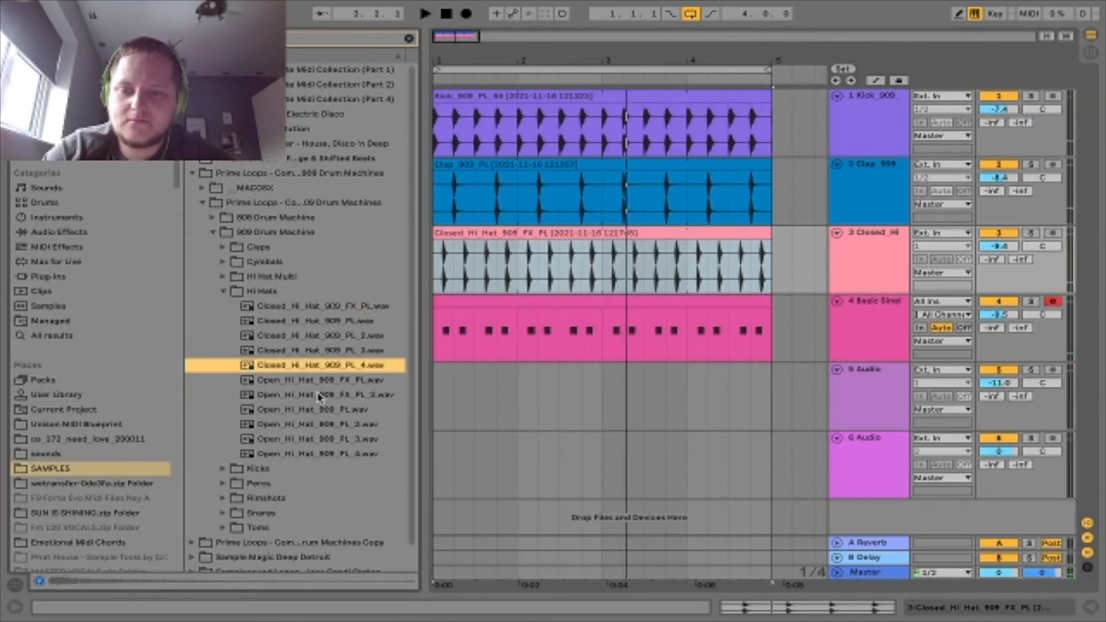
key(Up)
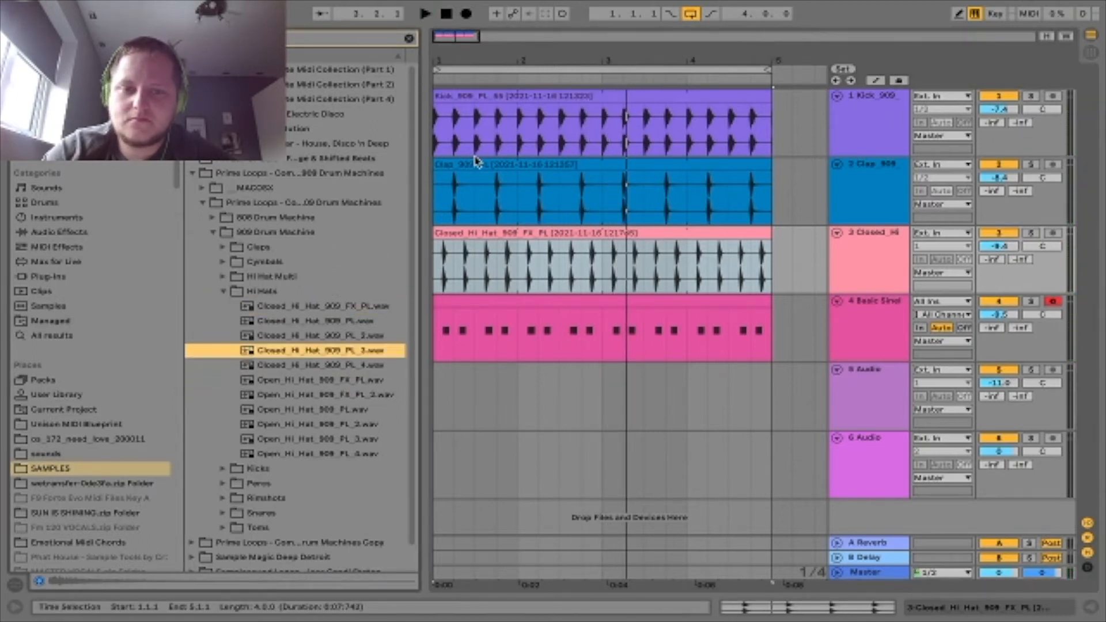
Step: Insert a MIDI track below the hi-hat track and load Closed_Hi_Hat_909_PL_3.wav as its instrument sample
right_click(846, 253)
click(867, 374)
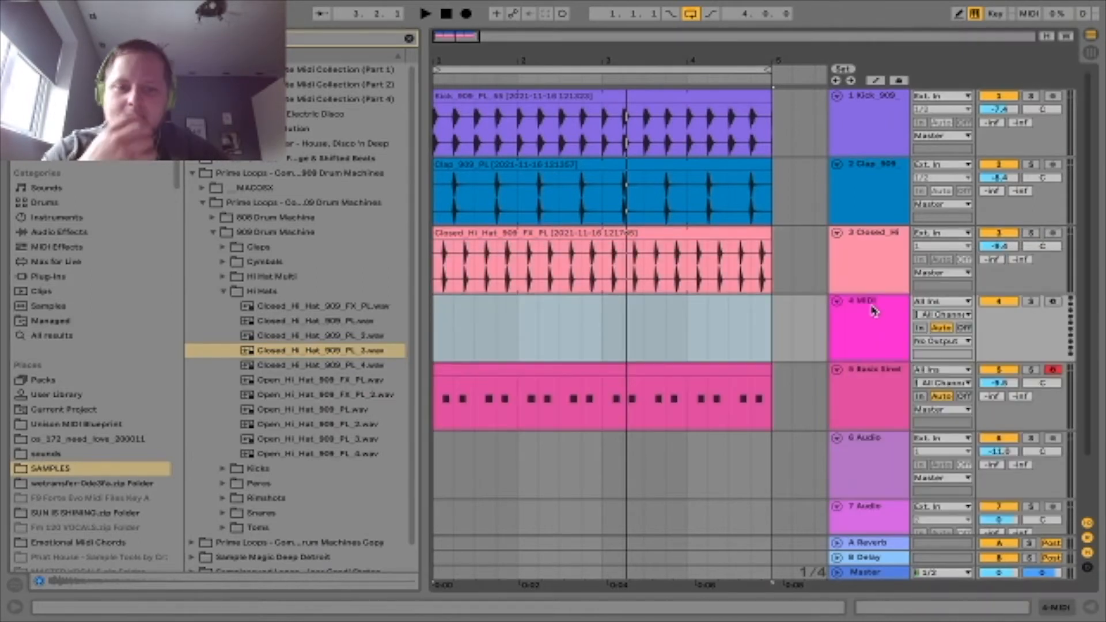
double_click(873, 310)
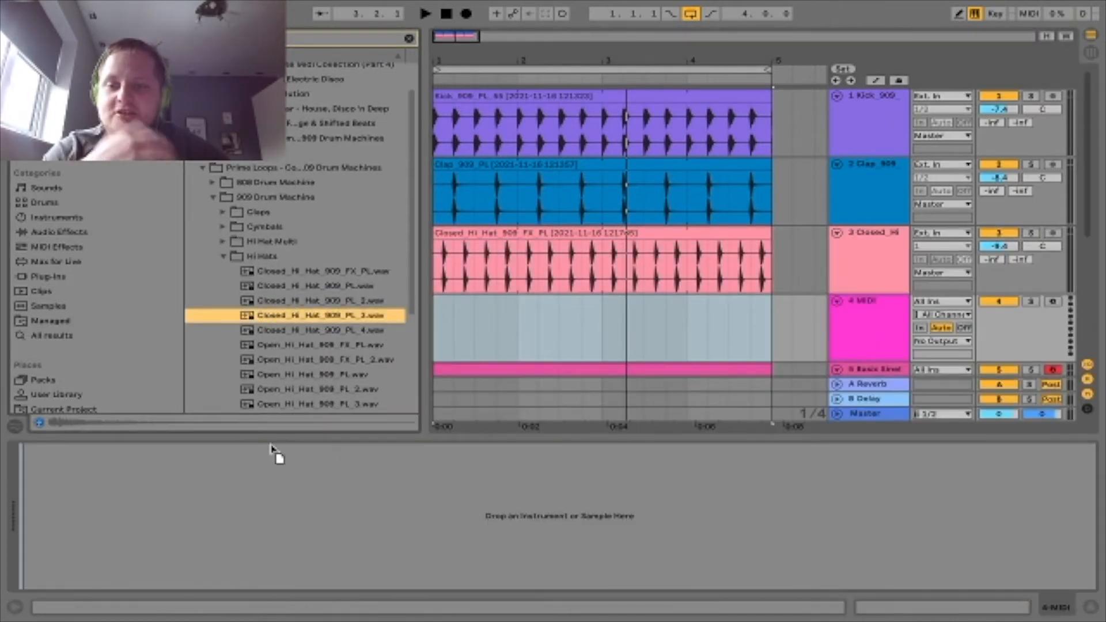
drag(262, 479, 261, 471)
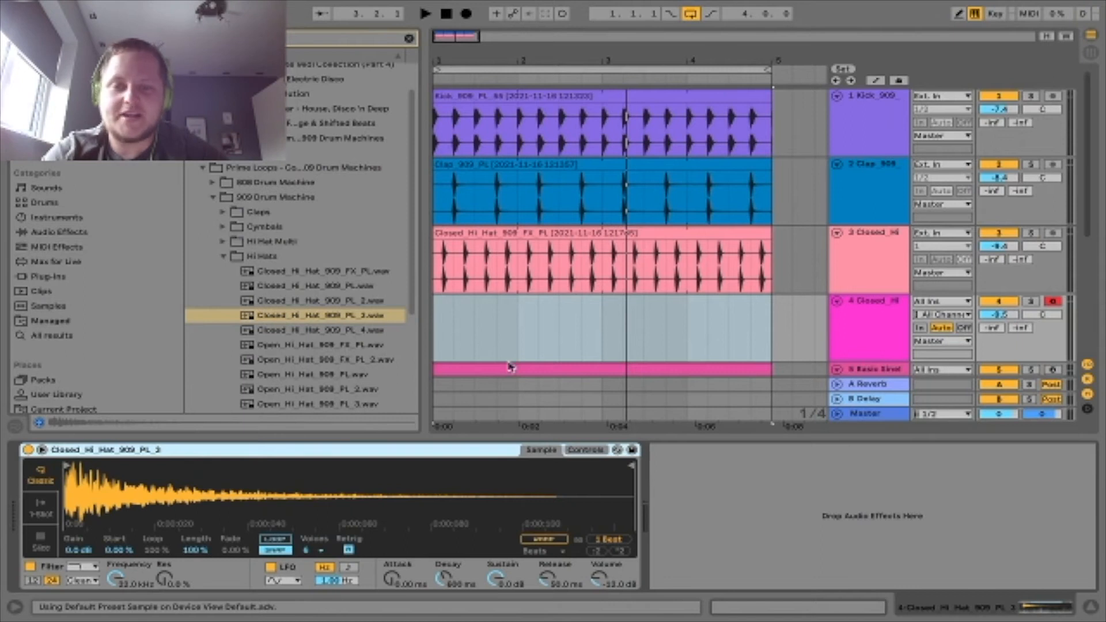
Step: Insert an empty one-bar MIDI clip at bar 1 of the new hi-hat MIDI track
drag(447, 339, 499, 334)
right_click(441, 306)
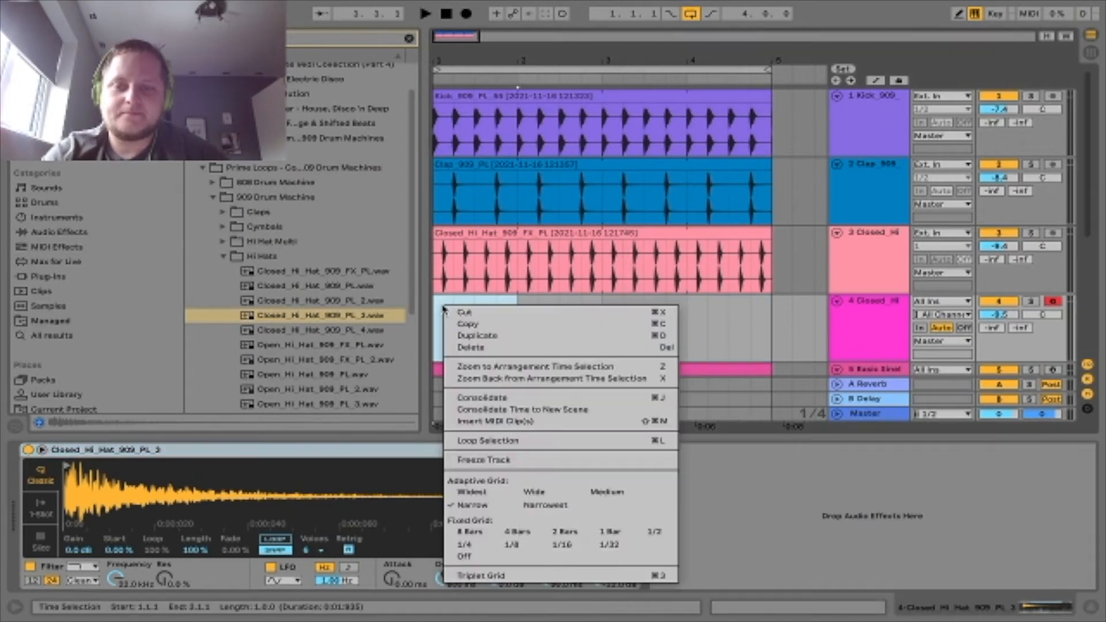
click(487, 425)
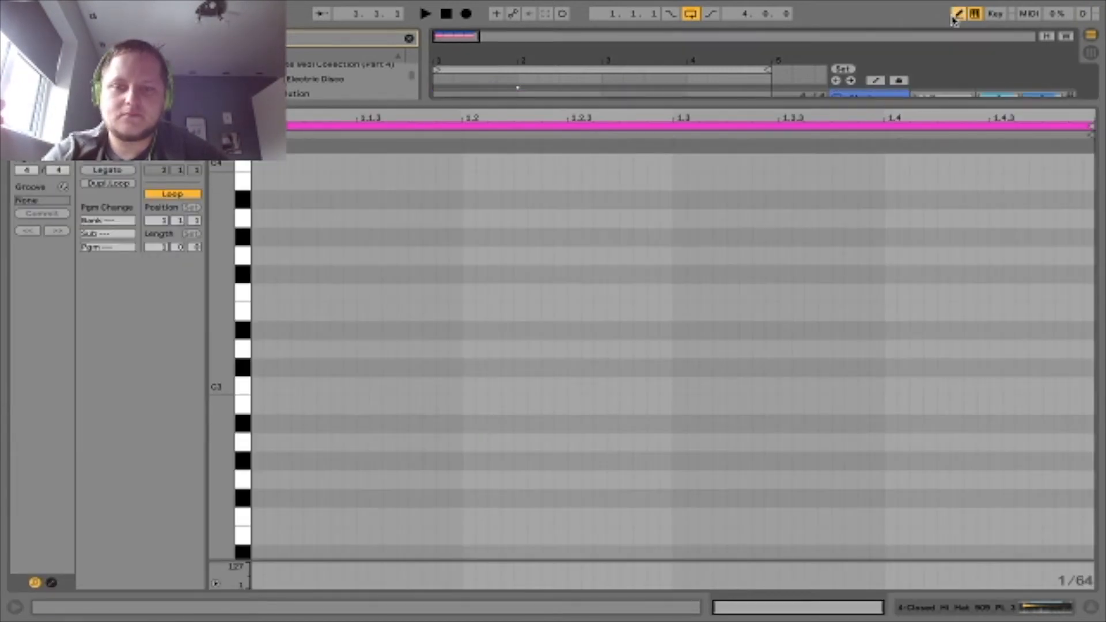
Step: Set the note grid to 1/16, fill the bar with C3 sixteenth notes and play the pattern
right_click(404, 356)
click(519, 308)
mouse_move(276, 383)
mouse_down()
mouse_move(553, 341)
mouse_move(1053, 368)
mouse_up()
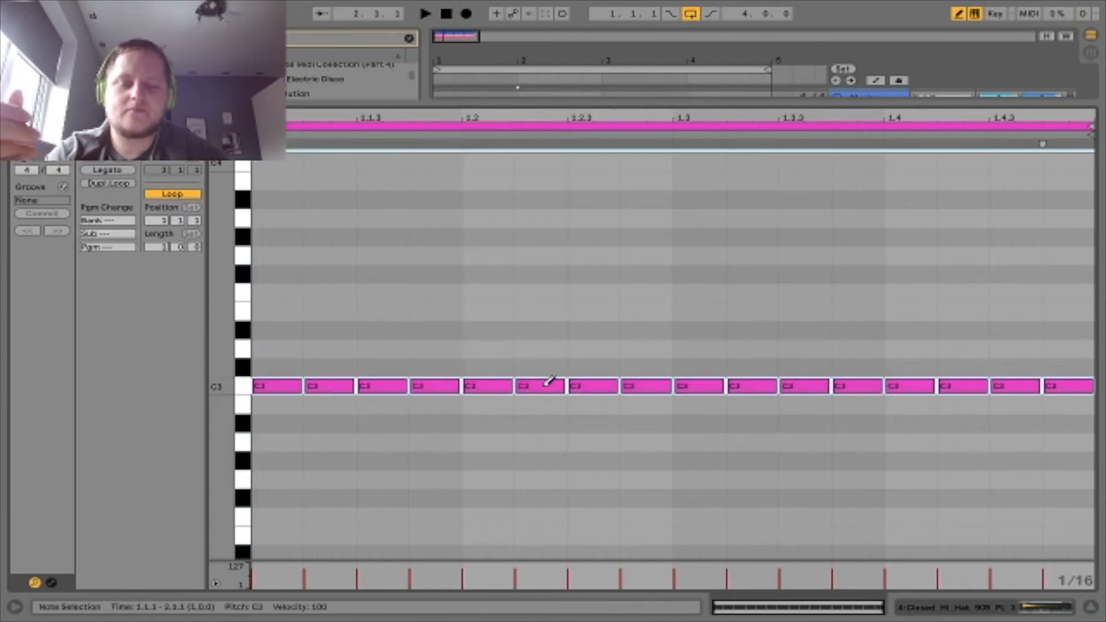
key(space)
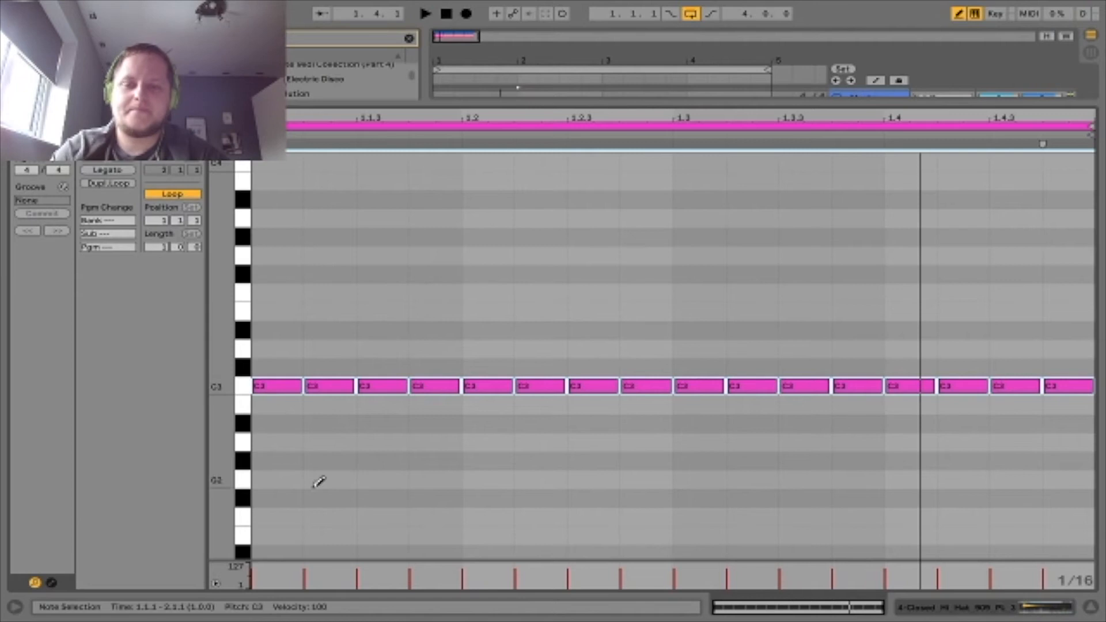
Step: Thin the sixteenth-note C3 hi-hat pattern by deleting off-beat notes, keeping the pickup notes at 1.2.4 and 1.4.4, and check it in playback
click(320, 384)
click(437, 383)
key(space)
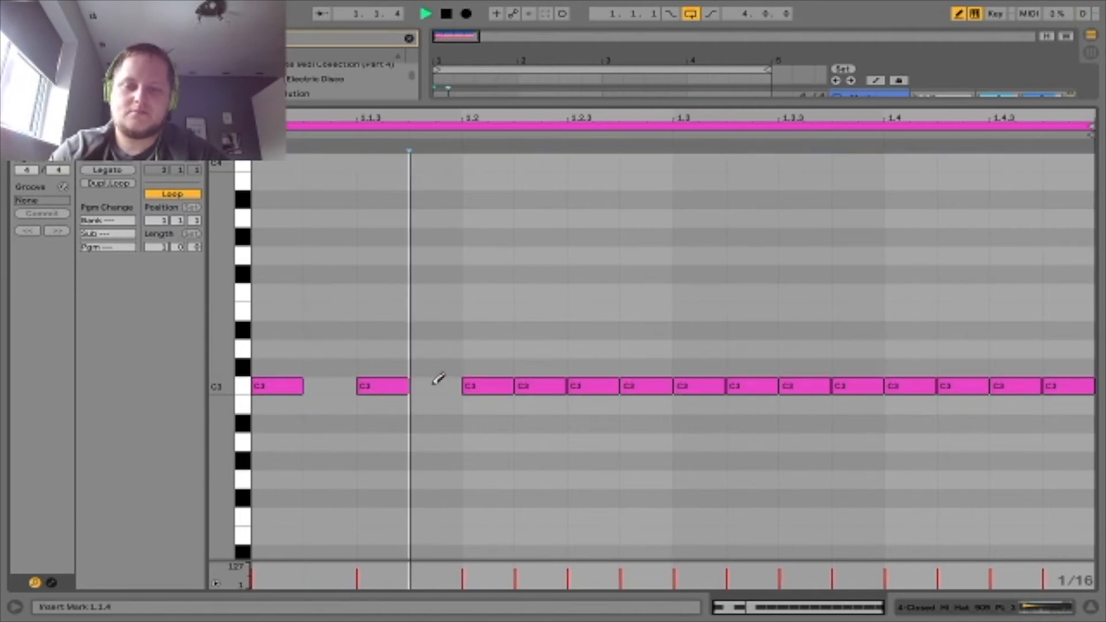
key(space)
click(562, 385)
click(637, 385)
click(640, 385)
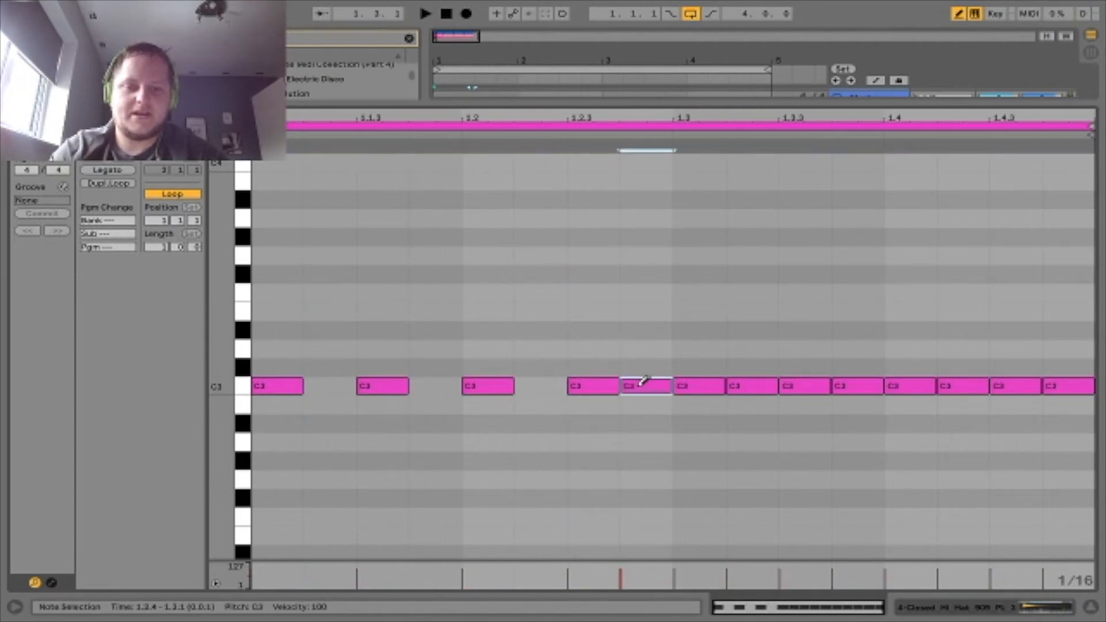
click(749, 385)
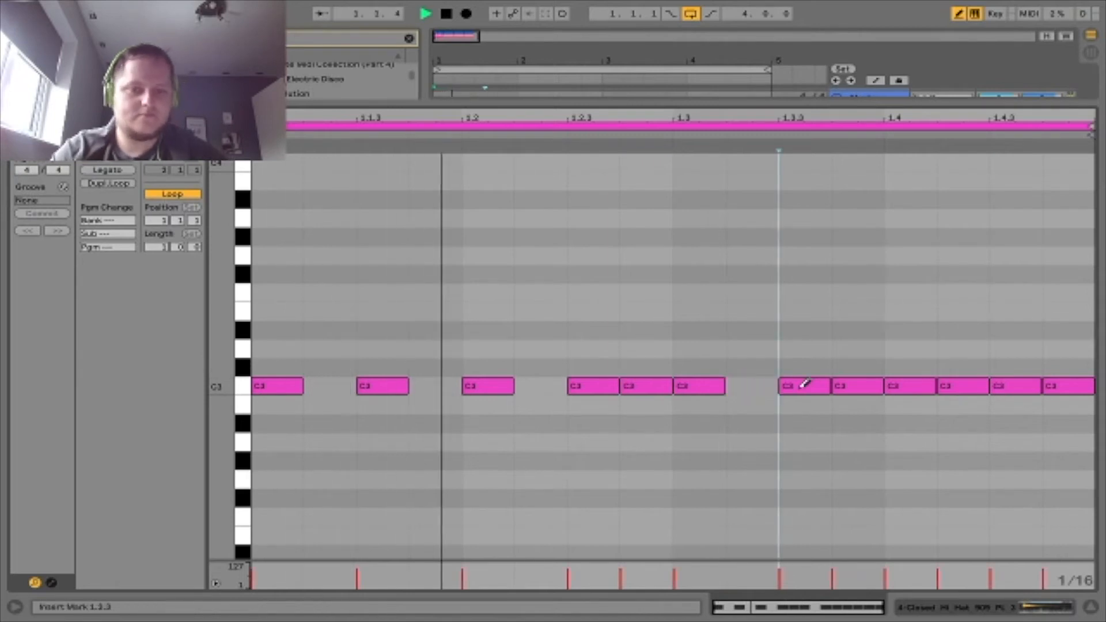
click(854, 384)
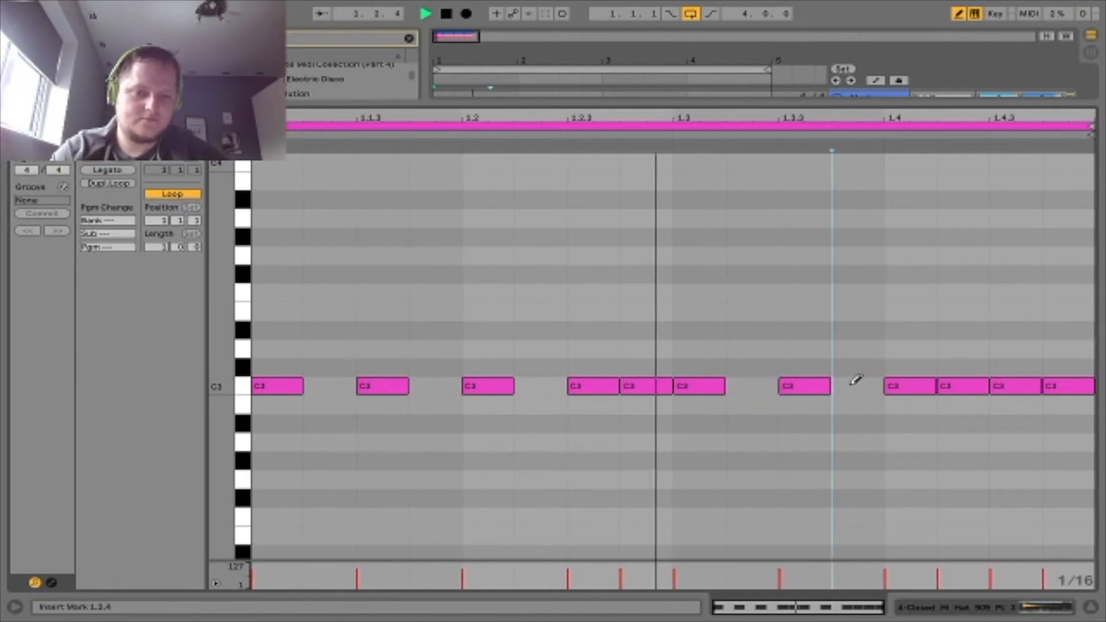
click(983, 385)
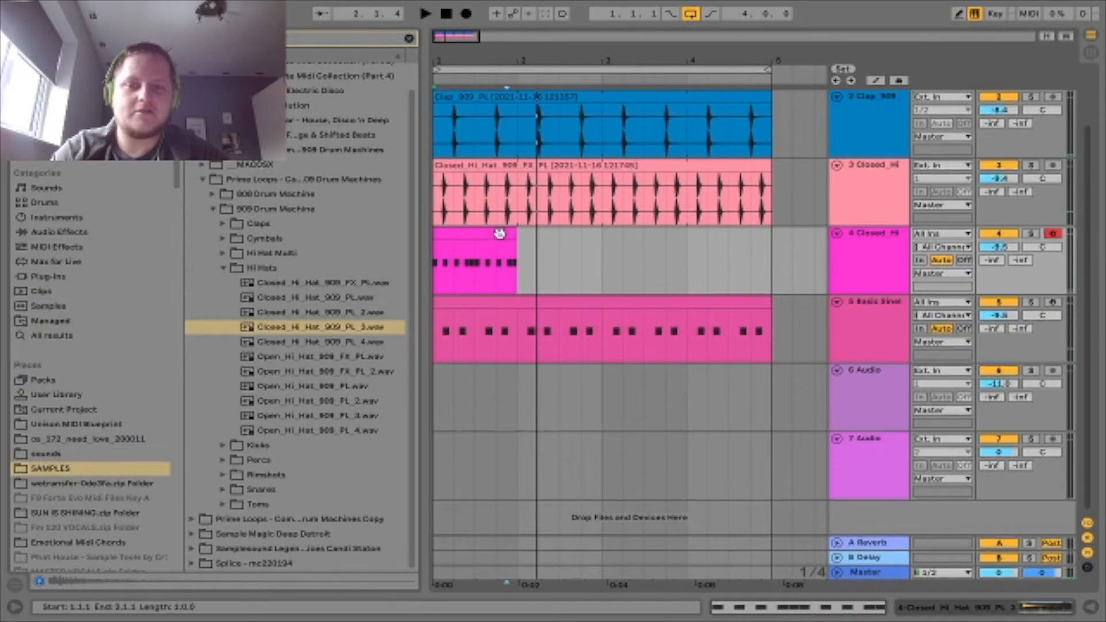
Step: Extend the one-bar hi-hat MIDI clip to bar 5 and set its track volume to -17.6 dB
drag(519, 241, 772, 240)
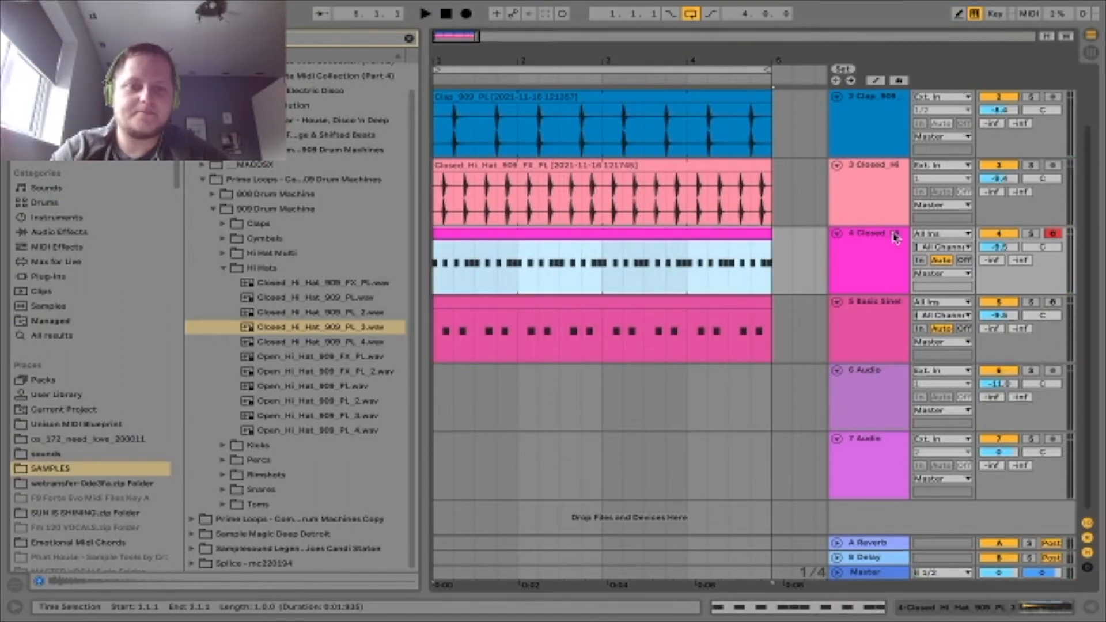
mouse_move(998, 249)
mouse_down()
mouse_move(999, 271)
mouse_move(994, 253)
mouse_up()
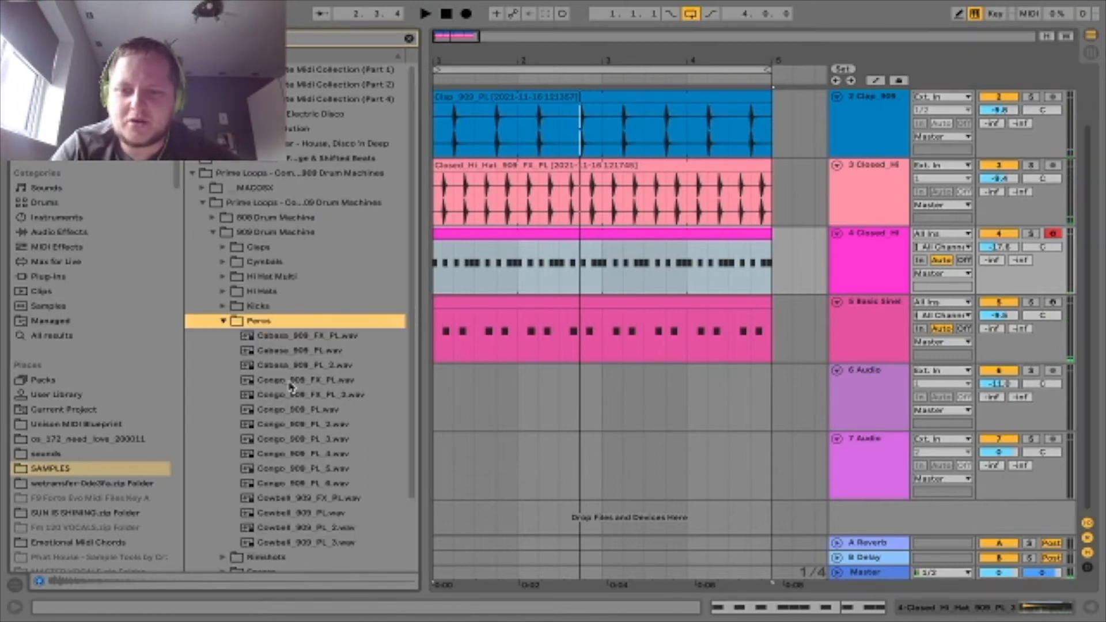
Step: Preview the Congo_909 samples in the Percs folder around Congo_909_PL.wav
click(278, 415)
key(Down)
key(Up)
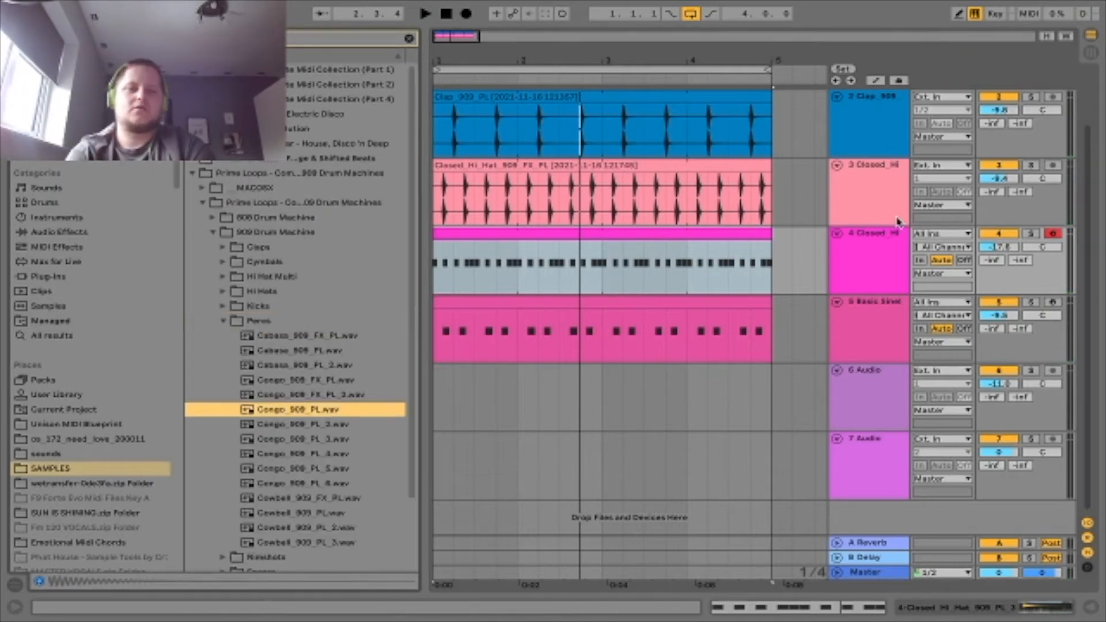
Step: Duplicate the closed hi-hat MIDI track and replace the copy's instrument sample with Congo_909_PL.wav
click(877, 261)
key(ctrl+d)
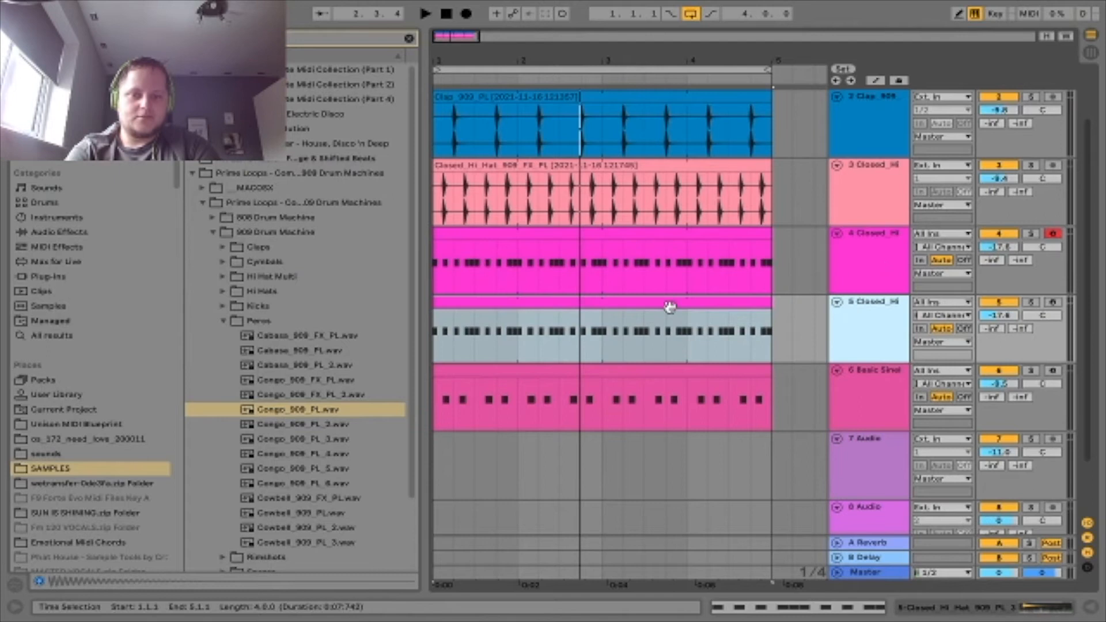
double_click(879, 318)
scroll(283, 341, down, 1)
drag(270, 368, 265, 477)
Step: Clear the C3 notes from the first half of the duplicated conga clip except the one at 1.2.2
double_click(496, 304)
click(602, 350)
drag(634, 387, 256, 425)
key(Delete)
key(space)
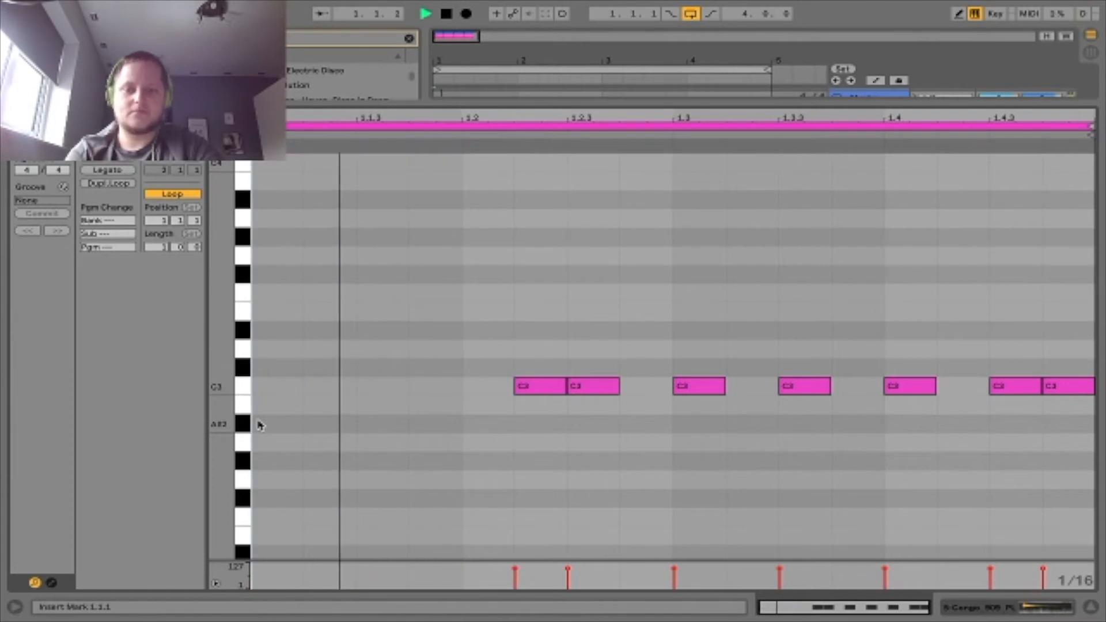
click(593, 386)
key(Delete)
key(space)
Step: Reduce the second half of the conga clip to a single C3 note at 1.4.2, play the pattern and return to the arrangement
drag(1014, 335, 832, 368)
drag(1061, 389, 980, 383)
click(1017, 387)
key(Delete)
drag(940, 342, 676, 410)
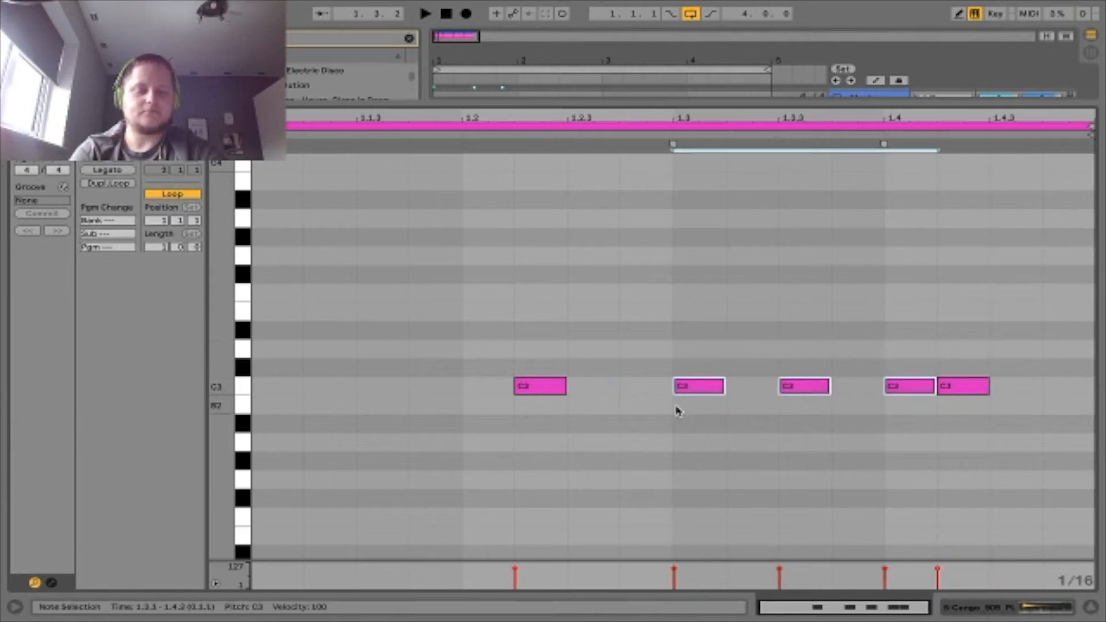
key(Delete)
key(space)
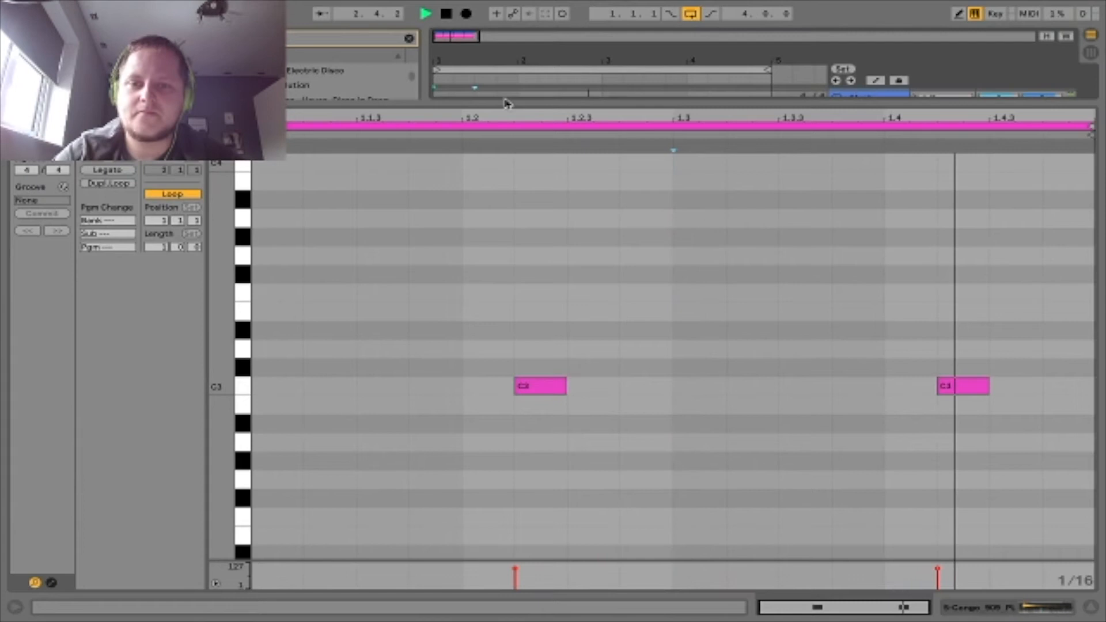
key(space)
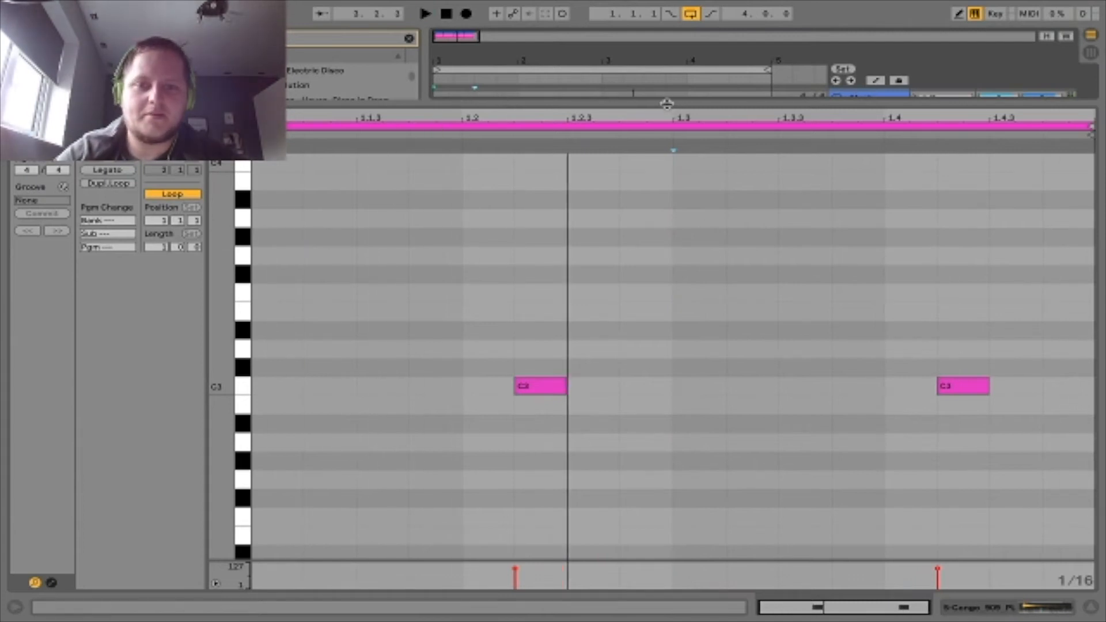
double_click(640, 104)
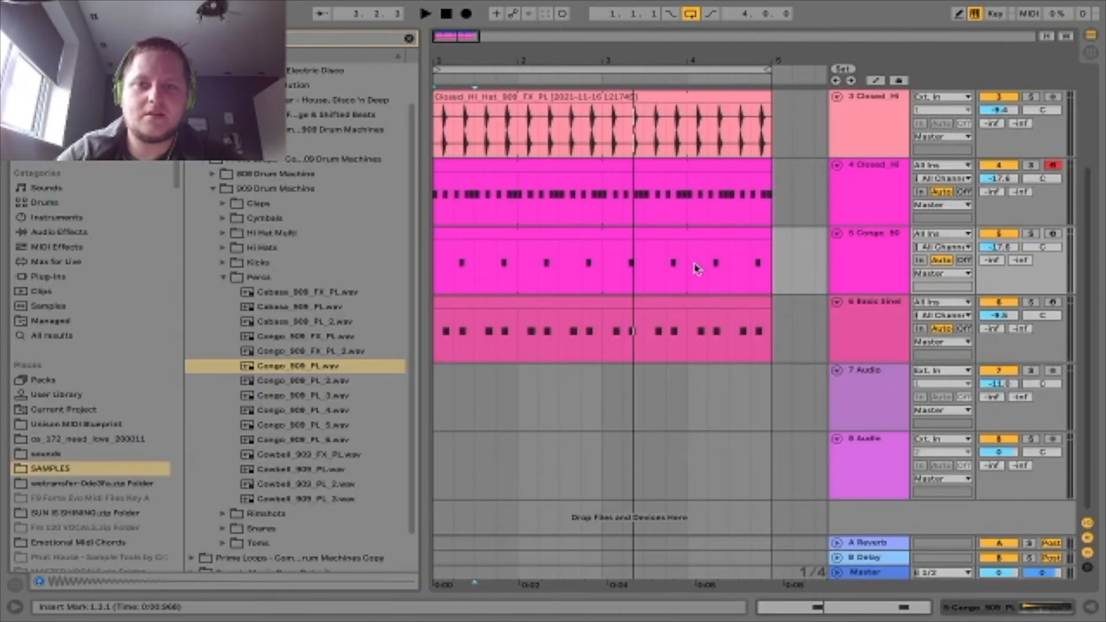
mouse_move(661, 5)
click(713, 10)
click(716, 12)
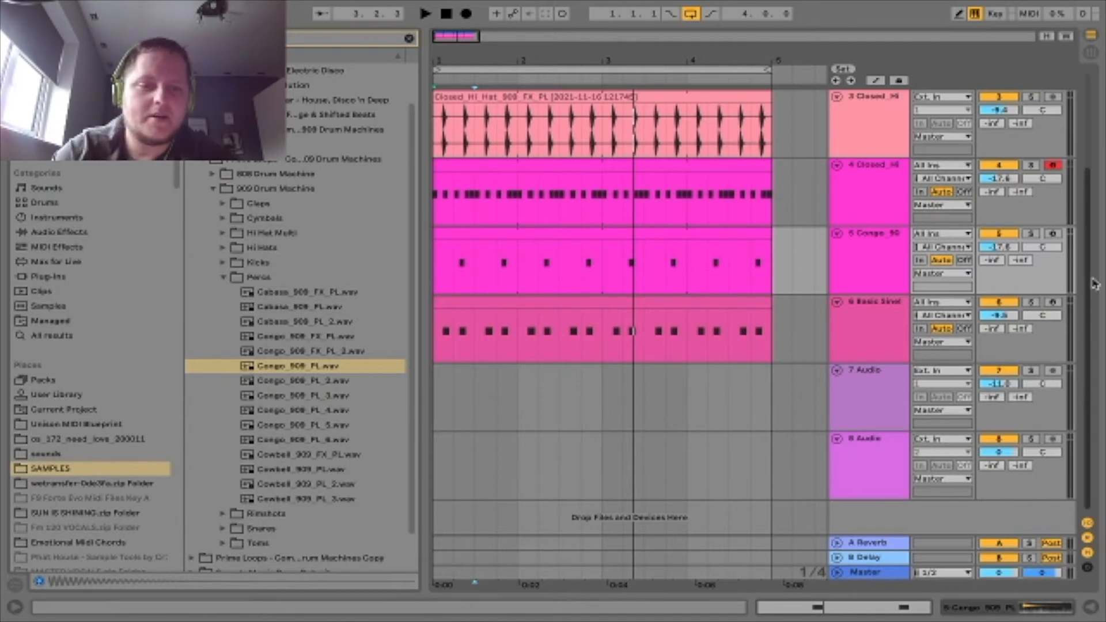
Step: Raise the conga track's volume to -15.6 dB and play the beat
drag(999, 248, 1000, 245)
key(space)
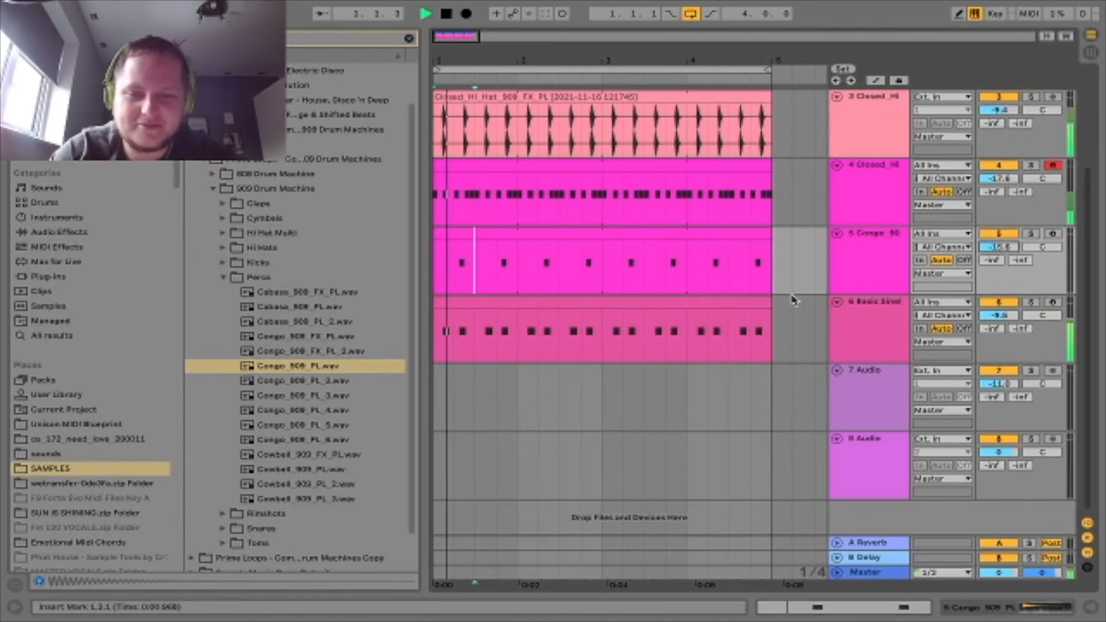
Step: Show the Groove Pool and browse to the groove library in Packs
click(18, 590)
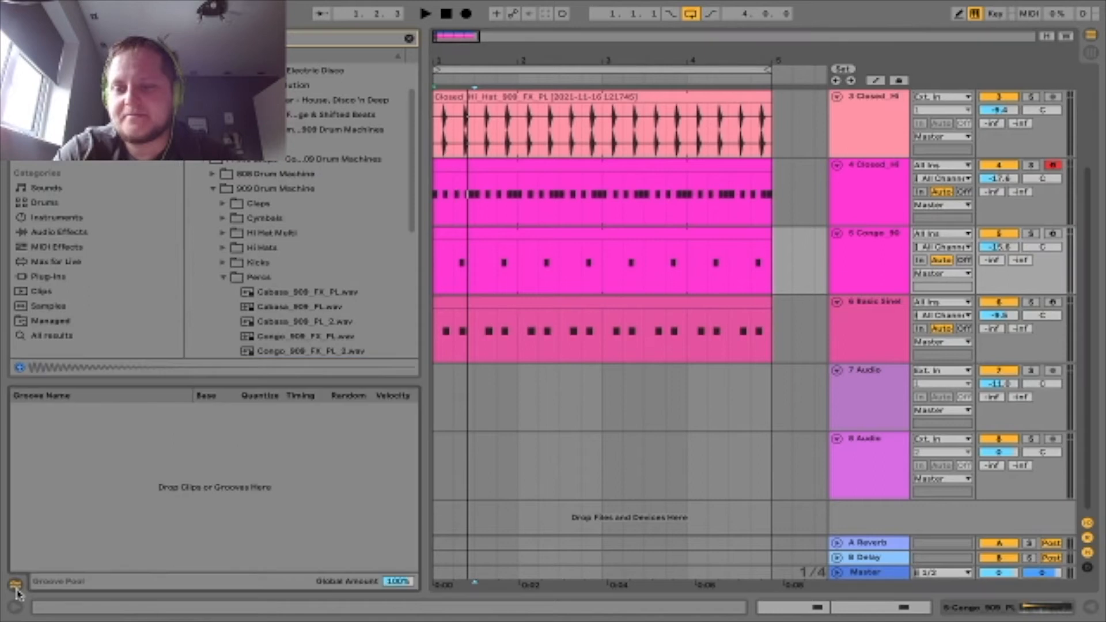
right_click(155, 463)
click(186, 468)
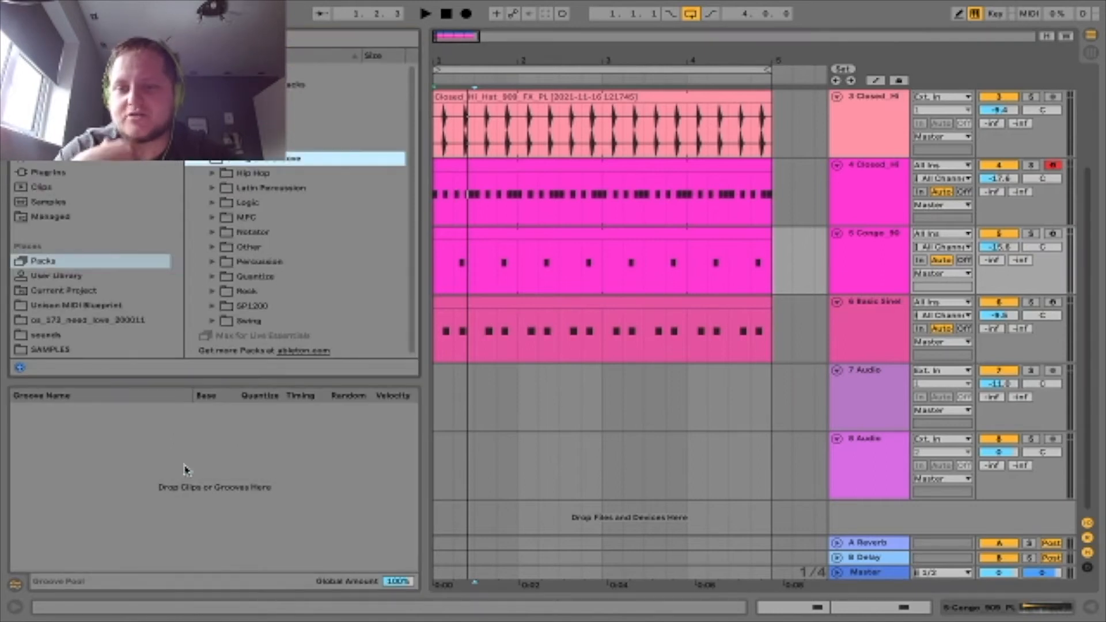
Step: Add MPC 8 Swing-55 and MPC 8 Swing-65 from the MPC folder to the Groove Pool
click(213, 218)
scroll(337, 242, down, 6)
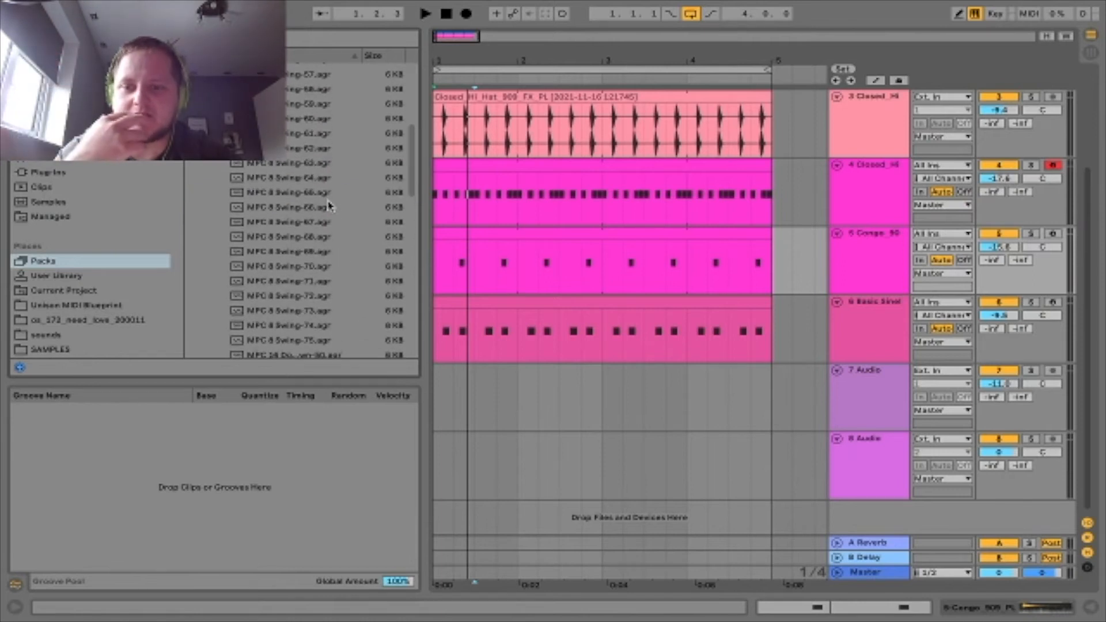
scroll(322, 110, up, 2)
drag(320, 91, 187, 516)
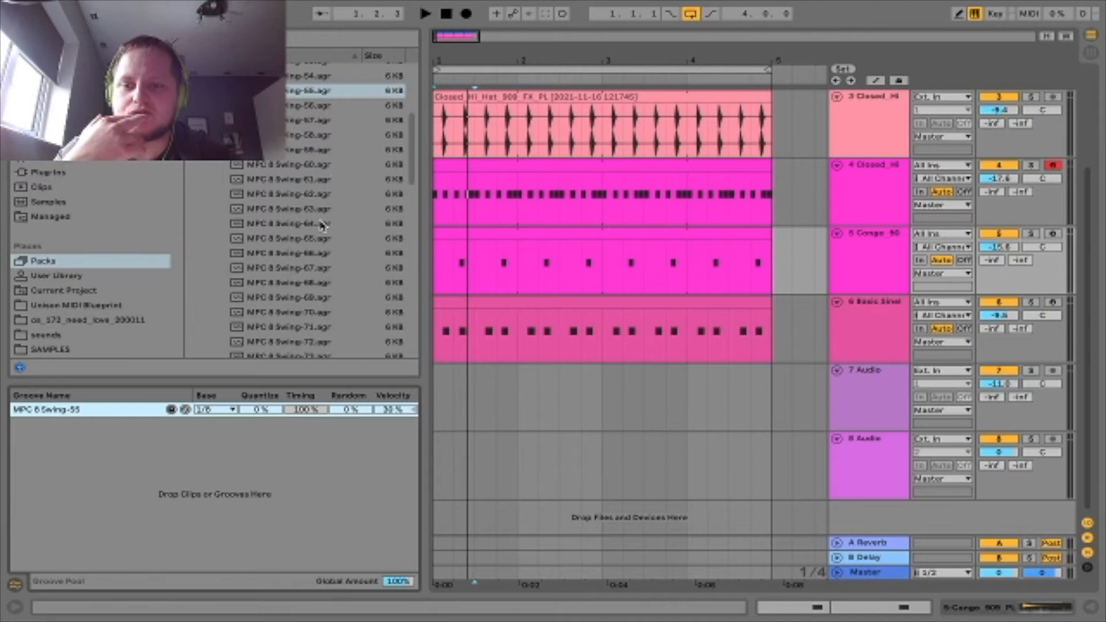
drag(314, 241, 230, 491)
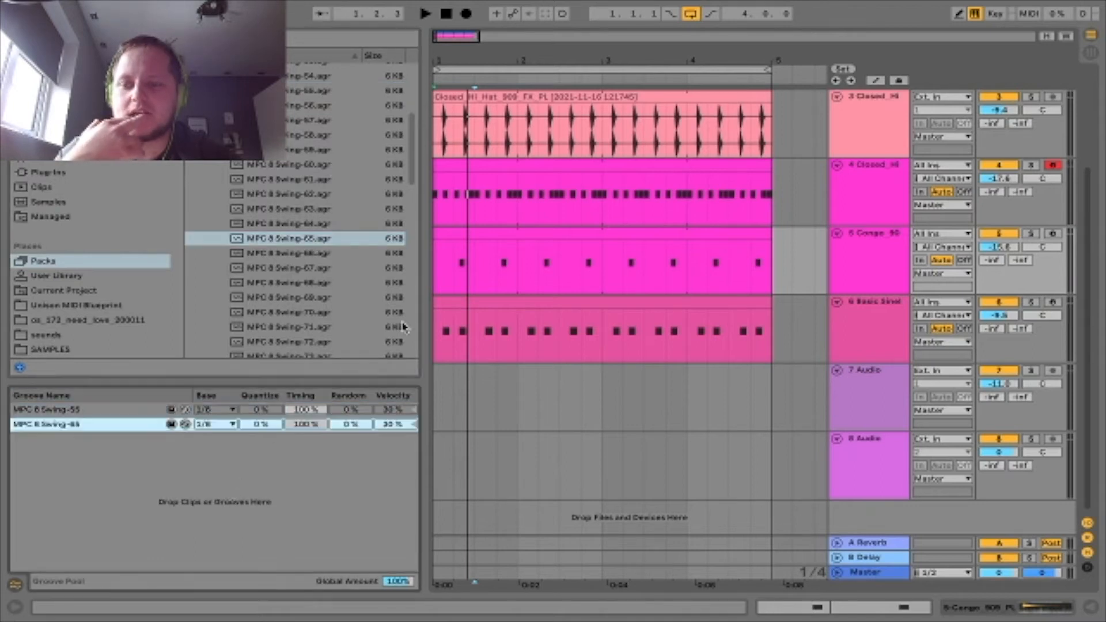
Step: Try MPC 8 Swing-65 as the groove of the closed hi-hat MIDI clip and listen to it
double_click(489, 168)
click(37, 203)
click(53, 236)
key(space)
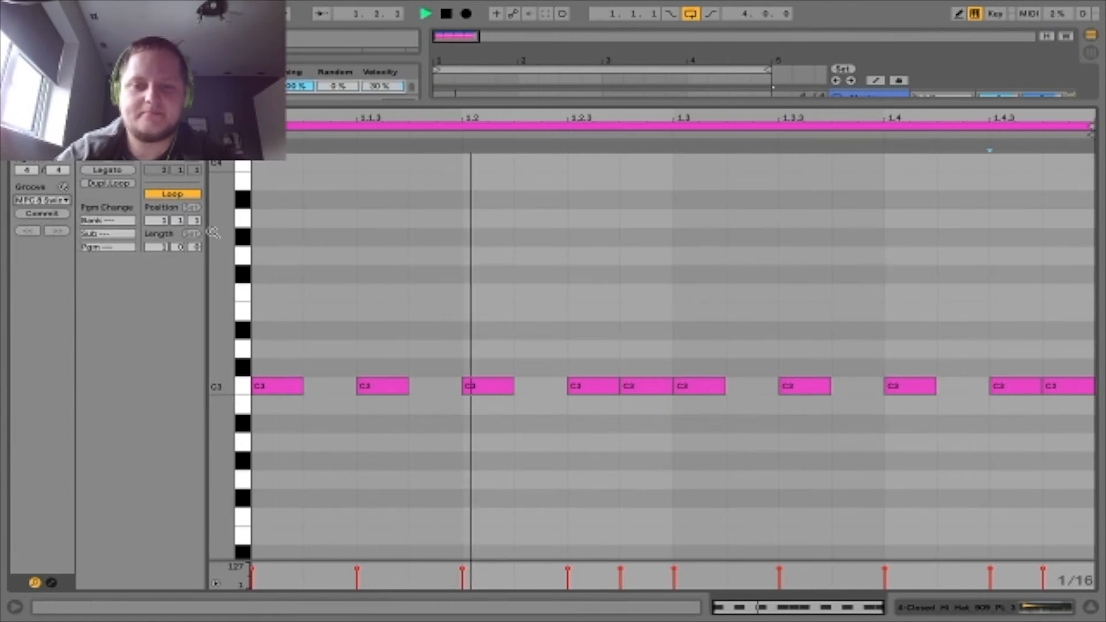
key(space)
click(42, 200)
click(542, 103)
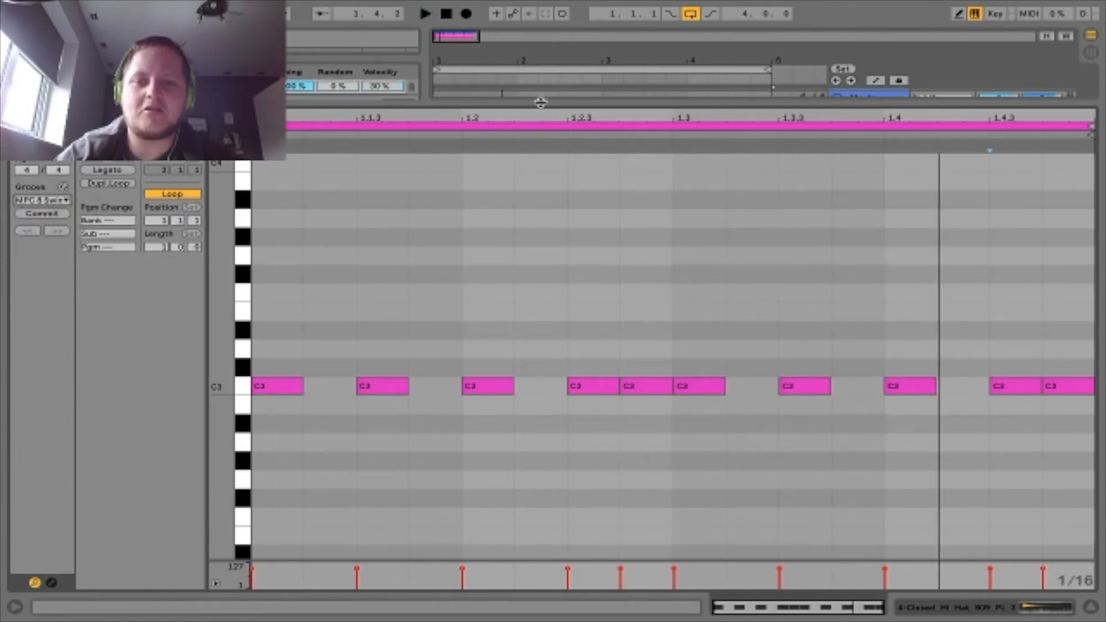
double_click(540, 102)
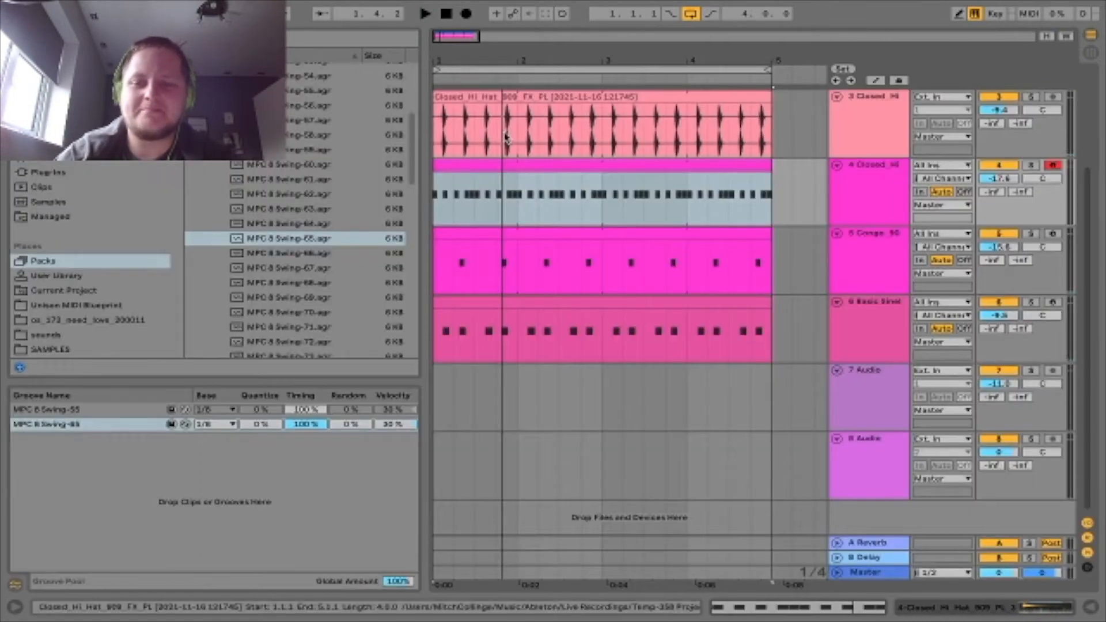
Step: Replace the MPC 8 grooves in the Groove Pool with MPC 16 Swing-55 and MPC 16 Swing-65
click(144, 413)
key(Delete)
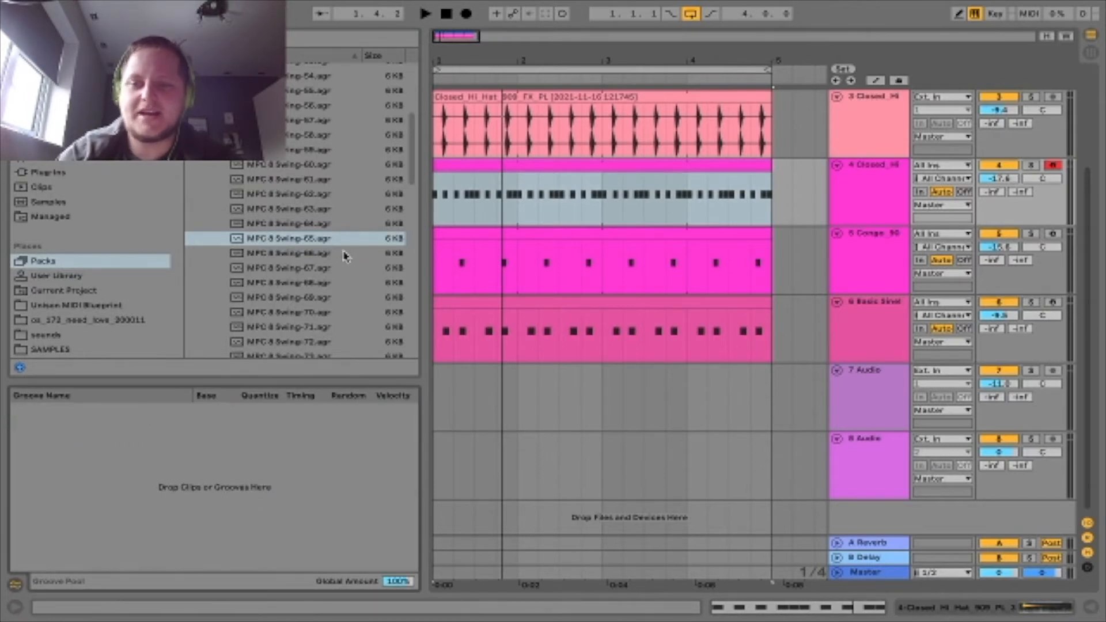
scroll(345, 255, up, 4)
click(215, 222)
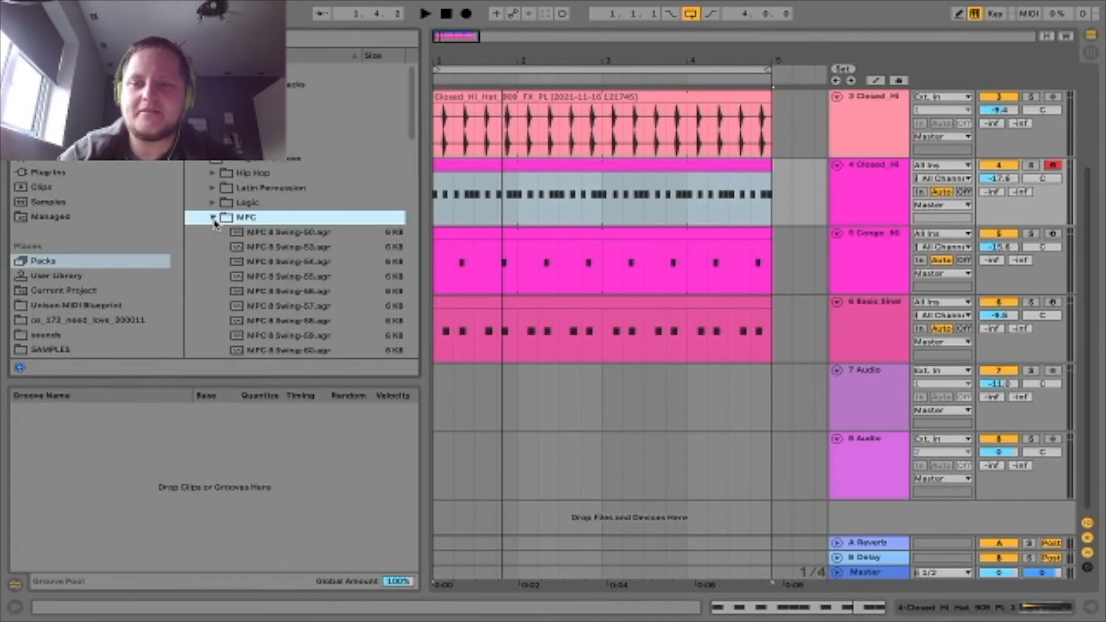
scroll(215, 219, down, 10)
double_click(317, 154)
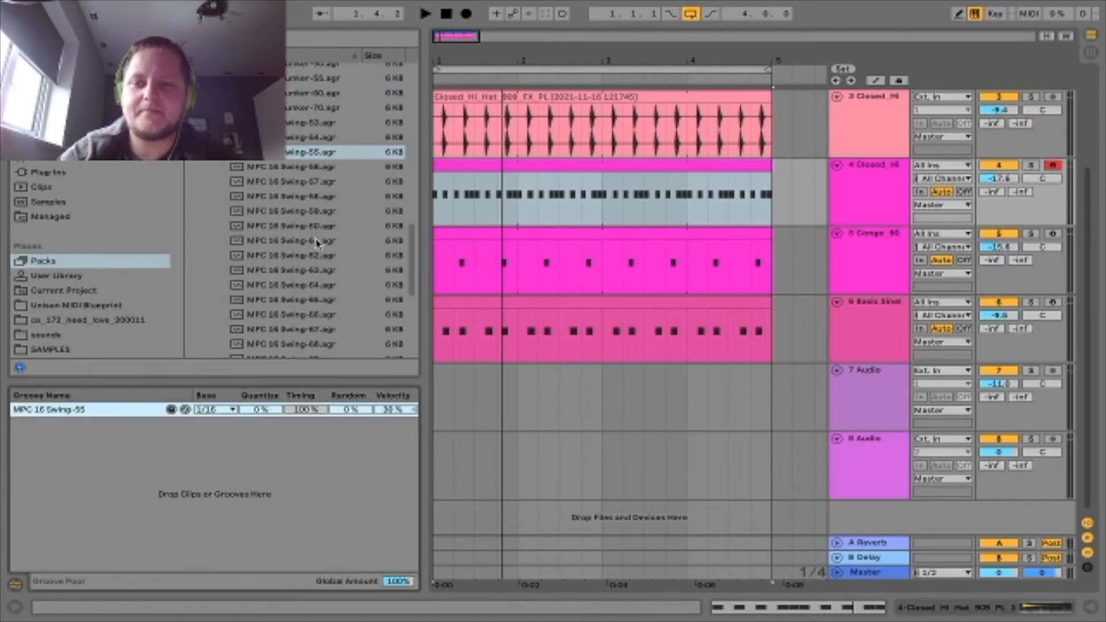
drag(293, 298, 227, 449)
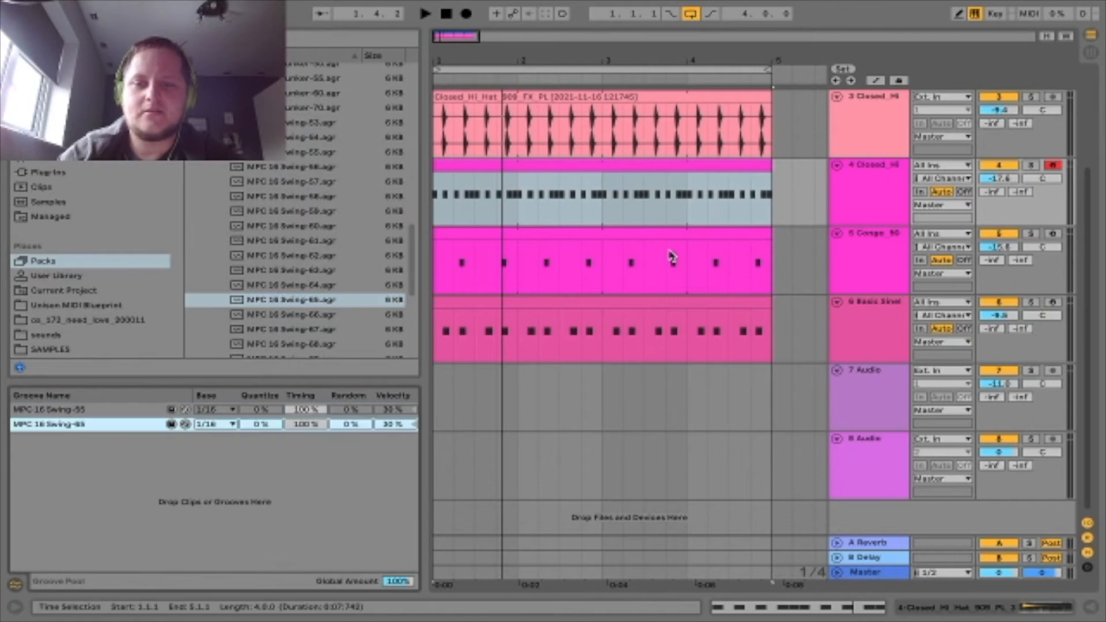
Step: Try MPC 16 Swing-65 as the closed hi-hat MIDI clip's groove and play it
double_click(559, 163)
click(64, 200)
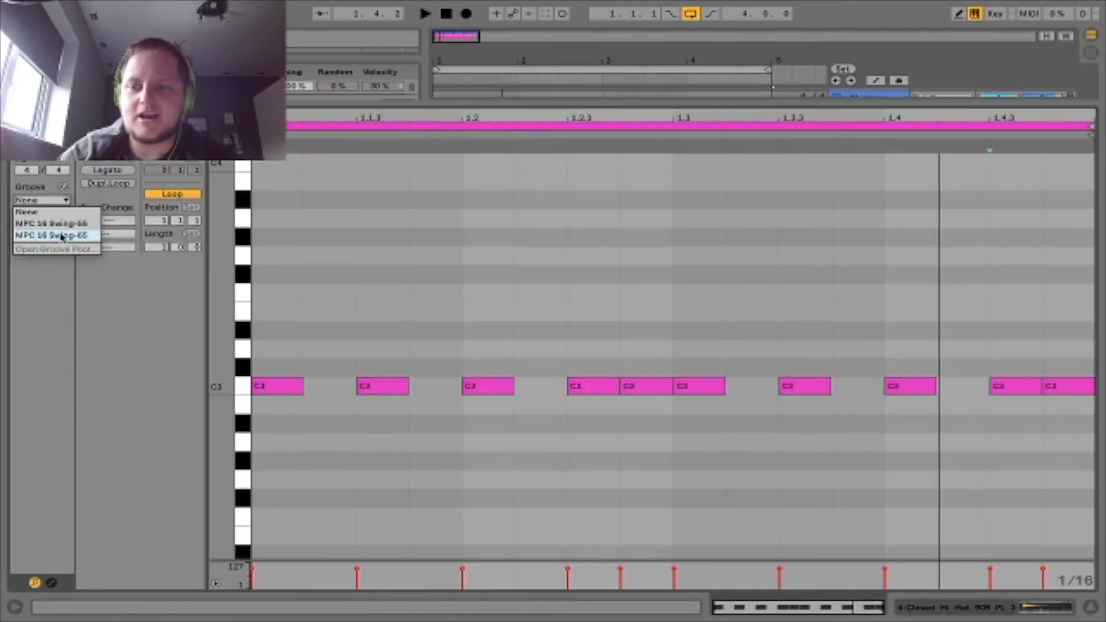
click(66, 238)
key(space)
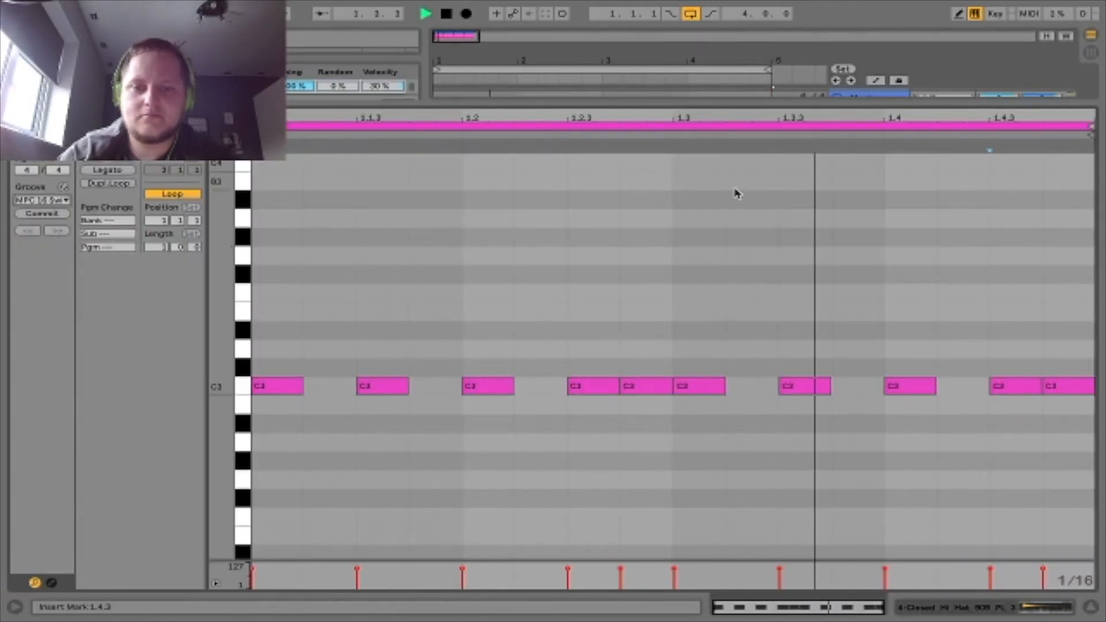
Step: Set the closed hi-hat MIDI clip's groove to MPC 16 Swing-55 and listen to the result
click(49, 201)
click(60, 226)
key(space)
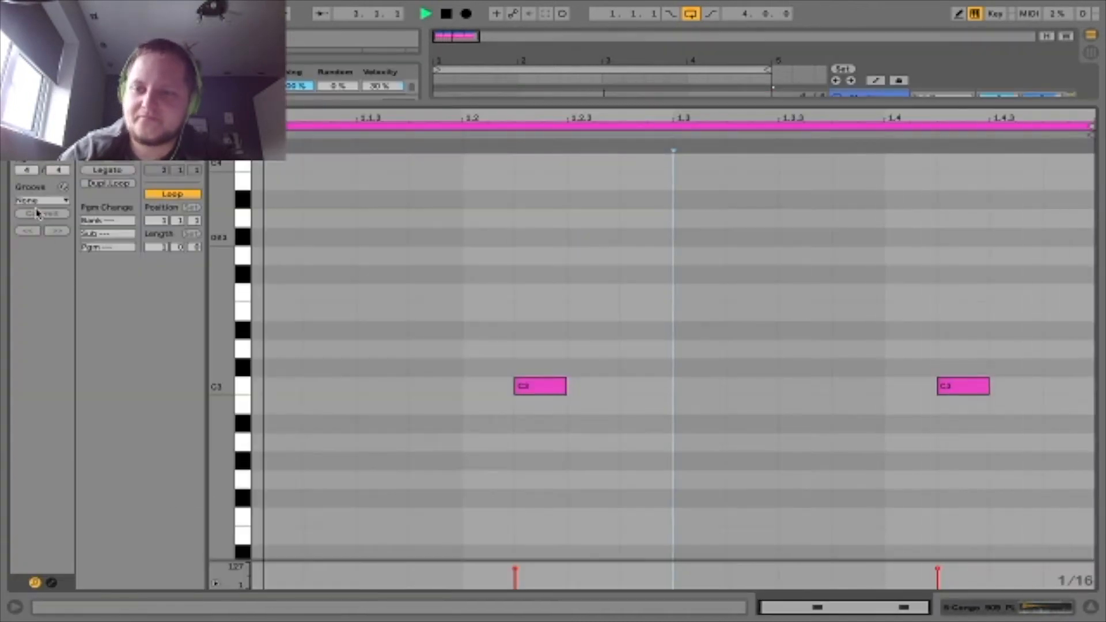
Step: Try MPC 16 Swing-65 on the conga clip, settle on MPC 16 Swing-55 and hide the Groove Pool
click(41, 200)
click(43, 237)
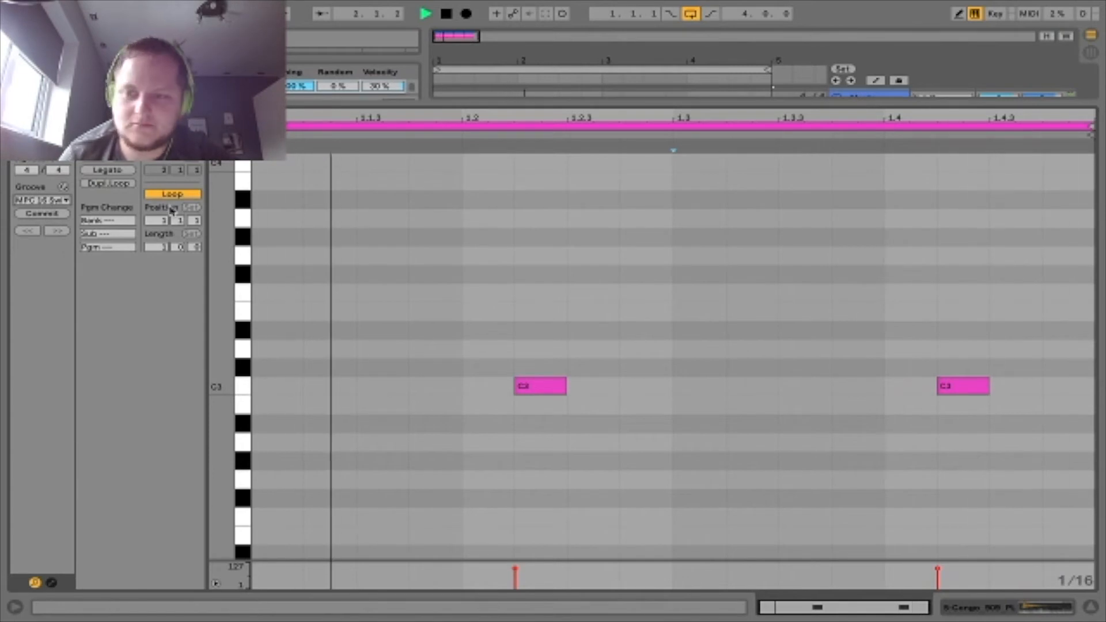
click(43, 202)
click(55, 220)
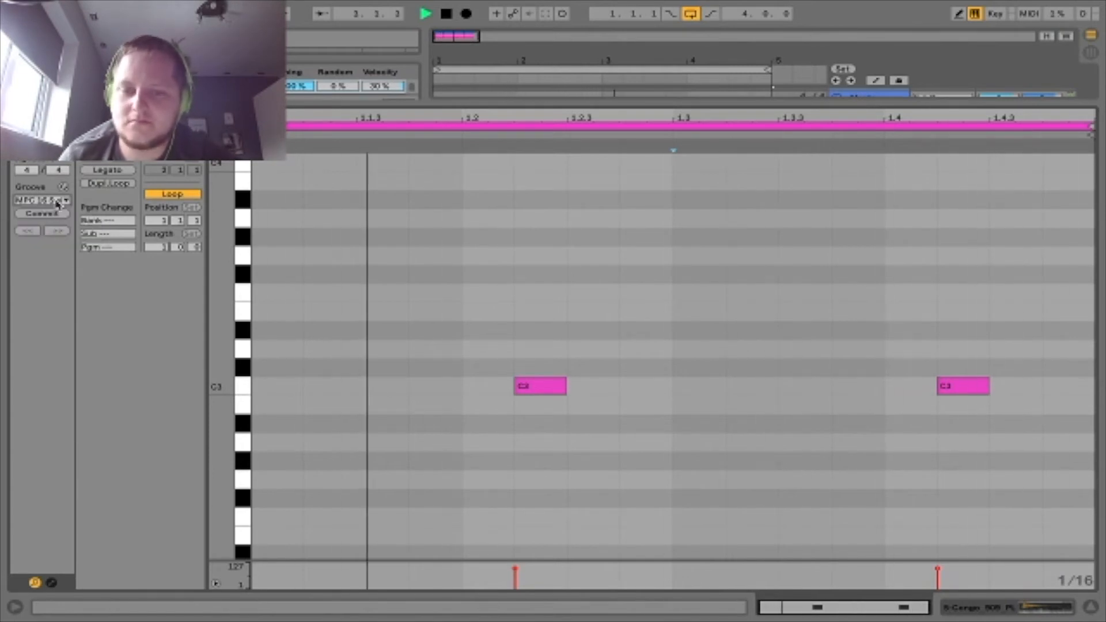
double_click(519, 102)
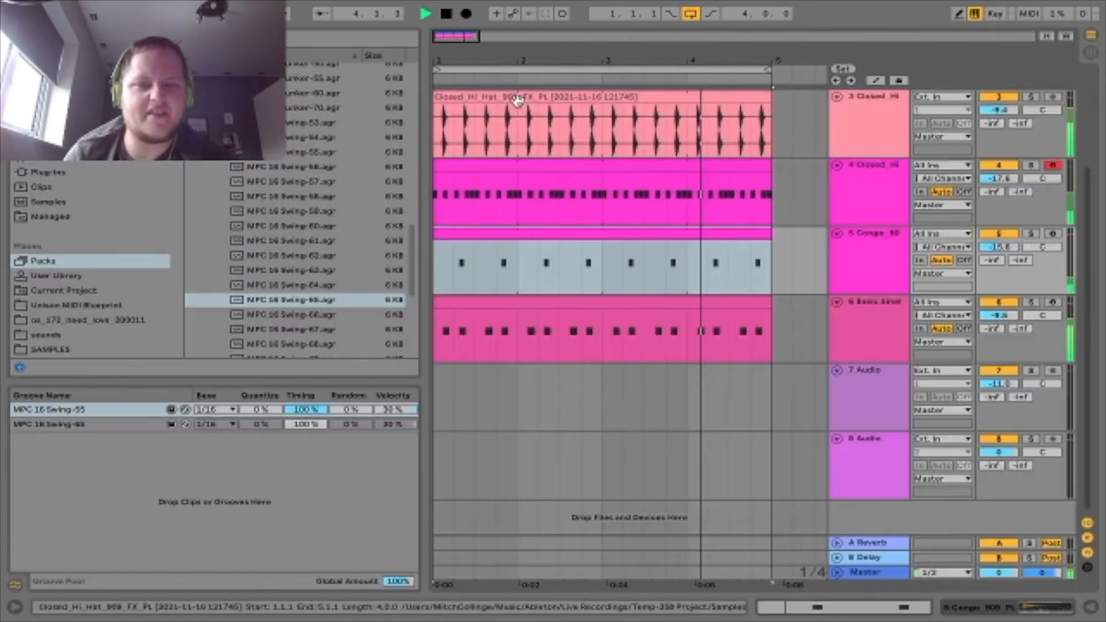
click(15, 586)
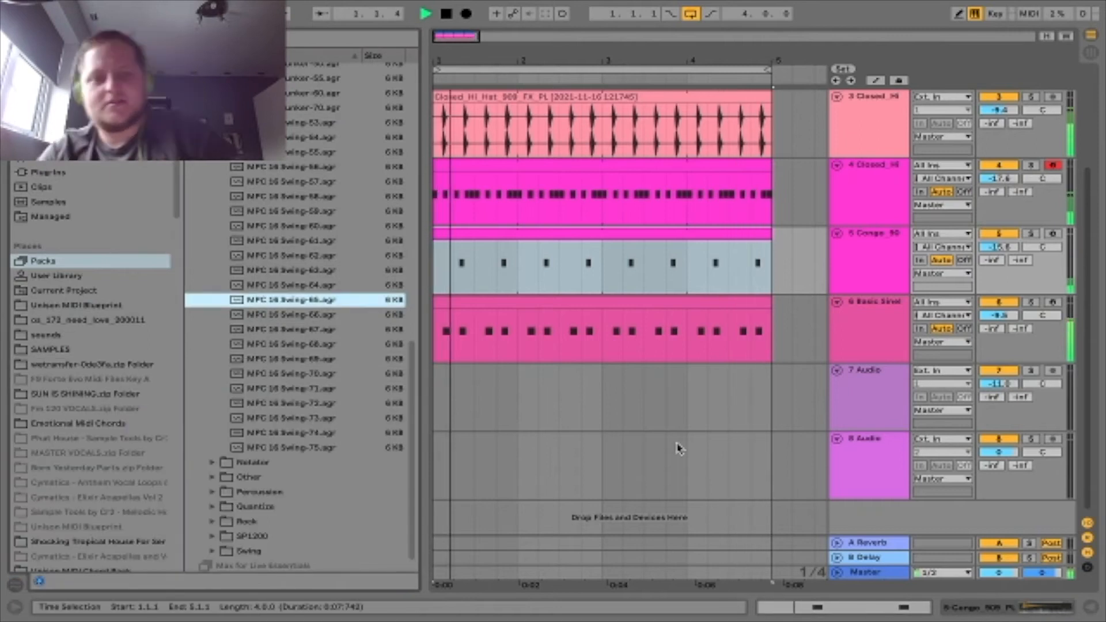
Step: Assign the MPC 16 Swing groove to the bassline MIDI clip and return to the arrangement
double_click(610, 304)
click(42, 200)
click(37, 213)
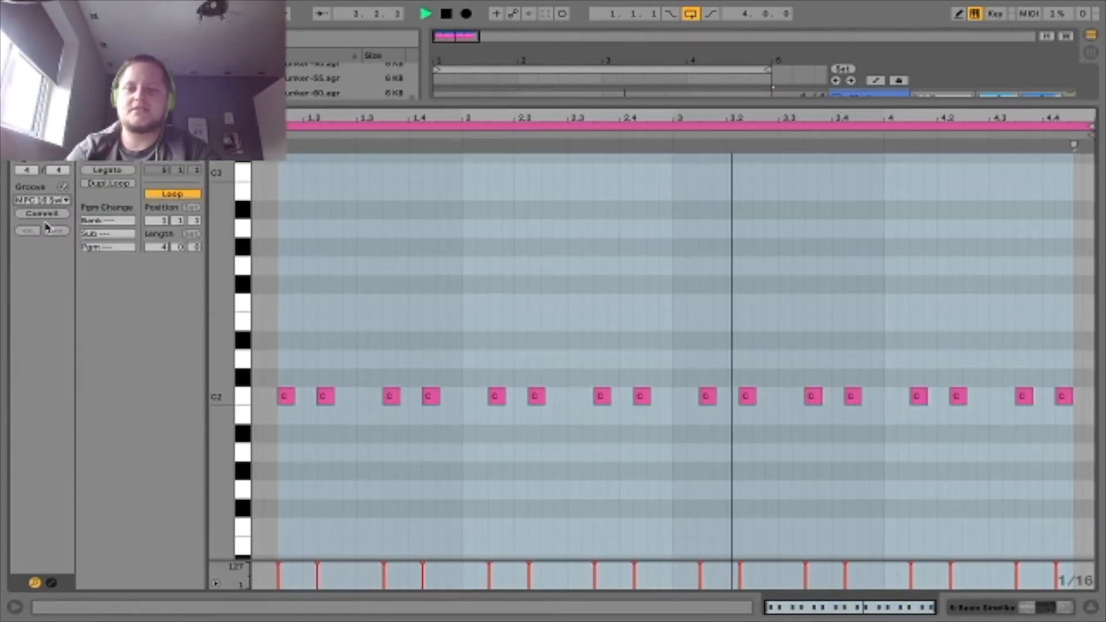
drag(656, 102, 674, 542)
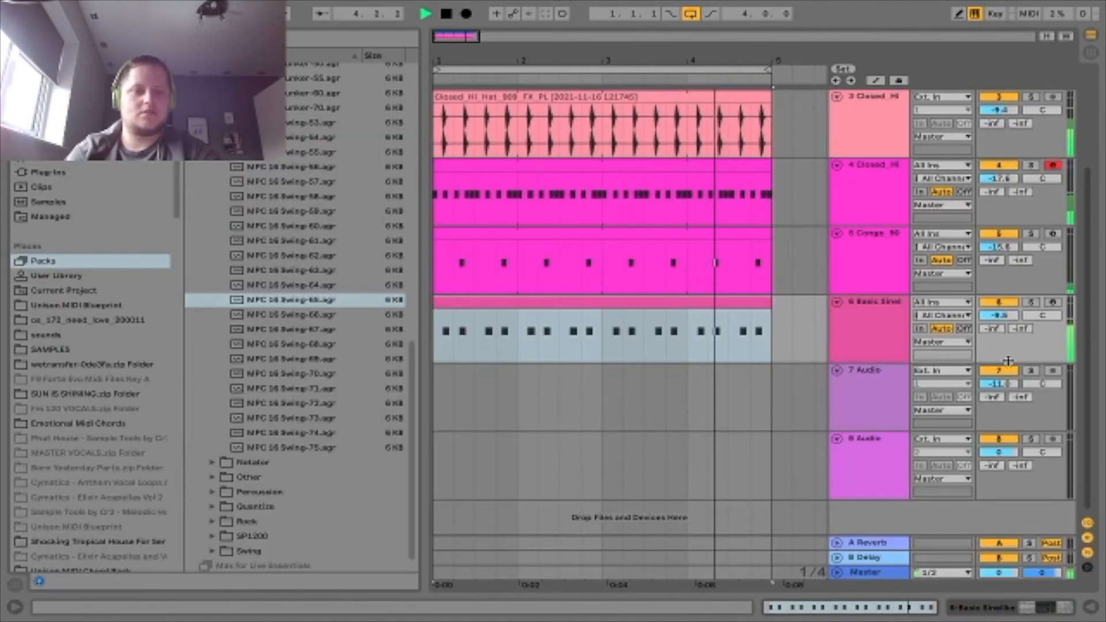
Step: Set the bassline track's volume to -10.6 dB and stop playback
click(999, 315)
drag(1002, 315, 1003, 306)
double_click(862, 320)
key(space)
drag(738, 437, 731, 440)
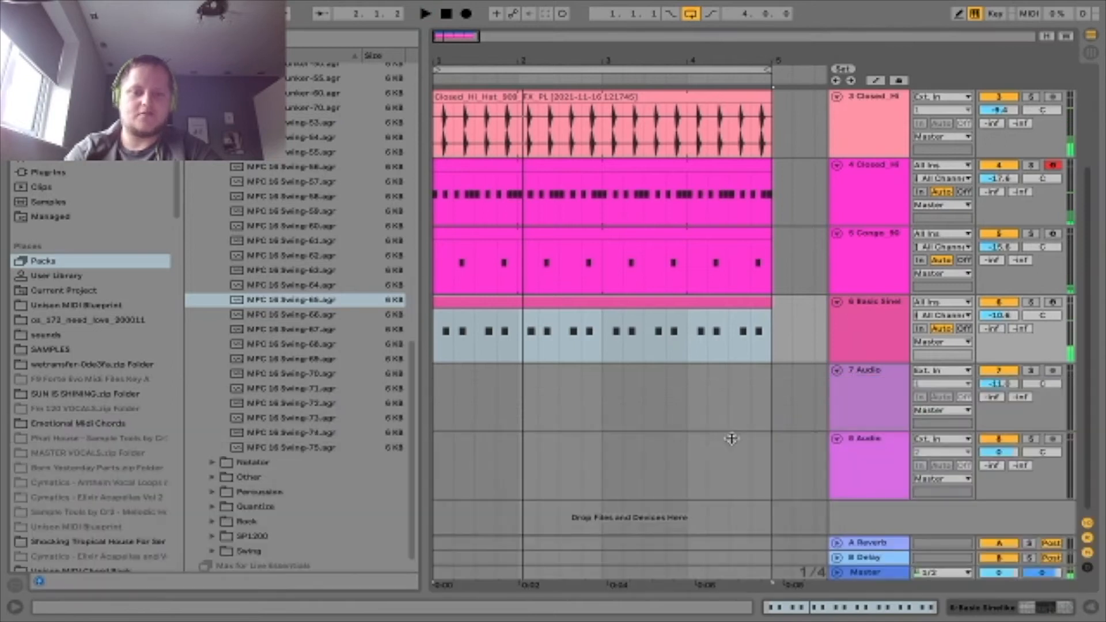
Step: Add a Compressor from the audio effects after the bassline track's instrument
double_click(842, 346)
click(53, 128)
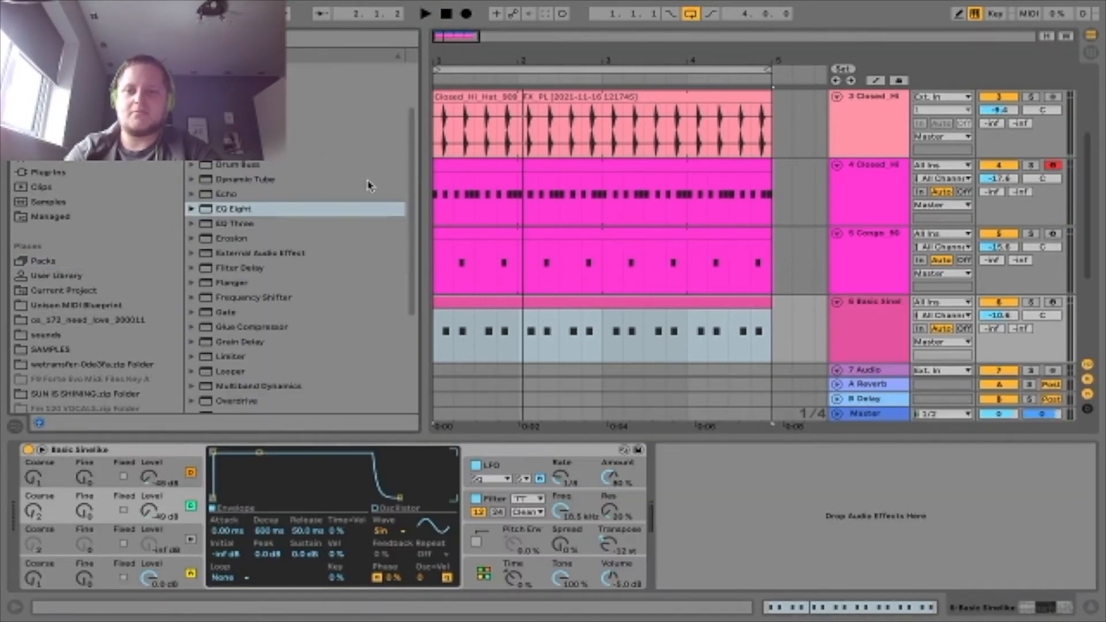
scroll(299, 192, up, 3)
drag(236, 187, 468, 308)
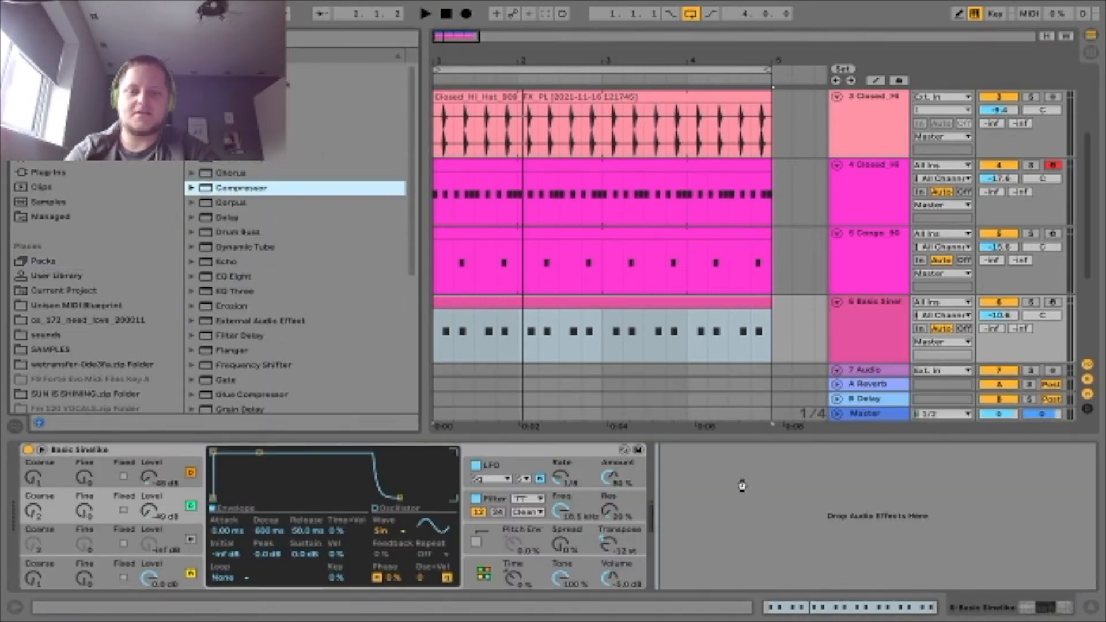
drag(742, 486, 742, 487)
Step: Enable the bassline Compressor's sidechain with the 909 kick track, Post FX, as its source and a 0.01 ms attack
click(688, 466)
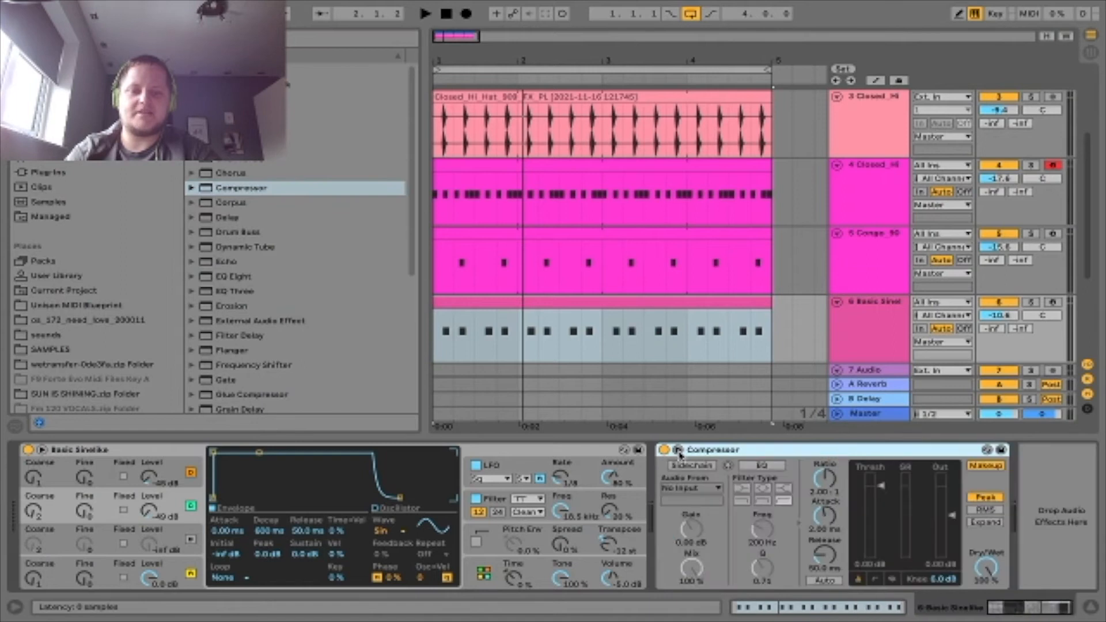
click(695, 489)
click(710, 353)
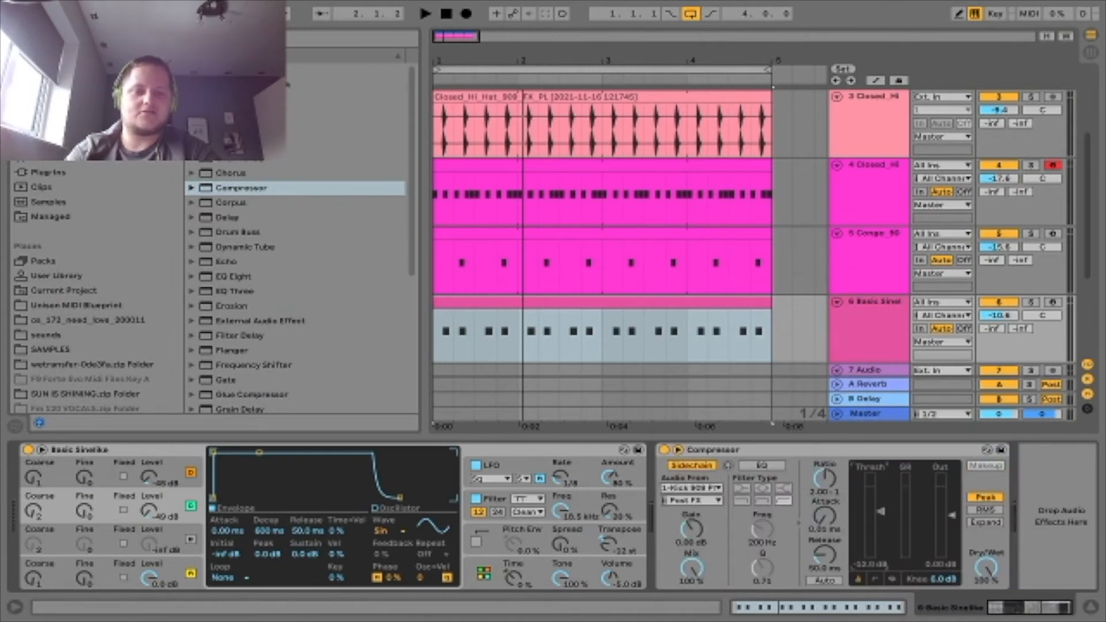
Step: Lower the bassline Compressor's threshold to about -20 dB and the track's volume to about -13.5 dB while listening
drag(881, 525, 882, 521)
key(space)
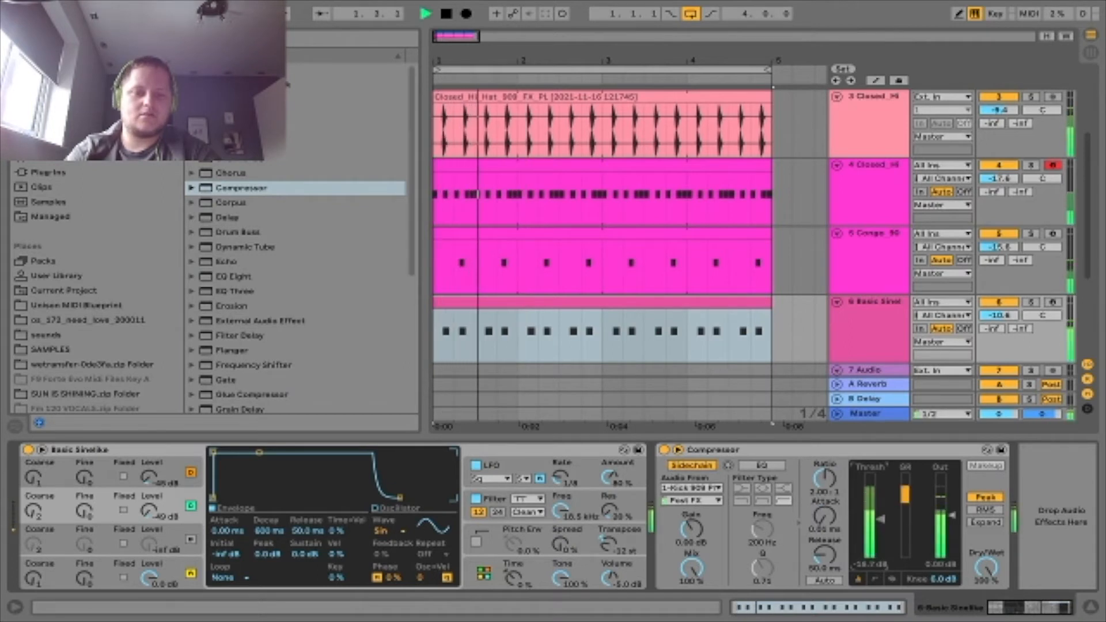
drag(1001, 315, 1000, 326)
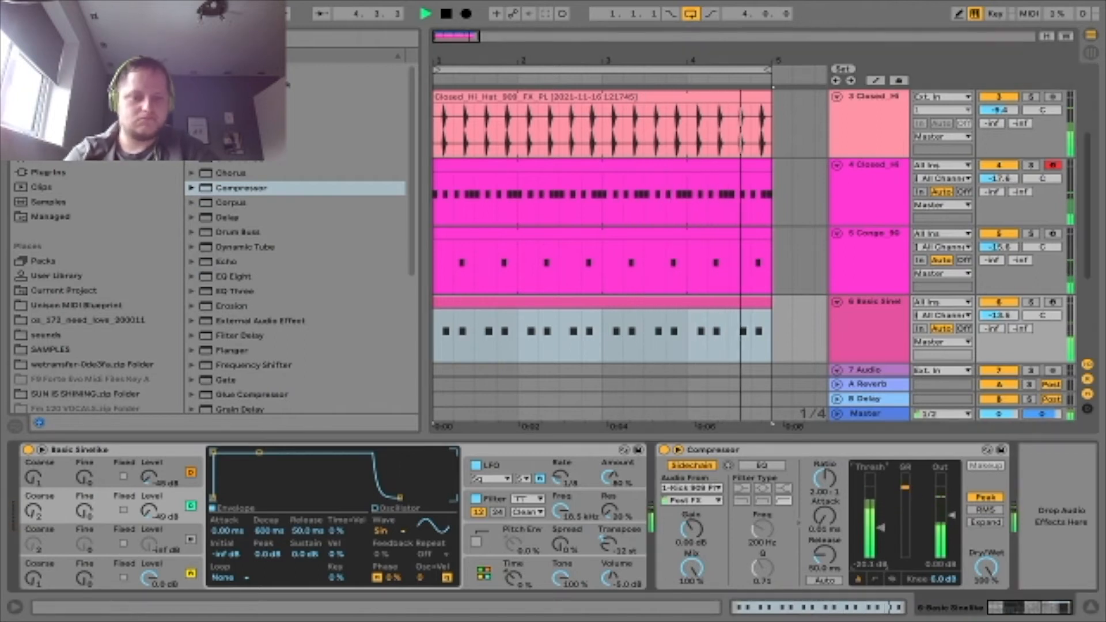
click(822, 438)
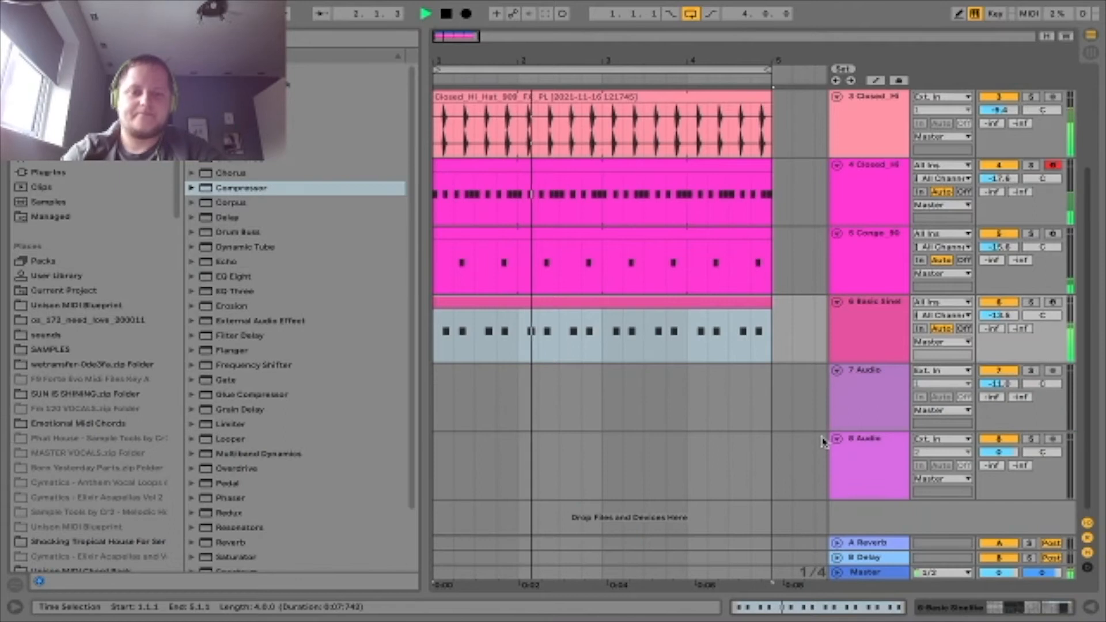
key(space)
Step: Duplicate the conga track and delete the blank MIDI track inserted below it
right_click(859, 259)
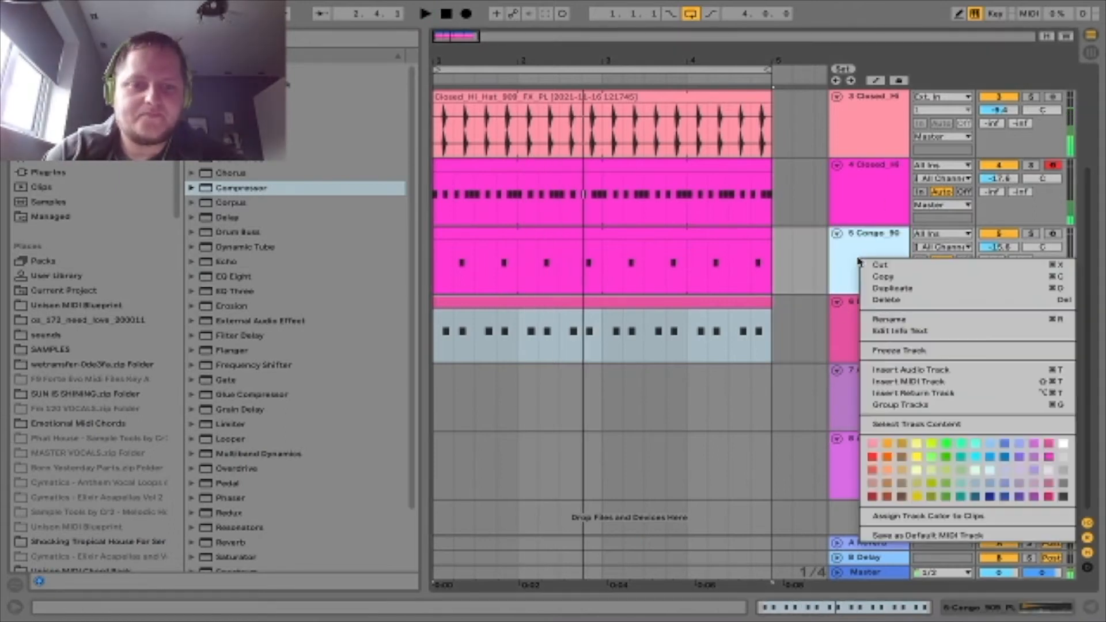
click(899, 382)
click(881, 250)
key(ctrl+d)
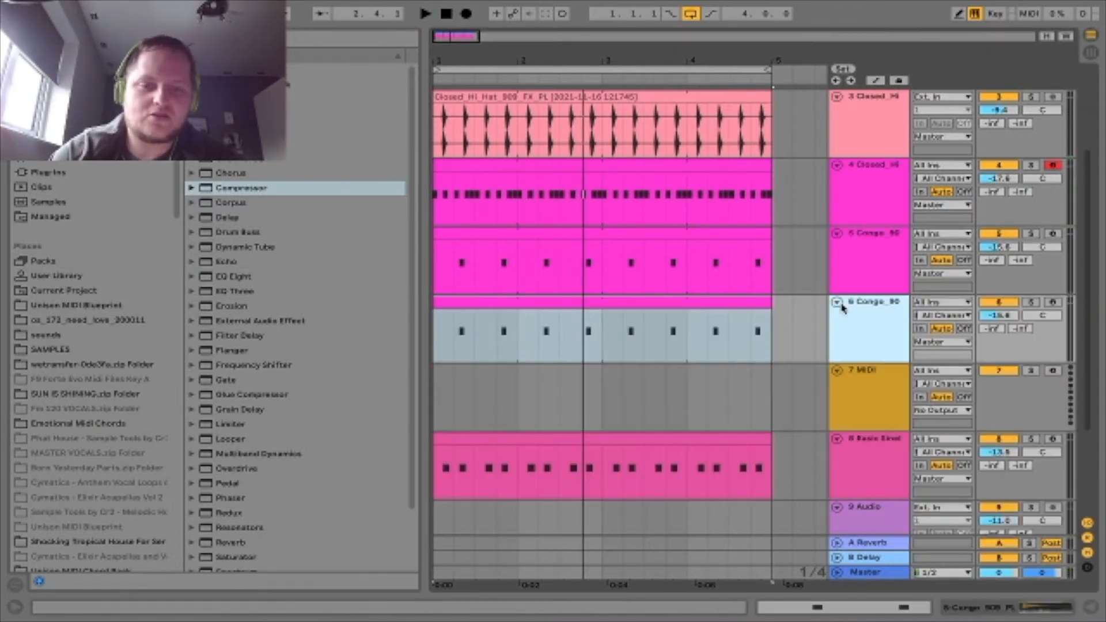
click(852, 394)
key(Delete)
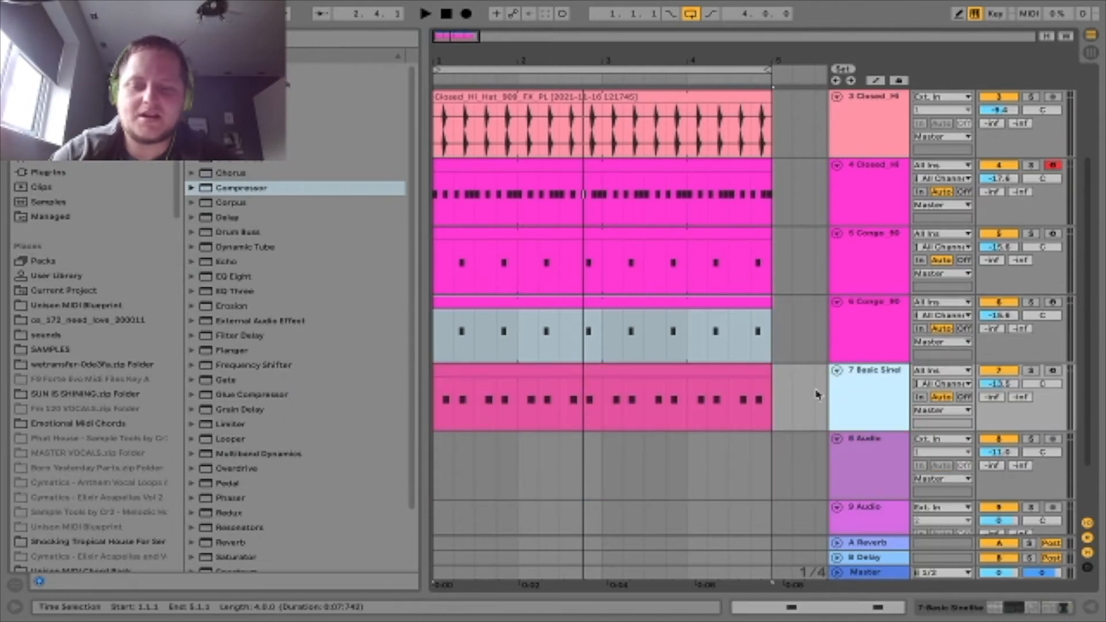
Step: Show the duplicated conga track's sampler and locate the 909 percussion sounds in the SAMPLES folder
double_click(851, 339)
click(45, 350)
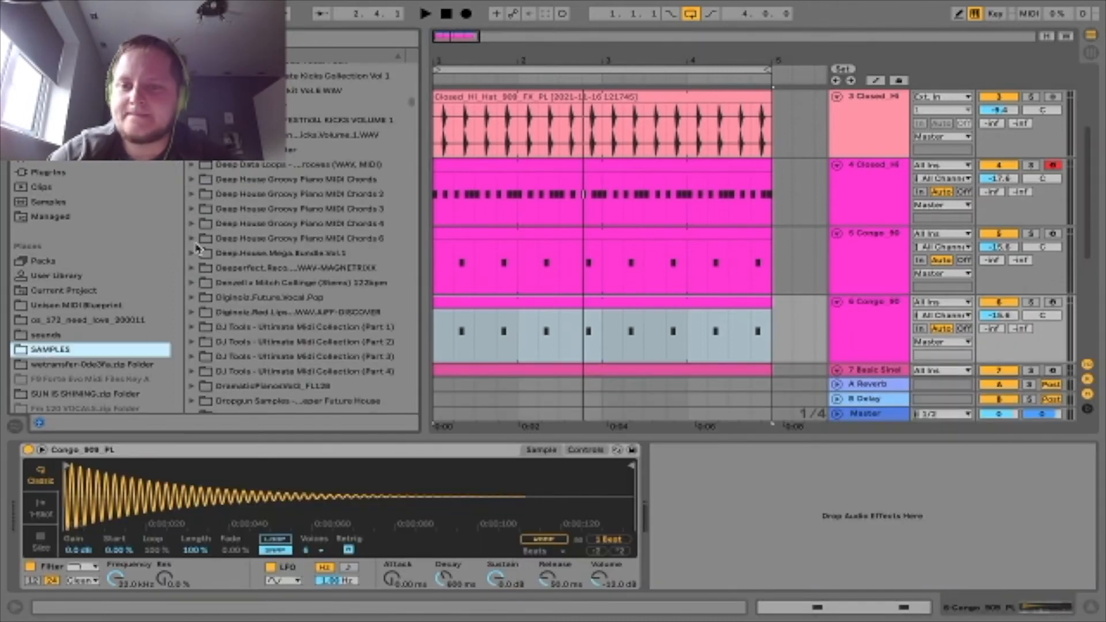
click(173, 38)
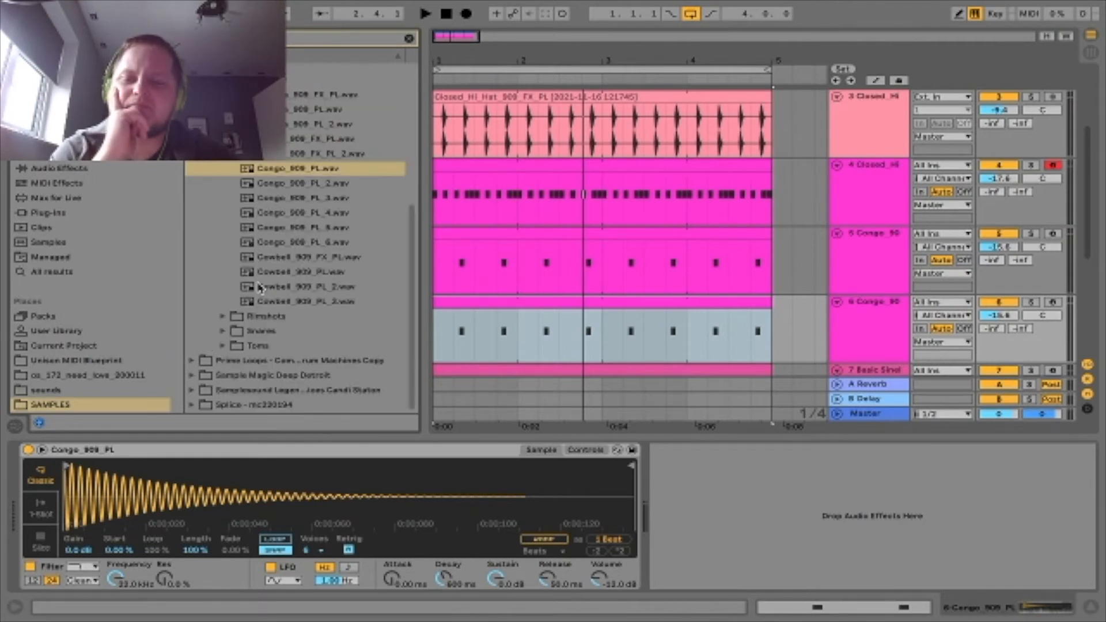
Step: Audition the 909 cabasa samples and replace the duplicated track's conga sample with Cabasa_909_PL.wav
key(Left)
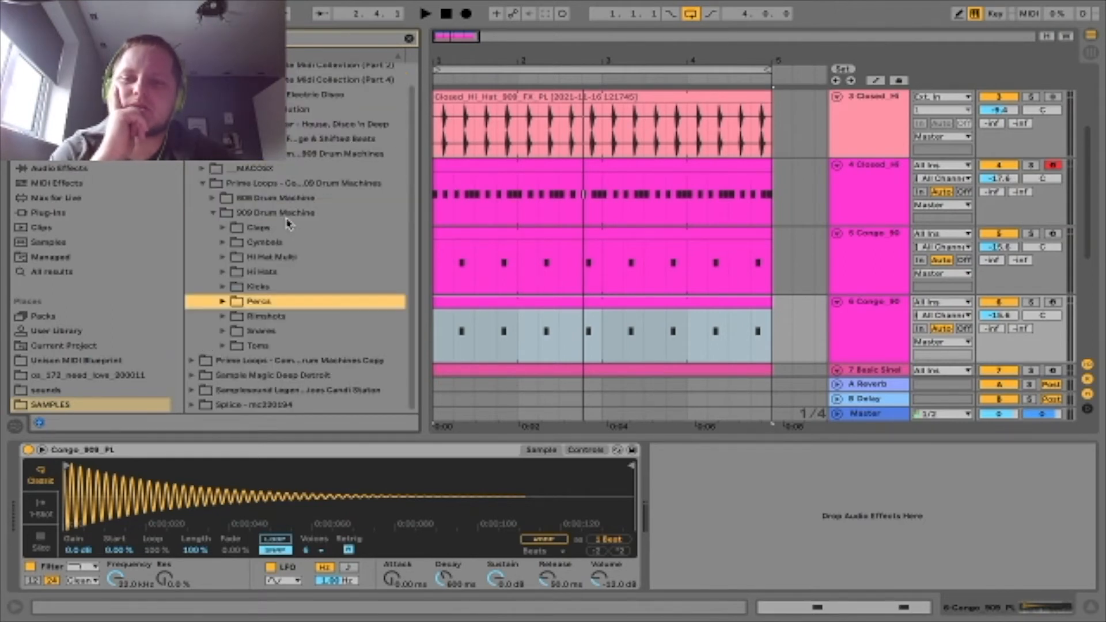
key(Right)
key(Down)
key(Down)
key(Down)
key(Up)
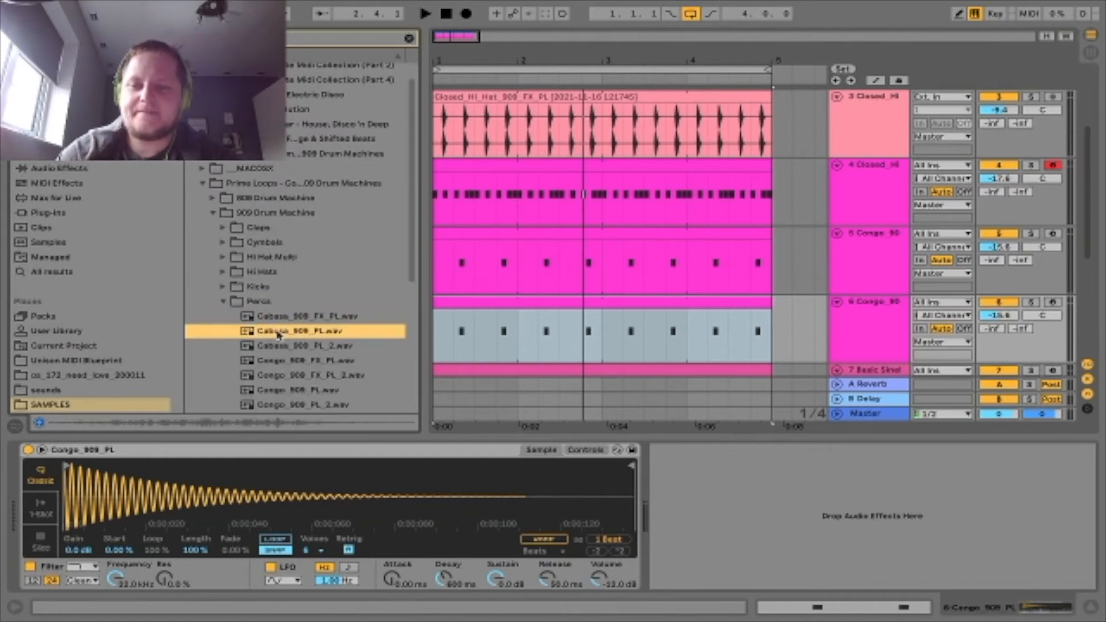
drag(278, 336, 257, 472)
Step: Copy the closed hi-hat MIDI clip onto the cabasa track at bar 1 and set the track's volume to -13.9 dB
click(585, 163)
scroll(589, 155, down, 2)
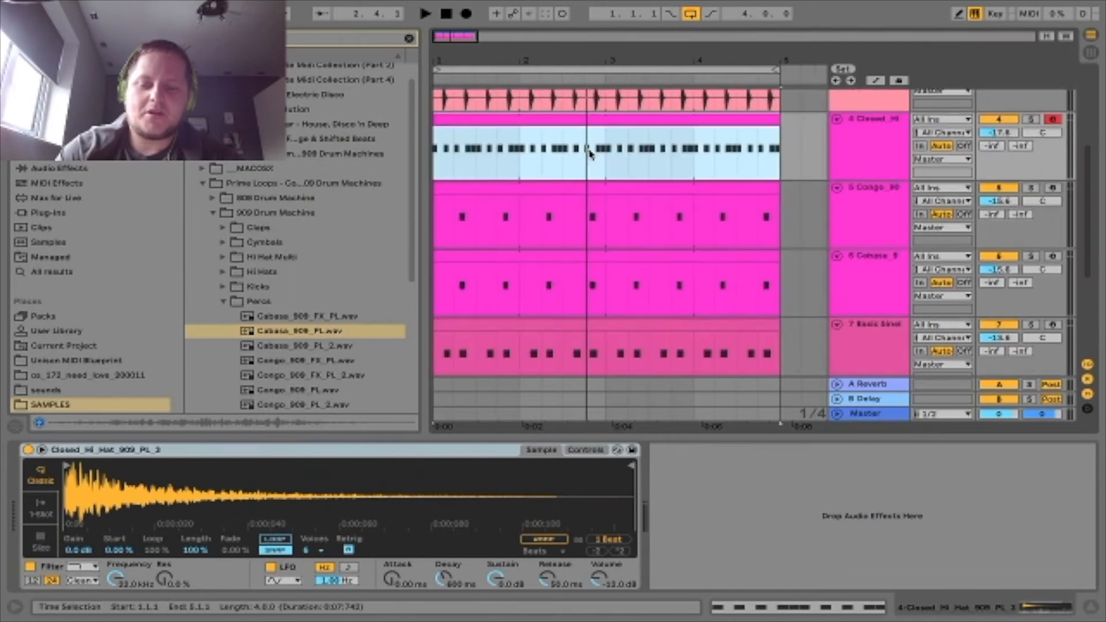
scroll(590, 154, down, 2)
key(minus)
click(464, 252)
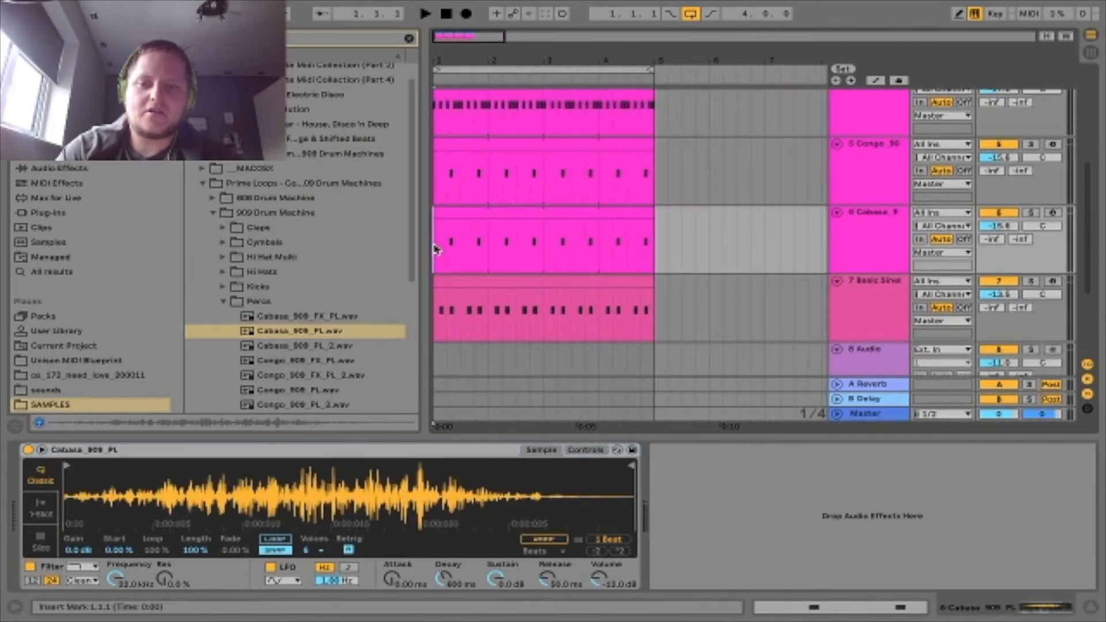
key(ctrl+v)
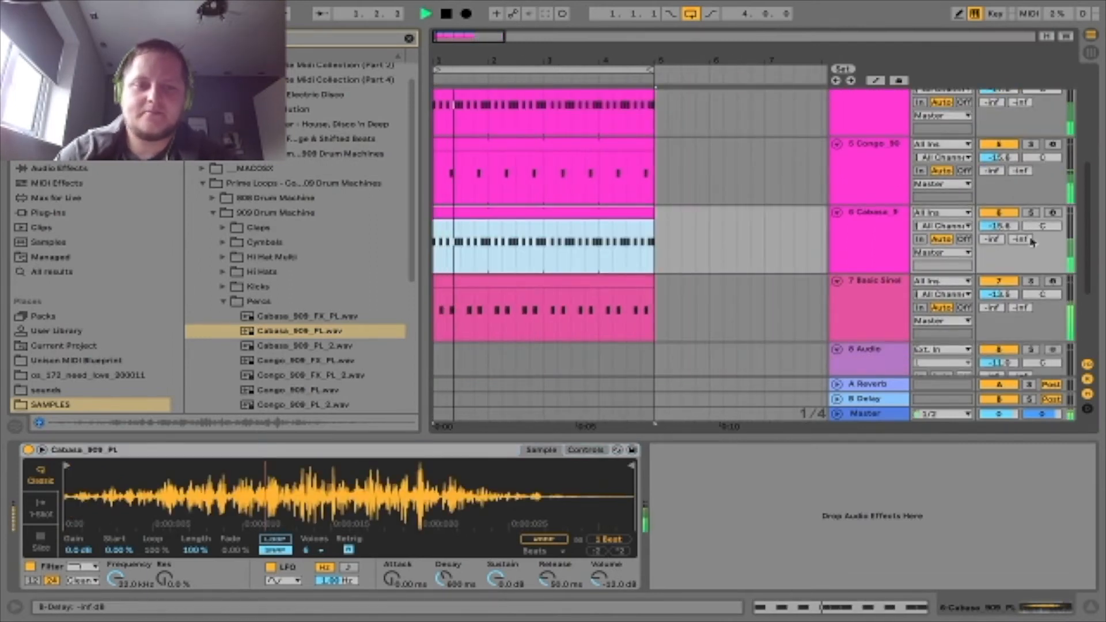
drag(995, 227, 995, 220)
key(space)
Step: In the cabasa clip, add C3 notes at 1.1.2 and 1.3.2 and delete those at 1.2.4 and 1.4.4
click(576, 215)
double_click(576, 215)
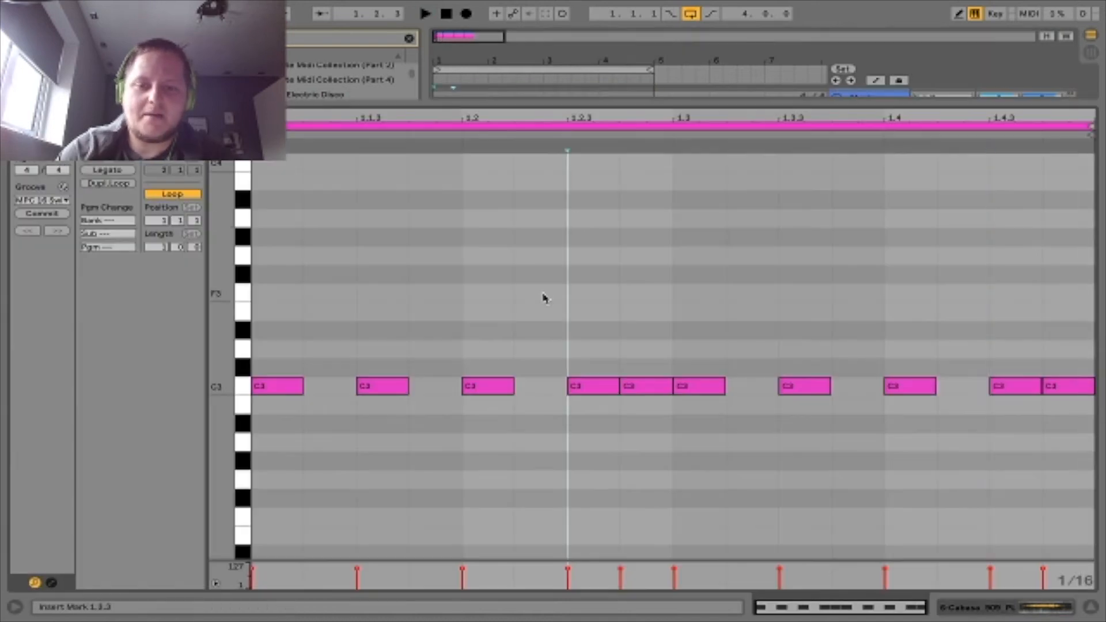
drag(657, 392, 326, 391)
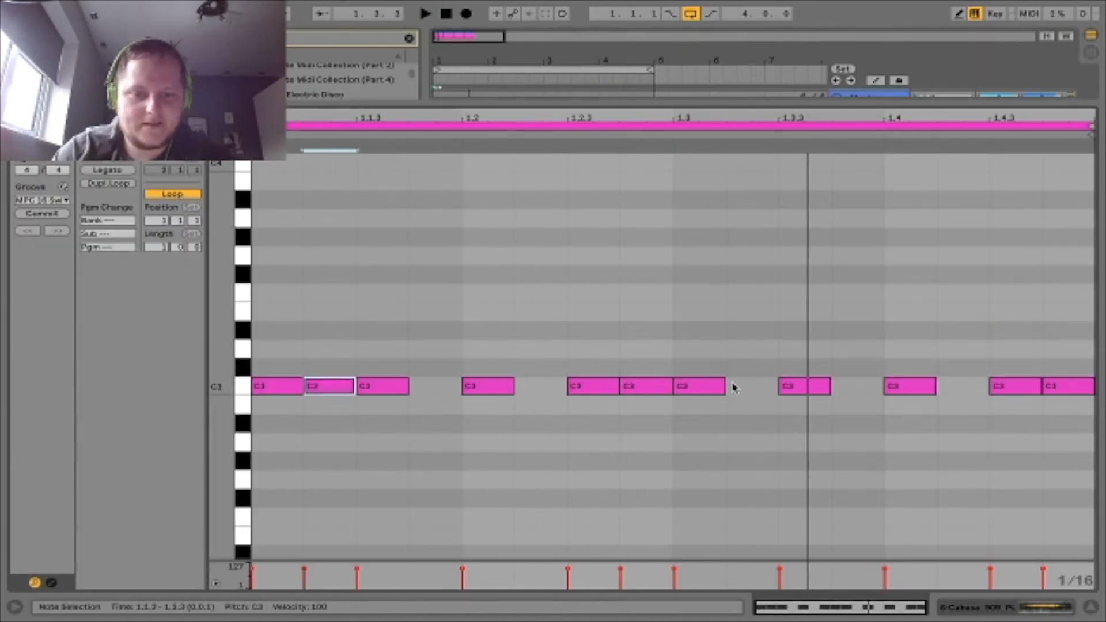
double_click(647, 385)
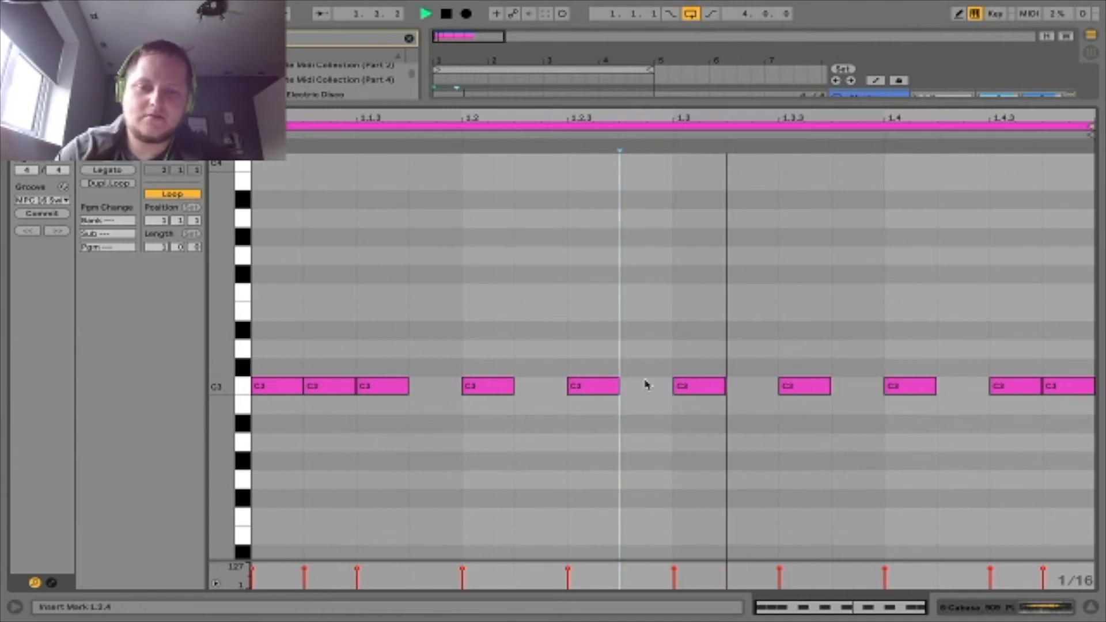
drag(797, 395, 749, 387)
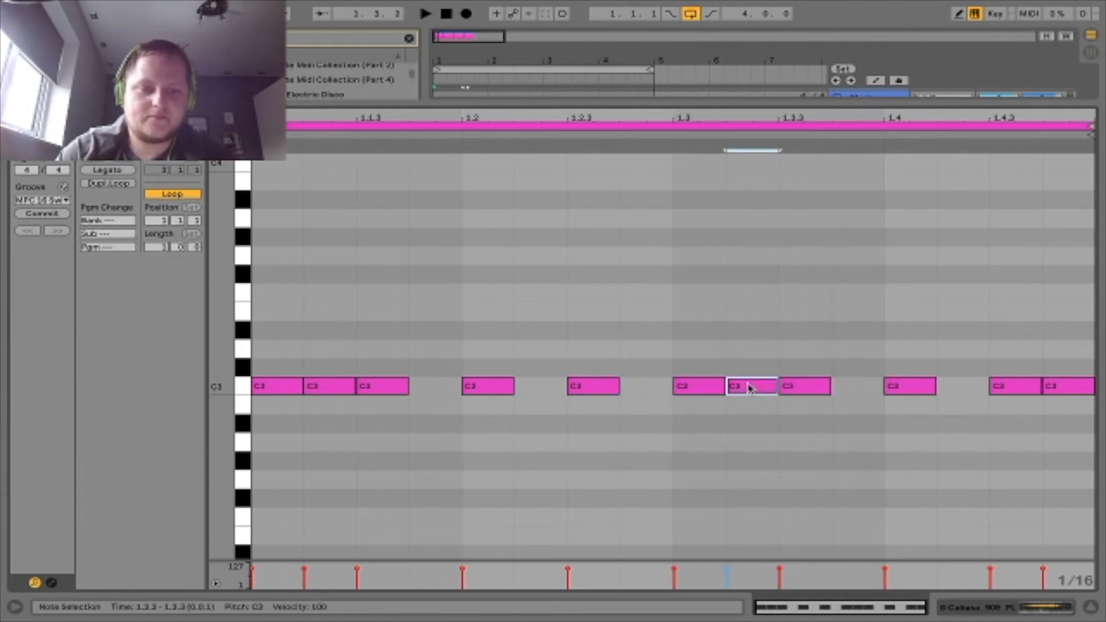
double_click(1069, 386)
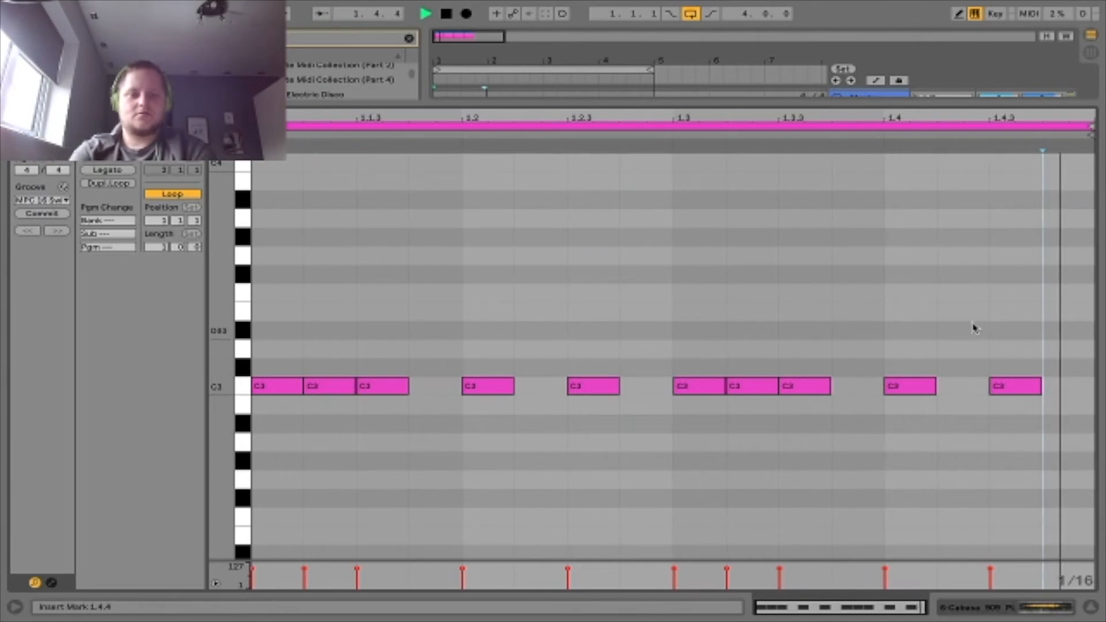
Step: Move the cabasa clip's C3 note from 1.3.2 to 1.2.4 and place another C3 at 1.4.2
drag(751, 380, 642, 390)
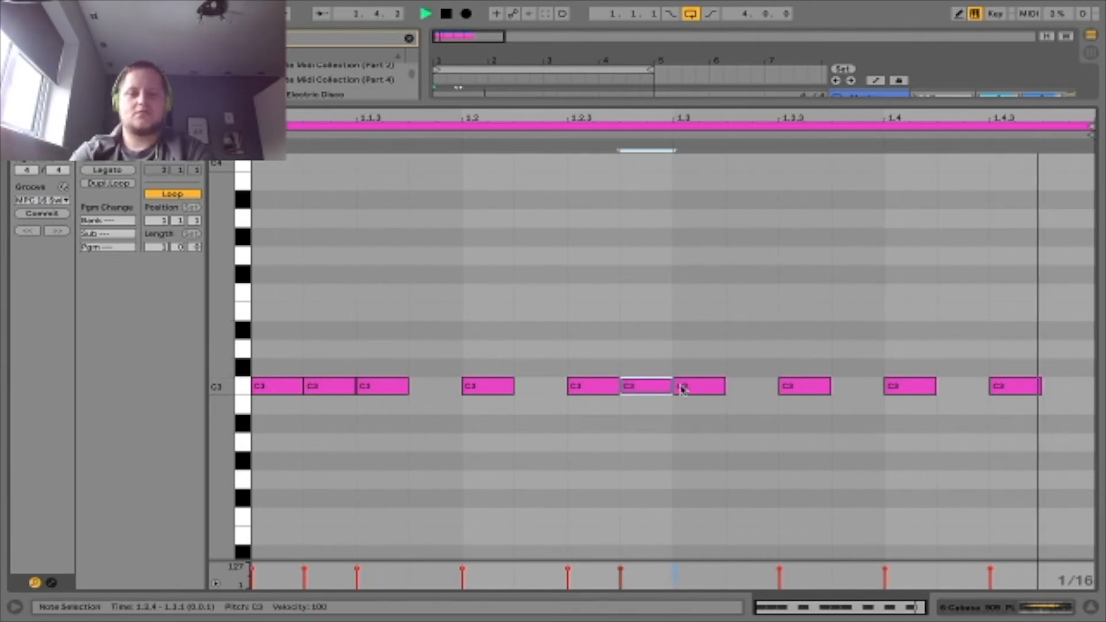
double_click(857, 387)
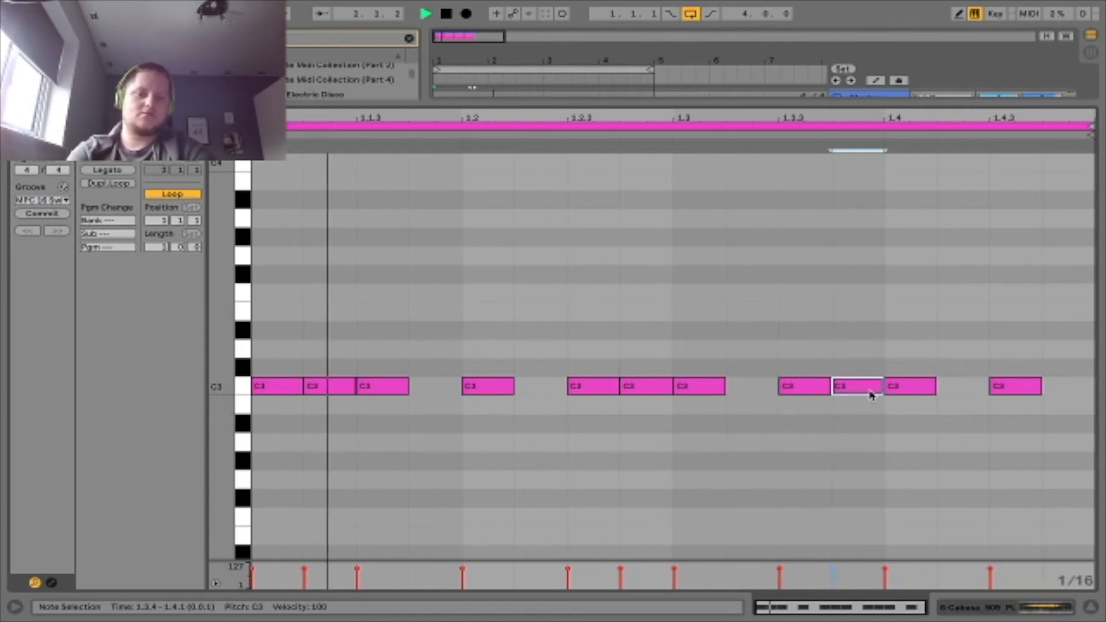
drag(872, 387, 967, 390)
key(space)
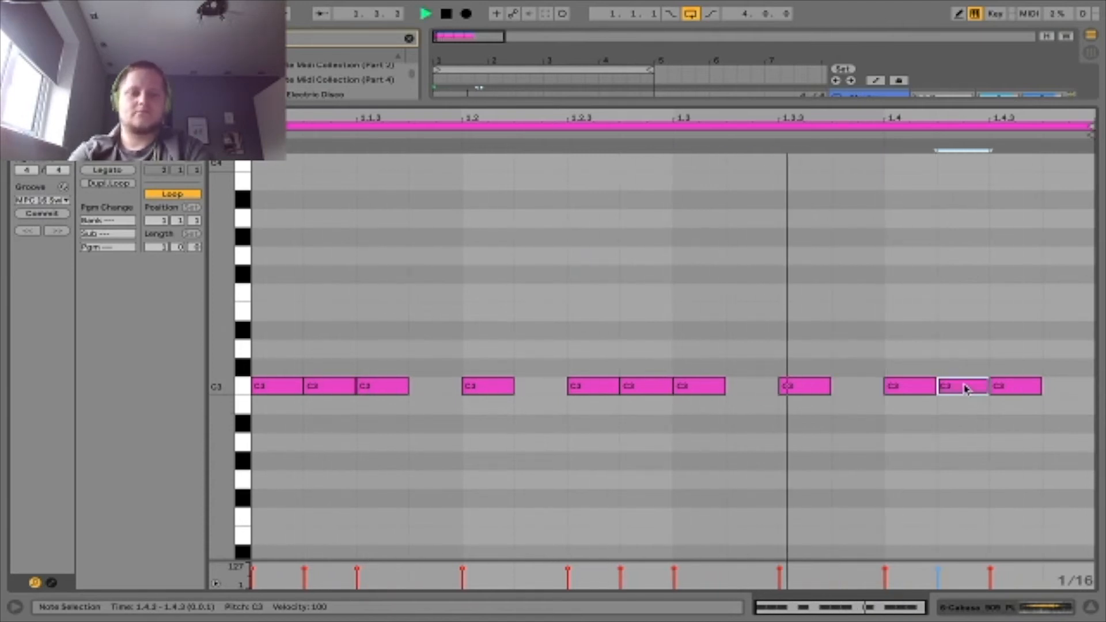
Step: Close the cabasa clip editor, pan the conga track 20R and the cabasa track 10L, and restart playback
double_click(594, 102)
scroll(1023, 227, up, 1)
key(space)
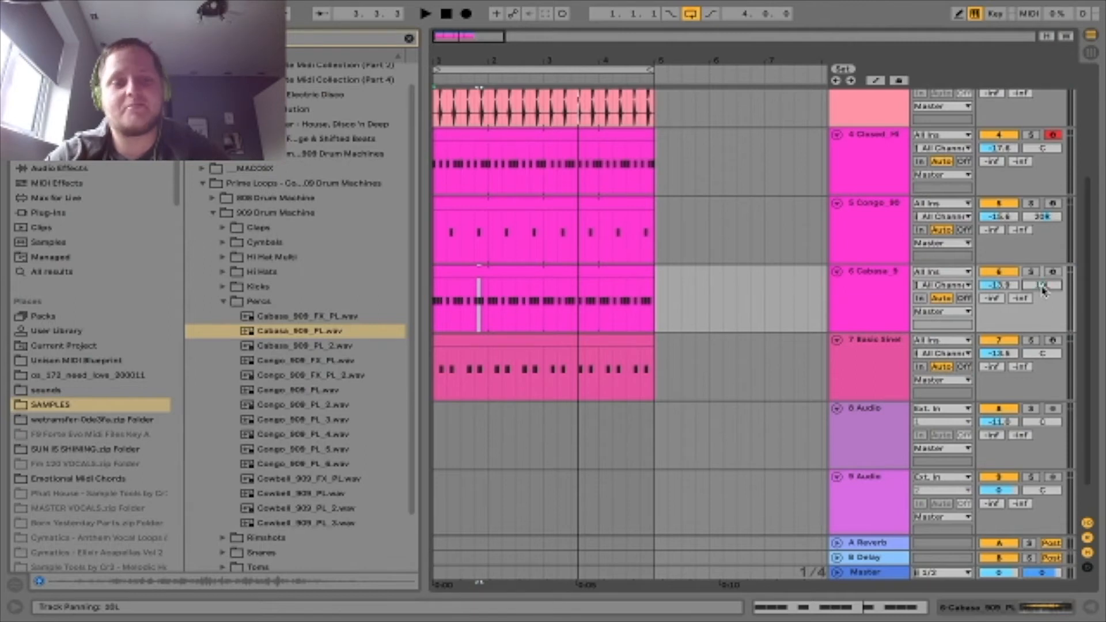
key(space)
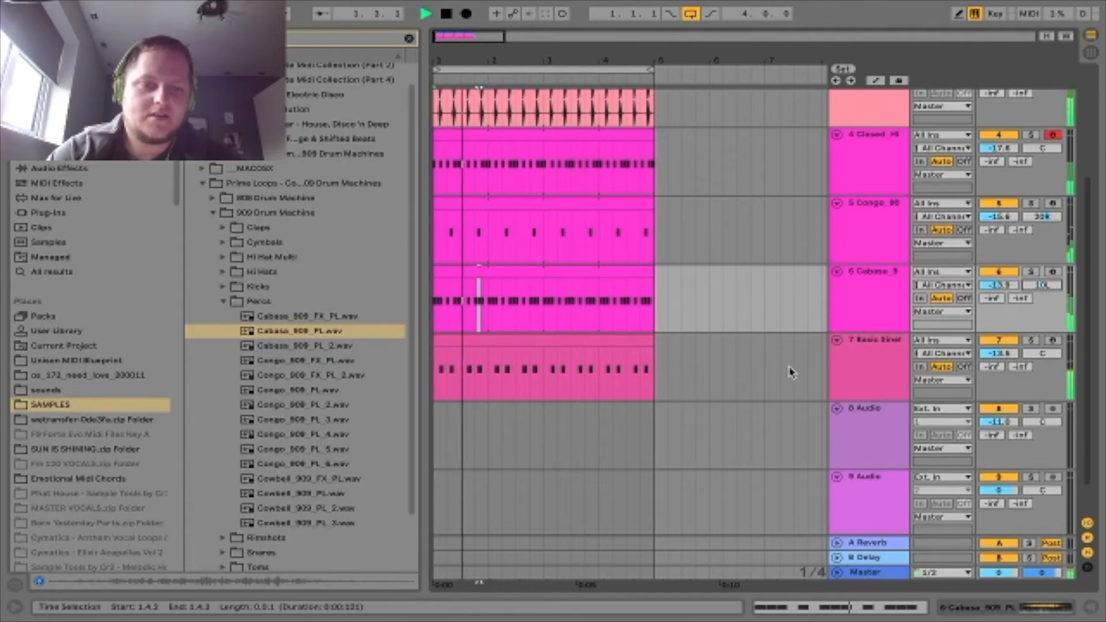
Step: Listen to the full beat across all tracks, briefly soloing the bassline
scroll(772, 360, up, 5)
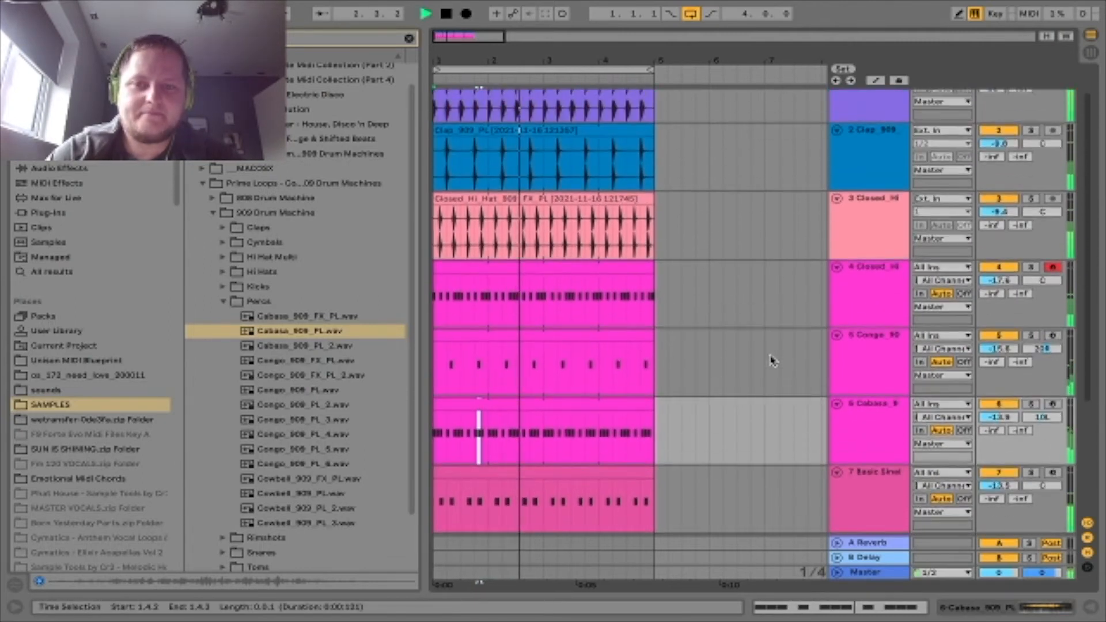
scroll(773, 360, down, 4)
scroll(772, 360, down, 1)
click(1028, 365)
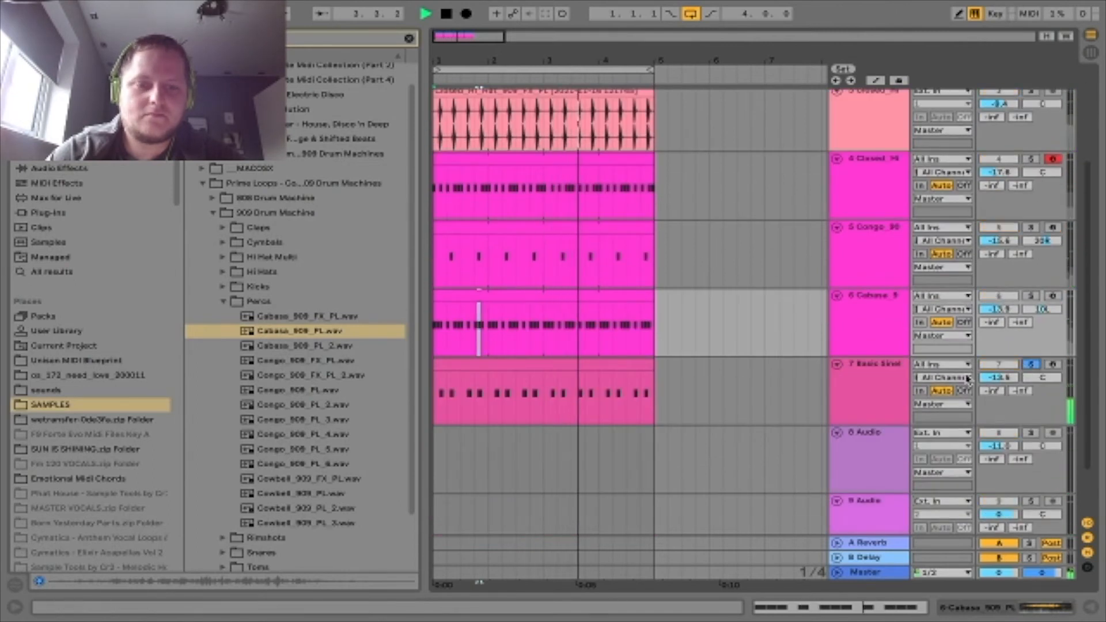
click(1028, 364)
scroll(862, 378, up, 3)
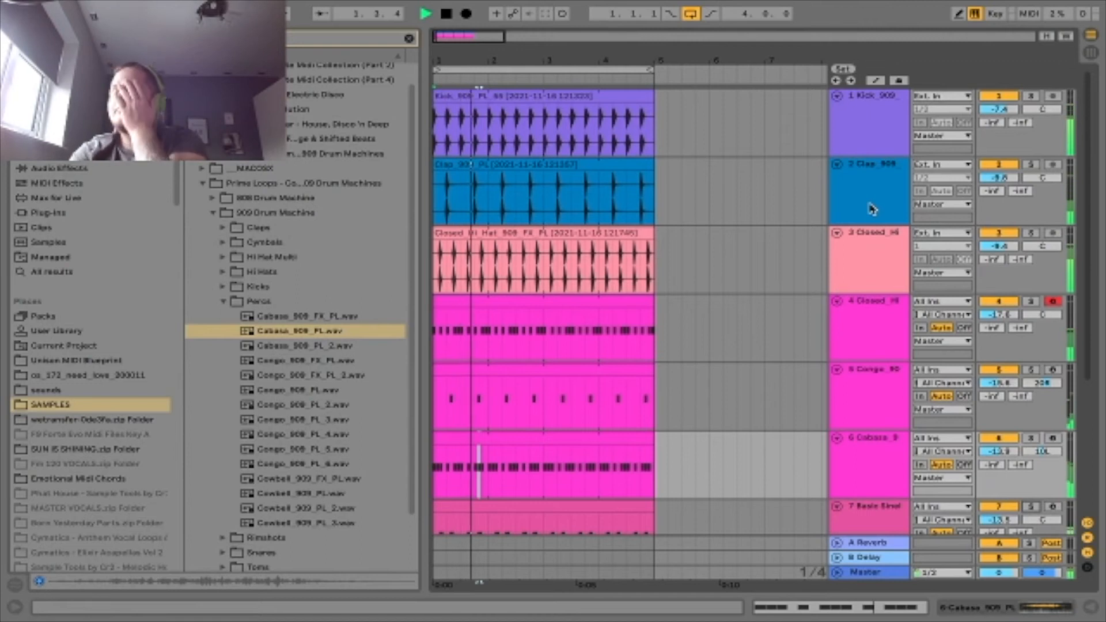
scroll(867, 276, down, 2)
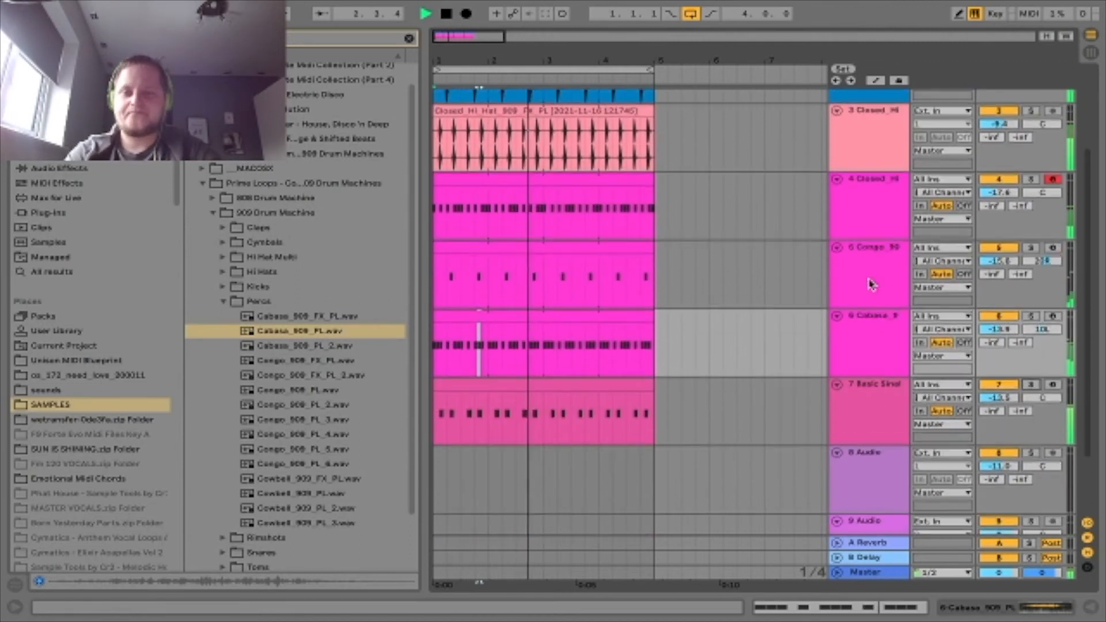
Step: Insert a new audio track directly below the cabasa track
click(857, 339)
right_click(857, 339)
click(906, 447)
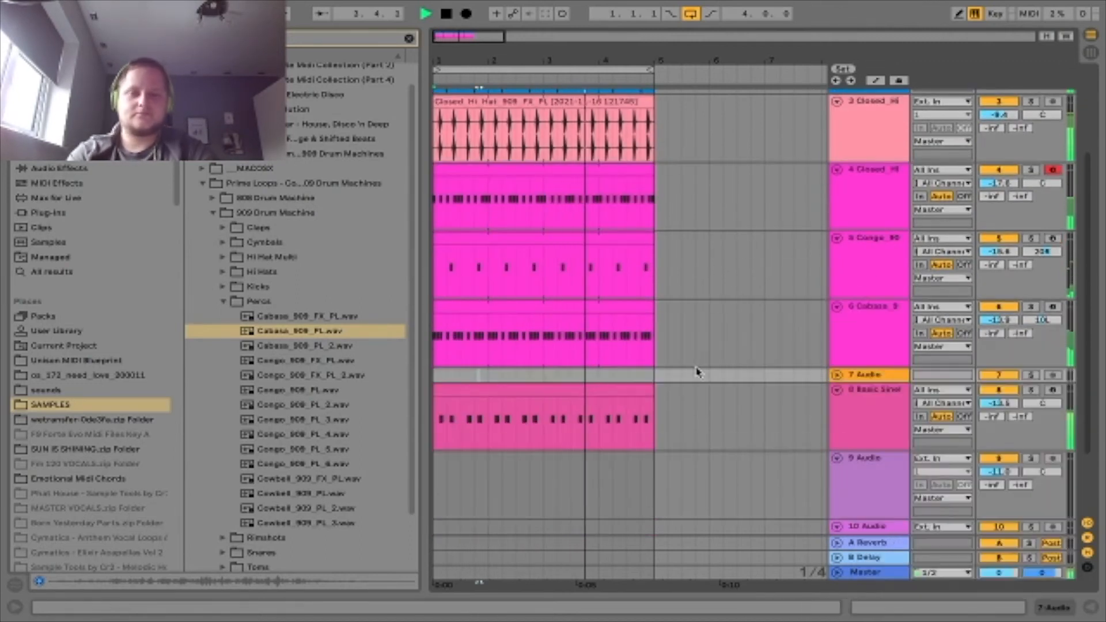
Step: Stop playback, clear the browser search and expand the Loopmasters - Deep House and Nu Disco folder in SAMPLES
key(space)
click(408, 41)
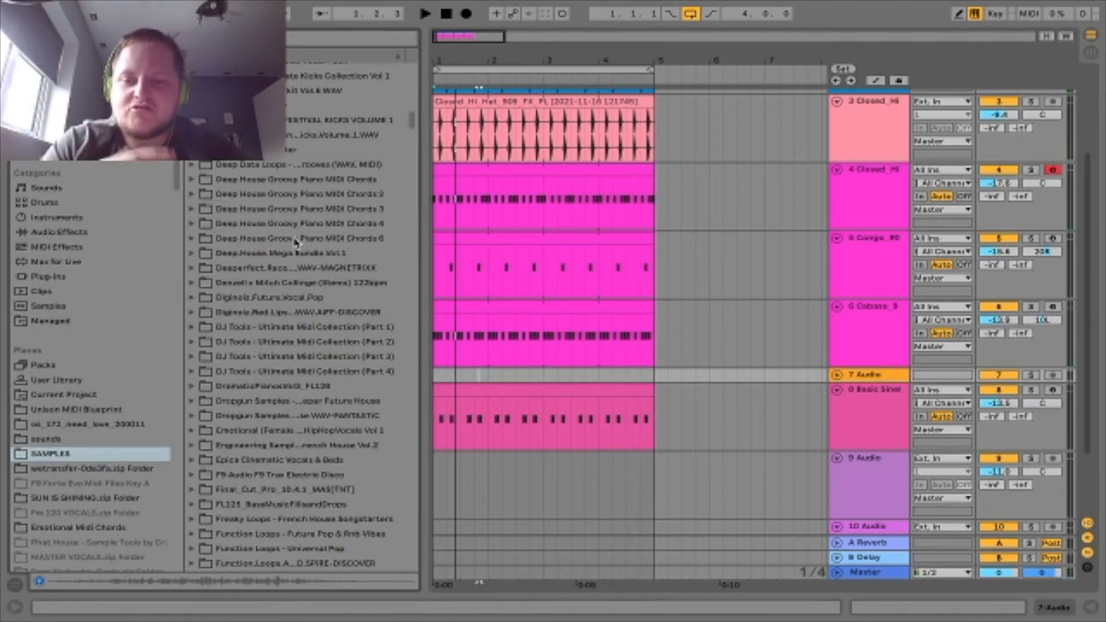
scroll(250, 333, down, 8)
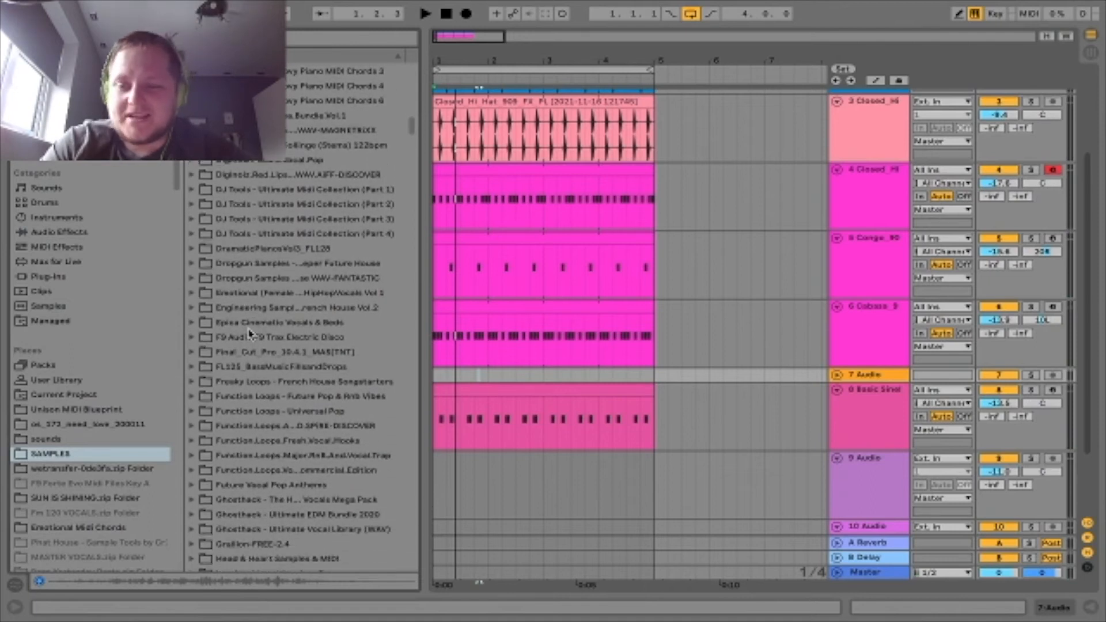
scroll(250, 333, down, 6)
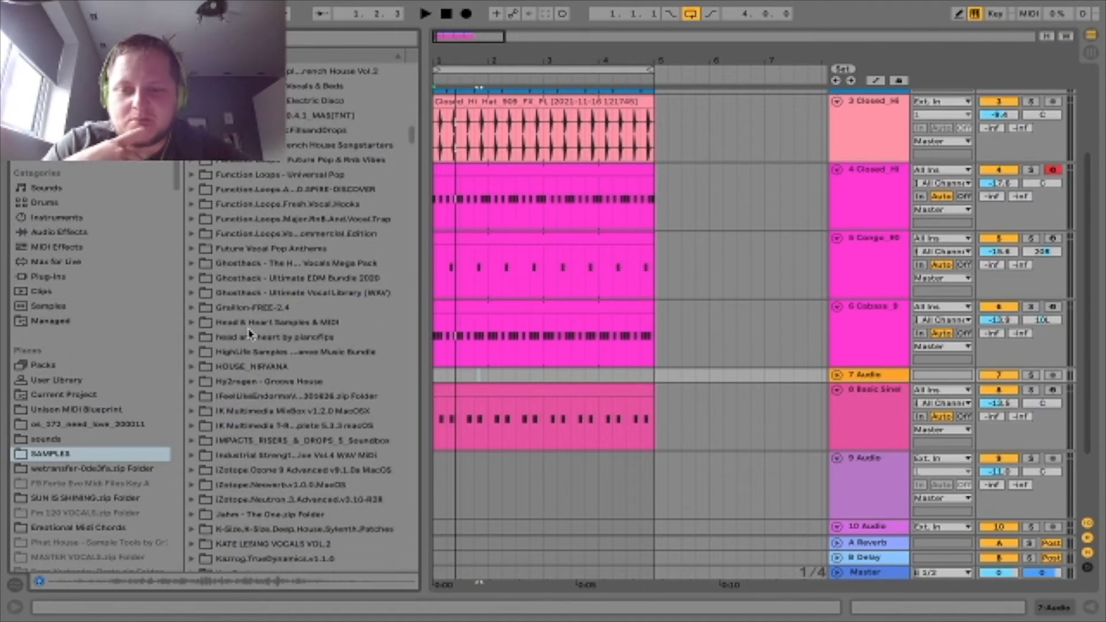
scroll(250, 333, down, 3)
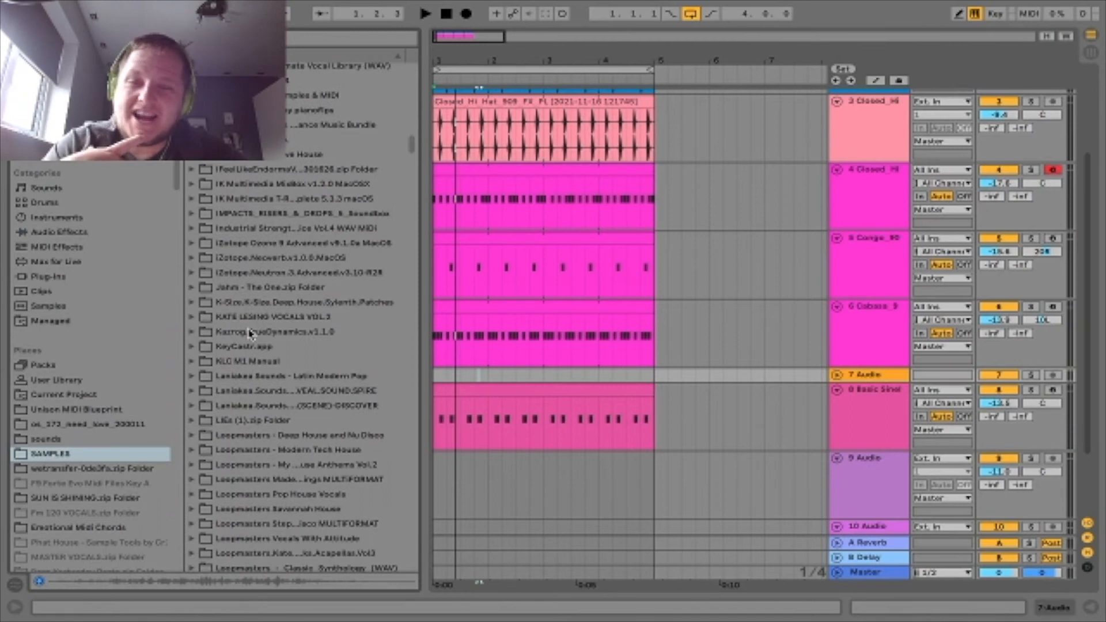
scroll(250, 333, down, 3)
scroll(251, 333, down, 4)
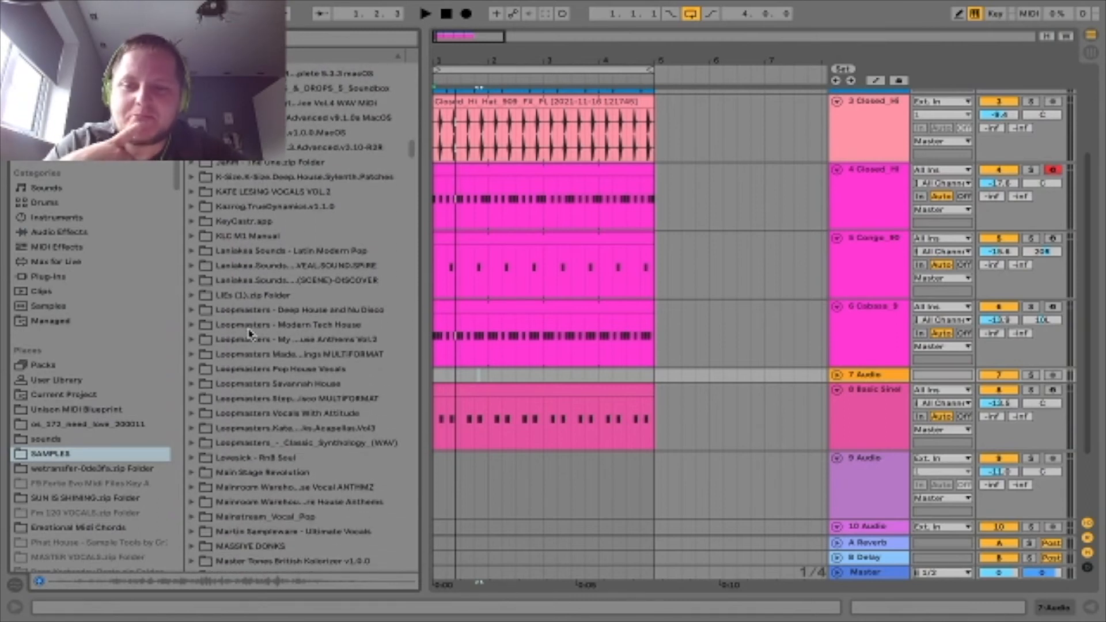
click(193, 244)
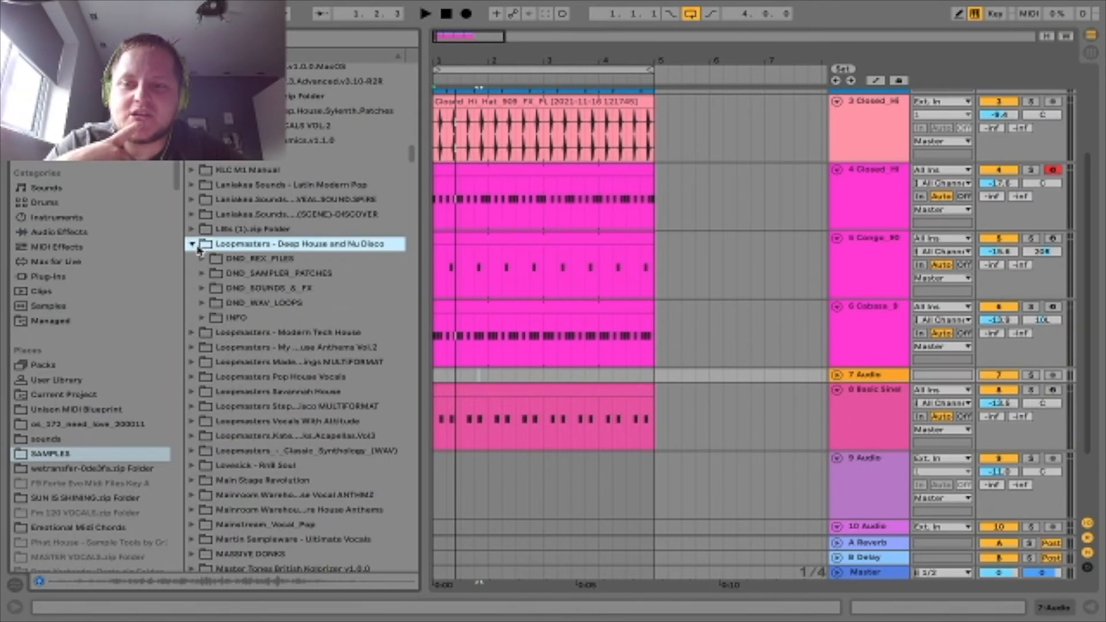
Step: Open the DND_TOP_LOOPS folder inside DND_WAV_LOOPS and preview the loops from DND_124_Tops_8.wav to DND_124_Tops_10.wav
click(203, 304)
key(Down)
key(Down)
key(Down)
key(Down)
key(Down)
key(Right)
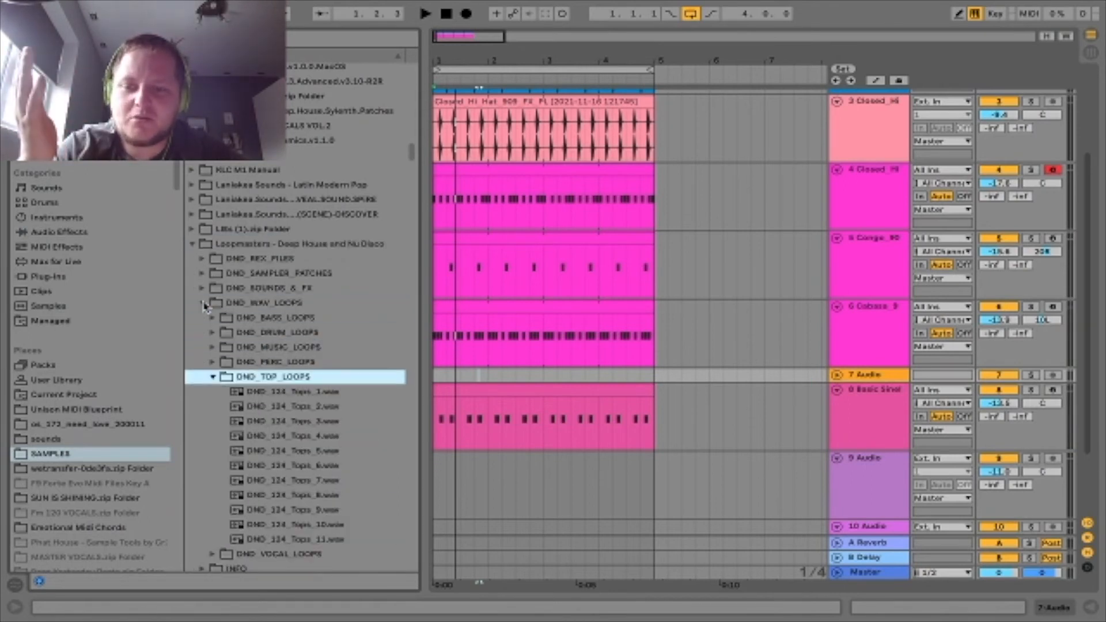
scroll(330, 357, down, 5)
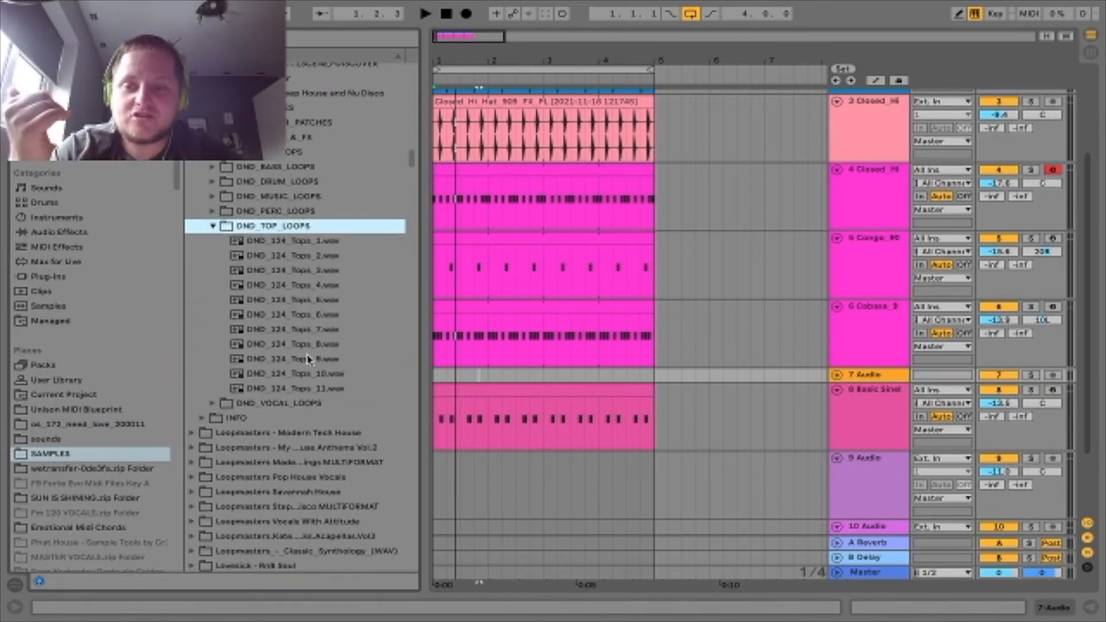
click(310, 344)
key(Down)
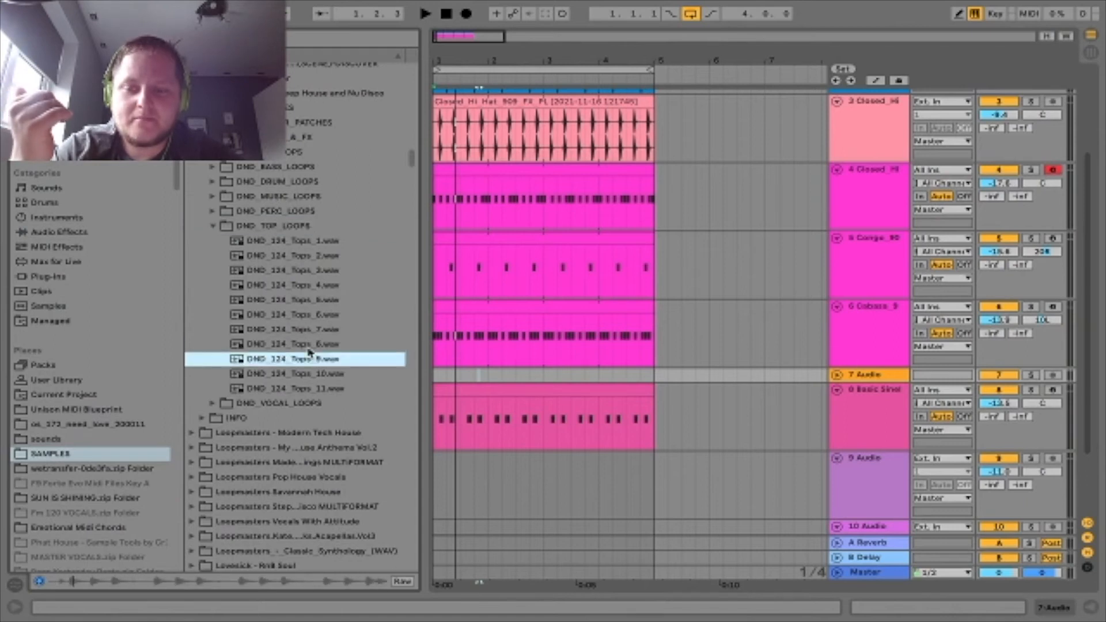
key(Down)
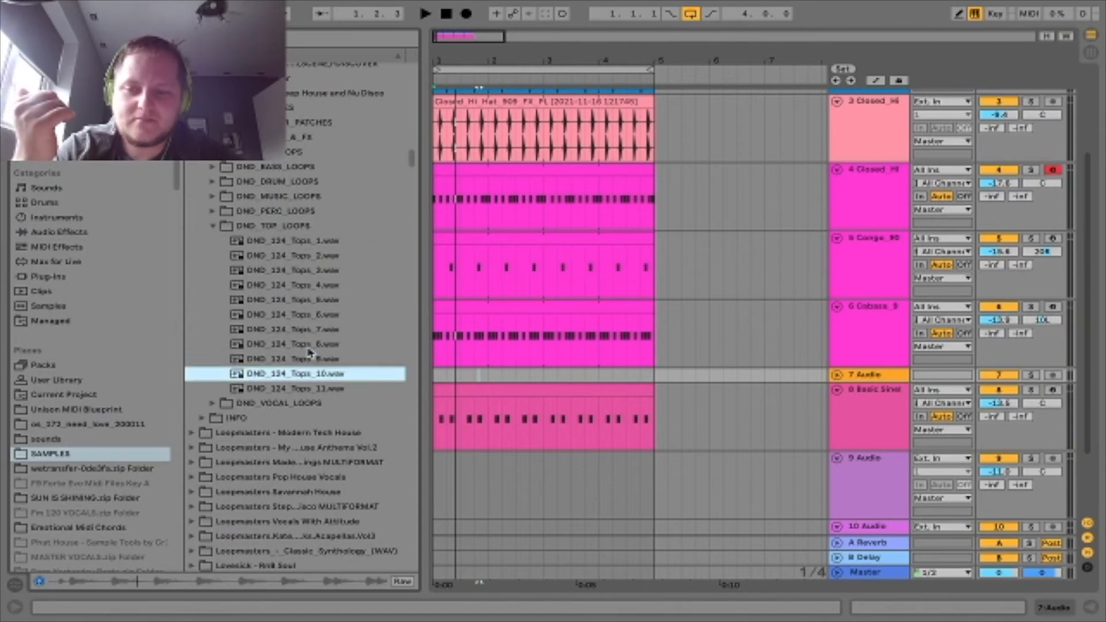
Step: Place DND_124_Tops_10.wav at bar 1 of audio track 7 and extend it to fill the four bars
drag(285, 380, 441, 378)
click(545, 379)
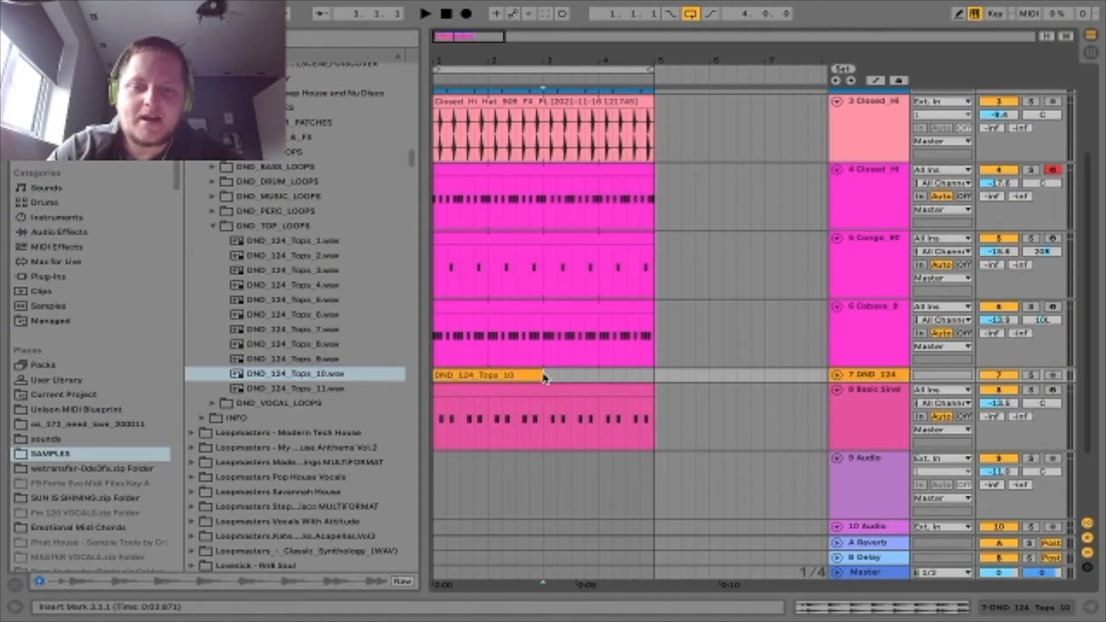
drag(547, 378, 643, 377)
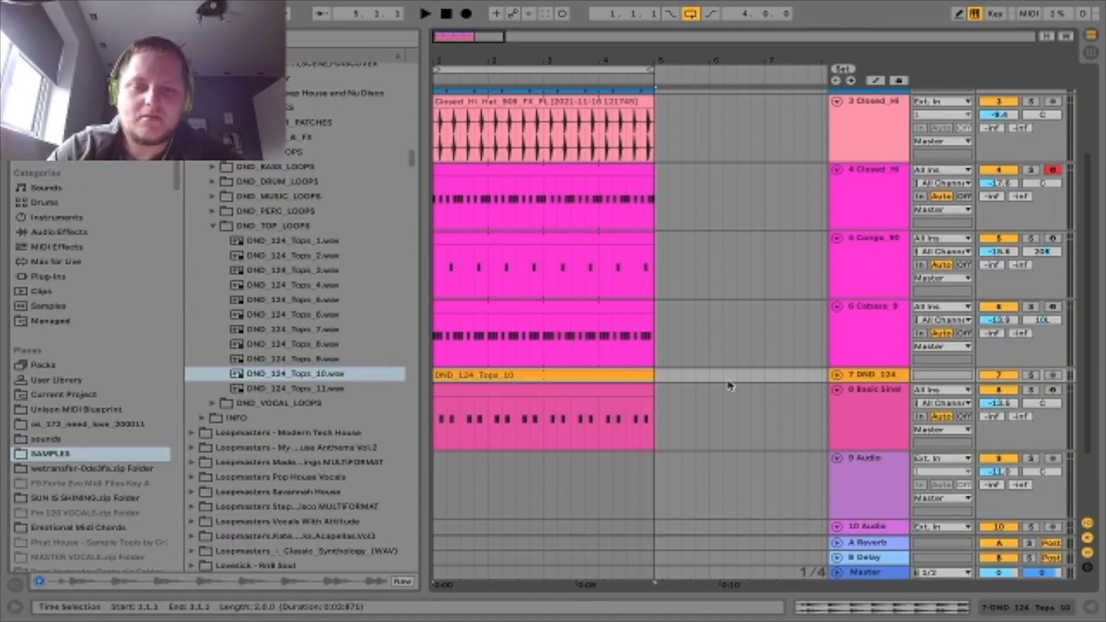
Step: Unfold track 7, lower its volume to about -14.9 dB during playback, and delete the tops loop from it
click(837, 378)
drag(1000, 389, 1000, 412)
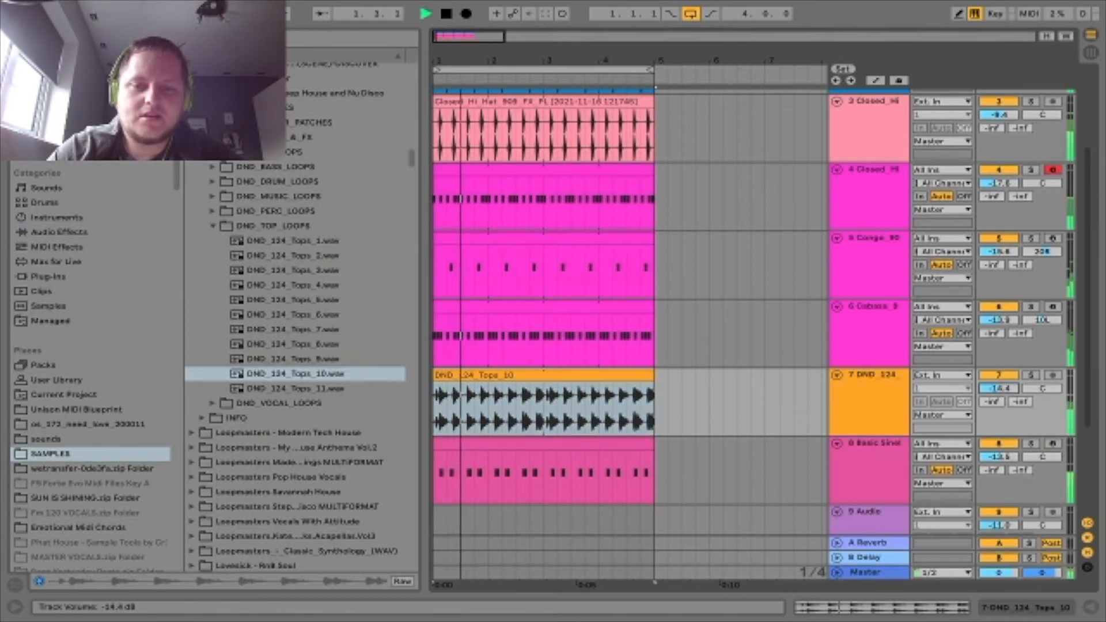
key(Delete)
key(space)
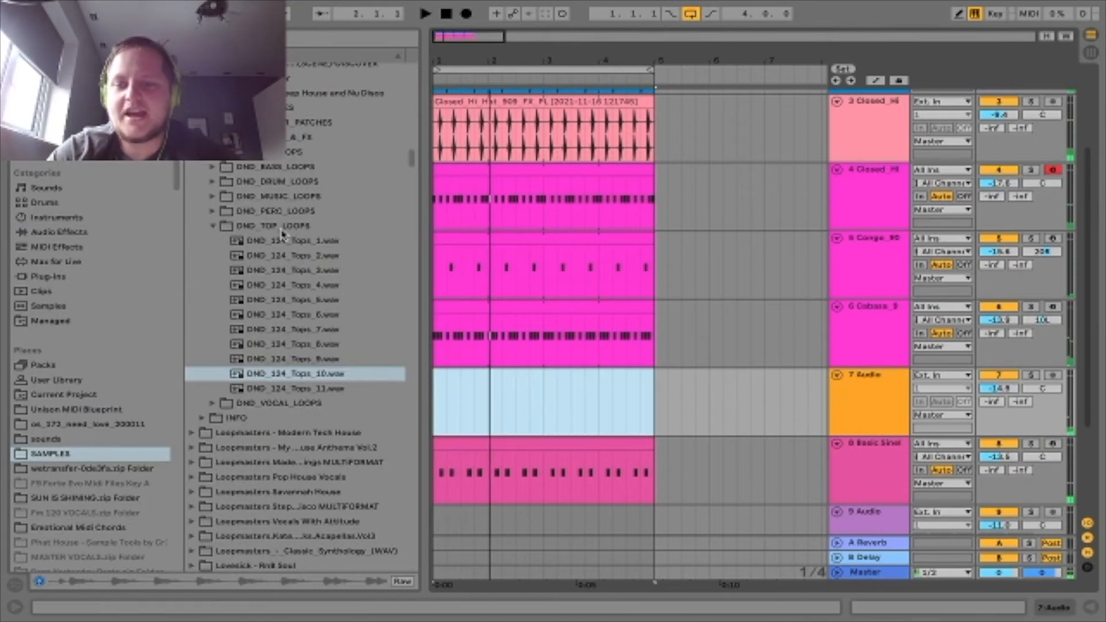
Step: Collapse the Loopmasters Deep House and Nu Disco folder and look through the browser's places for another sample pack
click(201, 152)
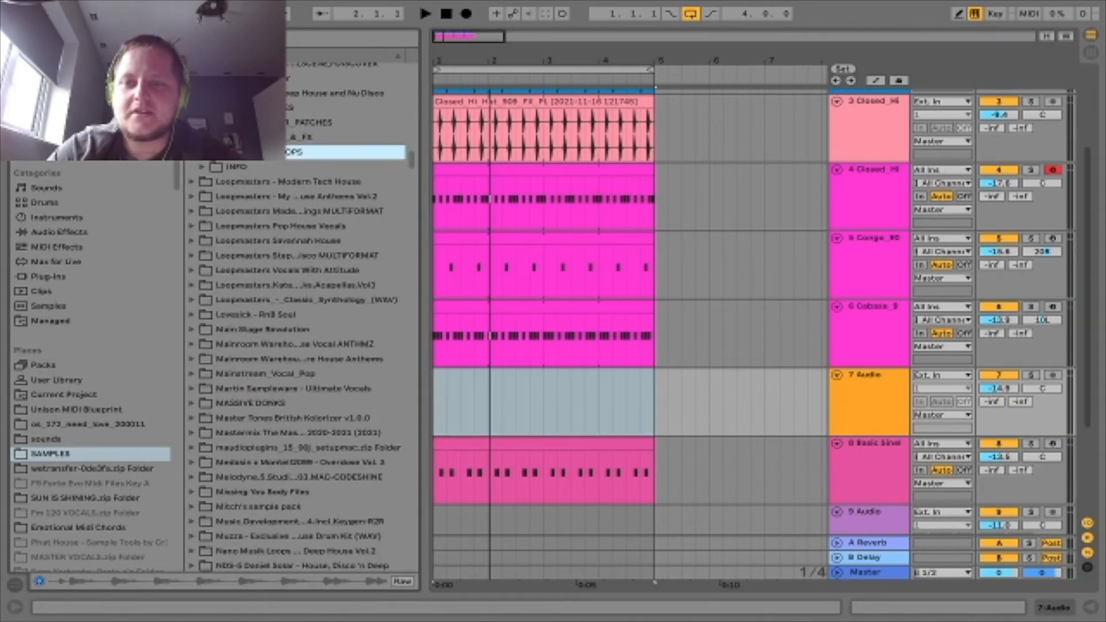
click(191, 93)
scroll(233, 185, down, 5)
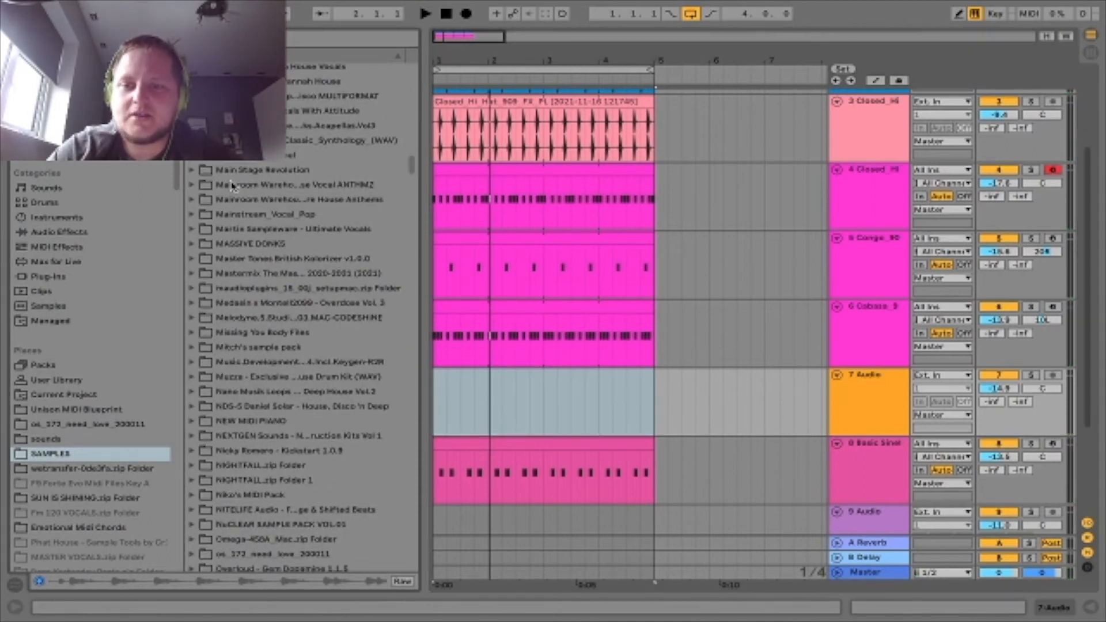
scroll(232, 184, down, 1)
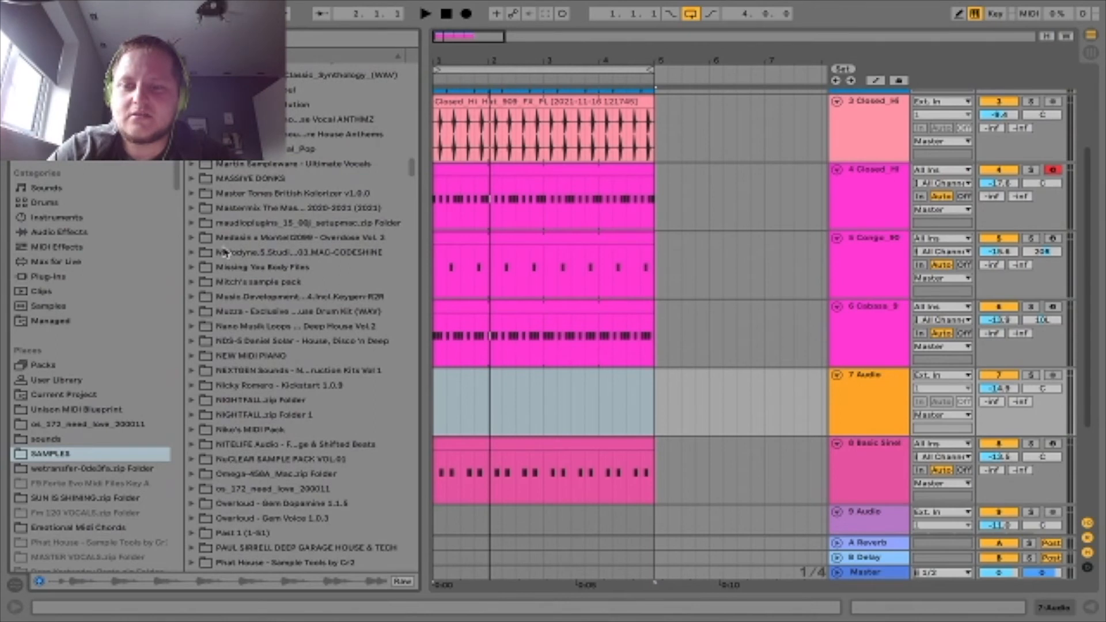
scroll(111, 352, down, 10)
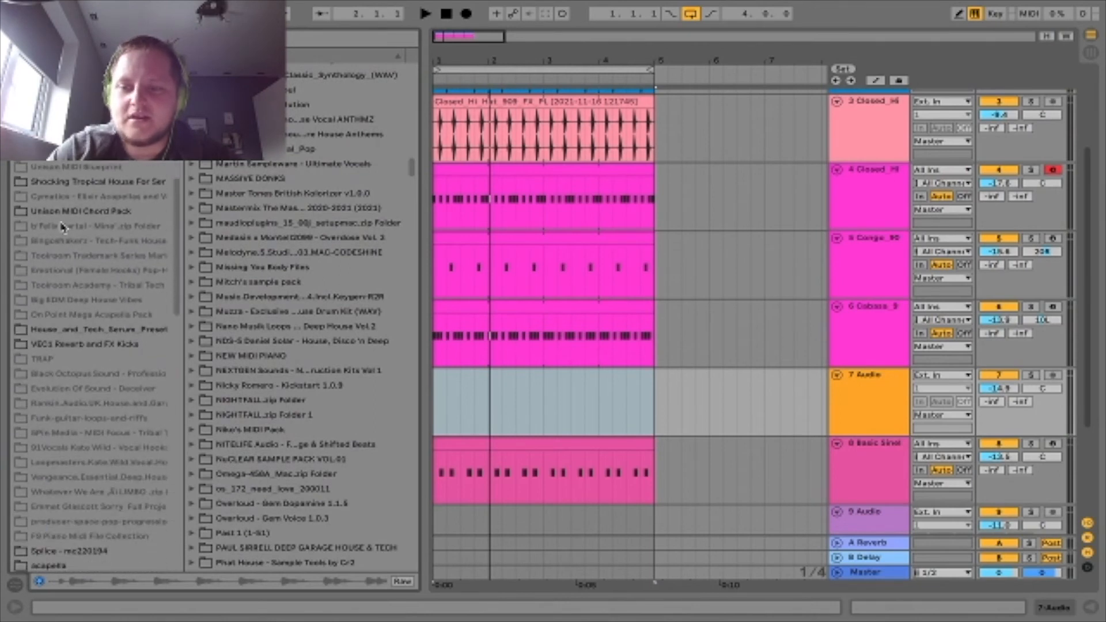
scroll(81, 493, down, 10)
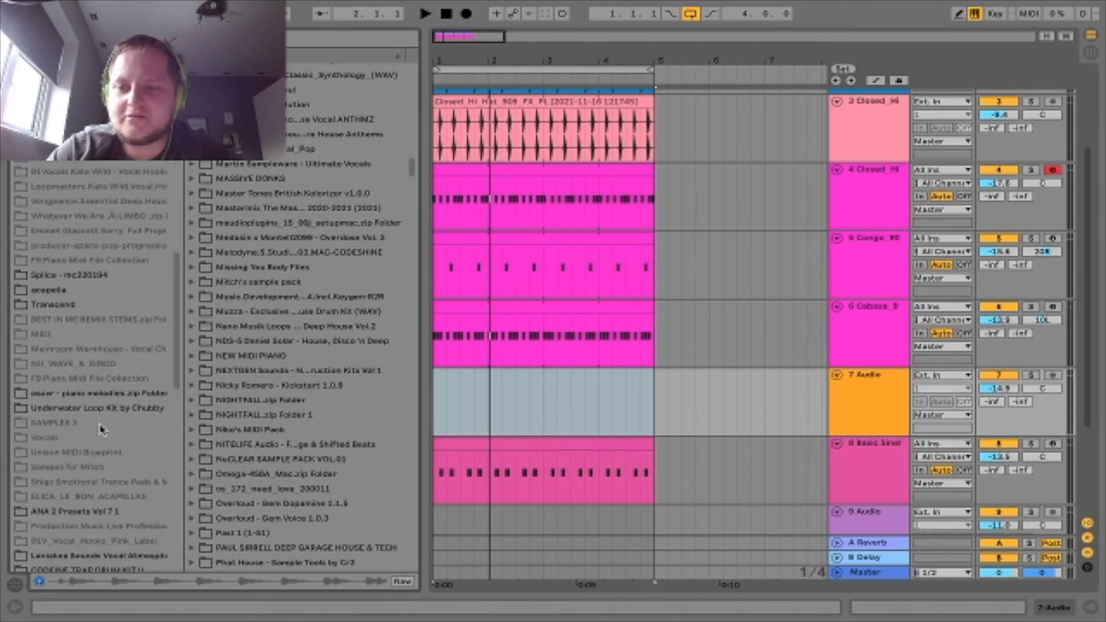
scroll(91, 390, down, 8)
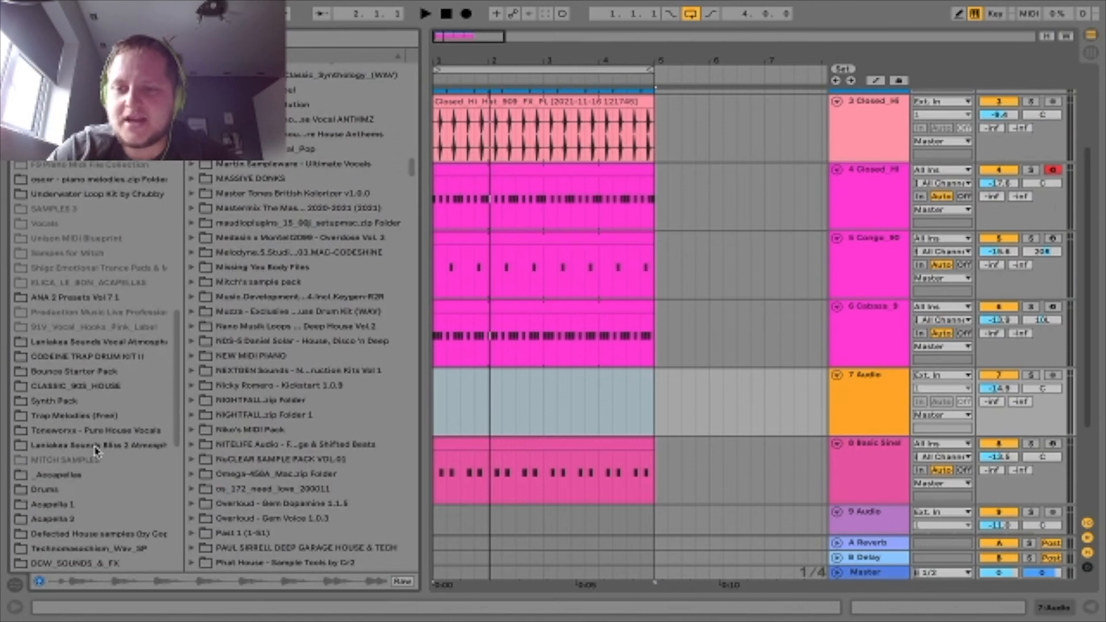
click(96, 443)
scroll(95, 451, down, 8)
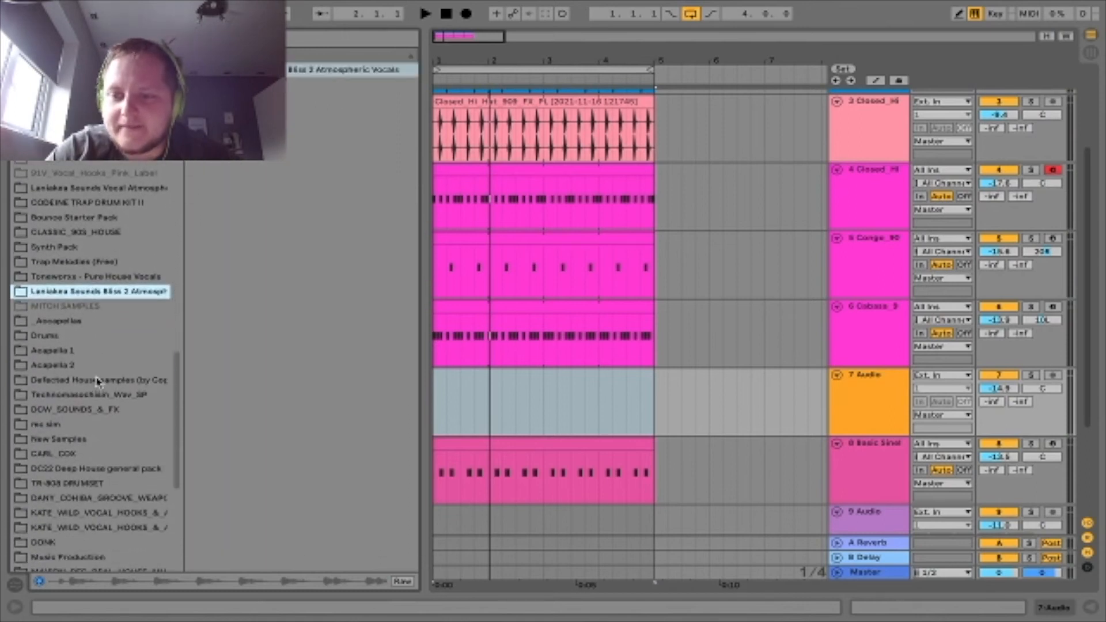
Step: Open the Defected House samples place, expand its percussion loops folder and preview the first CPR_123 loops
click(97, 381)
key(Right)
key(Down)
key(Down)
key(Down)
key(Down)
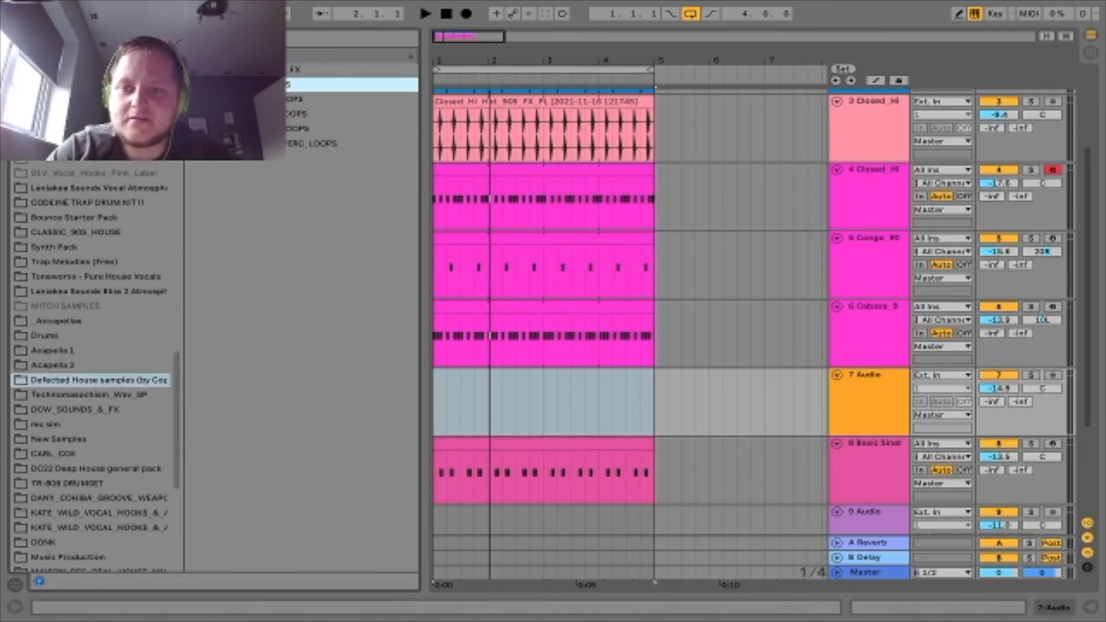
key(Down)
key(Right)
key(Down)
key(Down)
key(Down)
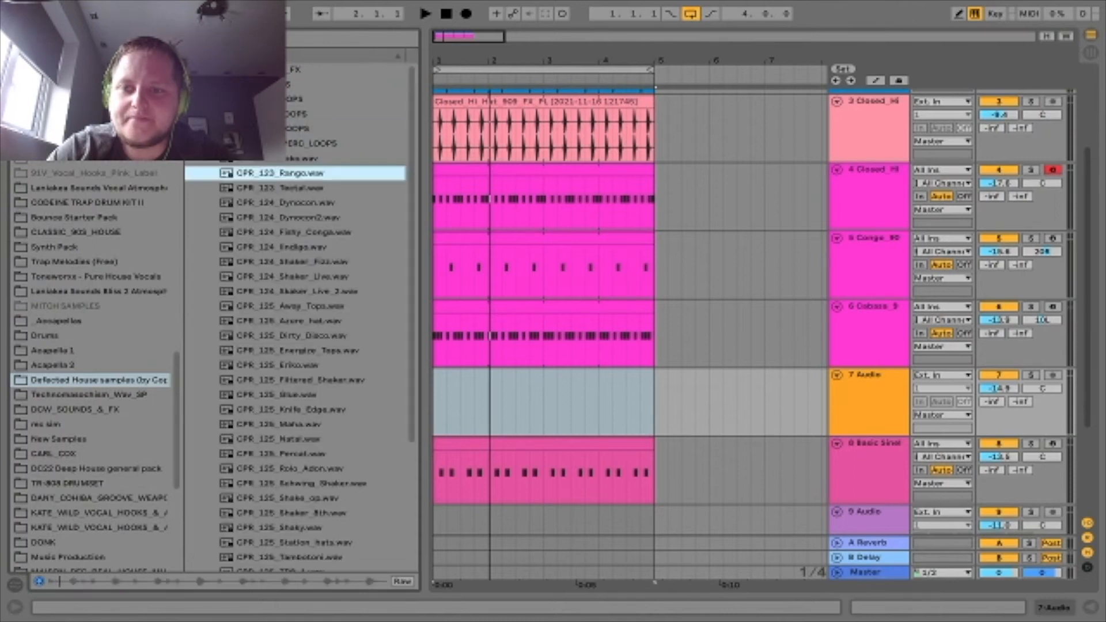
Step: Preview the CPR_124 loops, place CPR_124_Iindigo.wav at bar 1 of track 7 and extend it to bar 5
click(274, 259)
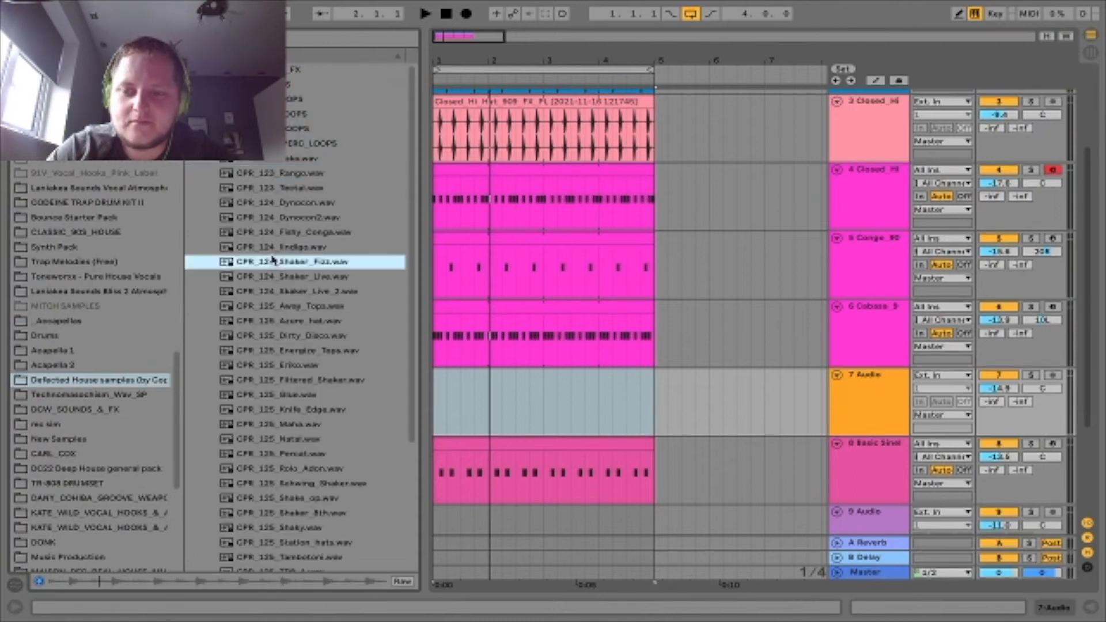
key(Up)
drag(286, 248, 453, 415)
drag(483, 372, 637, 375)
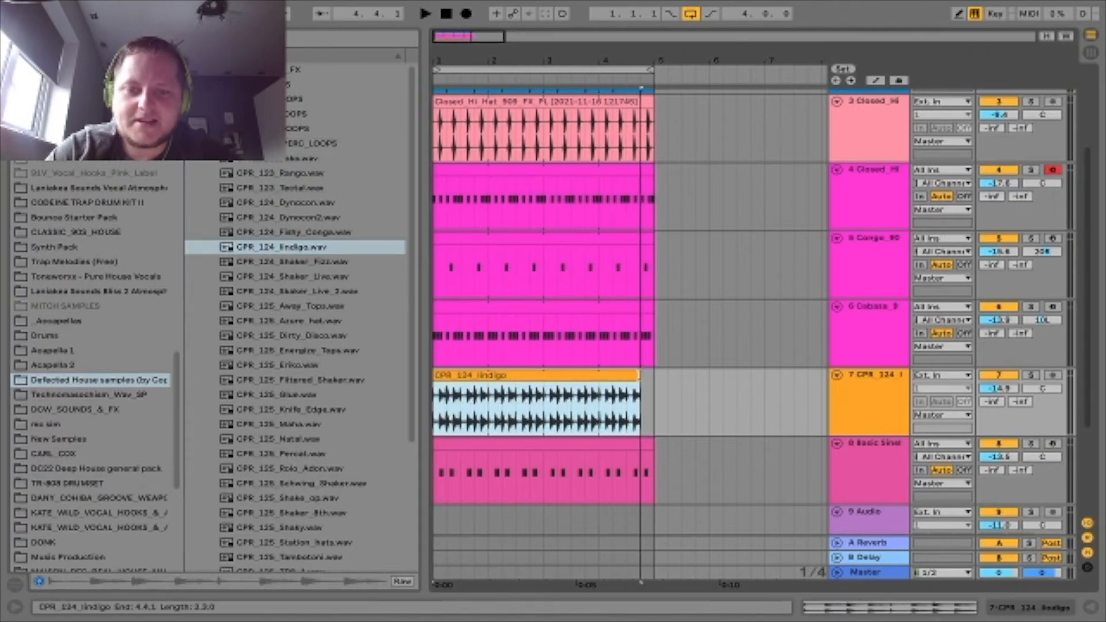
Step: Play the beat, set track 7's volume to -14.3 dB and compare the mix with and without the percussion loop
key(space)
drag(999, 389, 999, 384)
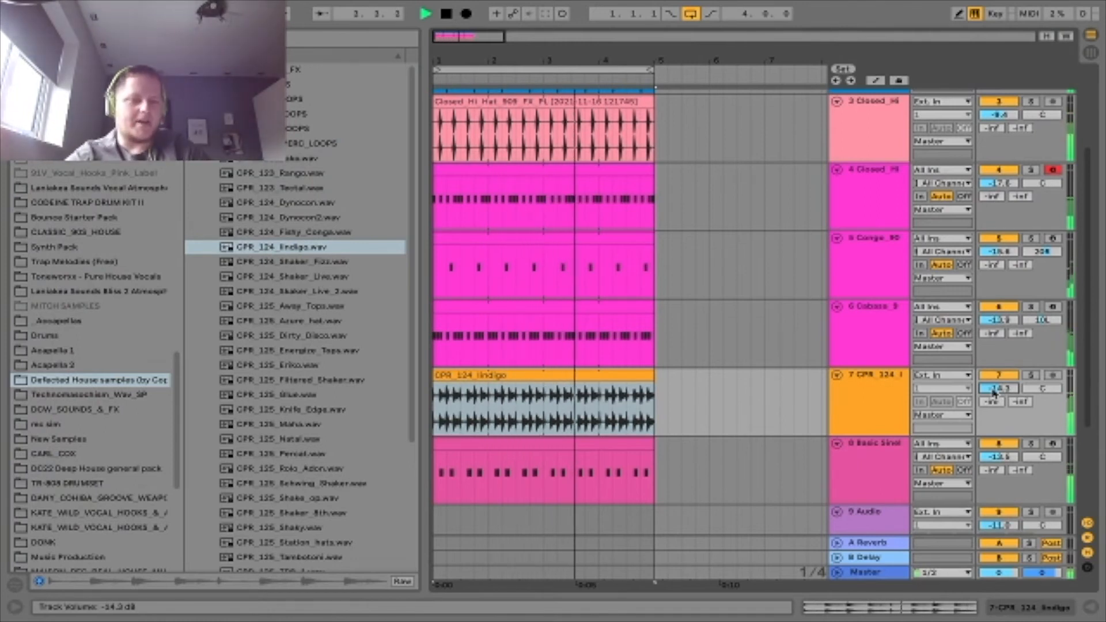
click(993, 376)
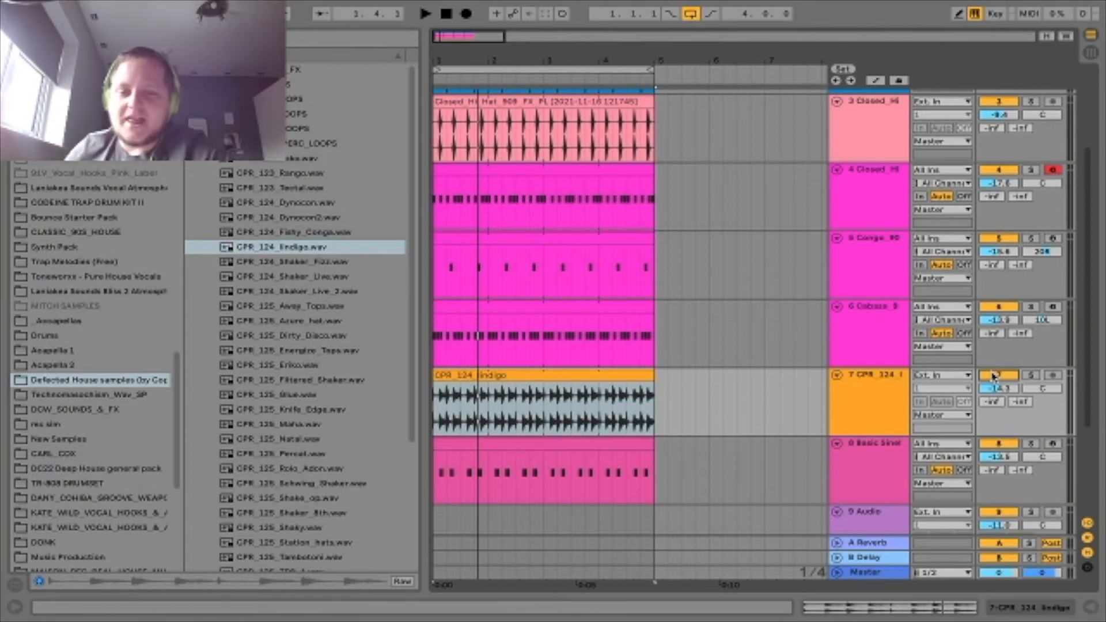
key(space)
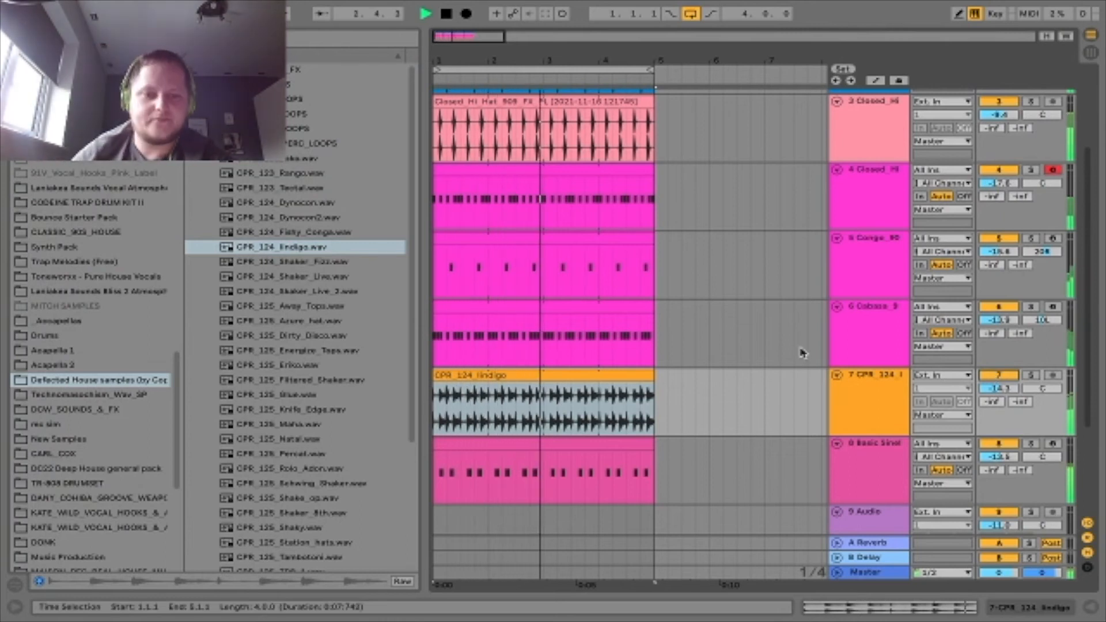
scroll(803, 352, up, 2)
scroll(851, 138, down, 3)
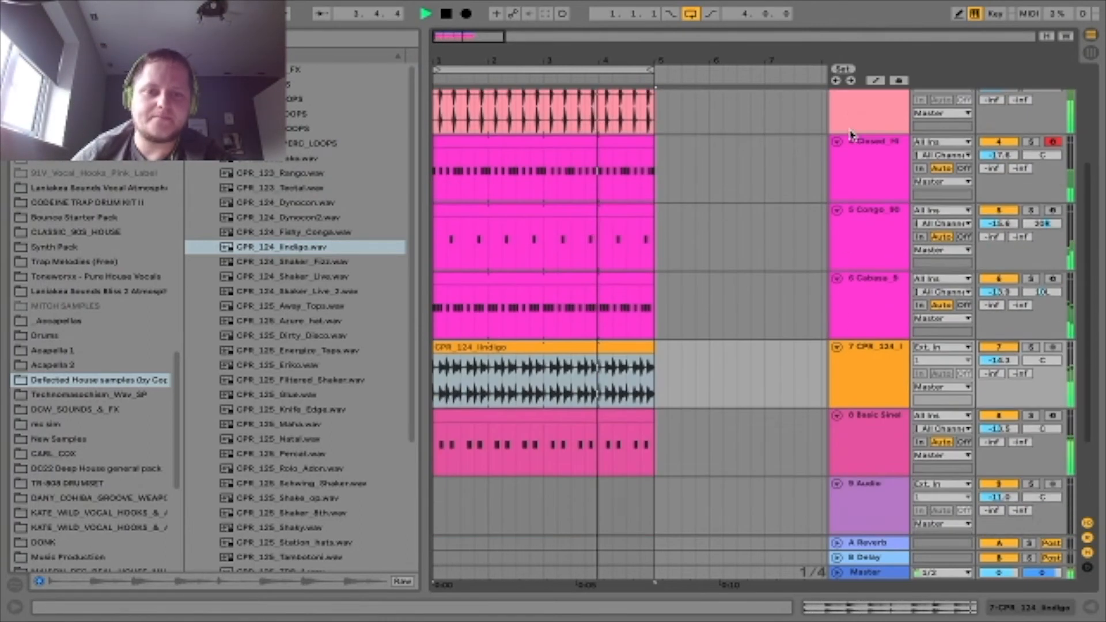
scroll(818, 134, up, 2)
scroll(767, 132, up, 2)
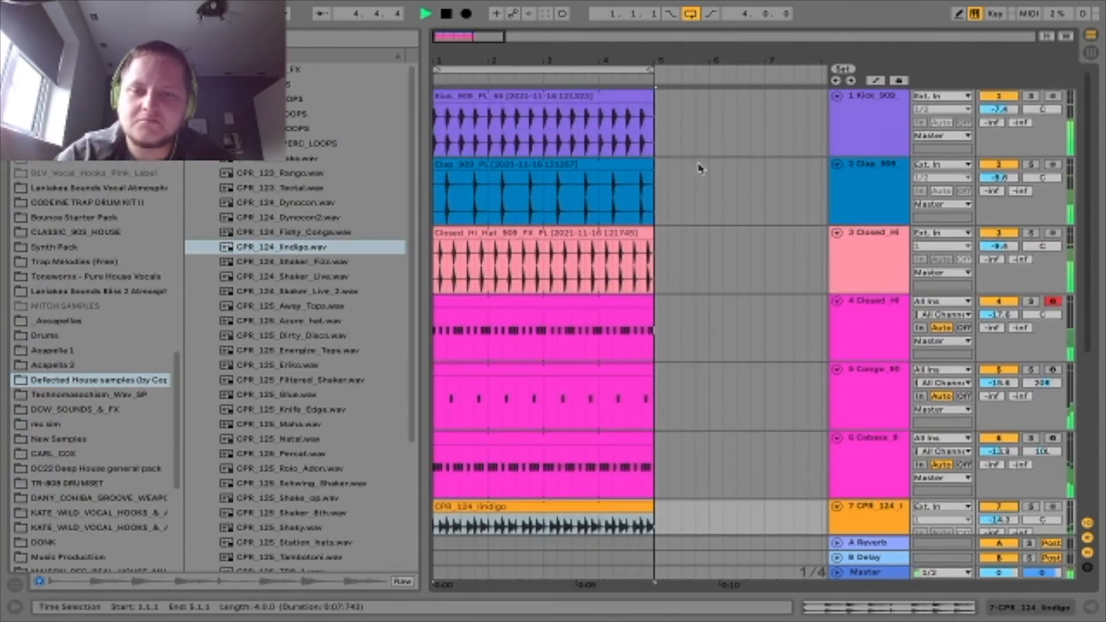
Step: Stop playback and duplicate the four-bar section across all tracks three times, filling the arrangement up to bar 17
key(space)
drag(462, 42, 464, 87)
scroll(777, 254, down, 2)
click(540, 413)
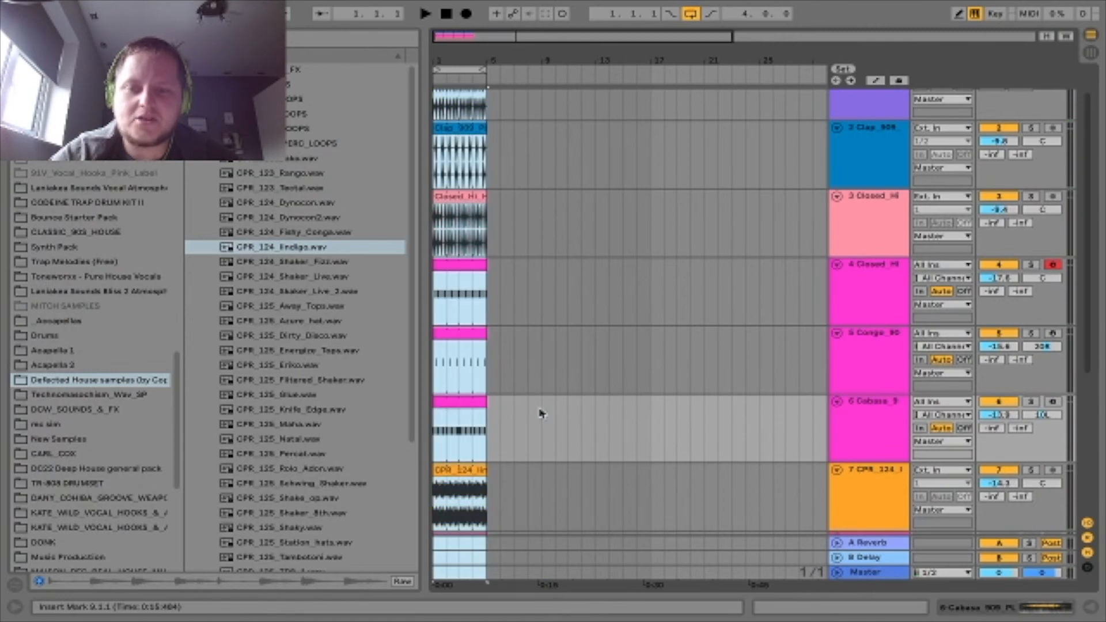
scroll(541, 238, up, 1)
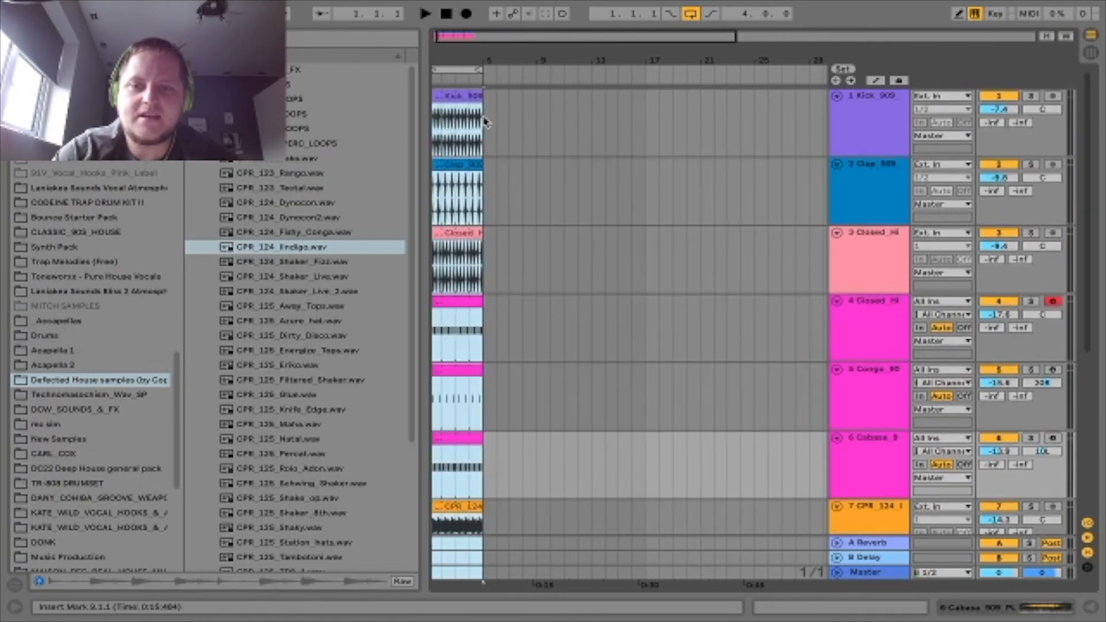
key(ctrl+a)
key(ctrl+d)
key(ctrl+d)
key(ctrl+d)
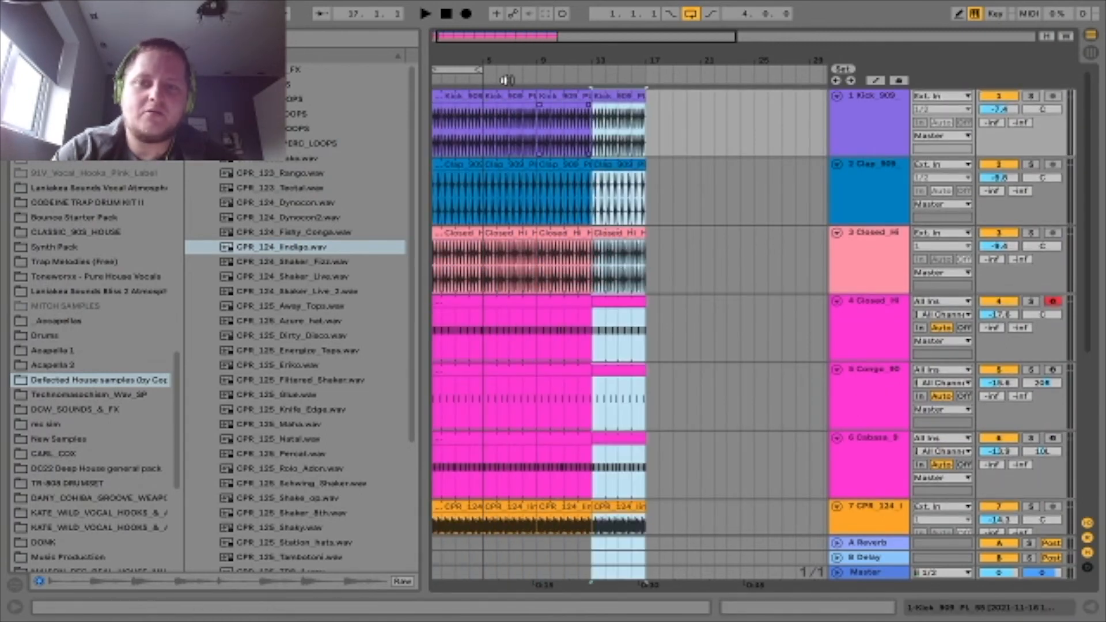
Step: Set the loop to span all clips from bar 1 to bar 17, play the arrangement and clear the selection
key(ctrl+a)
key(ctrl+l)
scroll(699, 190, down, 8)
key(space)
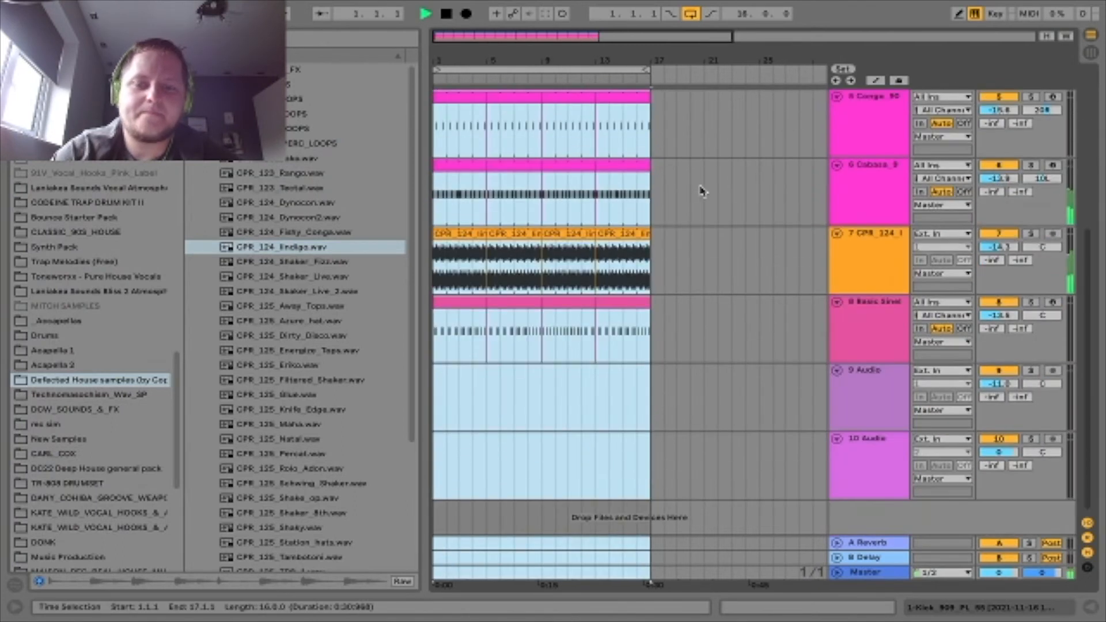
click(578, 438)
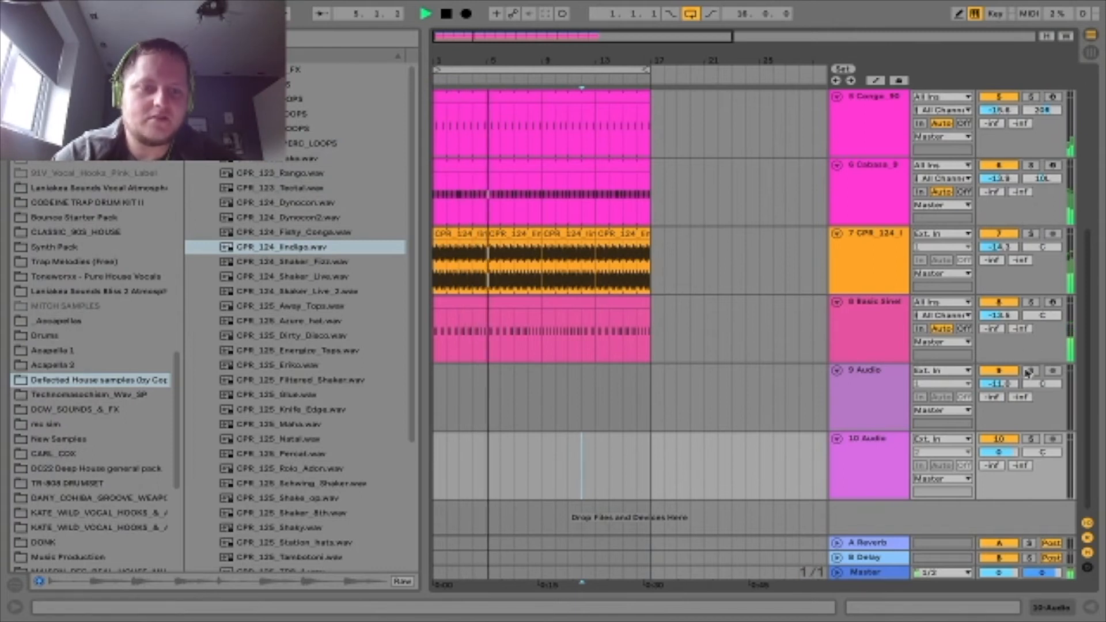
Step: Expand the Master track, check the playing arrangement's channel levels in the session mixer, and stop playback
click(837, 573)
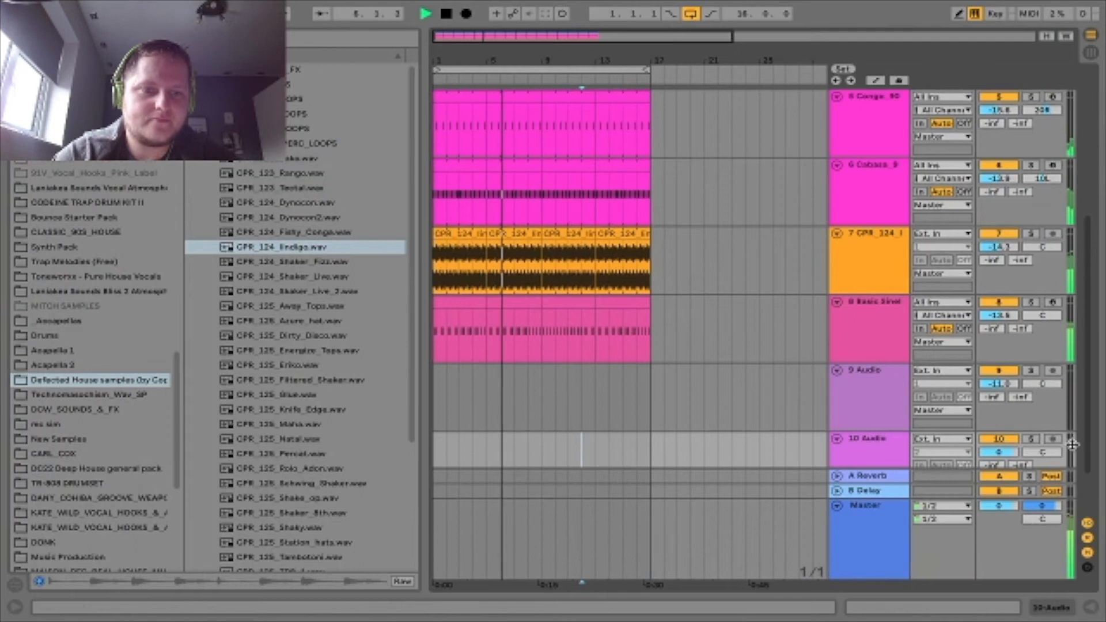
click(1091, 52)
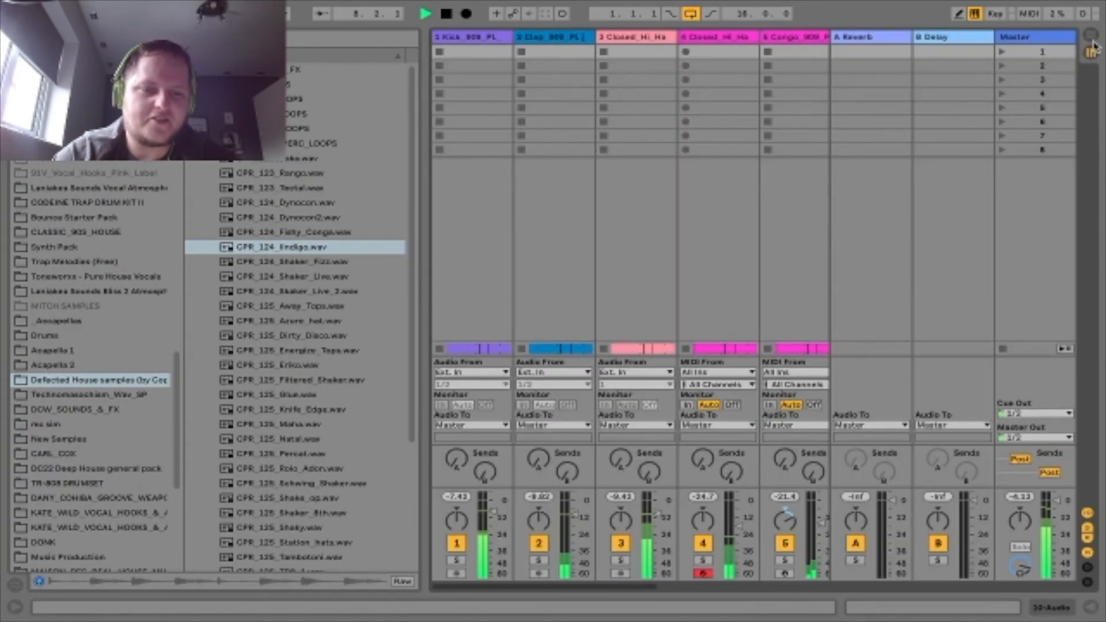
click(1091, 35)
key(space)
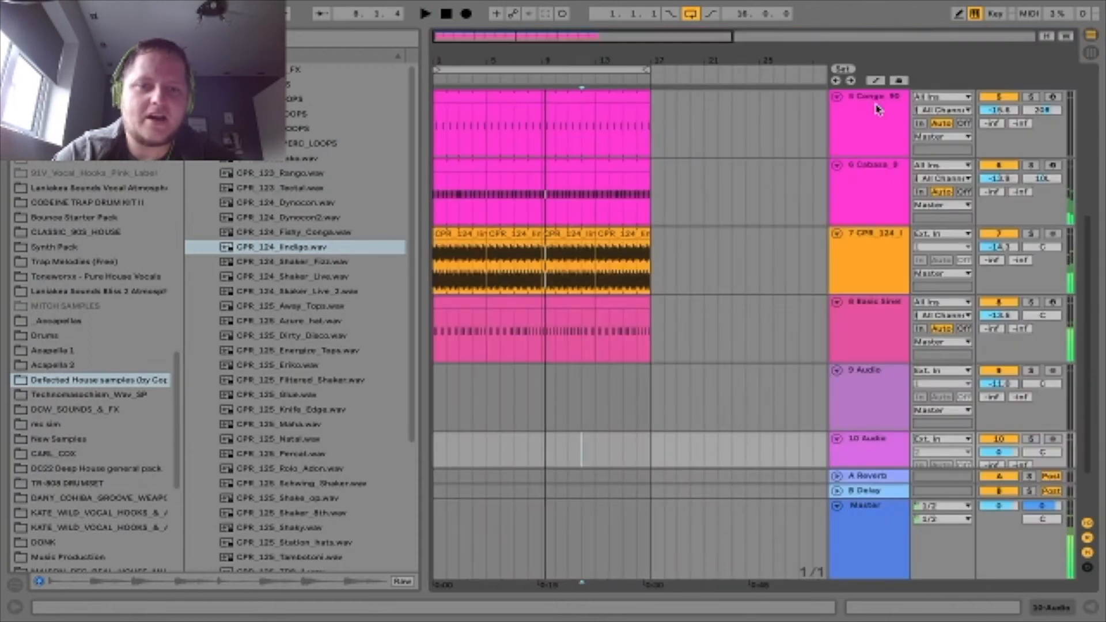
Step: Select all tracks and lower their volumes together by 2 dB, bringing the kick to -9.4 dB, and clear the selection
click(876, 107)
scroll(877, 108, up, 5)
click(872, 121)
key(ctrl+a)
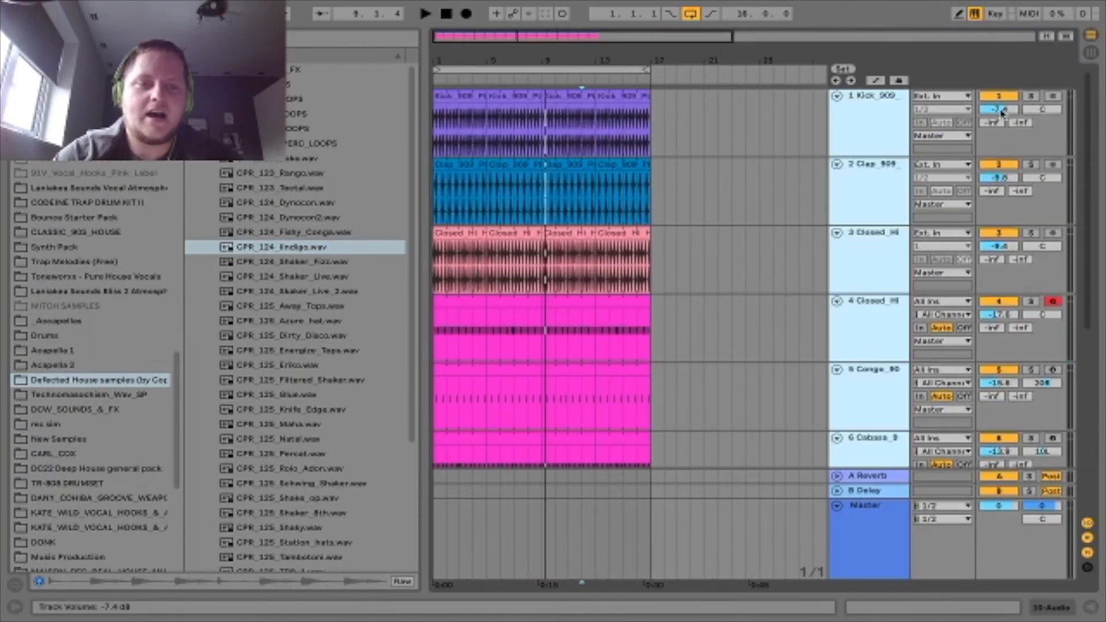
drag(1003, 113, 1002, 111)
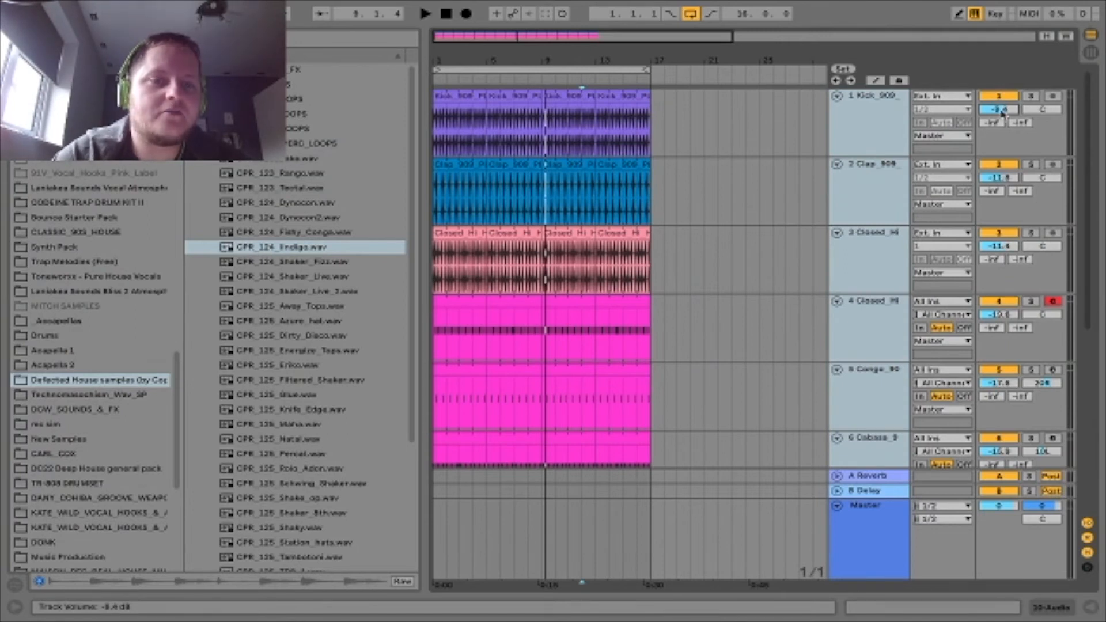
click(730, 128)
scroll(799, 204, down, 1)
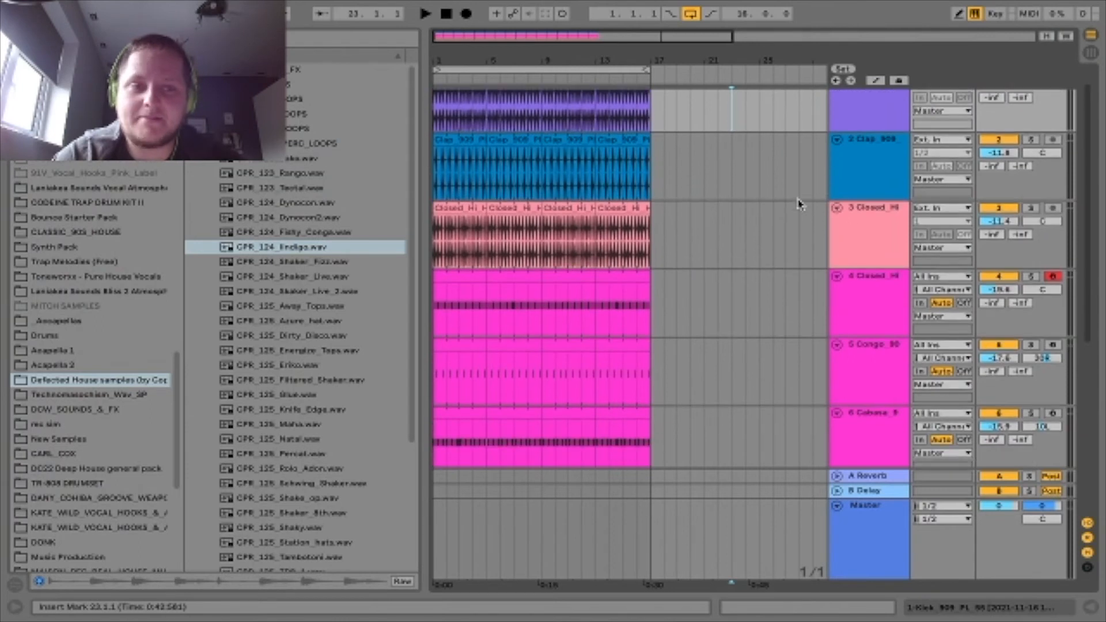
Step: Play the lowered mix from the start and check the master peak level in the session mixer
click(1090, 52)
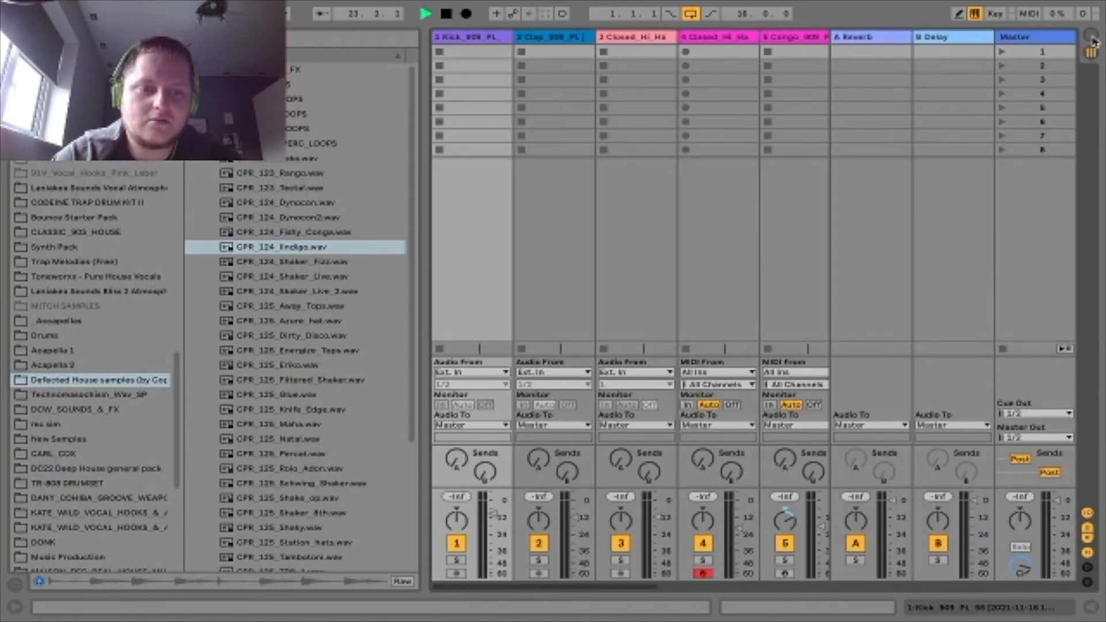
click(1092, 36)
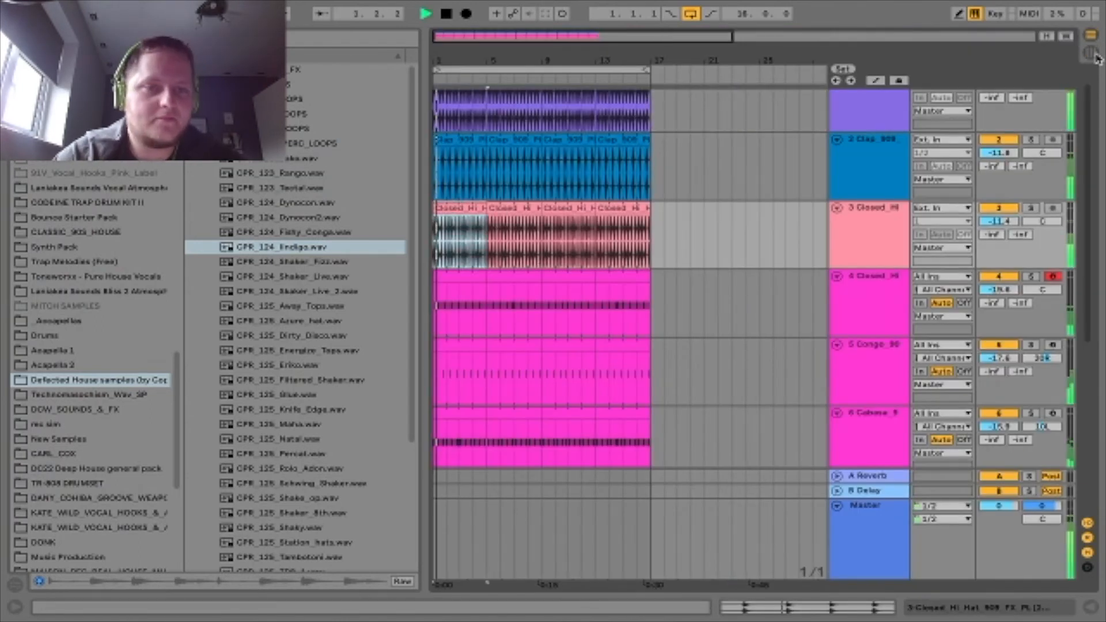
click(1092, 53)
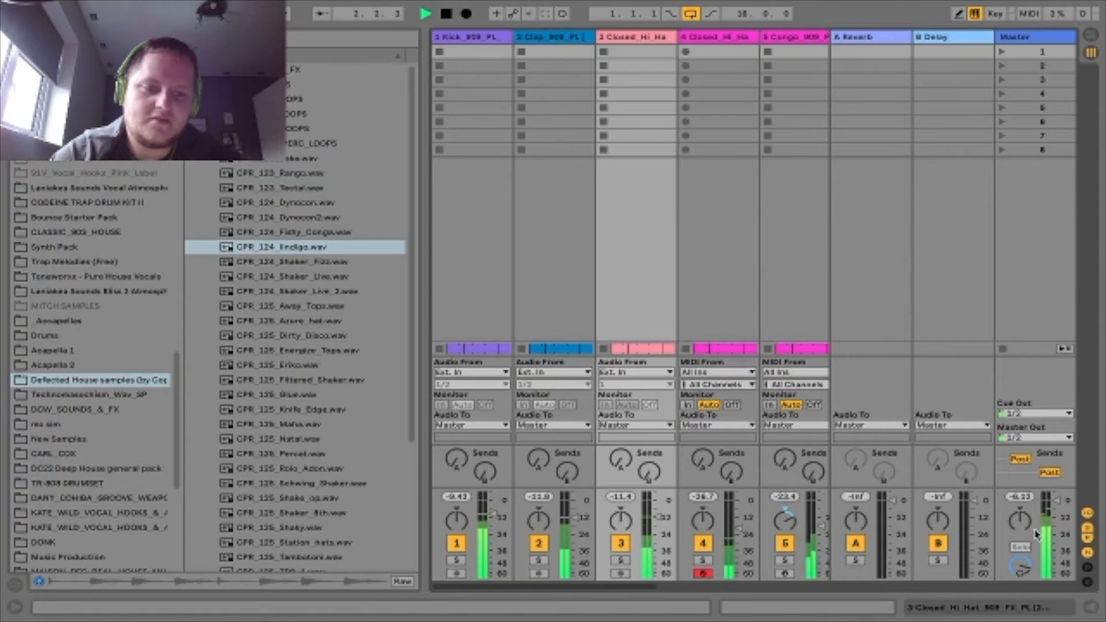
click(1092, 37)
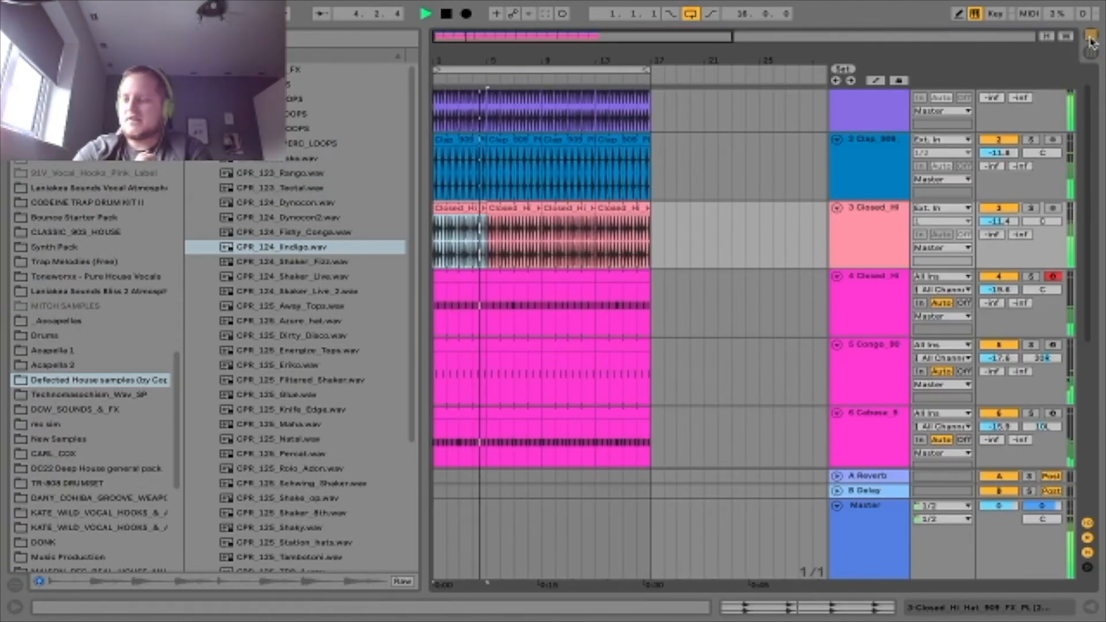
Step: Open the first bass clip on track 8 in an enlarged note editor and play it against the beat
scroll(719, 260, down, 5)
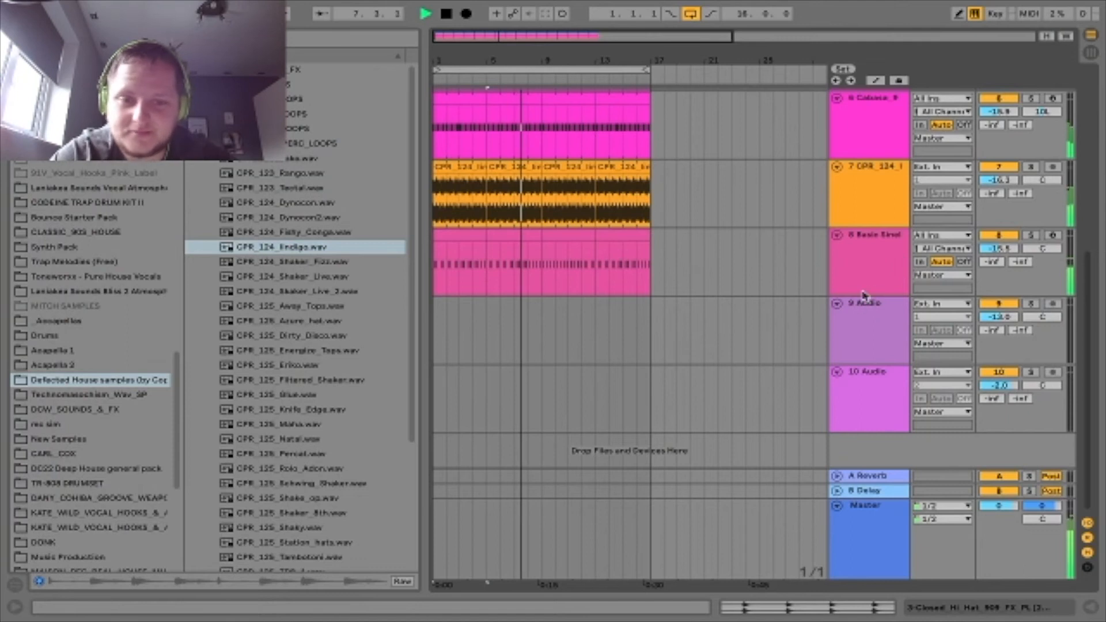
double_click(468, 238)
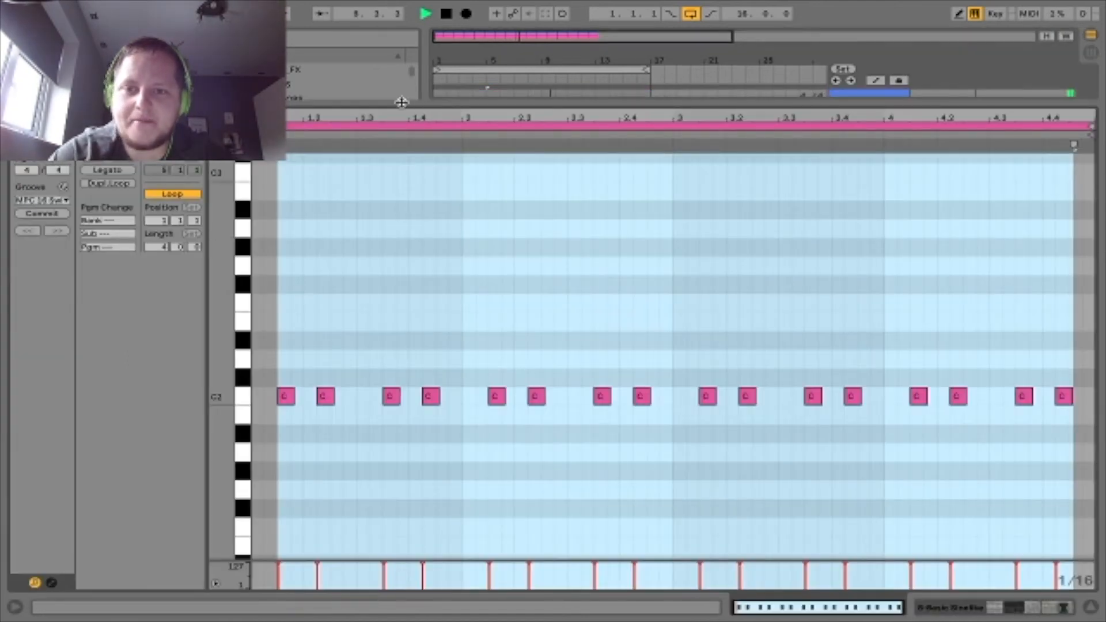
key(ctrl+alt+l)
key(space)
key(ctrl+alt+l)
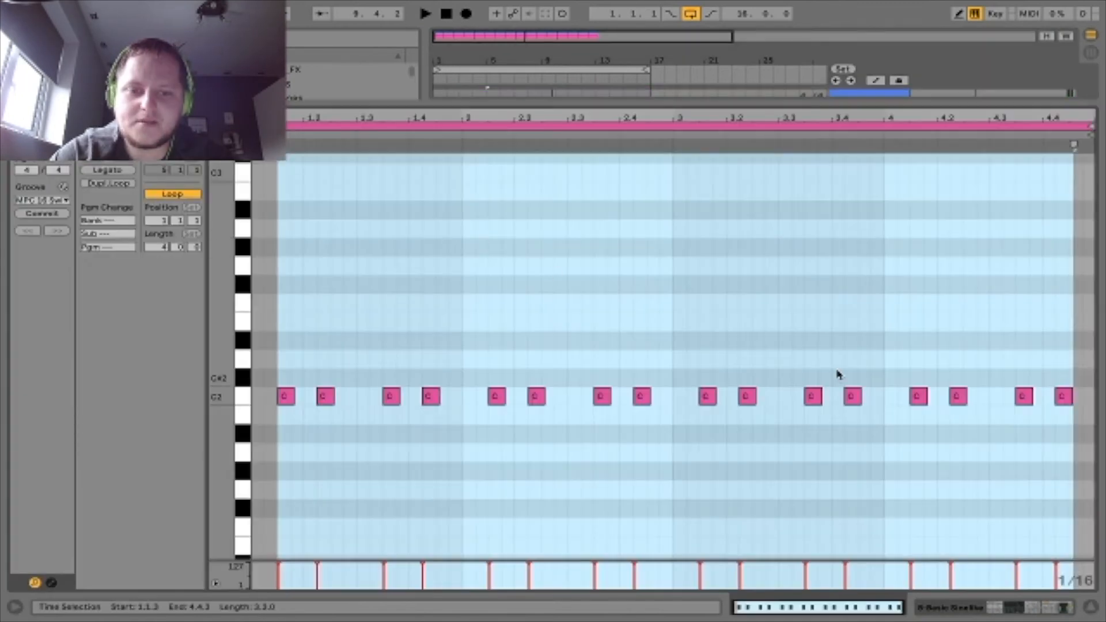
key(space)
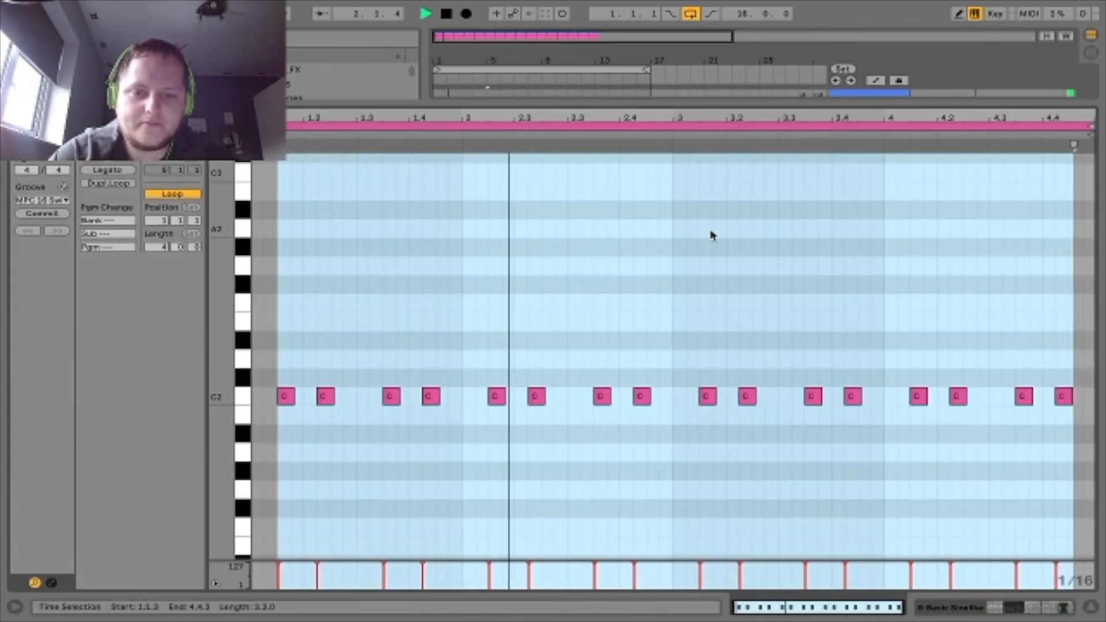
key(space)
Step: Try a bass variation with bar 3's note pairs on G1 and A1 and bar 4's first pair on B1, and listen to it
drag(758, 343, 670, 420)
drag(865, 360, 766, 430)
key(Down)
key(Down)
drag(986, 364, 897, 423)
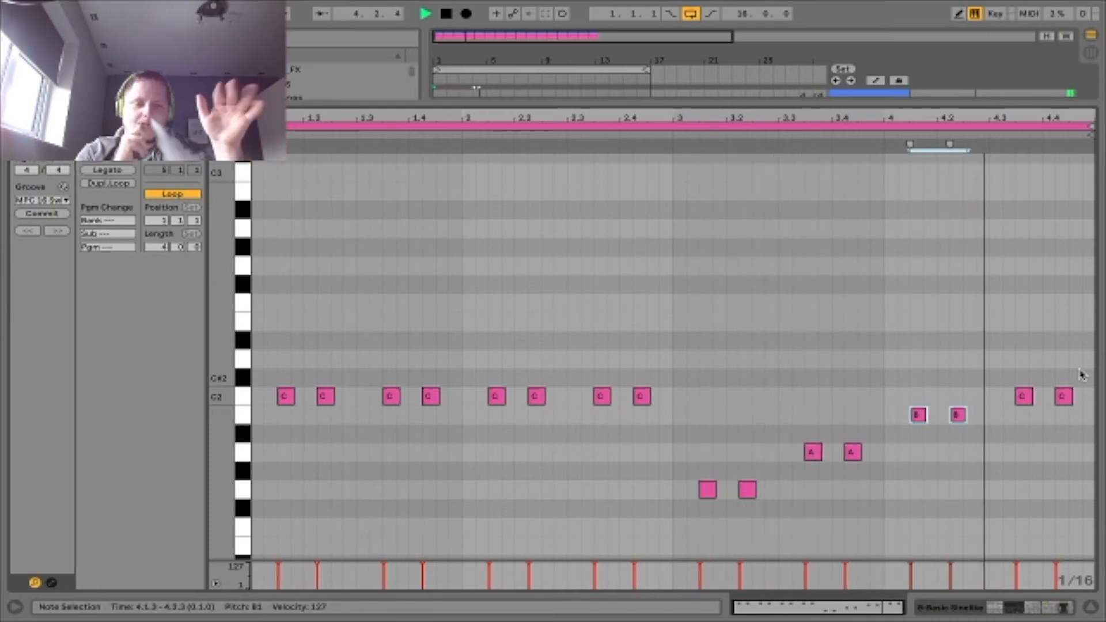
key(space)
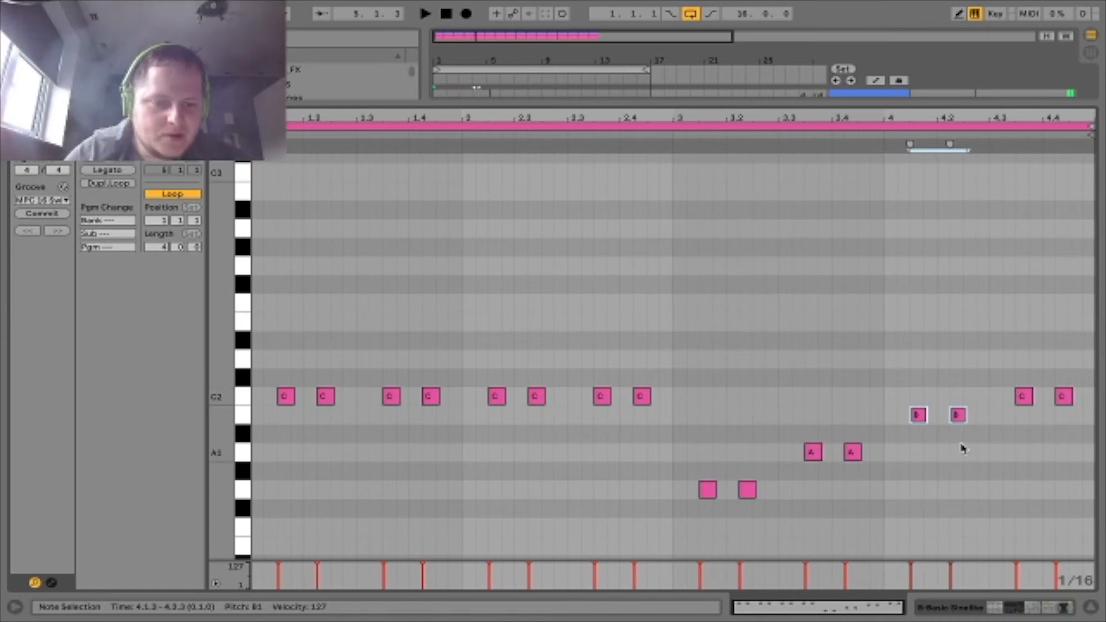
Step: Move both pairs of bass notes in bar 3 back up to C2
drag(739, 470, 766, 459)
key(Down)
key(Up)
key(Up)
key(Up)
key(Up)
key(Up)
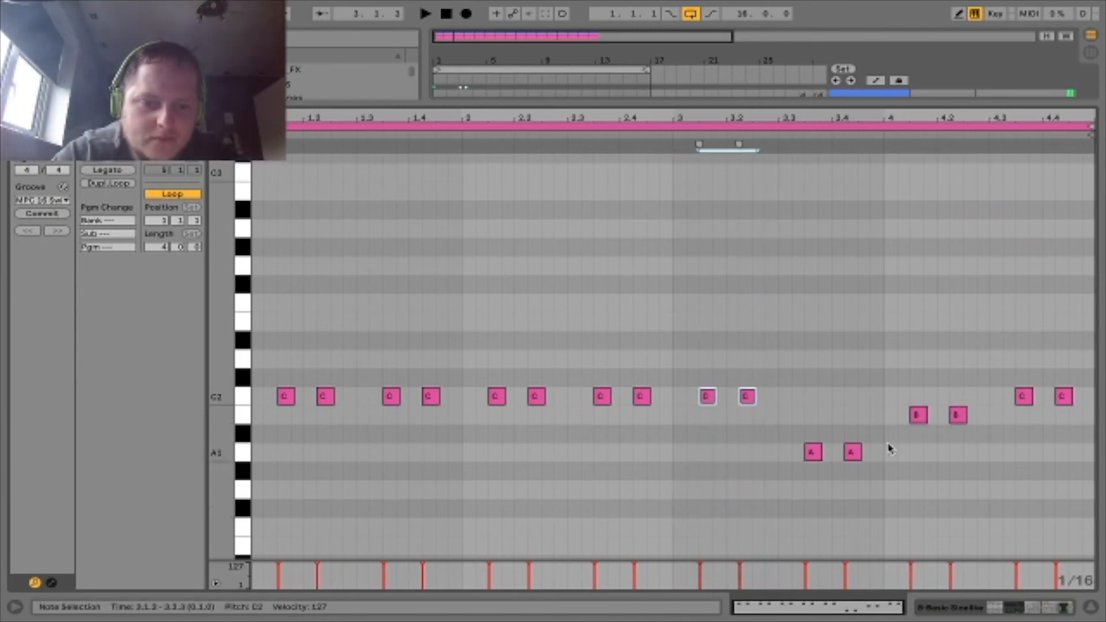
drag(889, 449, 745, 486)
key(Up)
key(Up)
key(Up)
Step: Move all four bass notes in bar 4 down to G1, listen to the pattern and close the note editor
drag(974, 389, 894, 455)
key(Down)
key(Down)
key(Down)
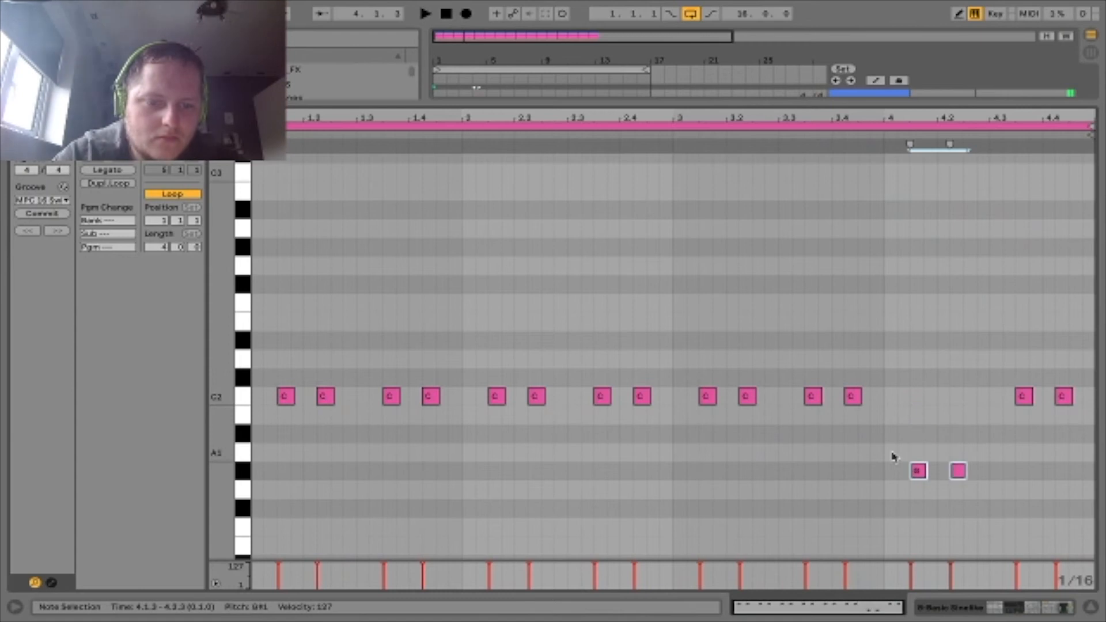
key(Down)
drag(1094, 354, 993, 423)
key(Down)
key(Down)
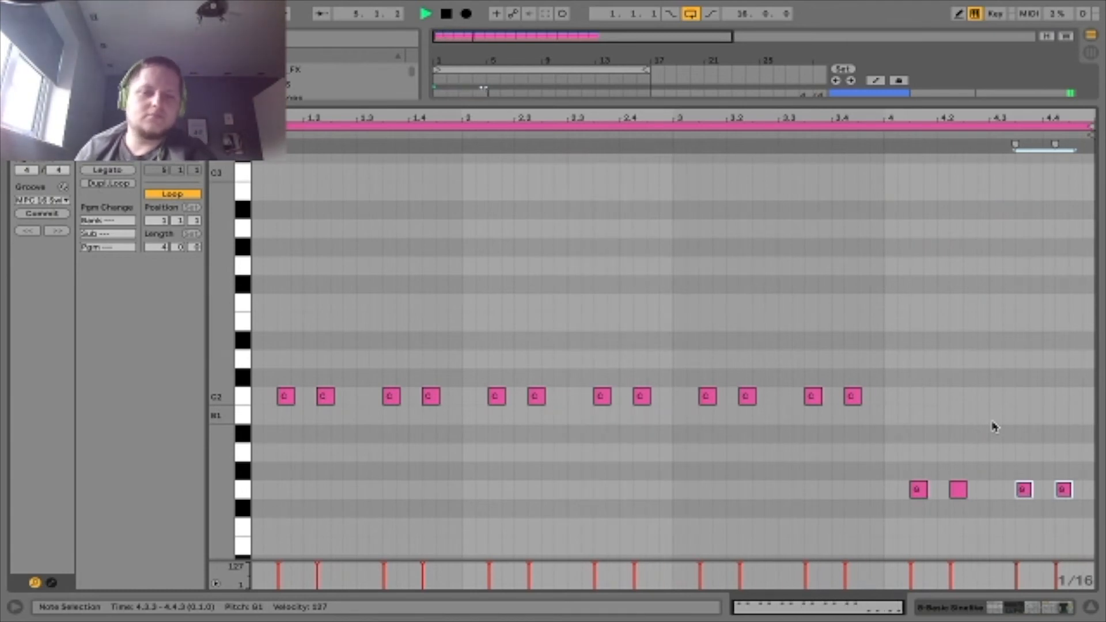
key(alt+super+l)
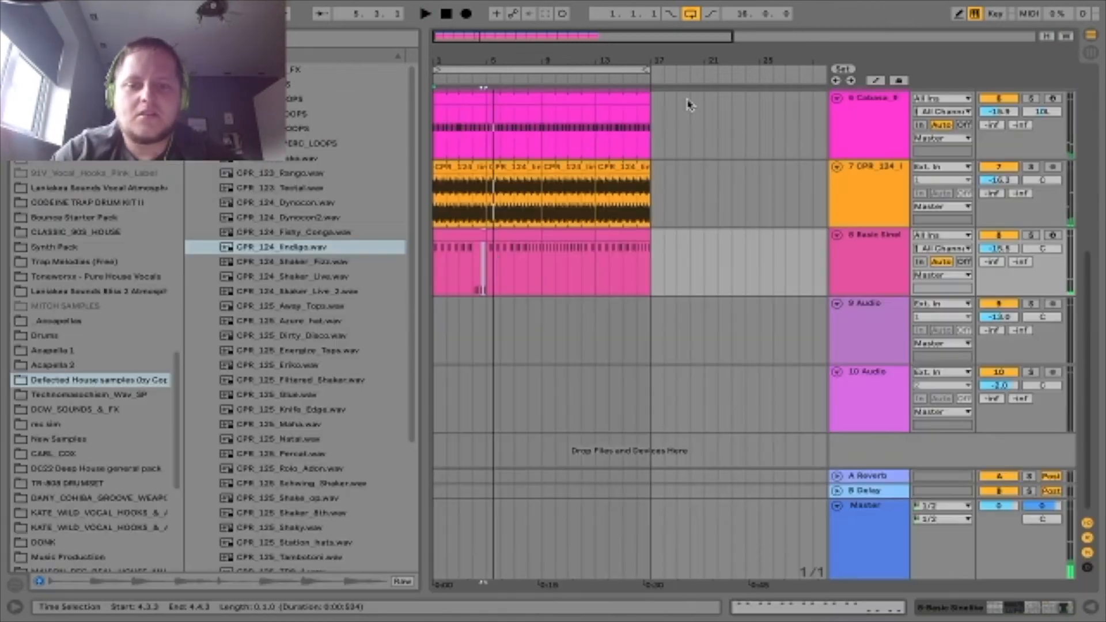
Step: Repeat the edited bass pattern on track 8 up to bar 17, play it and show the track's devices
click(473, 239)
drag(479, 237, 662, 261)
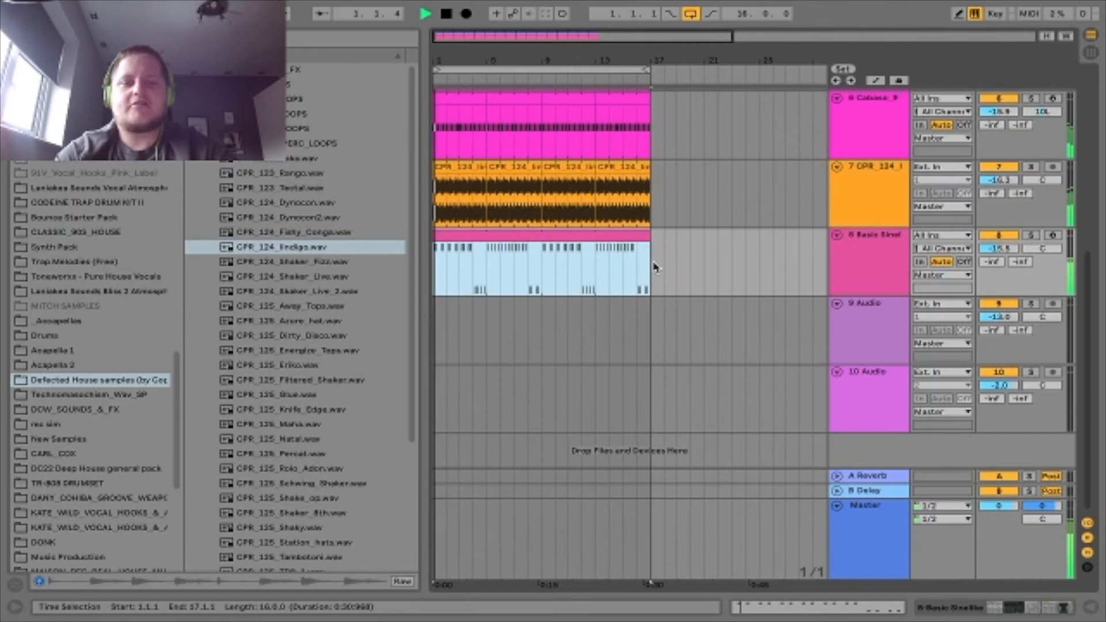
double_click(863, 267)
key(space)
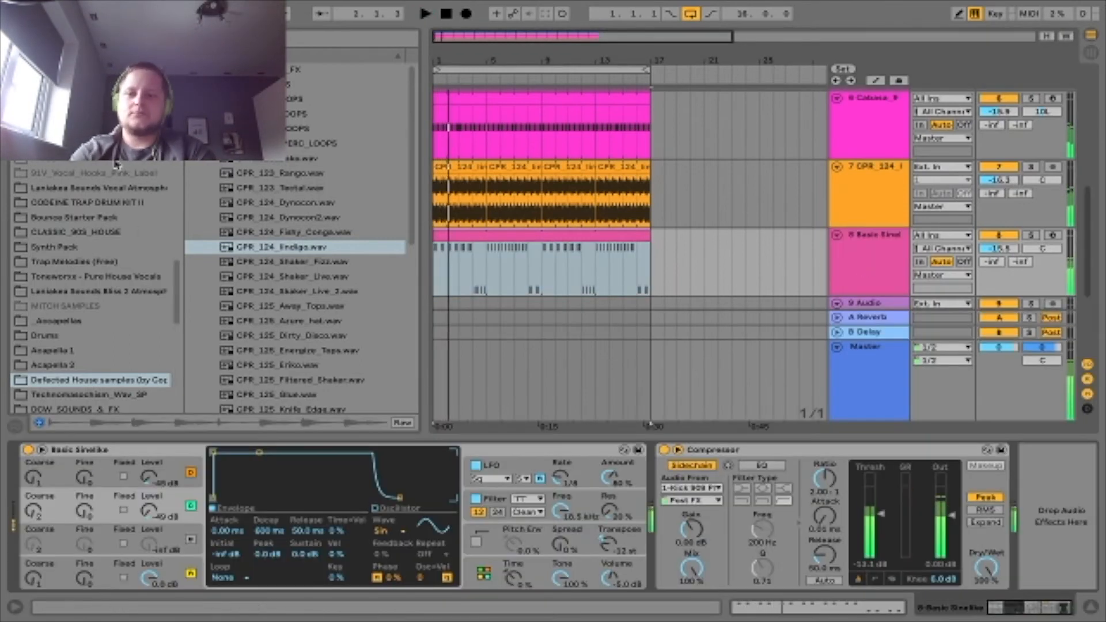
Step: Insert an EQ Eight from the audio effects between Basic Sinelike and the Compressor on the bass track
scroll(114, 170, up, 10)
click(64, 232)
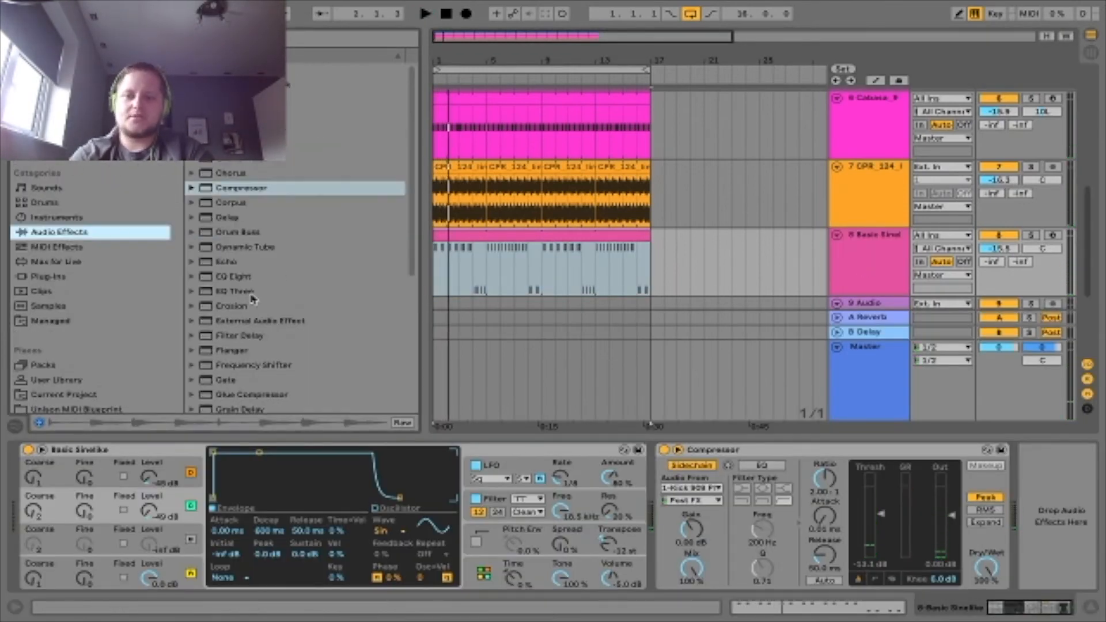
drag(239, 282, 663, 513)
Step: Set the bass EQ's band 1 to a steep low cut and band 8 to a steep high cut at about 150 Hz, and play it
click(720, 569)
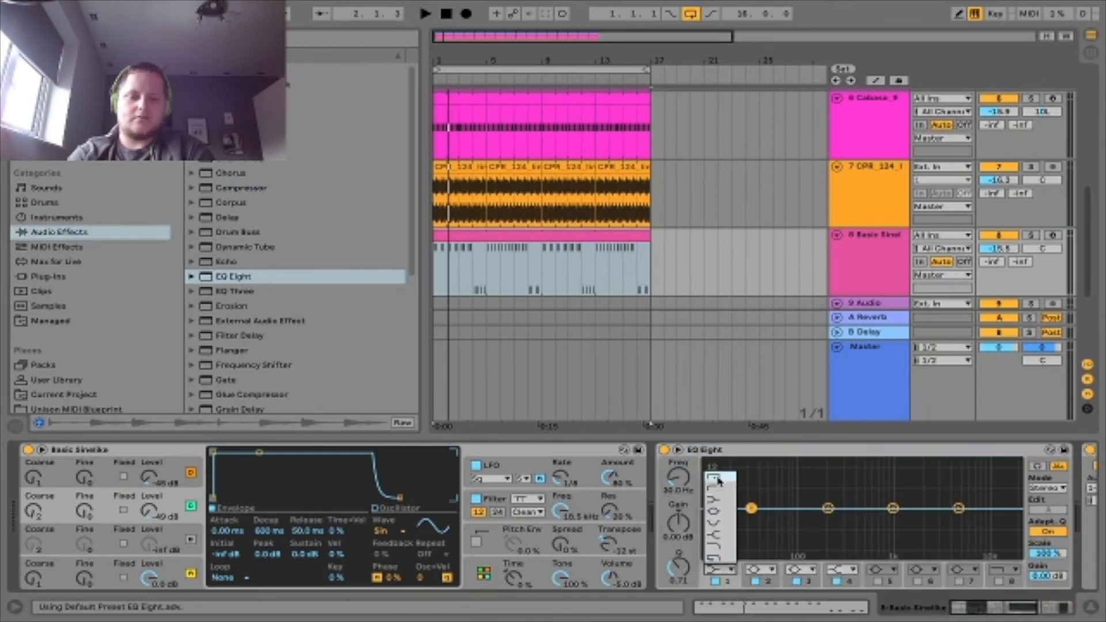
click(718, 479)
click(1007, 570)
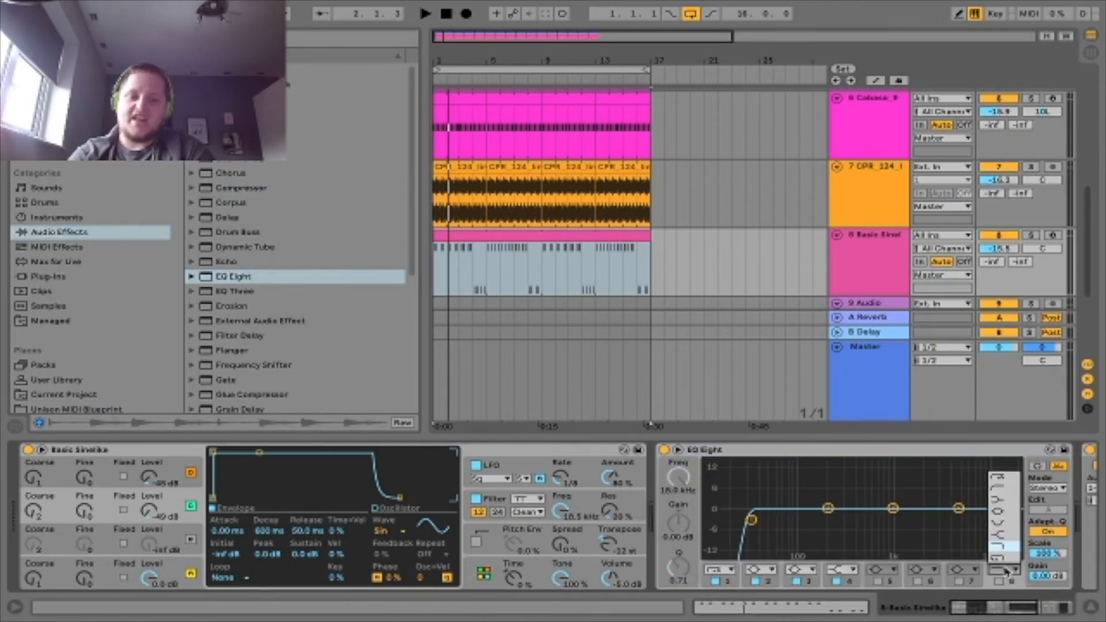
click(997, 559)
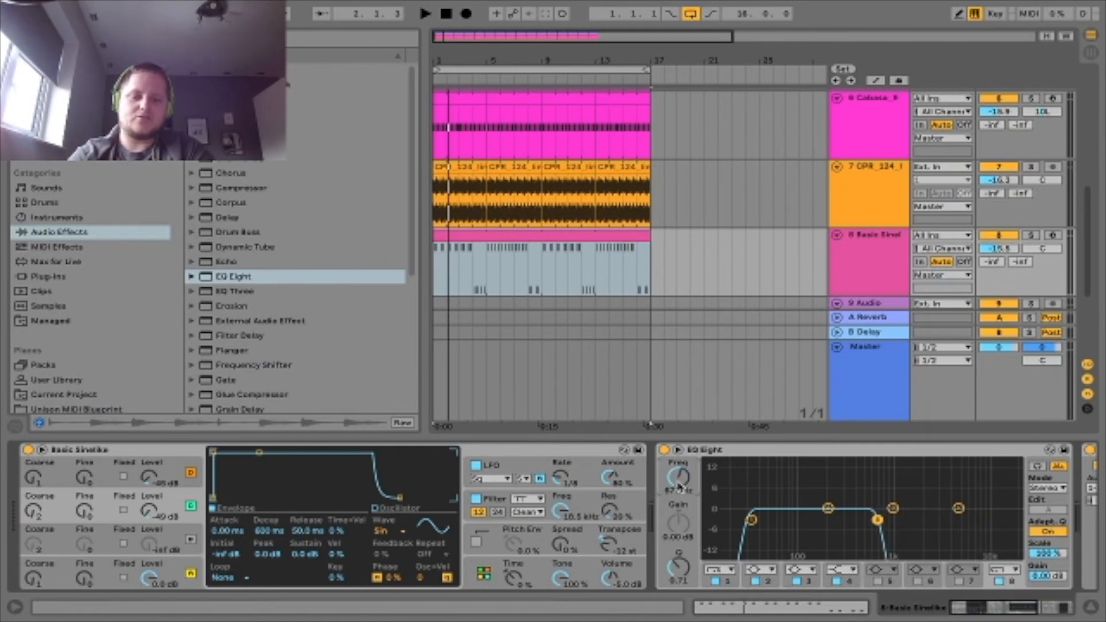
key(space)
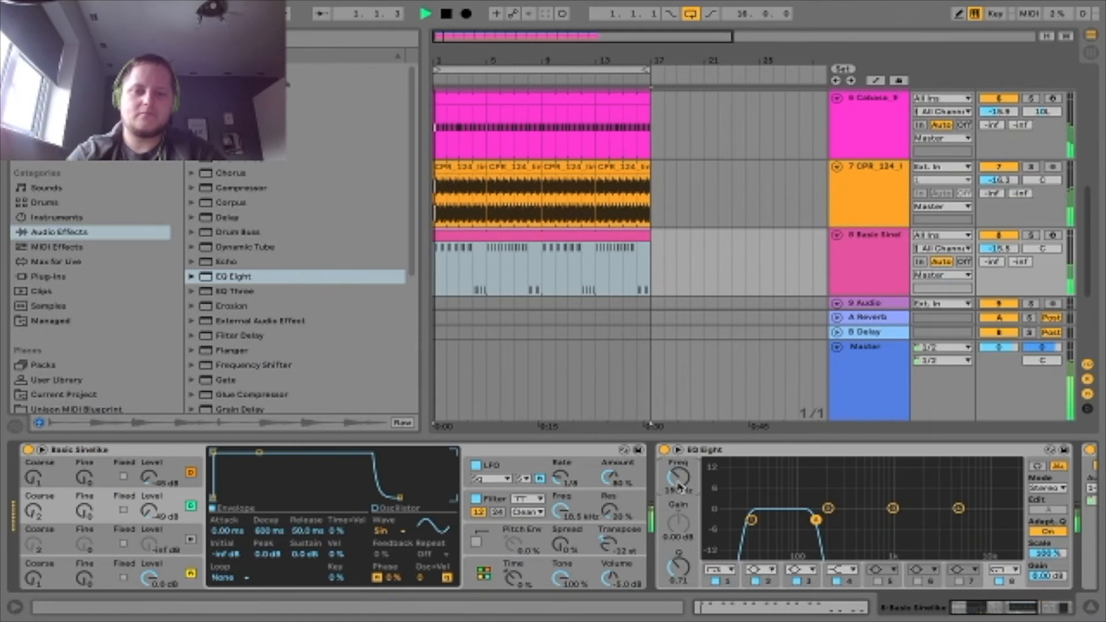
Step: Solo the kick on track 1, stop playback and insert an EQ Eight on that track
click(723, 439)
scroll(723, 441, up, 10)
key(space)
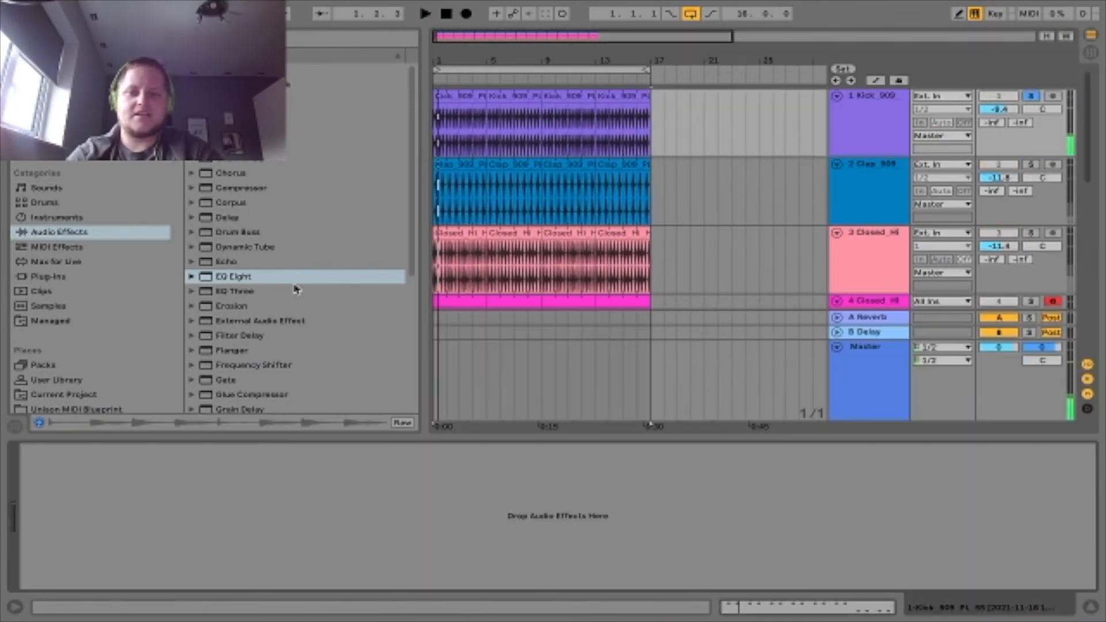
drag(226, 269, 285, 539)
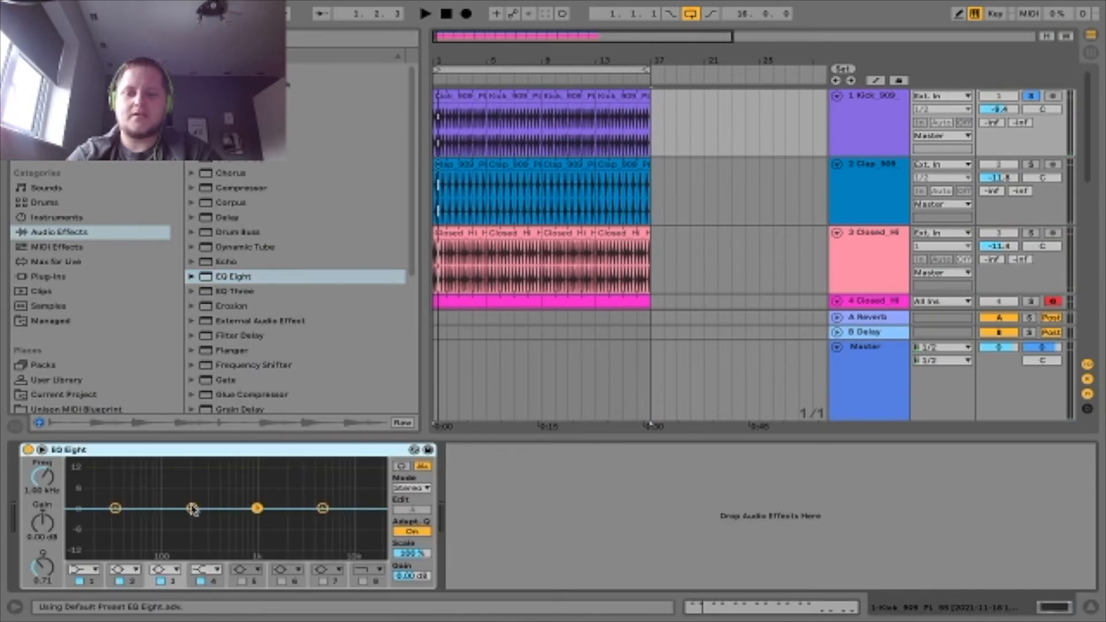
Step: Dip the kick EQ's band 2 near 500 Hz, lower band 4 about 4 dB at 2.7 kHz, and set band 1 to low cut
drag(193, 510, 219, 514)
drag(323, 508, 301, 518)
key(space)
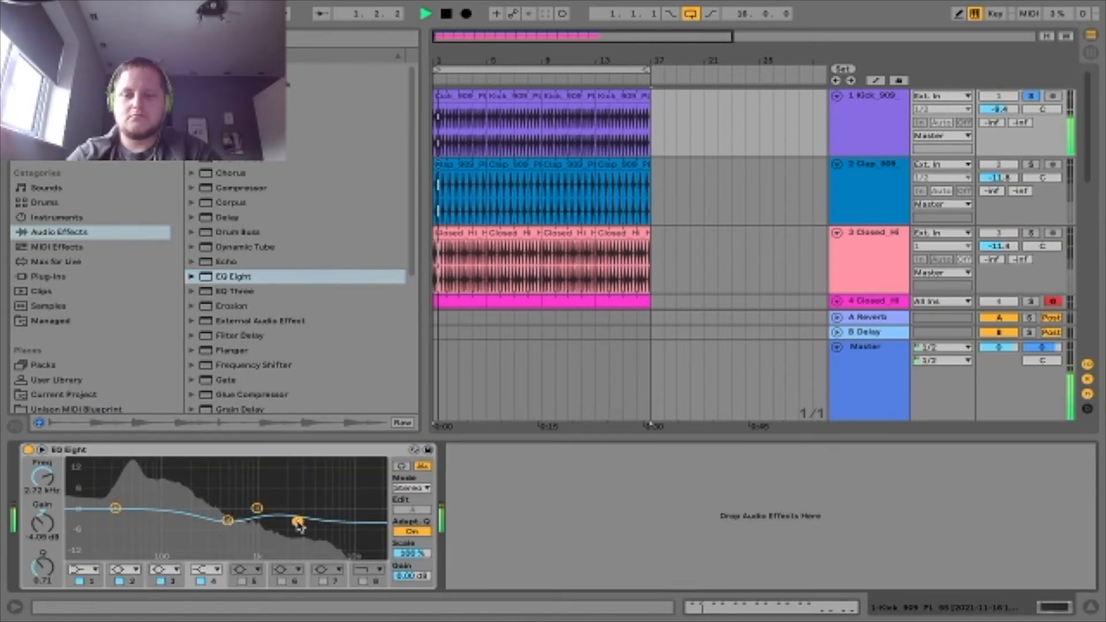
click(83, 569)
click(84, 491)
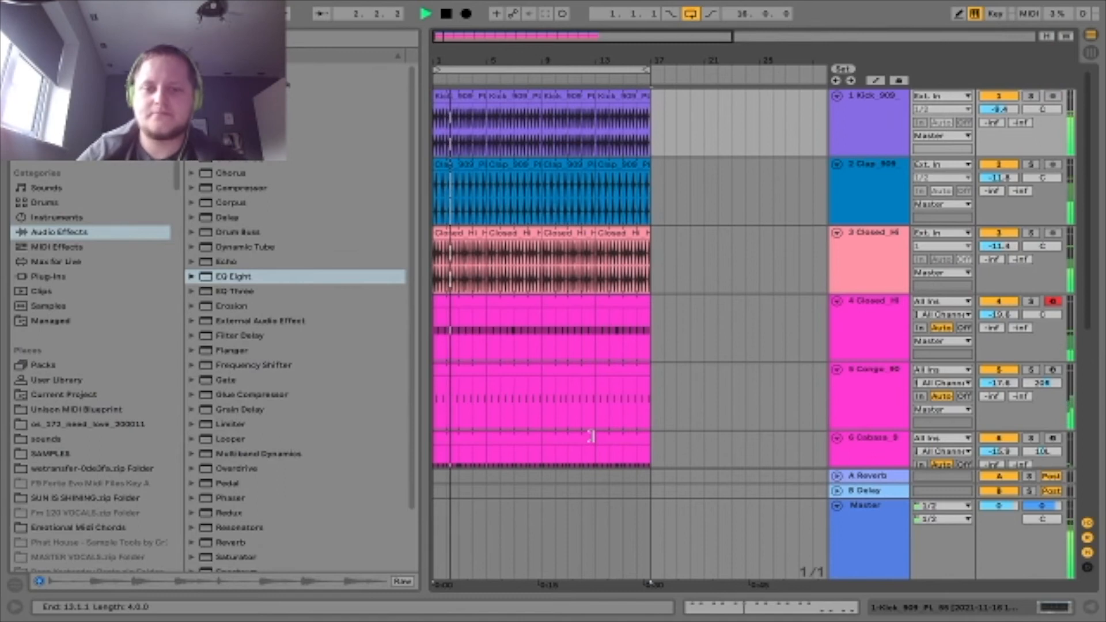
Step: Briefly solo the percussion loop on track 7, stop playback and insert an EQ Eight on that track
scroll(928, 289, down, 3)
click(1032, 422)
click(1032, 422)
key(space)
double_click(864, 427)
drag(267, 286, 167, 548)
Step: Set the percussion loop EQ's band 1 to a steep low cut at about 1.2 kHz during playback and close the device view
click(85, 570)
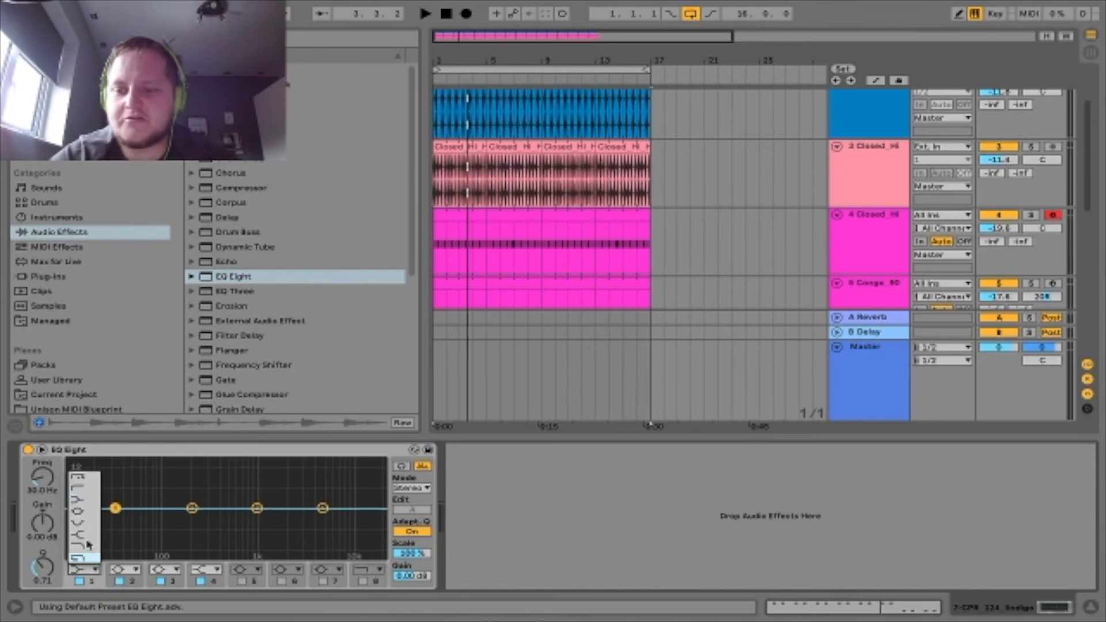
click(82, 477)
key(space)
drag(115, 508, 269, 520)
drag(52, 484, 52, 487)
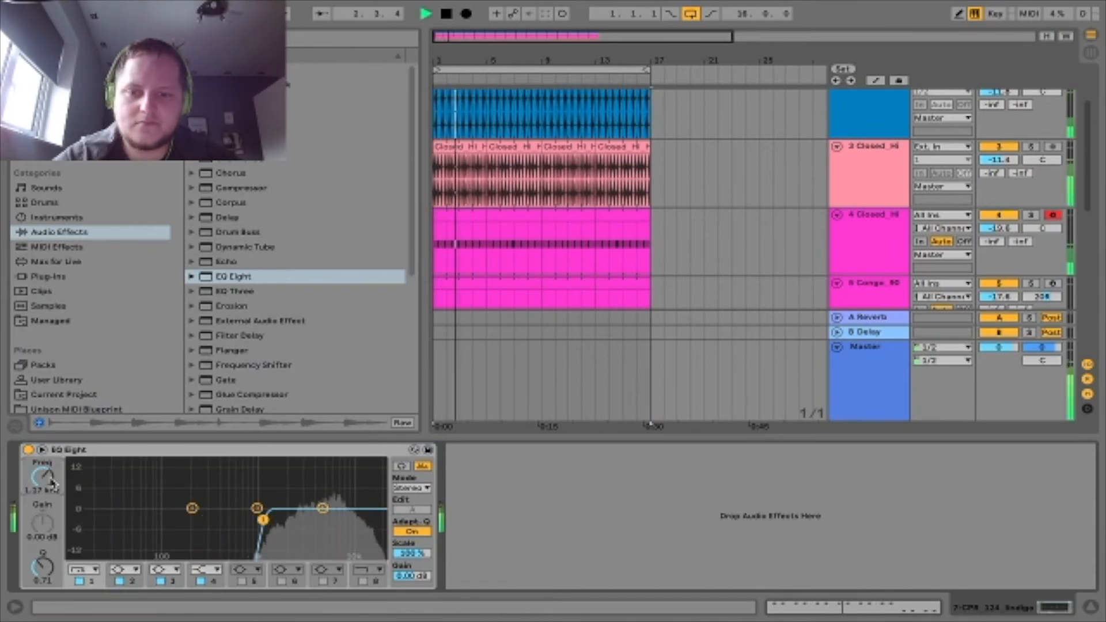
click(534, 436)
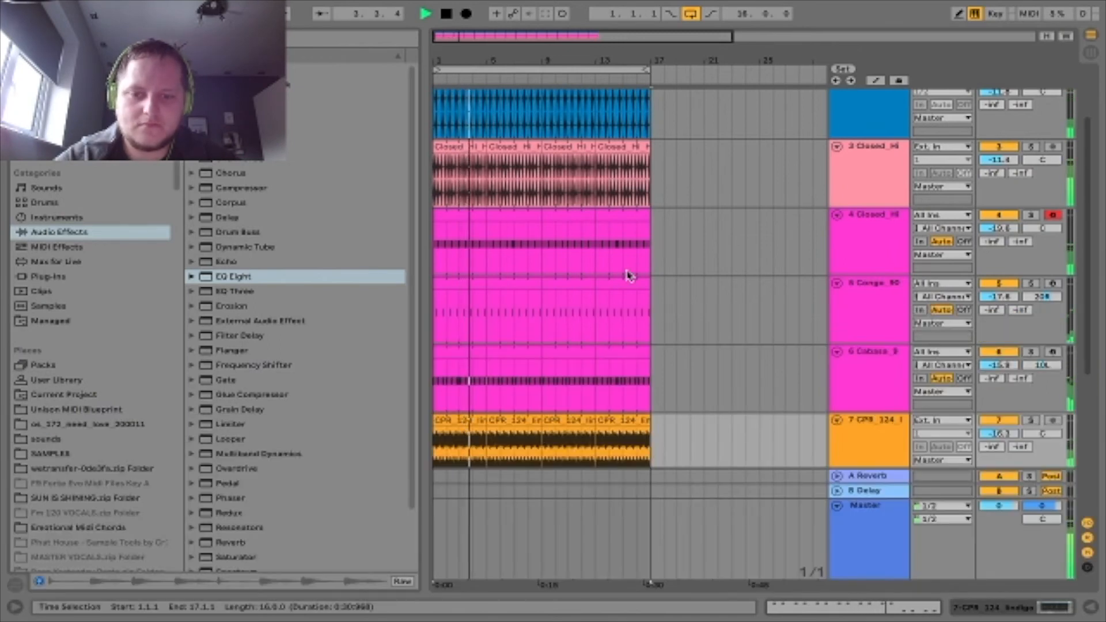
scroll(630, 276, down, 3)
scroll(707, 277, down, 1)
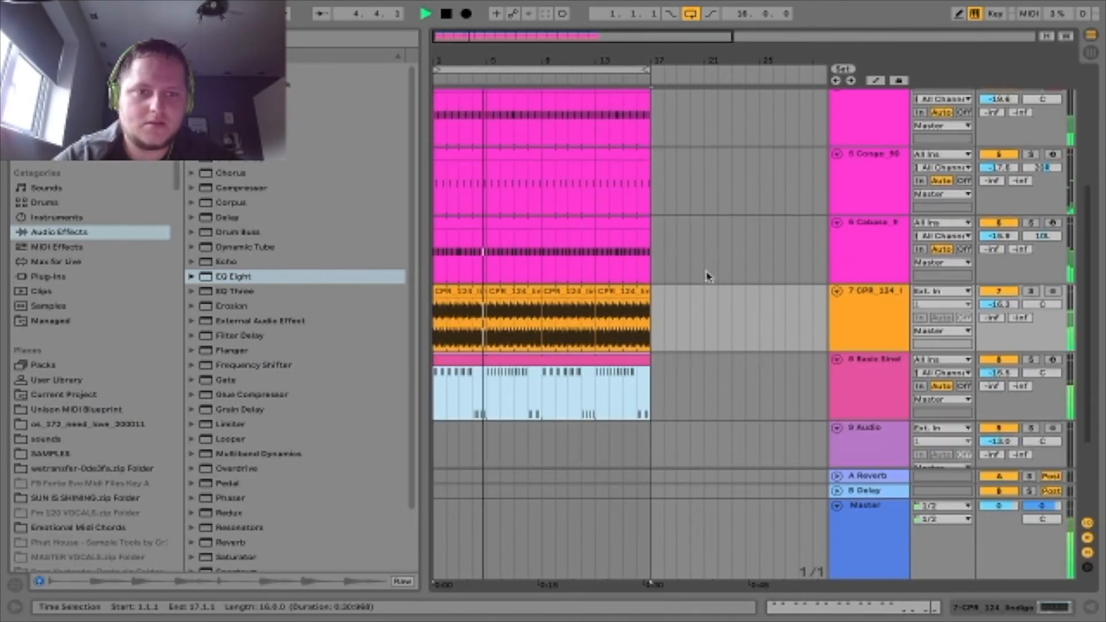
scroll(708, 277, down, 2)
scroll(707, 277, up, 1)
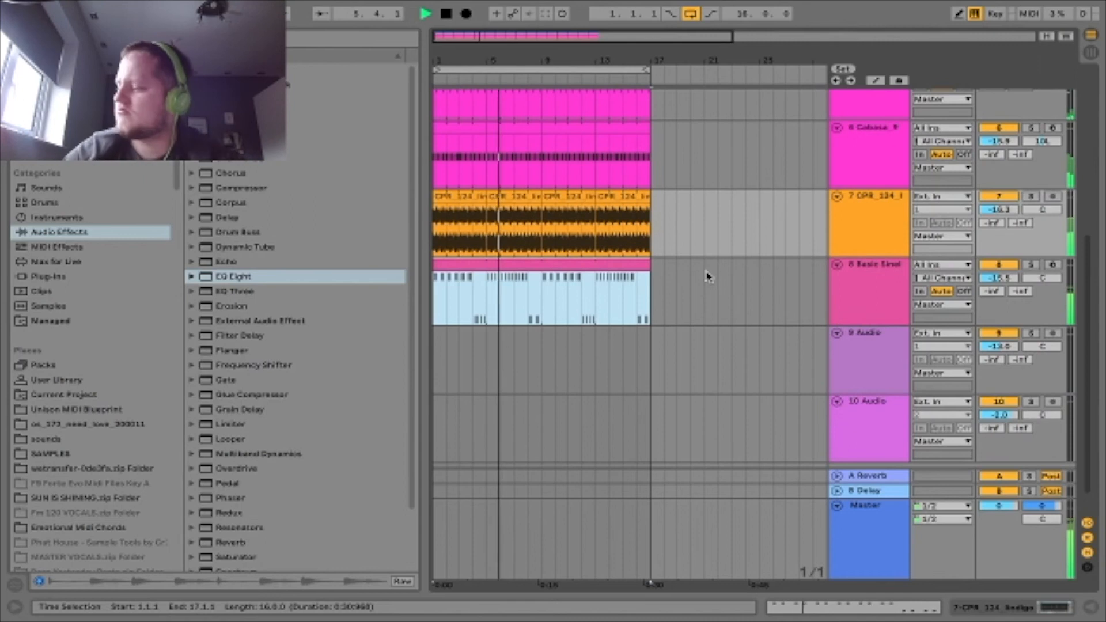
key(XF86AudioRaiseVolume)
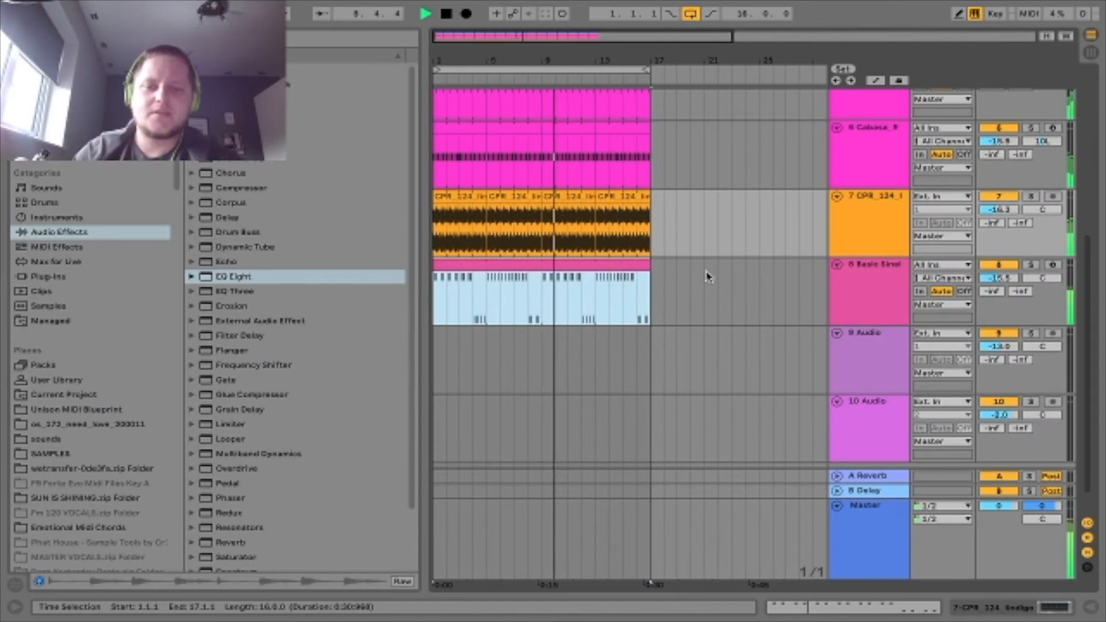
scroll(708, 277, up, 8)
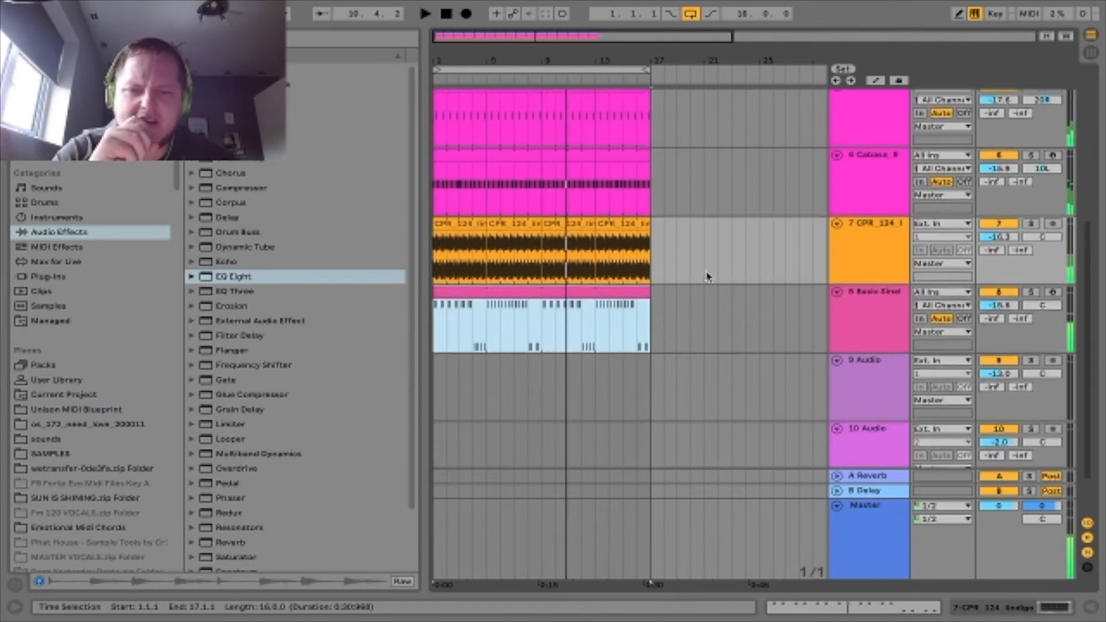
Step: Solo the clap on track 2, stop playback and extend its first clip into one continuous loop across the arrangement
key(space)
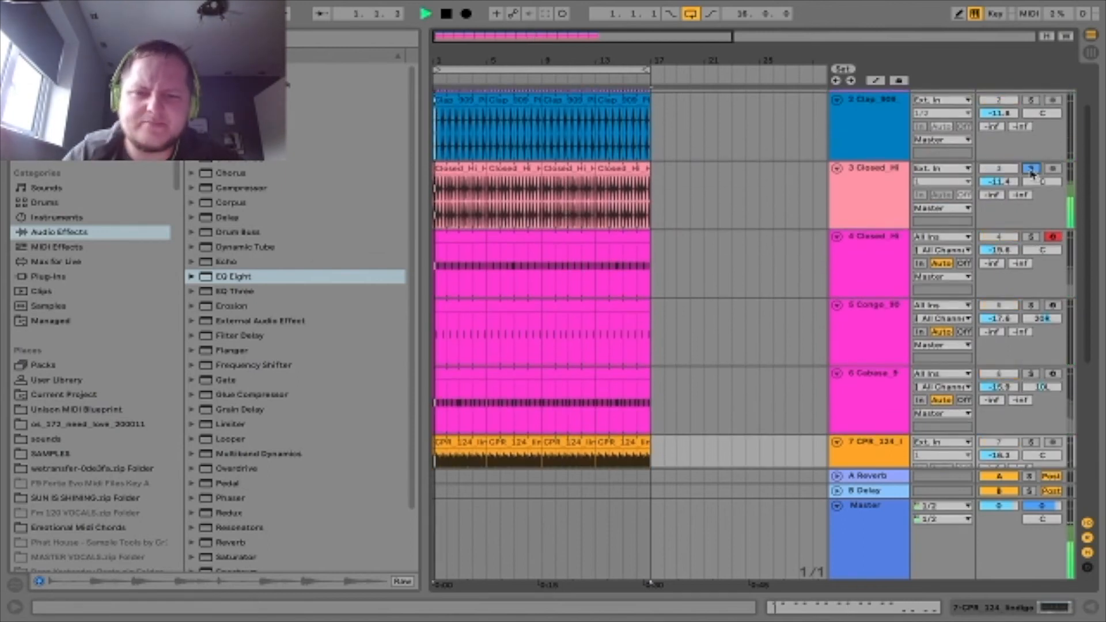
key(space)
key(space)
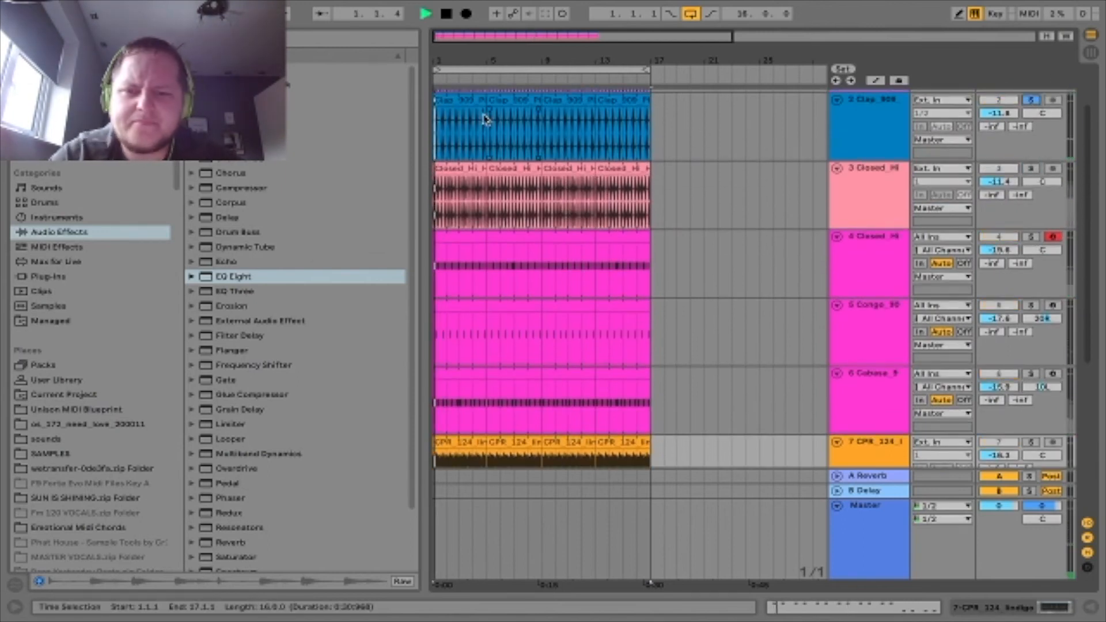
double_click(486, 116)
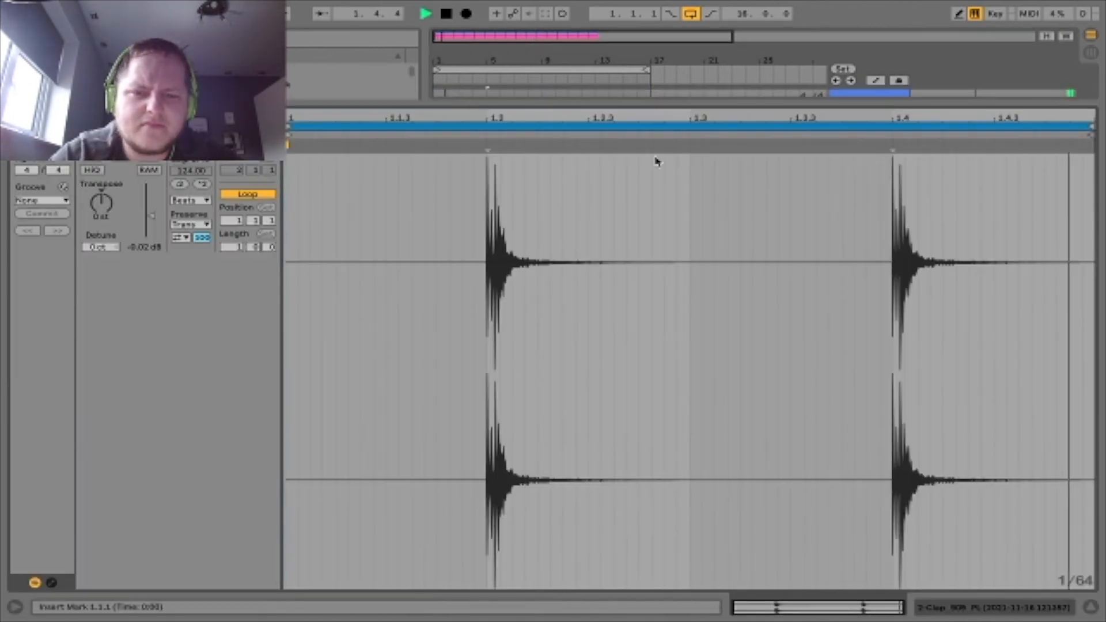
double_click(612, 107)
key(space)
drag(487, 92, 665, 88)
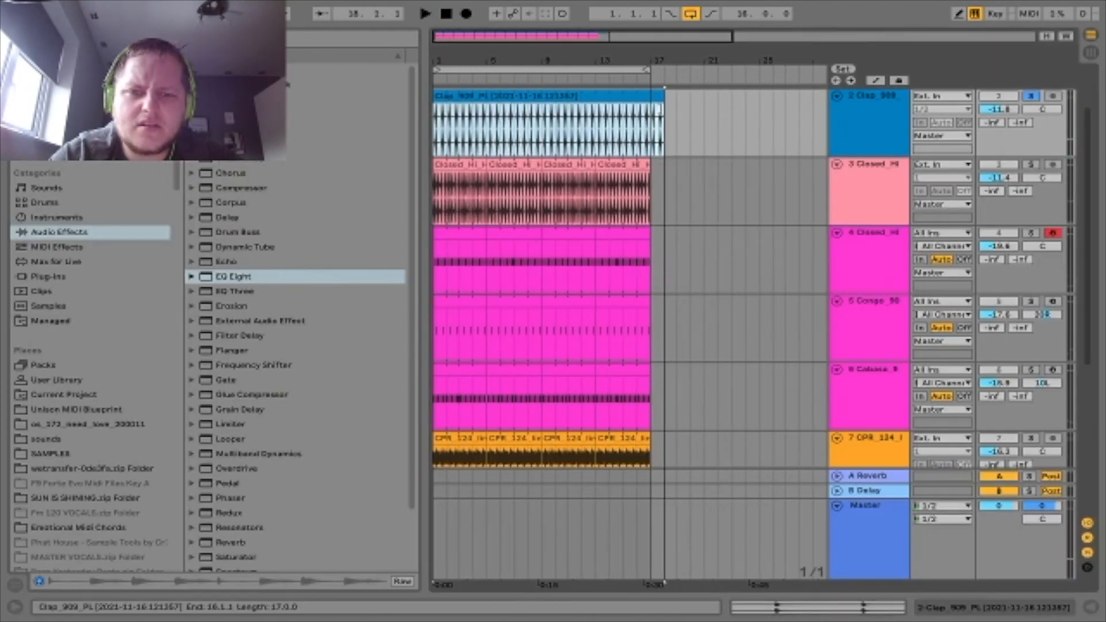
Step: Insert an EQ Eight on the clap track and set band 1 to a steep low cut at about 308 Hz
double_click(893, 119)
drag(222, 279, 135, 564)
click(81, 571)
click(81, 477)
drag(115, 509, 208, 520)
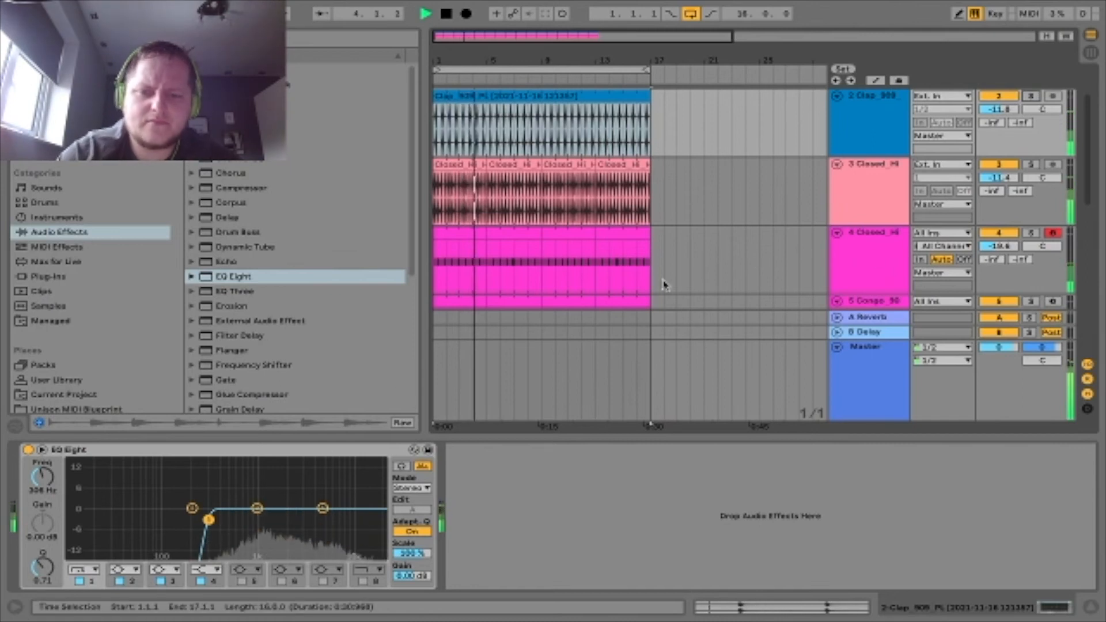
double_click(589, 437)
Step: Add warp markers at 1.4 and 1.2 in the clap clip, on its two hits, and close the clip view
scroll(589, 437, up, 2)
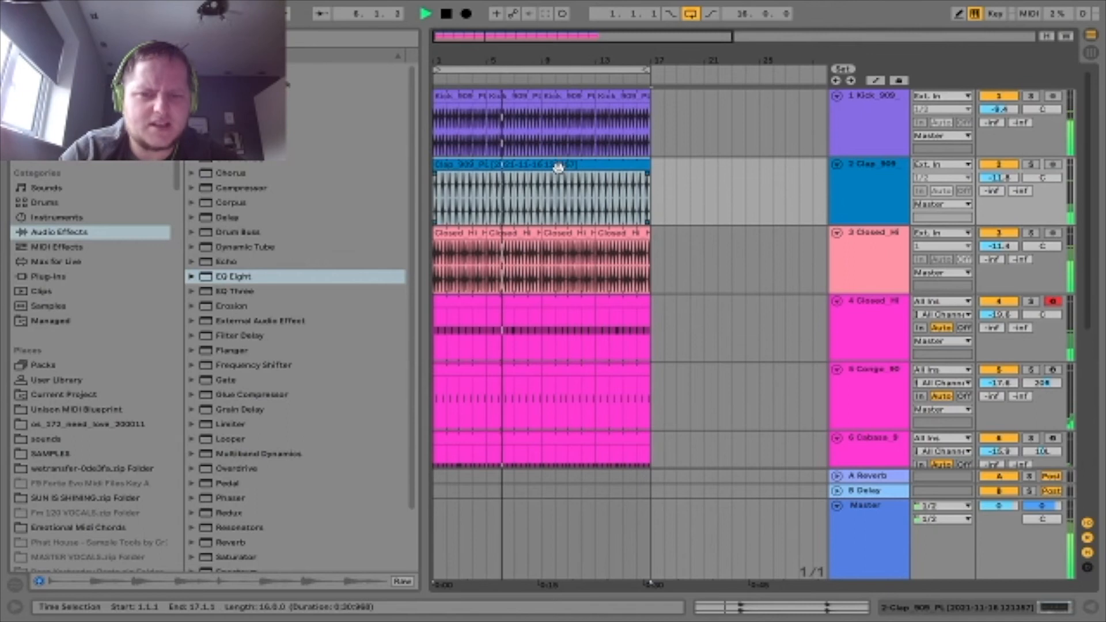
double_click(593, 165)
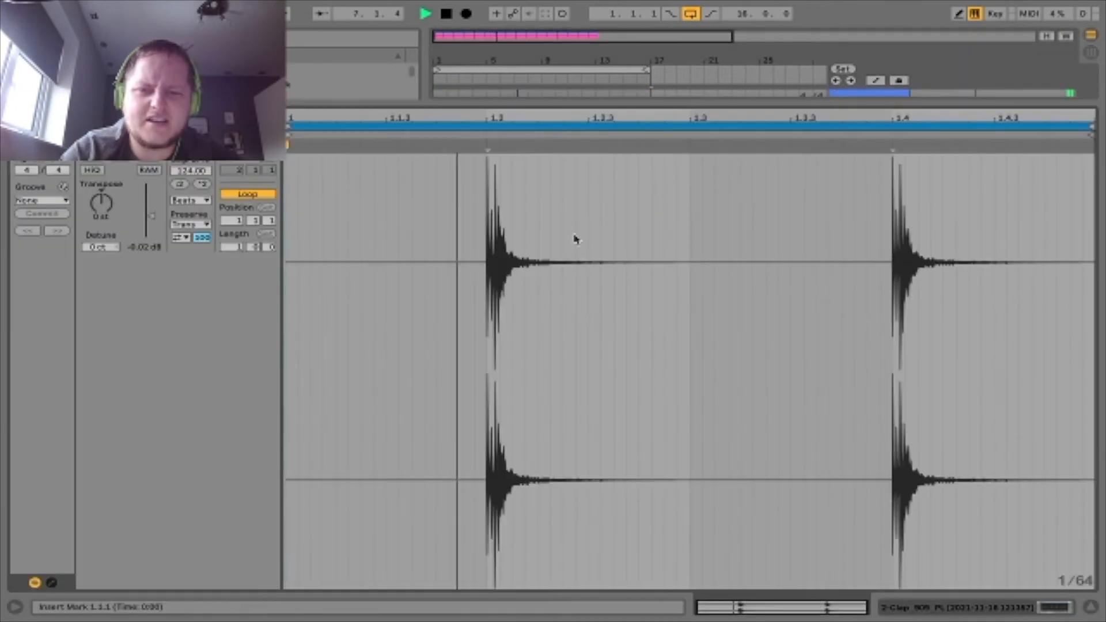
double_click(893, 146)
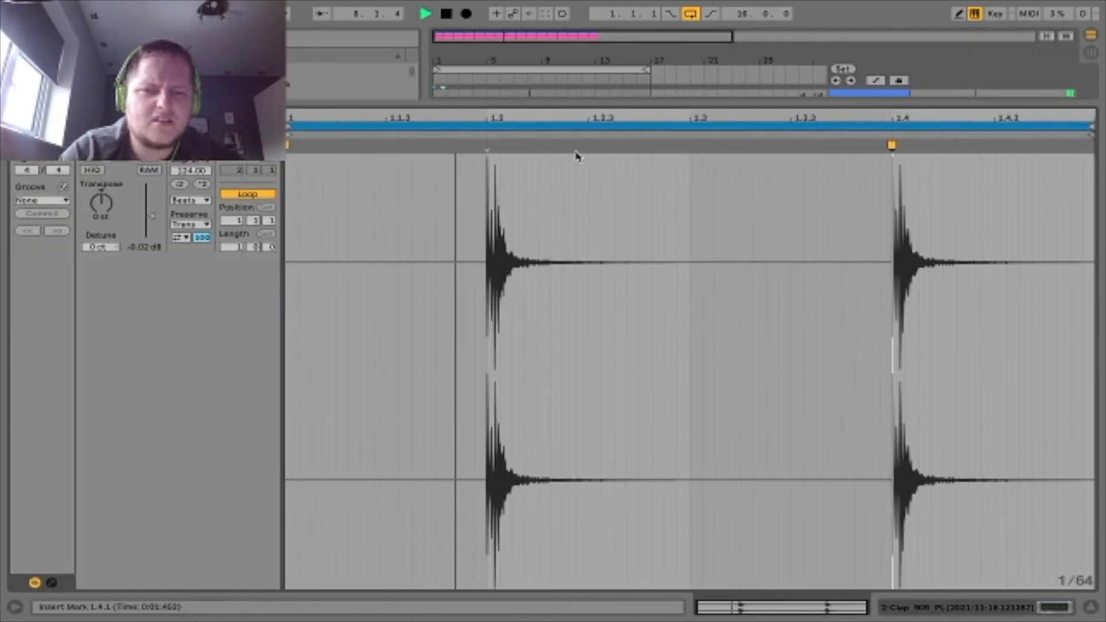
double_click(482, 147)
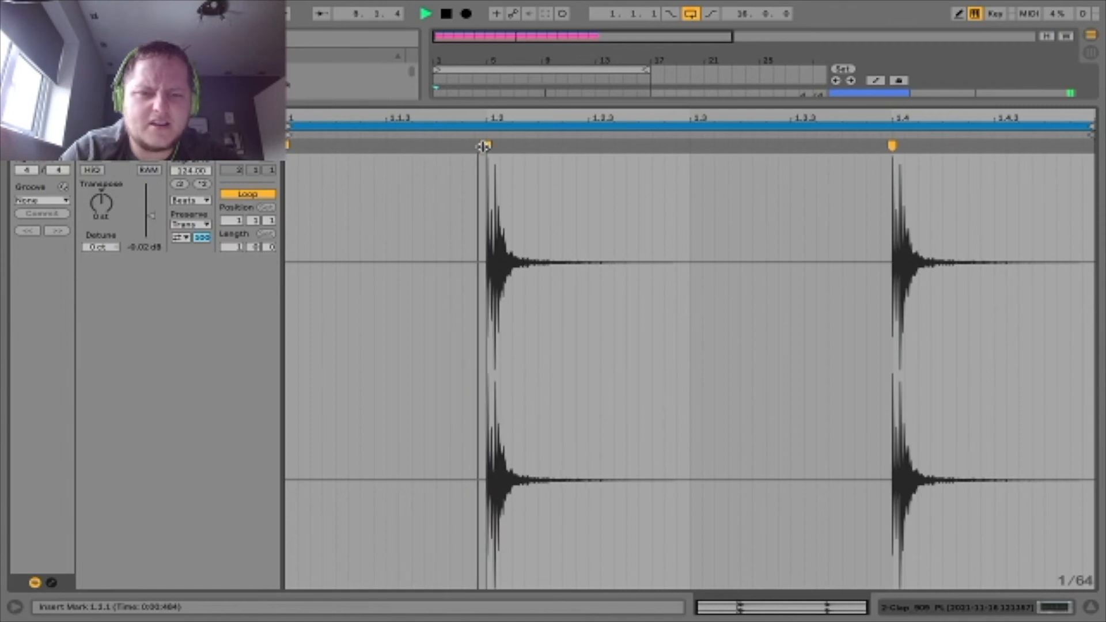
click(625, 103)
Step: Solo the percussion loop on track 7, stop playback and extend its first clip into one loop across the arrangement
scroll(633, 213, down, 1)
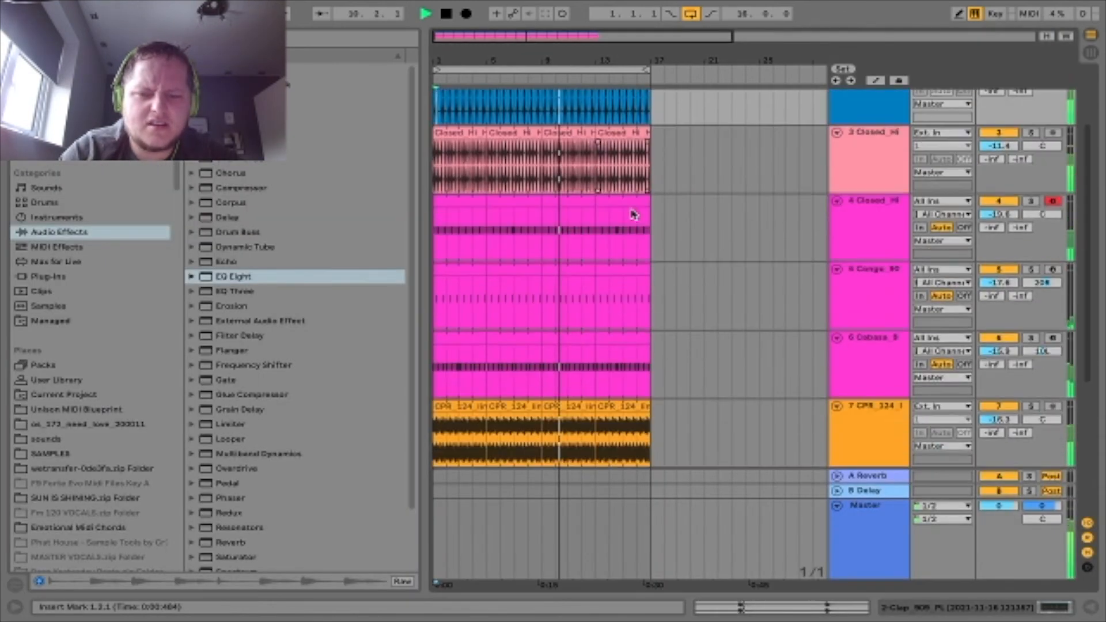
scroll(632, 214, down, 2)
key(space)
click(1032, 375)
key(space)
key(space)
drag(486, 375, 665, 375)
Step: Add warp markers at 1.2 and 1.4 in the percussion loop clip, close the clip view and play the full mix unsoloed
double_click(636, 376)
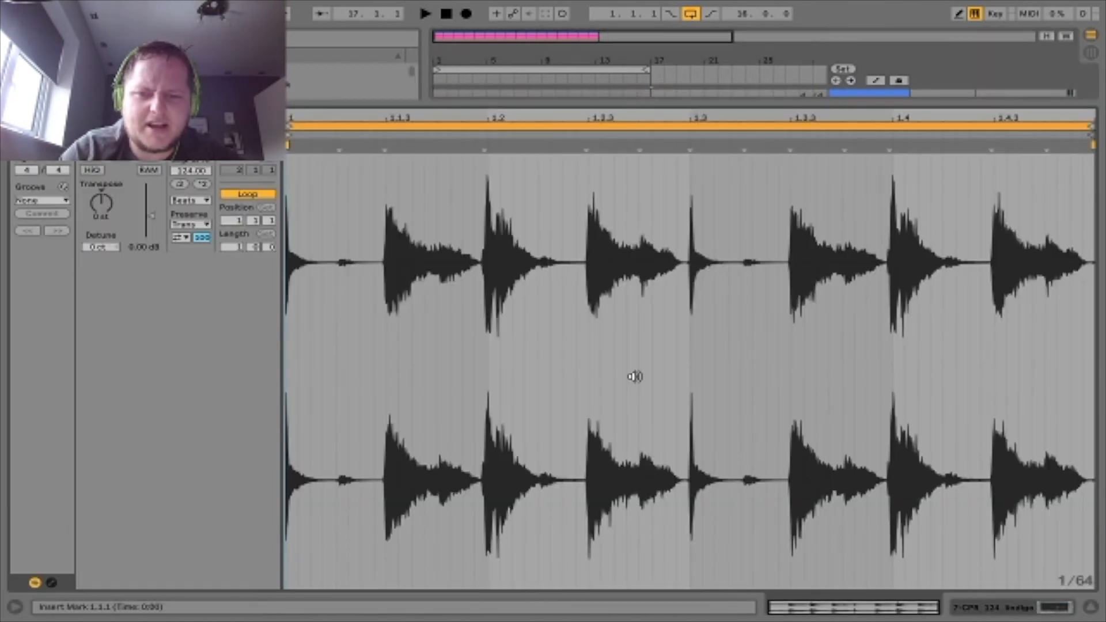
double_click(487, 144)
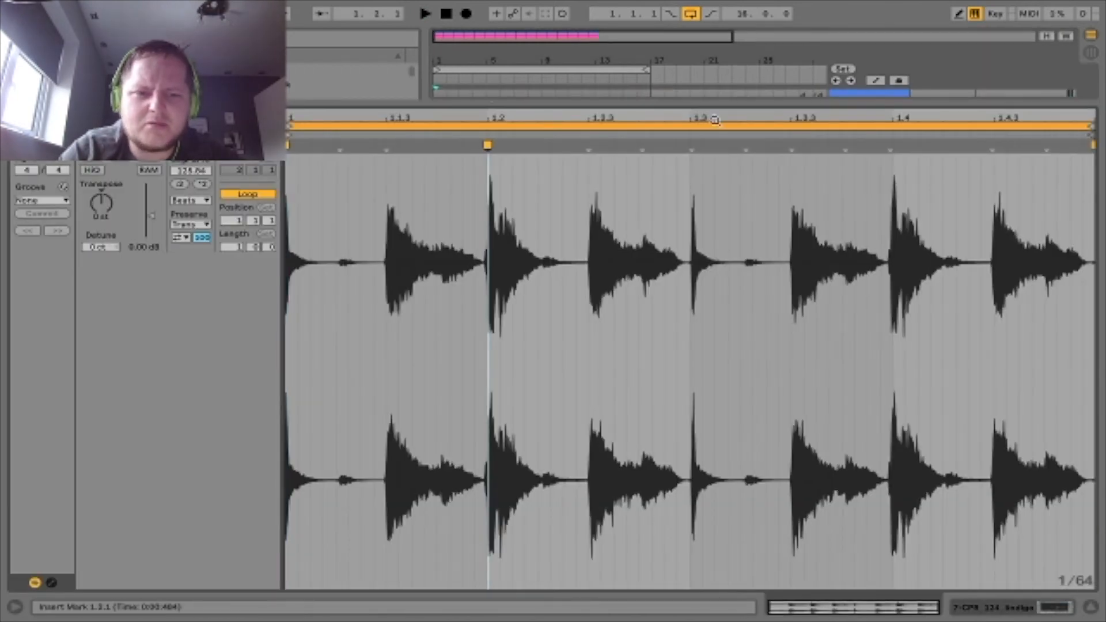
double_click(889, 147)
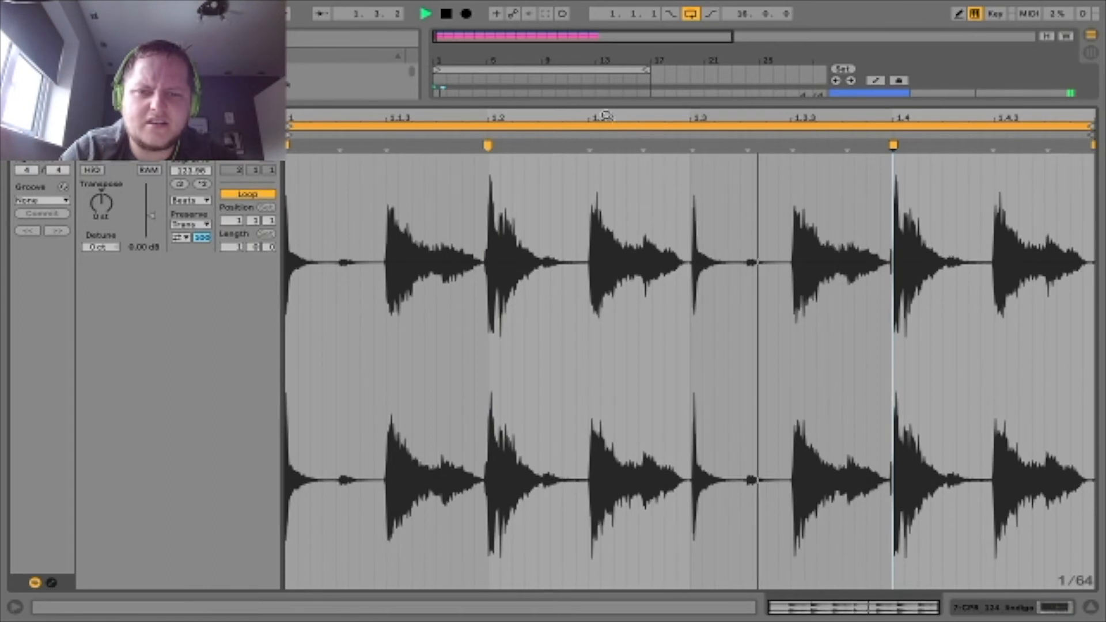
click(1091, 607)
click(1031, 167)
key(space)
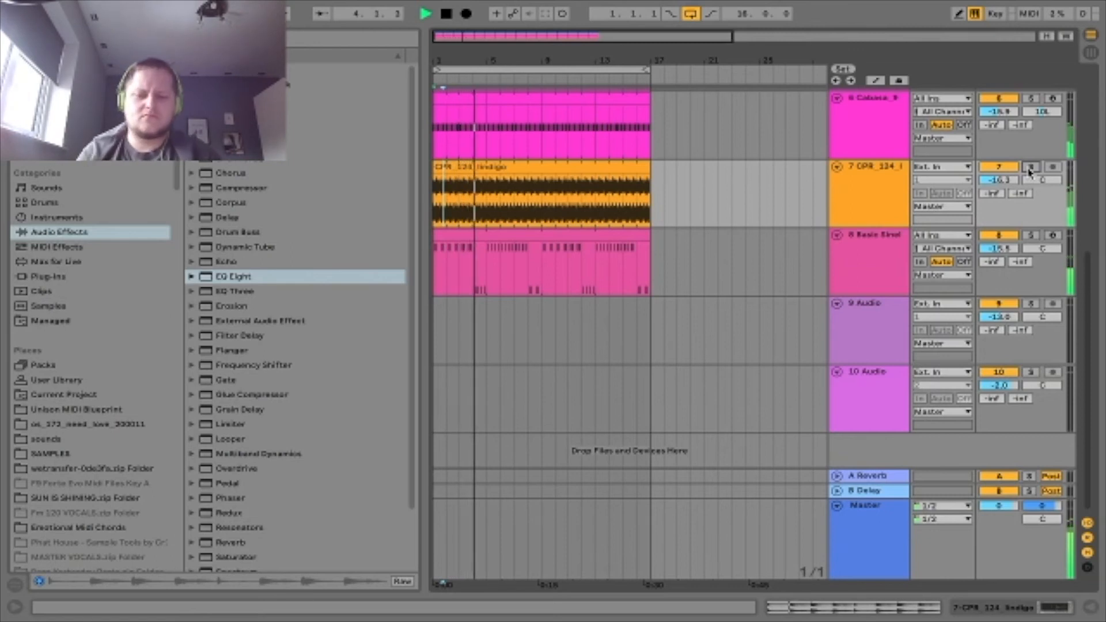
Step: Check the closed hi-hat on track 4 in solo, lower its volume to -30.6 dB and pan it to 9R
scroll(1030, 172, up, 3)
click(1031, 189)
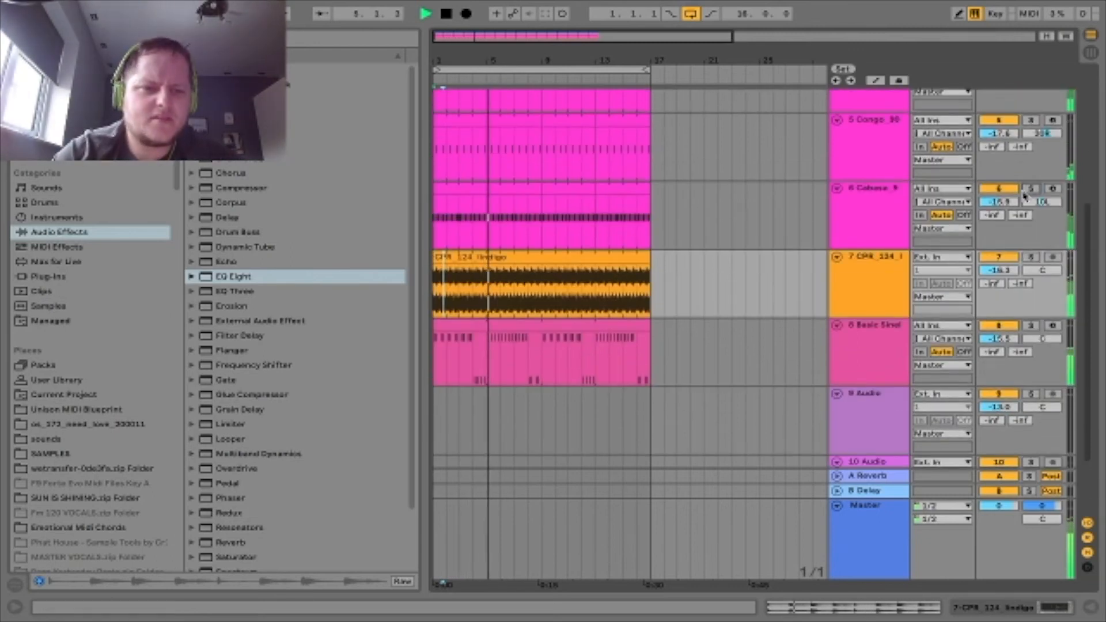
scroll(1025, 195, up, 3)
click(1031, 120)
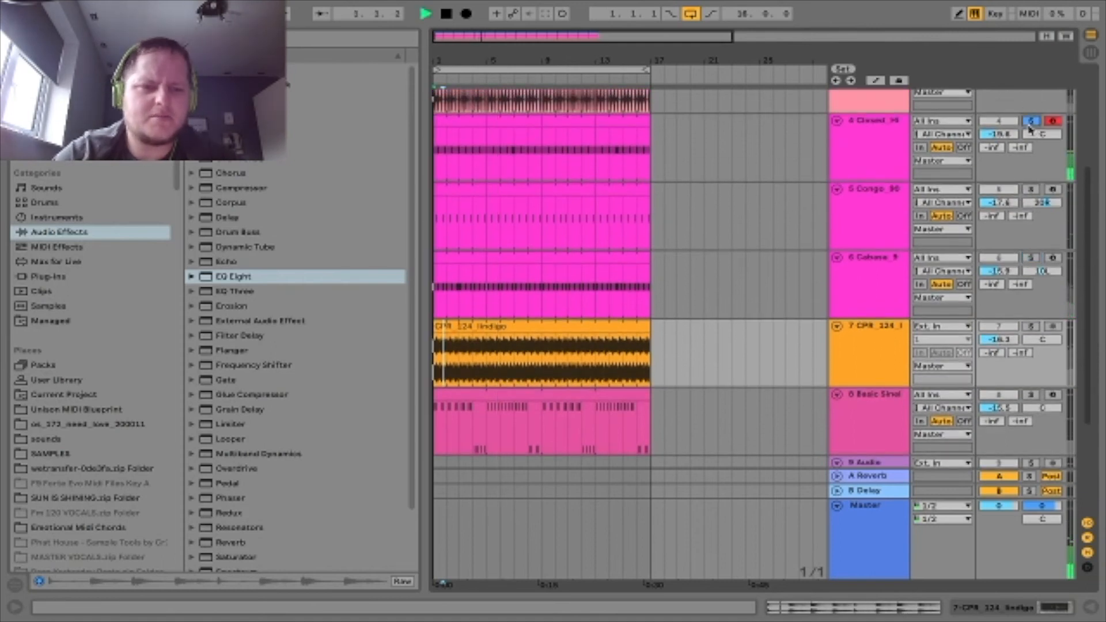
drag(998, 134, 999, 158)
click(1032, 122)
key(space)
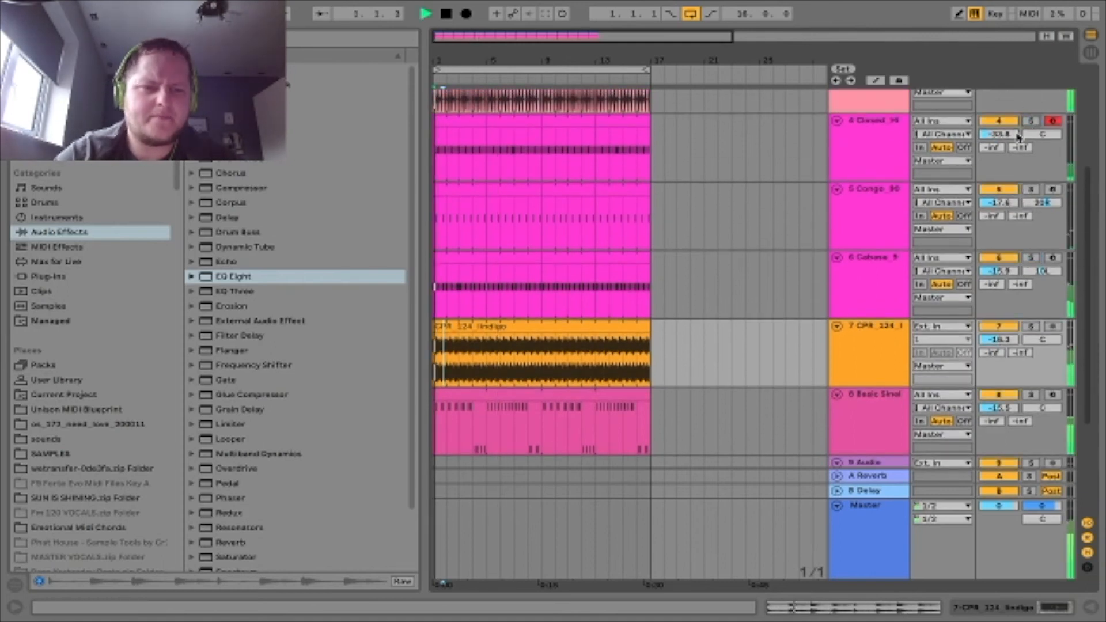
drag(1042, 135, 1042, 116)
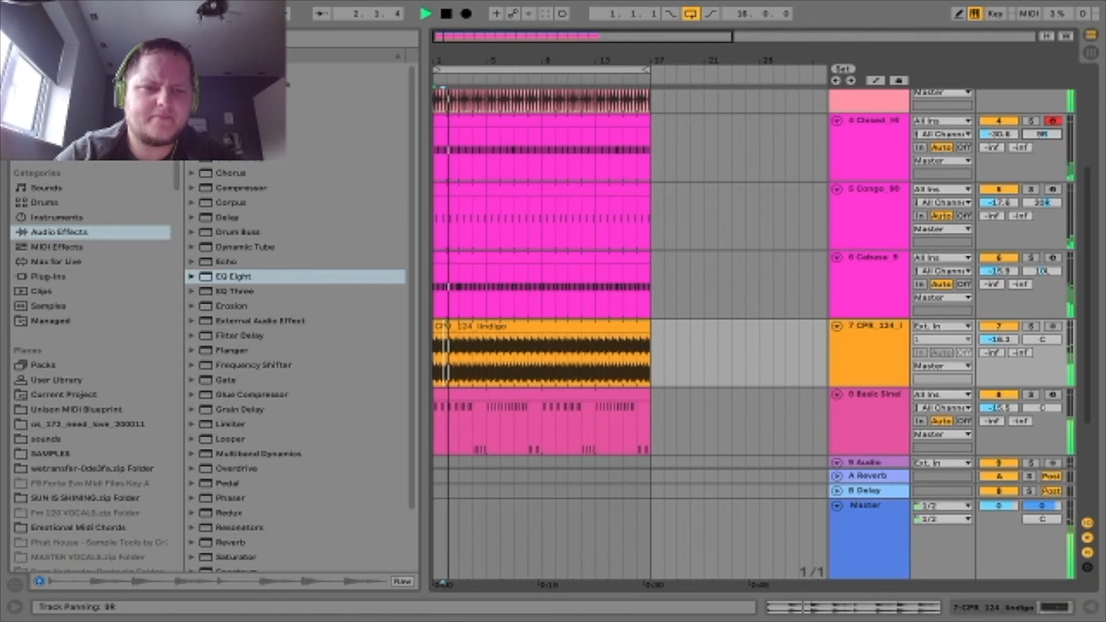
Step: Solo the percussion loop on track 7, stop playback and delete its clip
click(1031, 326)
key(space)
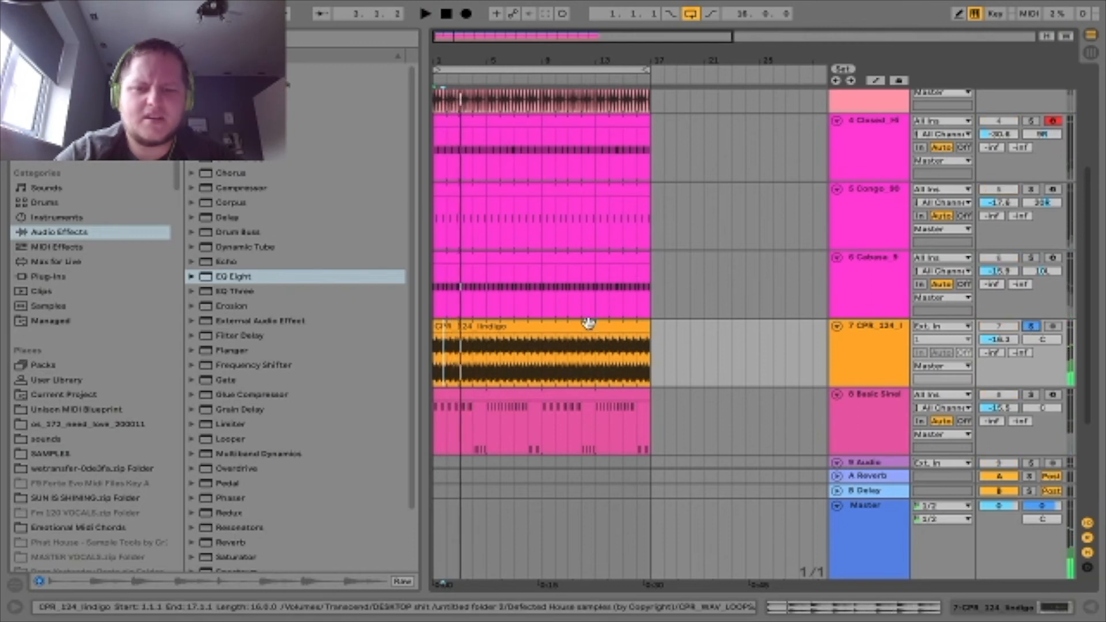
key(Delete)
Step: Open the Defected House samples folder in the browser and audition its shaker and tops loops
scroll(35, 438, down, 10)
scroll(36, 438, down, 6)
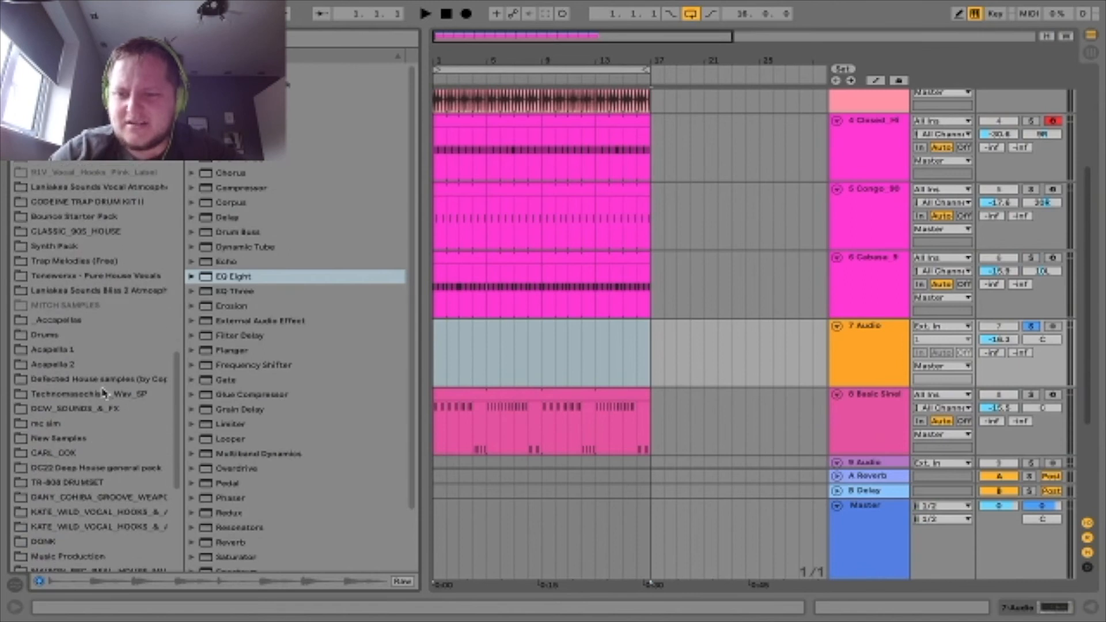
click(98, 379)
scroll(334, 264, down, 4)
click(298, 107)
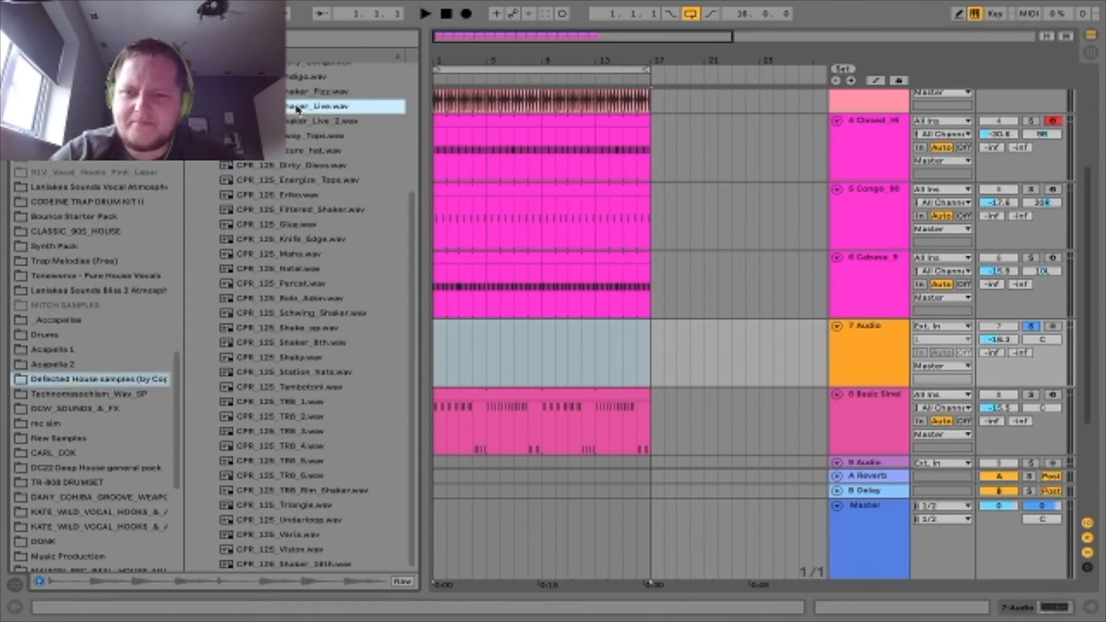
key(Down)
key(Down)
key(Down)
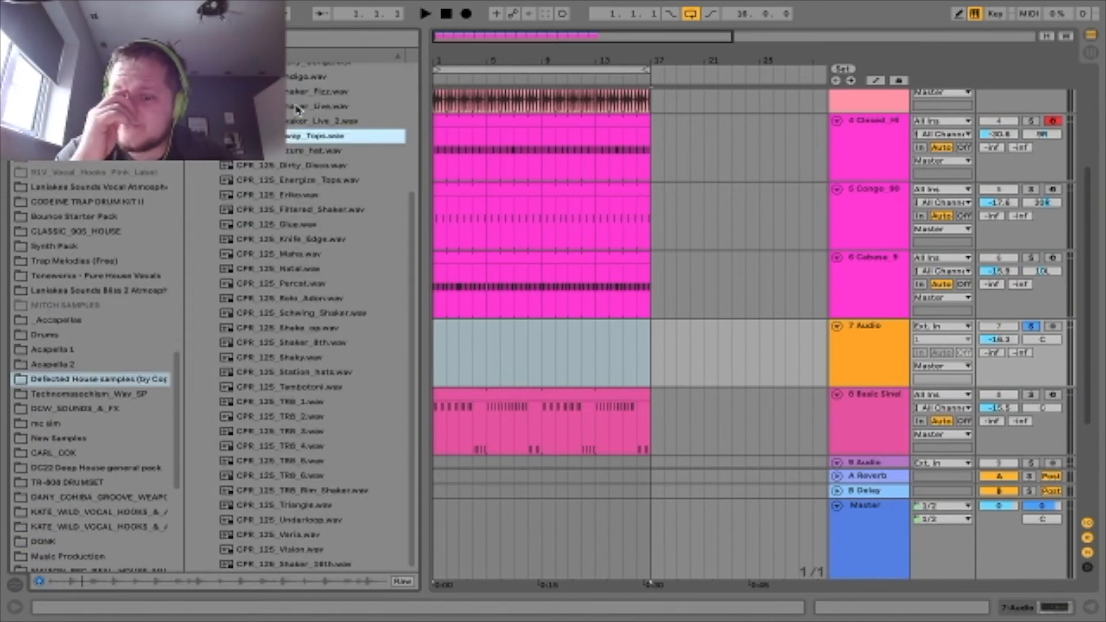
Step: Place the CPR_125 Azure_hat loop on track 7 from bar 1, end it at bar 17 and set its volume to -12.8 dB
drag(352, 217, 439, 370)
key(space)
drag(667, 326, 650, 327)
drag(999, 340, 997, 340)
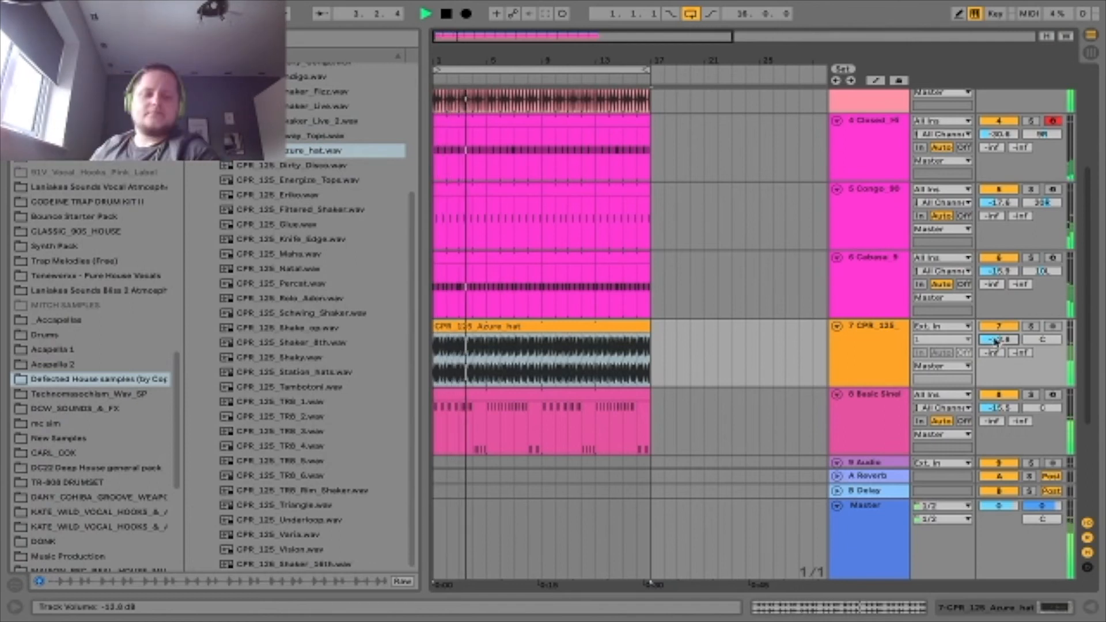
Step: Raise the clap volume to -10.1 dB and boost its EQ's band 4 by about 5 dB near 5 kHz
scroll(732, 147, up, 3)
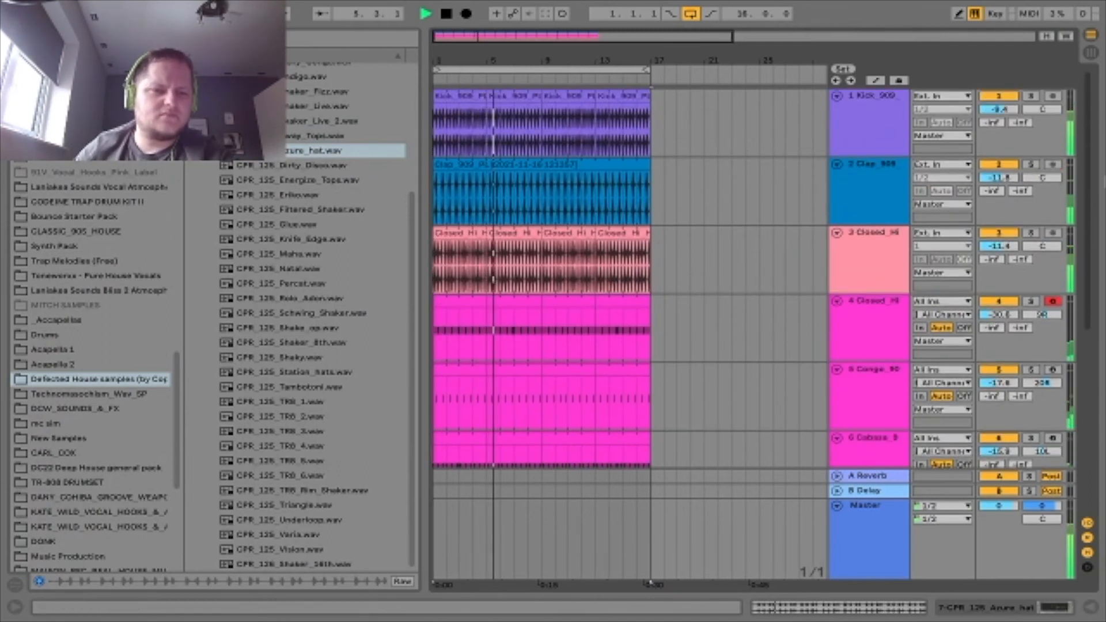
drag(999, 177, 999, 171)
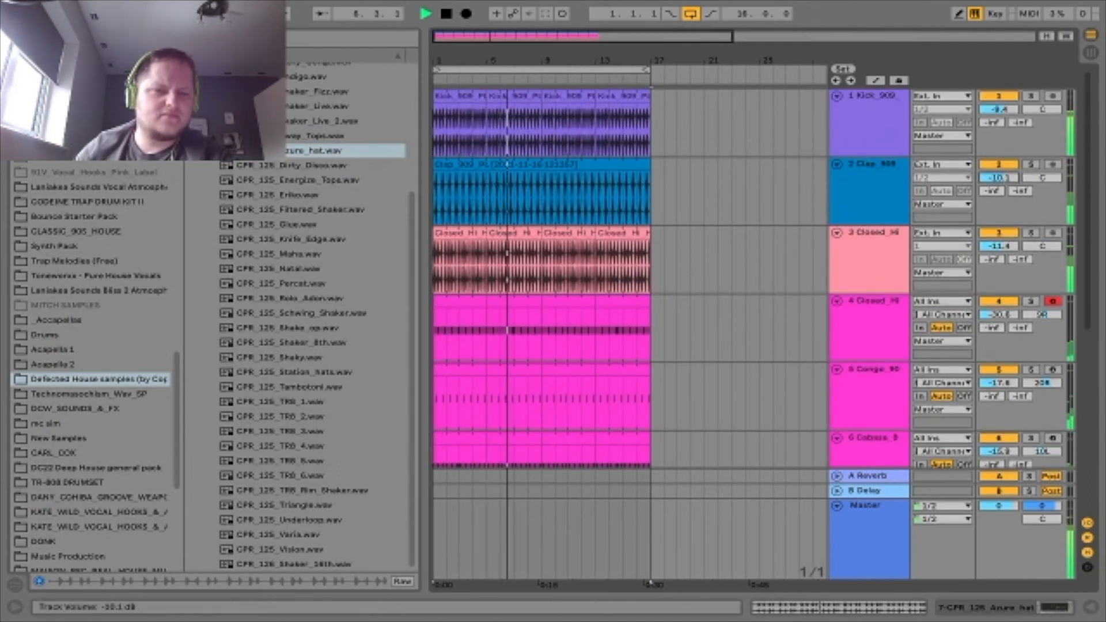
double_click(897, 182)
drag(323, 508, 323, 491)
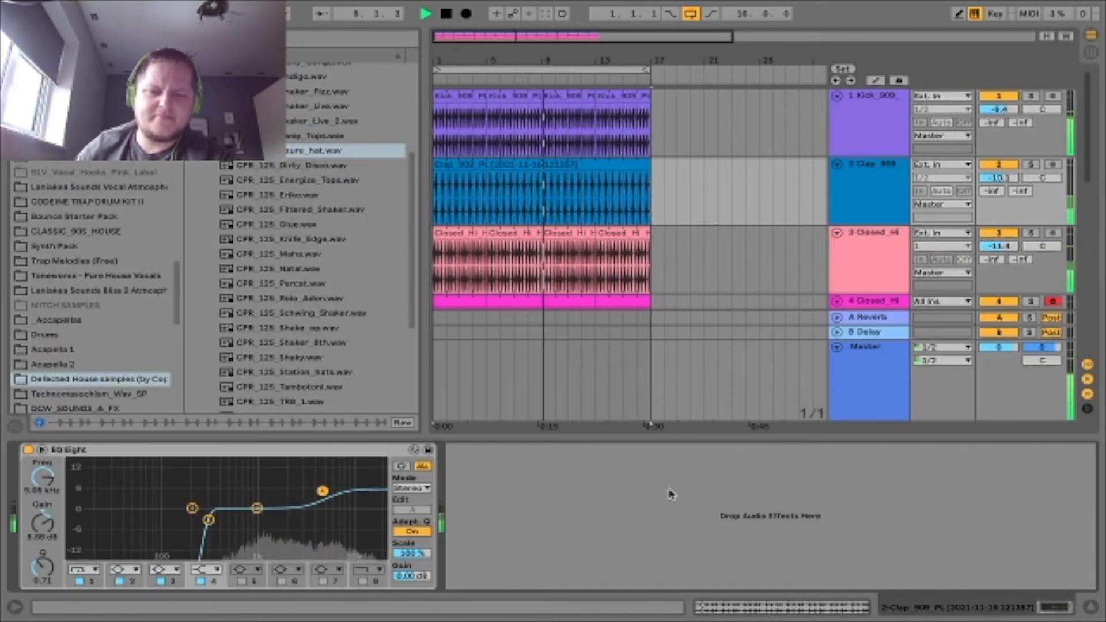
click(624, 438)
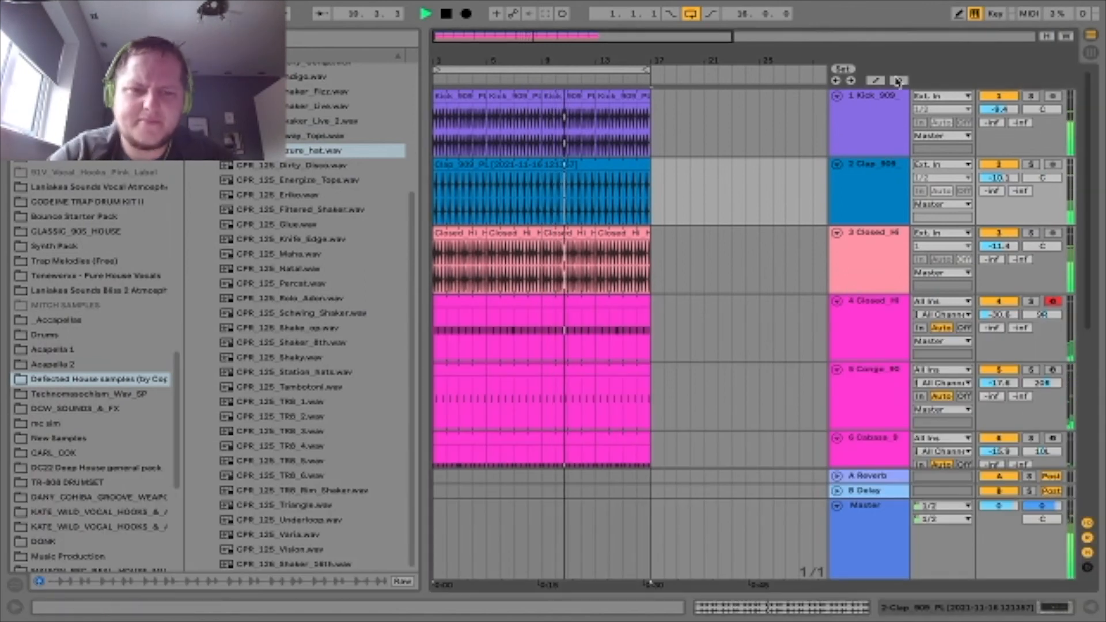
Step: Move the kick EQ's band 2 dip to just under 400 Hz at -3.84 dB and lower the kick volume to -11.1 dB
double_click(877, 104)
drag(227, 524, 219, 526)
drag(996, 110, 996, 118)
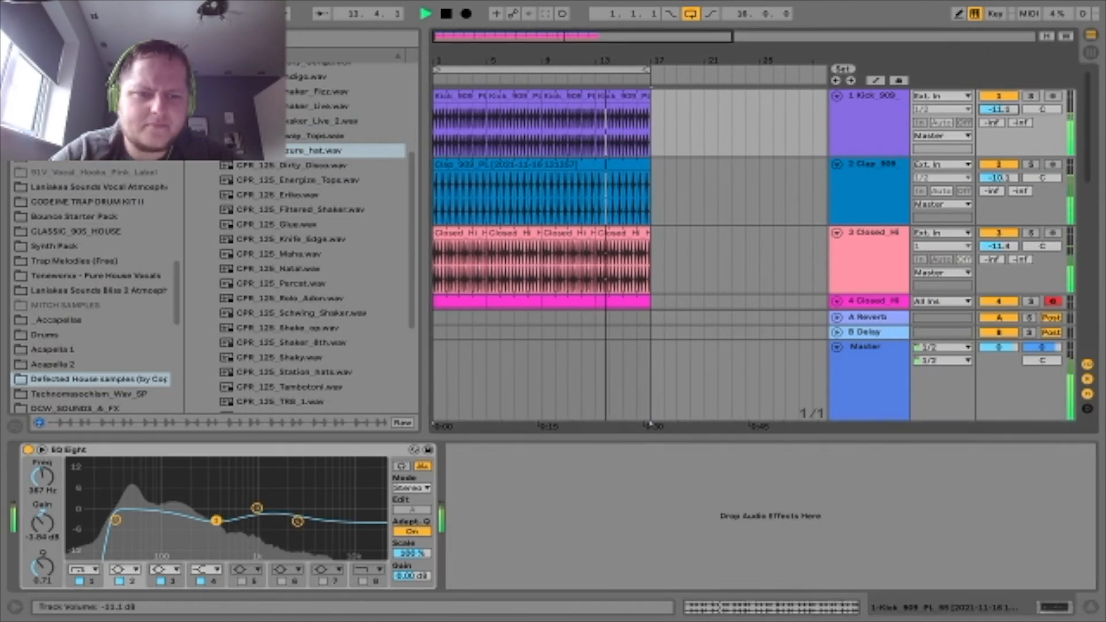
click(1091, 606)
Step: Lower the Azure_hat loop's volume on track 7 to -18.8 dB and stop playback
scroll(1002, 401, down, 3)
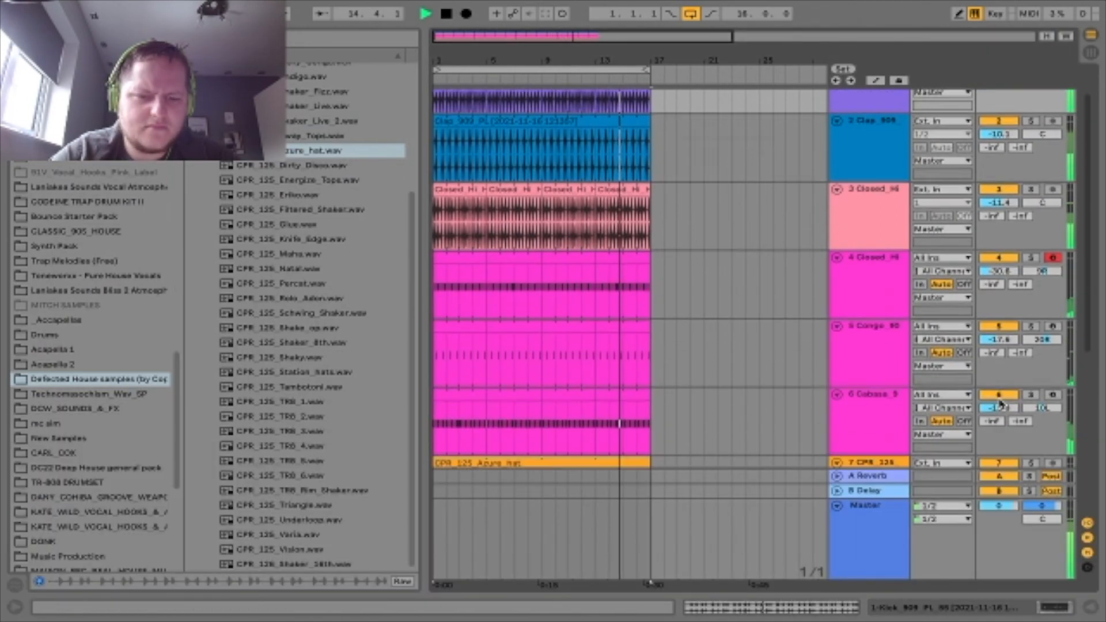
drag(1000, 400, 1000, 402)
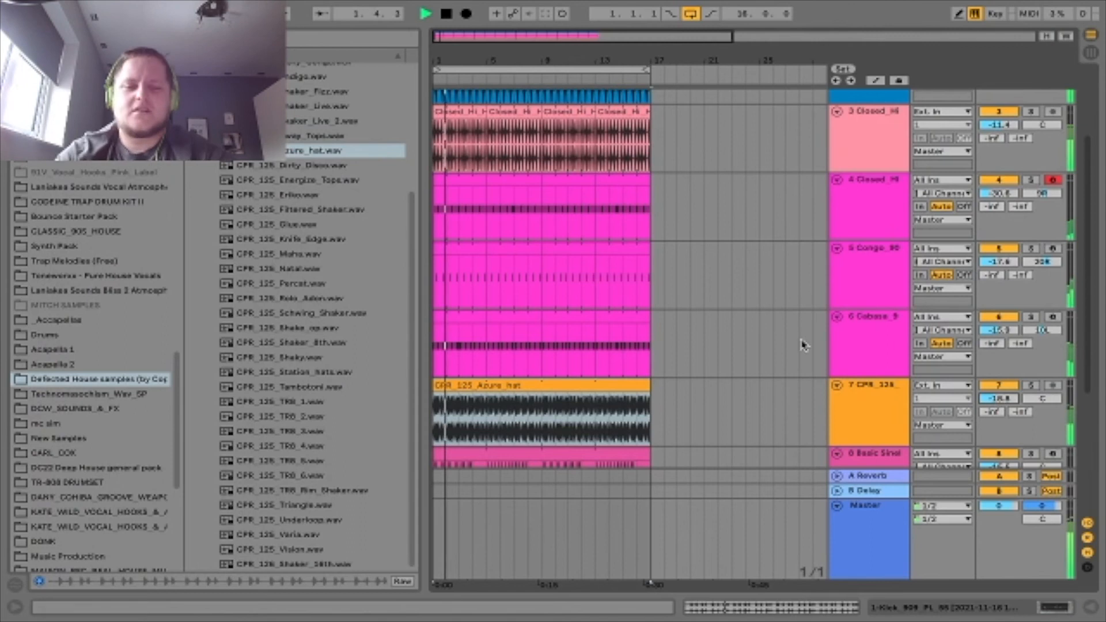
key(space)
Step: Duplicate the Basic Sinelike bass track 8 and open the duplicate's devices
scroll(768, 339, down, 5)
click(888, 269)
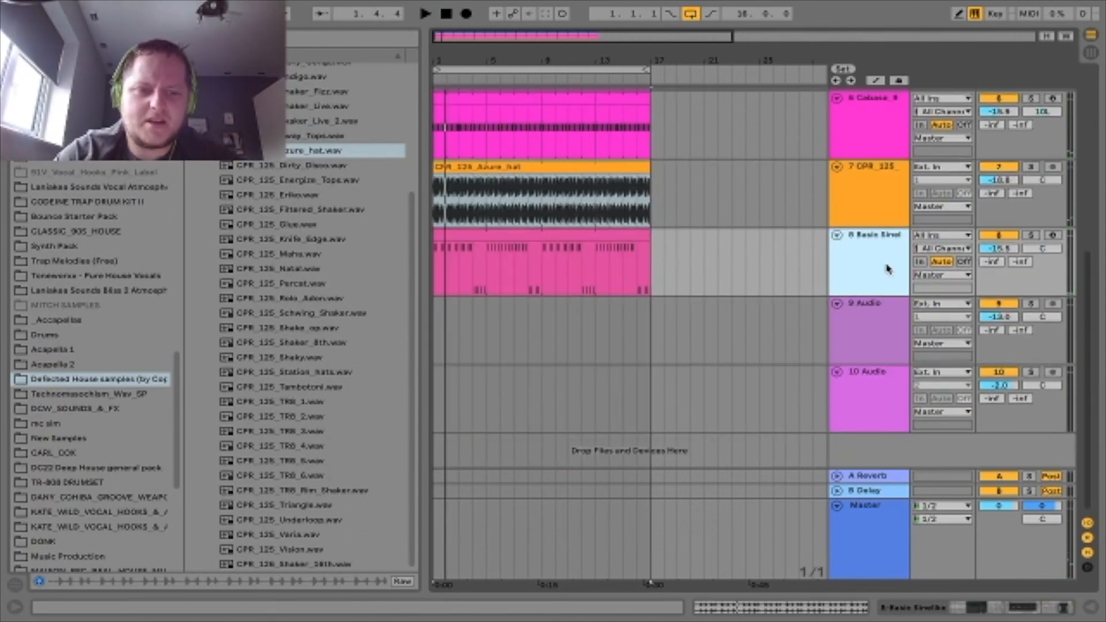
key(ctrl+d)
double_click(886, 313)
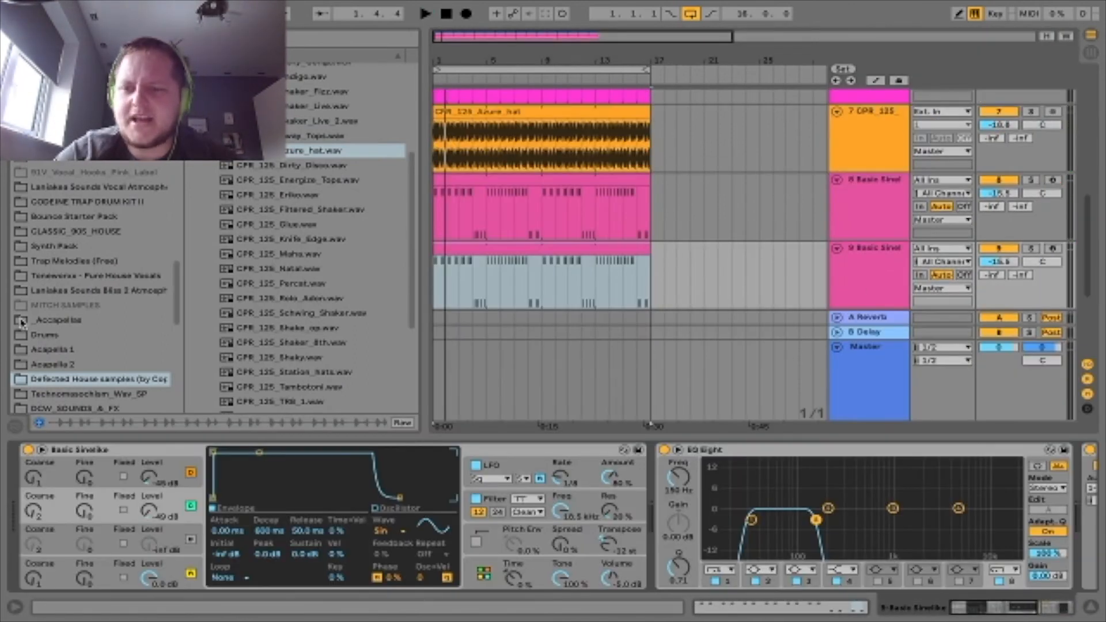
Step: Delete the EQ Eight from the duplicated bass on track 9, keeping the sidechain compressor
click(18, 432)
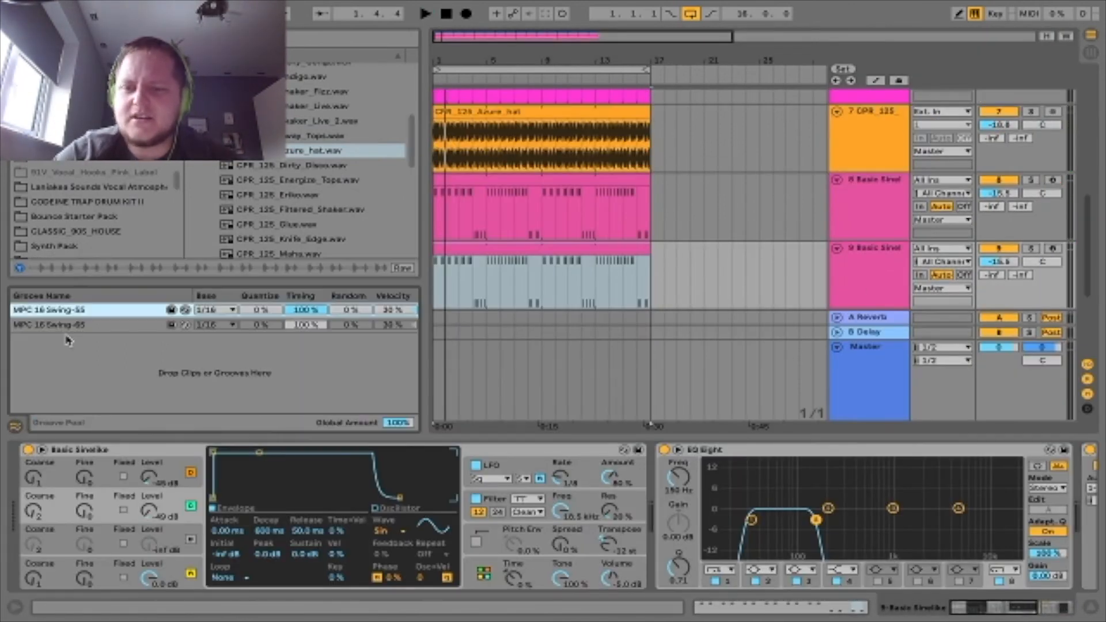
click(761, 459)
key(Delete)
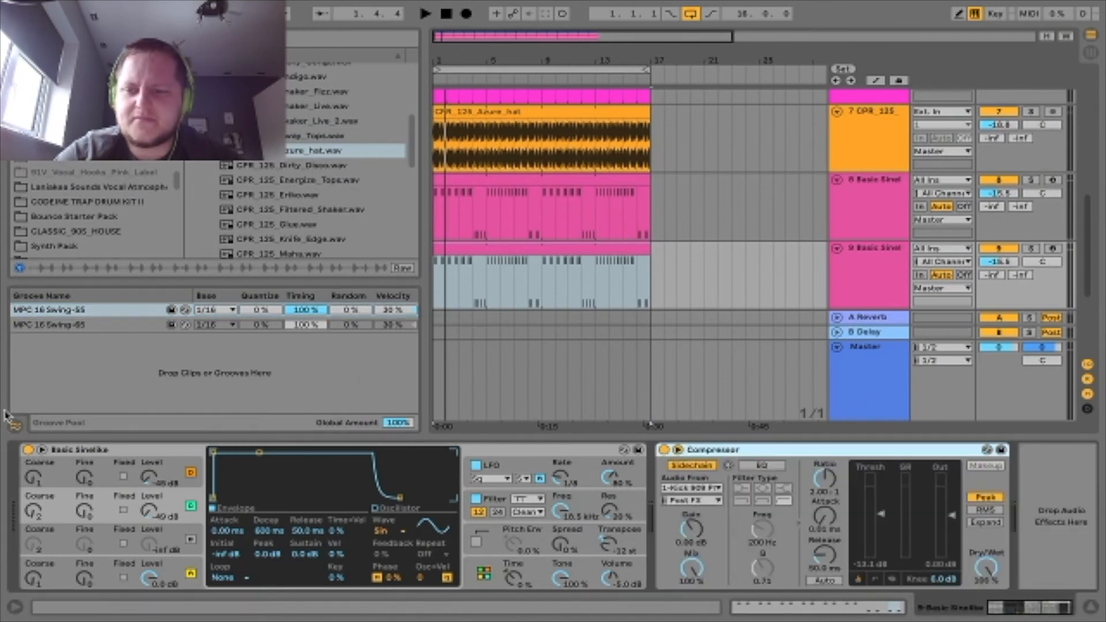
click(16, 431)
Step: Replace track 9's Basic Sinelike instrument with the Bass Floor Bounce preset and start playback
scroll(118, 238, up, 5)
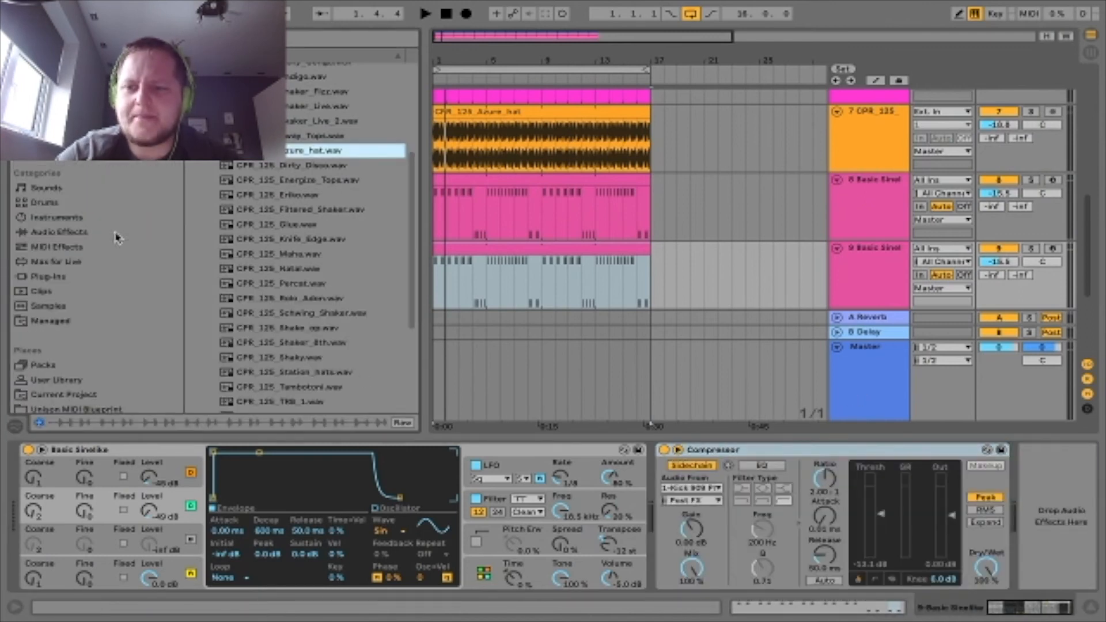
click(61, 220)
click(60, 230)
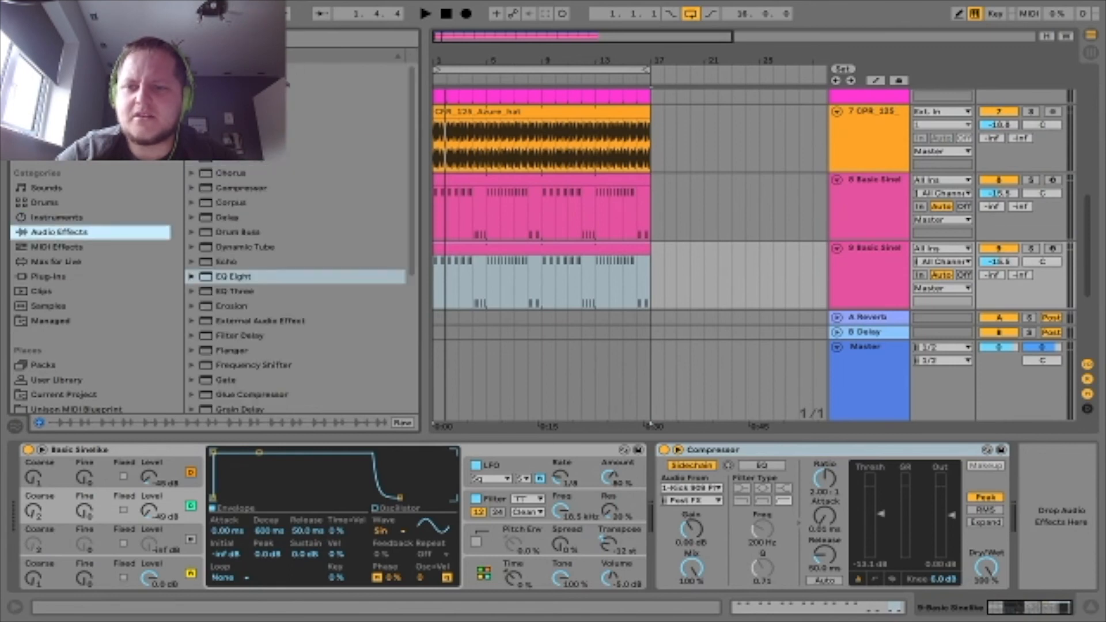
click(56, 219)
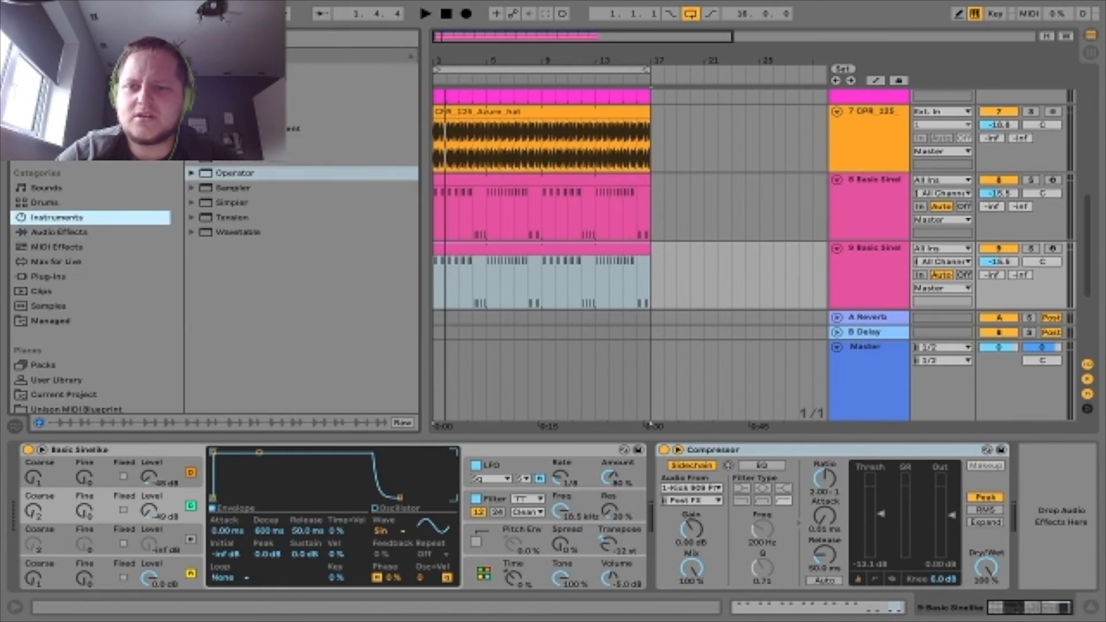
click(191, 70)
click(201, 85)
key(Down)
key(Down)
key(Up)
key(Return)
key(space)
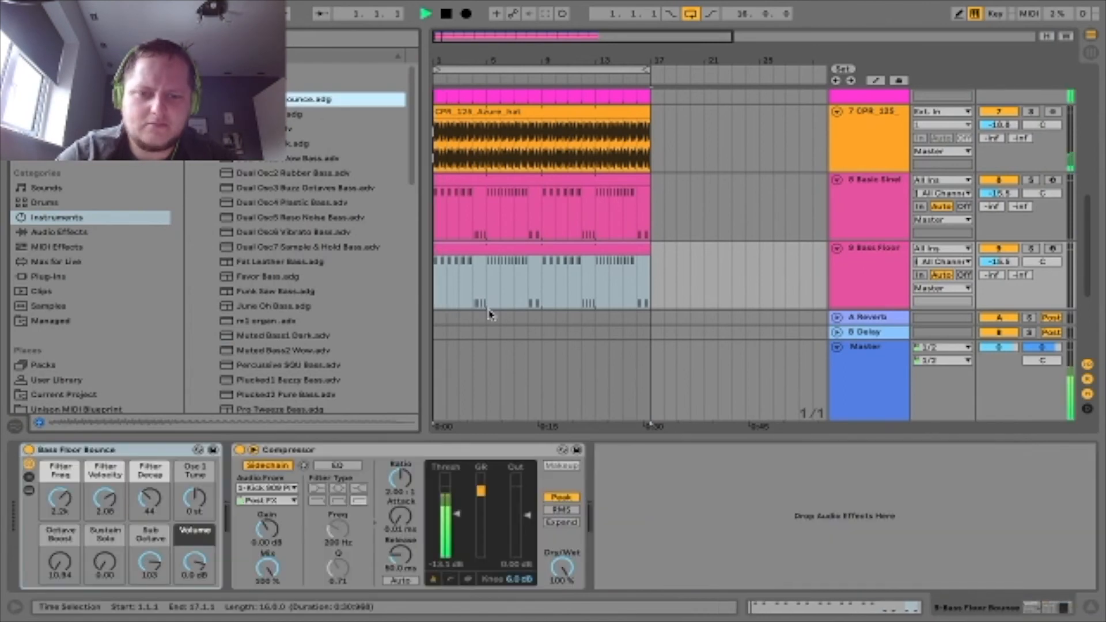
Step: Transpose all notes in track 9's bass clip up one octave and stop playback
double_click(563, 253)
key(shift+Up)
drag(550, 103, 553, 553)
key(space)
Step: Set Bass Floor Bounce's Filter Freq to 169, Filter Velocity to 1.04, Filter Decay to 12 and Sub Octave to 3 during playback
double_click(861, 271)
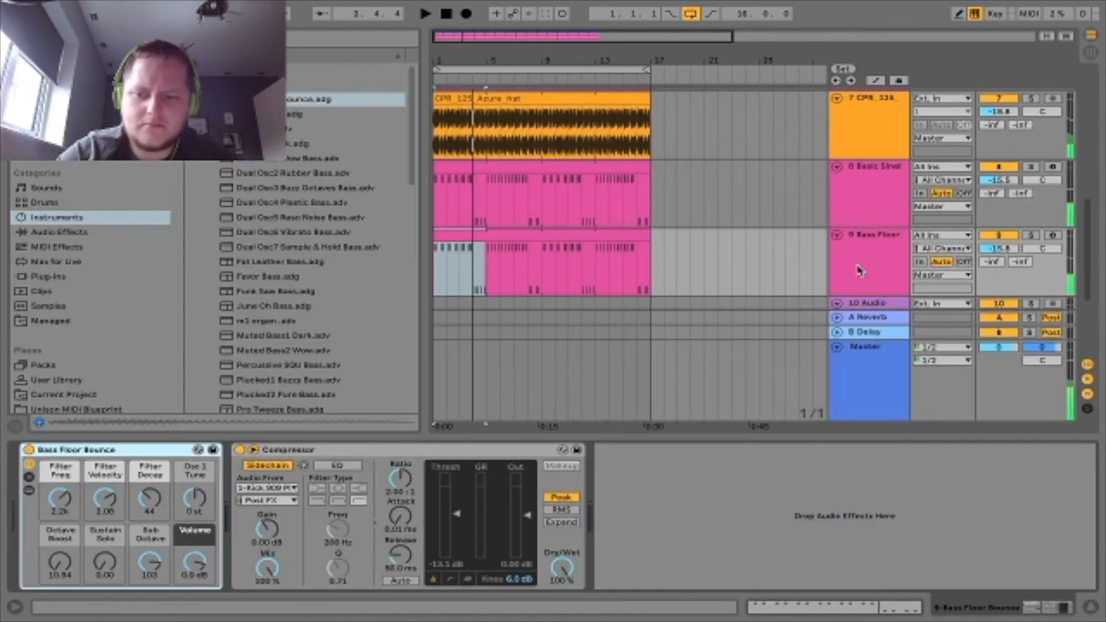
drag(60, 498, 60, 500)
key(space)
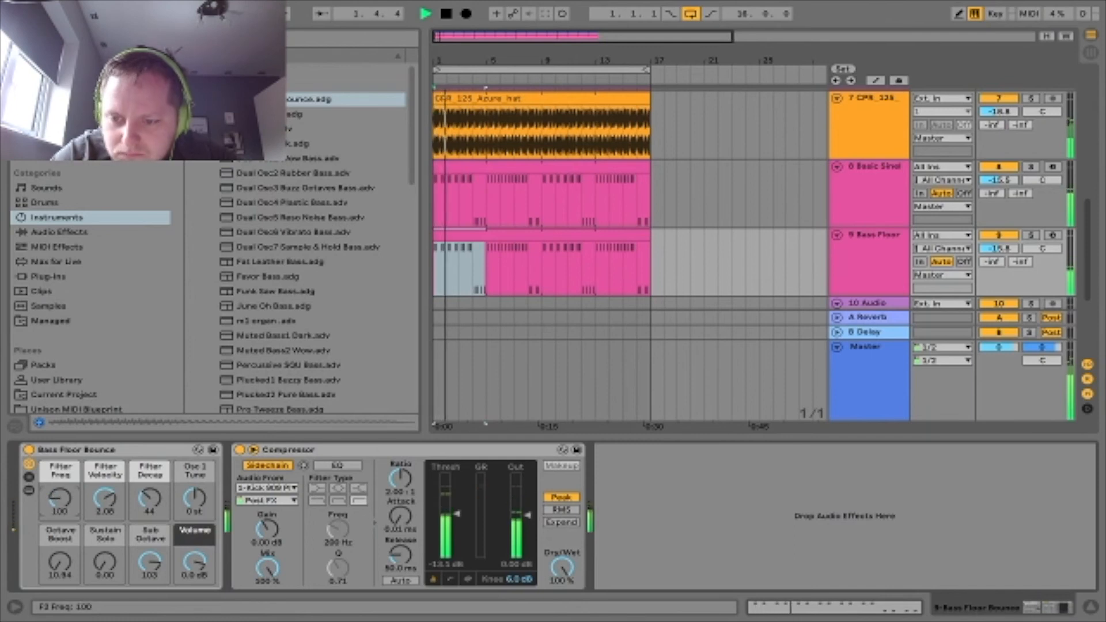
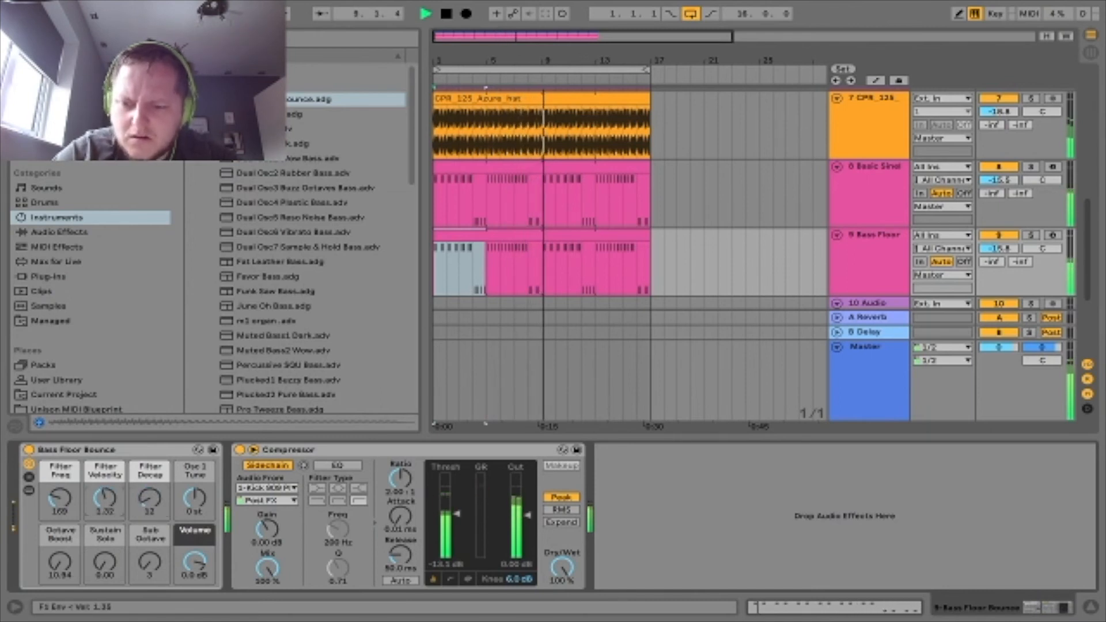
Step: Shorten all notes in track 9's bass clip to about half a sixteenth and stop playback
double_click(552, 234)
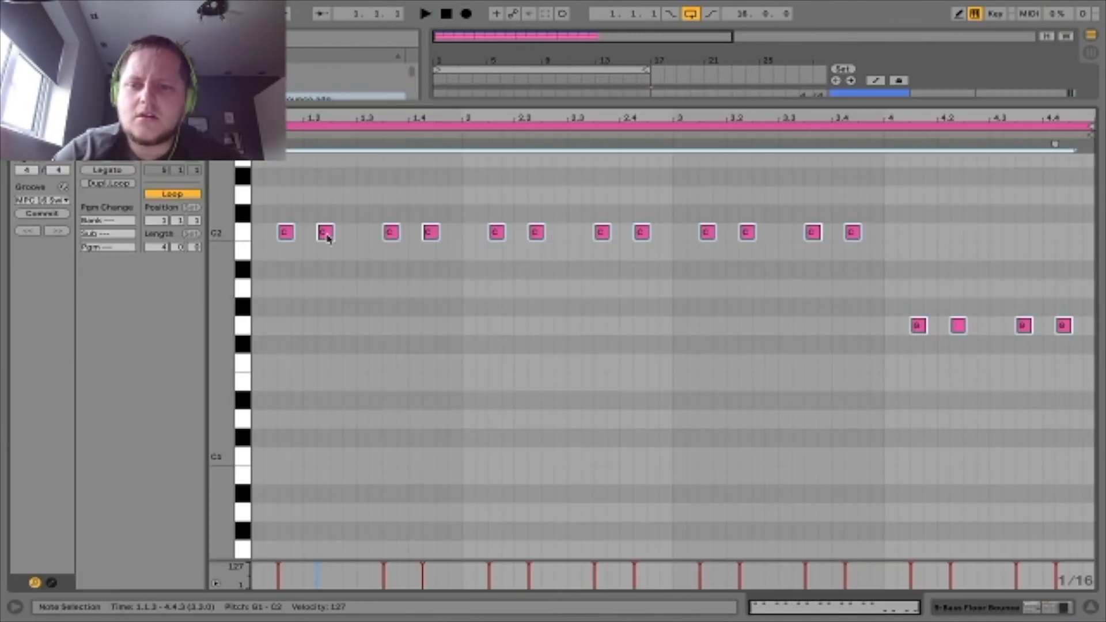
click(326, 234)
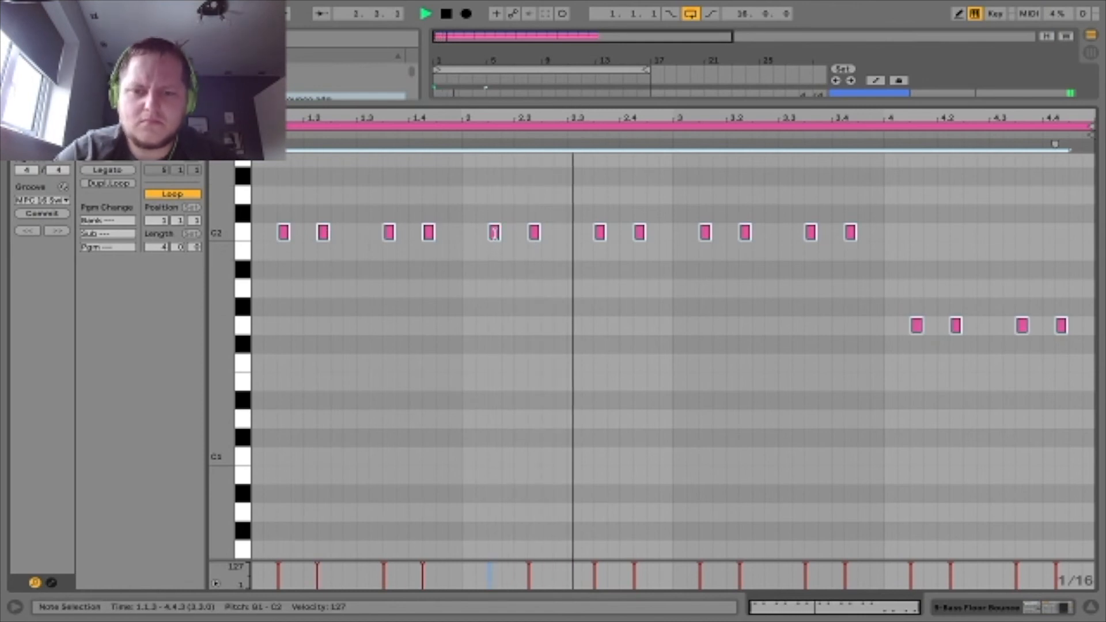
drag(495, 233, 491, 233)
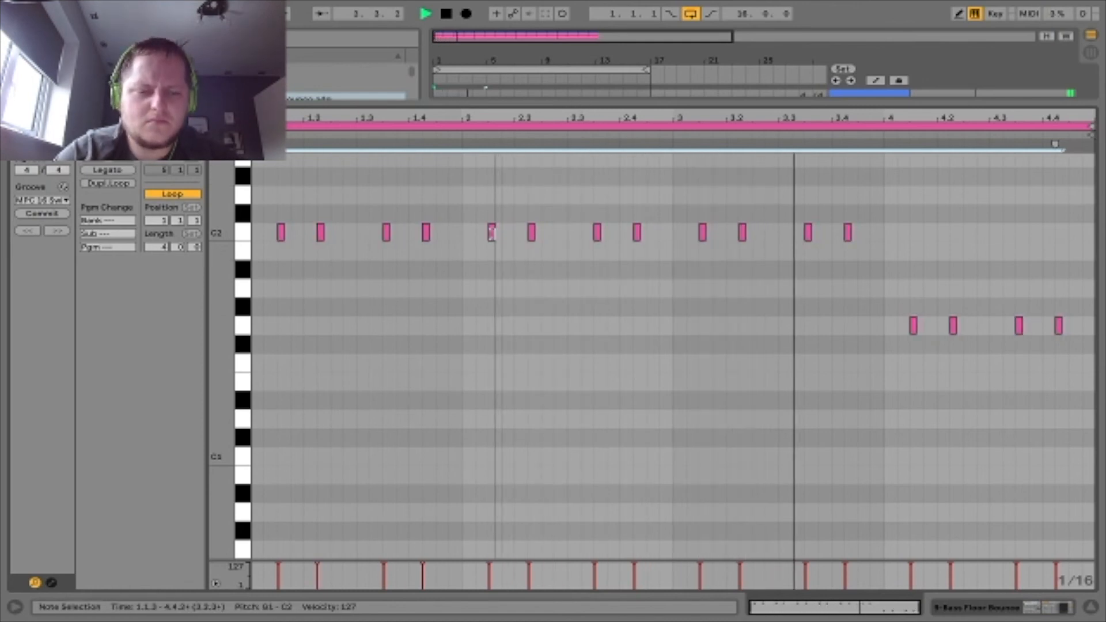
key(space)
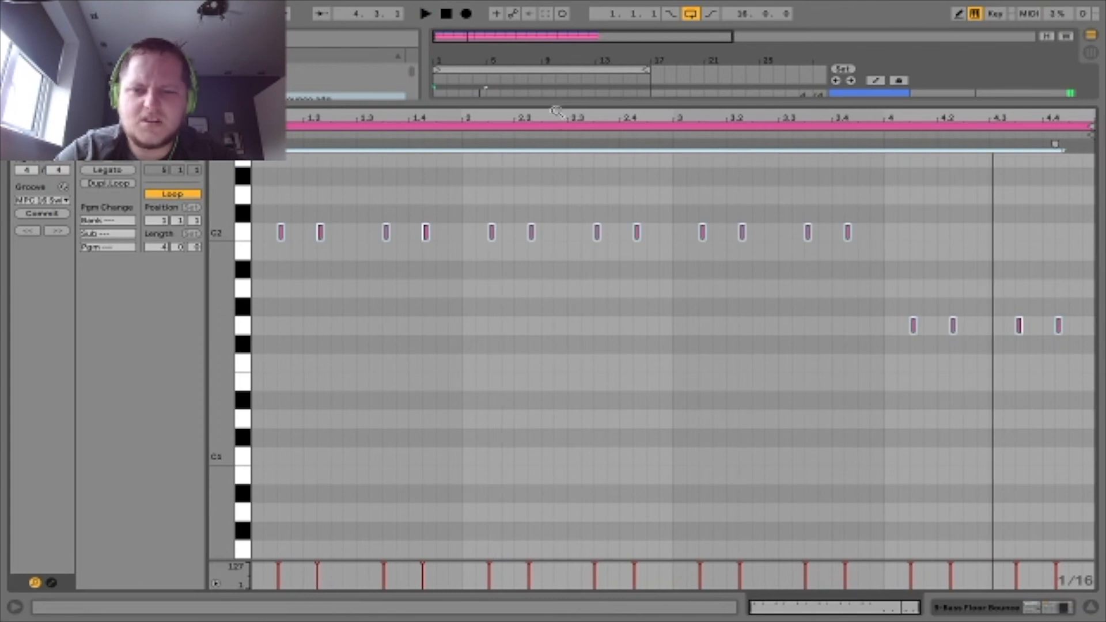
click(557, 105)
Step: Replace the instrument on track 9 with the Muted Bass1 Dark preset and play the arrangement
click(306, 334)
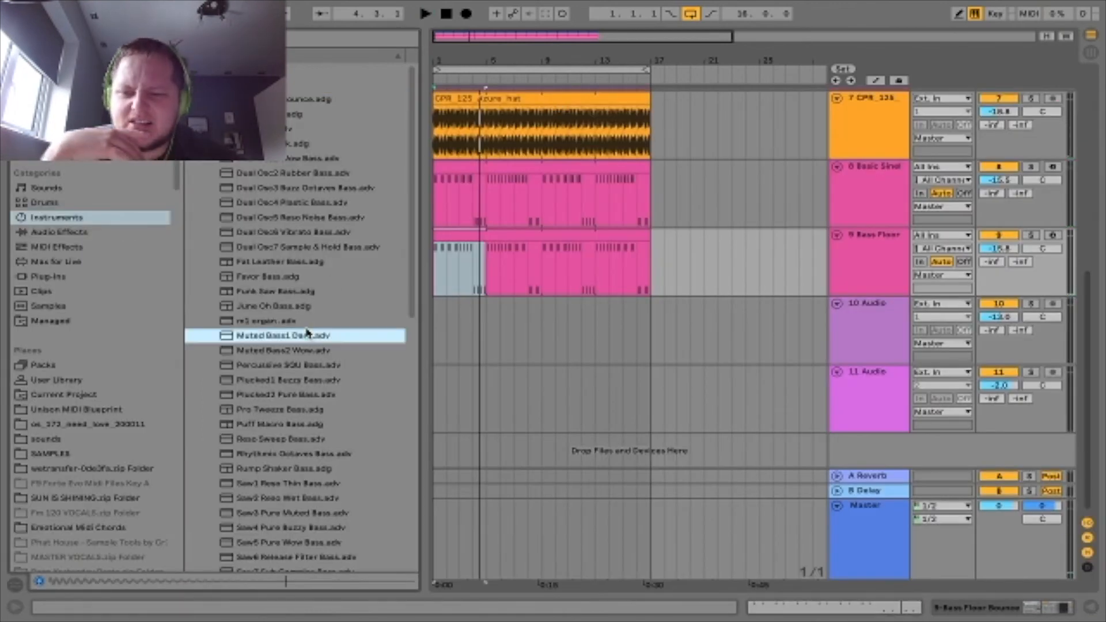
double_click(877, 276)
double_click(281, 336)
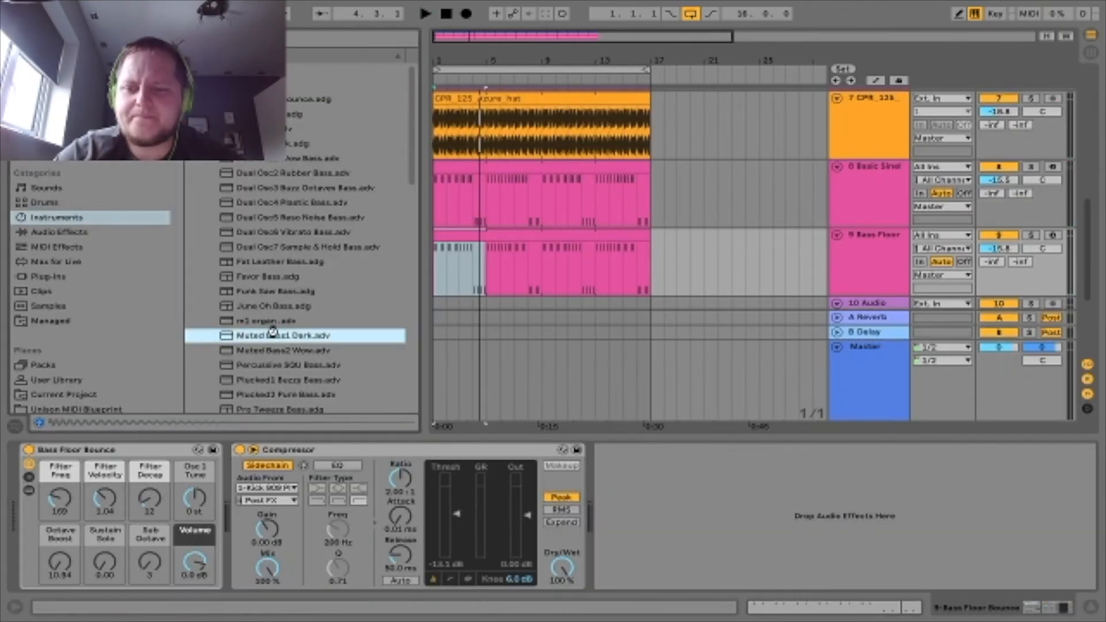
key(space)
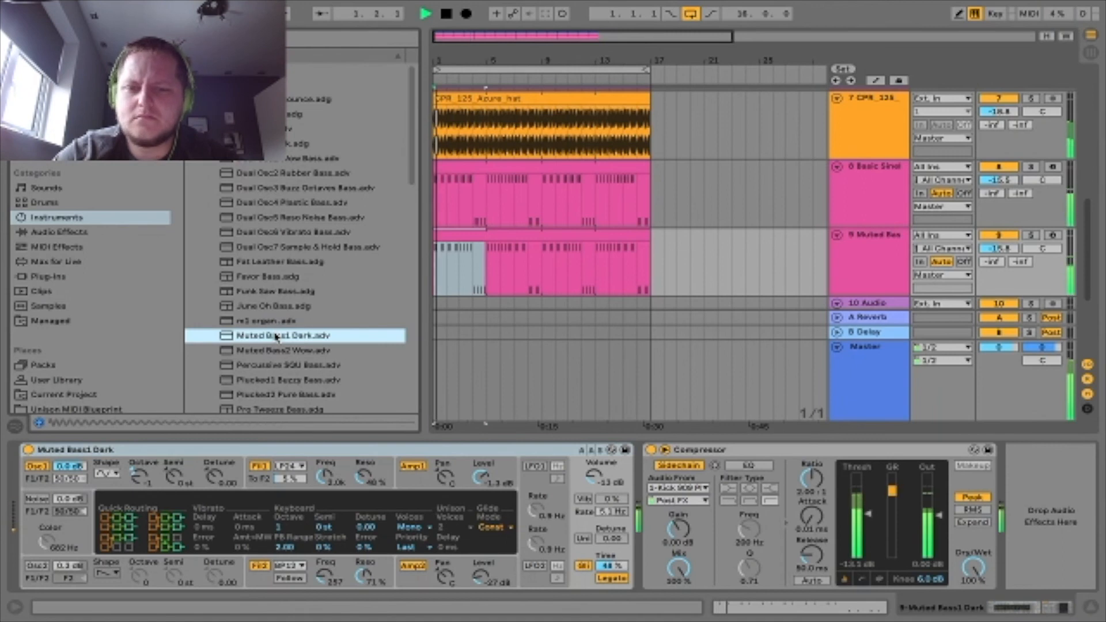
Step: Solo bass tracks 8 and 9, then transpose track 9's notes down one octave and lengthen them slightly
click(1032, 235)
click(1031, 167)
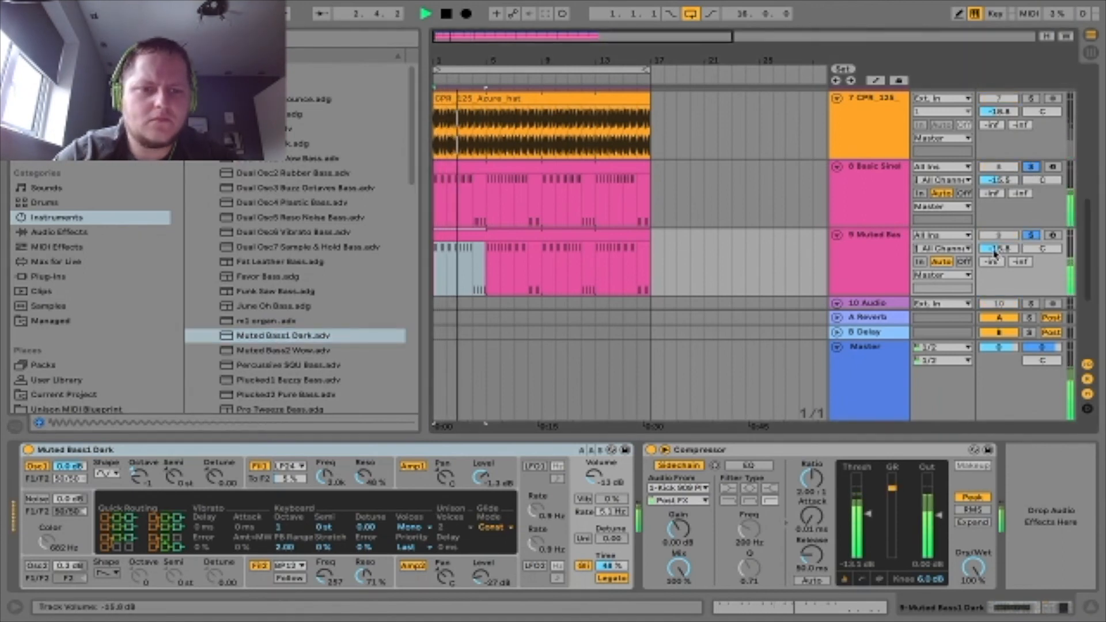
double_click(602, 239)
scroll(600, 240, up, 5)
click(640, 449)
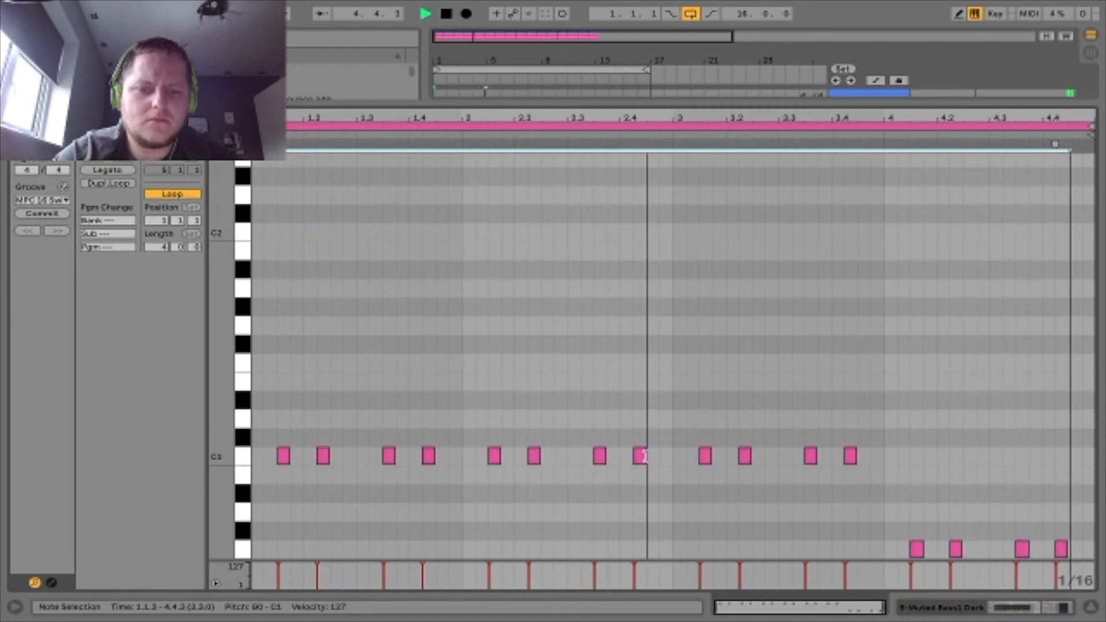
double_click(589, 100)
Step: Insert an EQ Eight before track 9's compressor, set band 1 to a low cut at 325 Hz and play the full mix
double_click(876, 236)
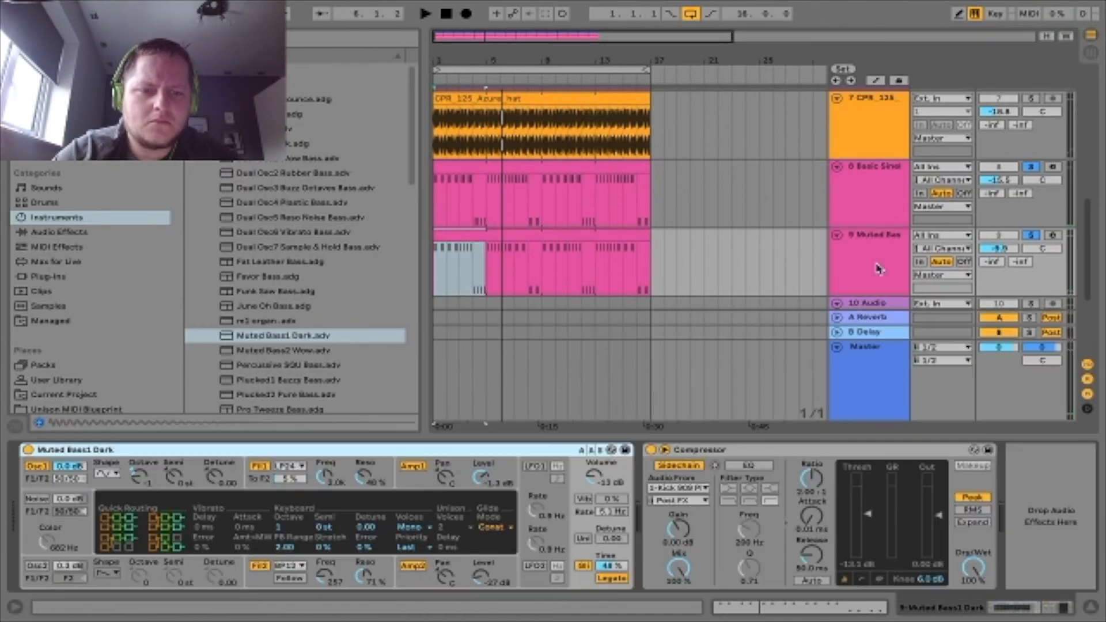
click(87, 231)
drag(221, 278, 833, 521)
click(705, 569)
click(703, 490)
key(space)
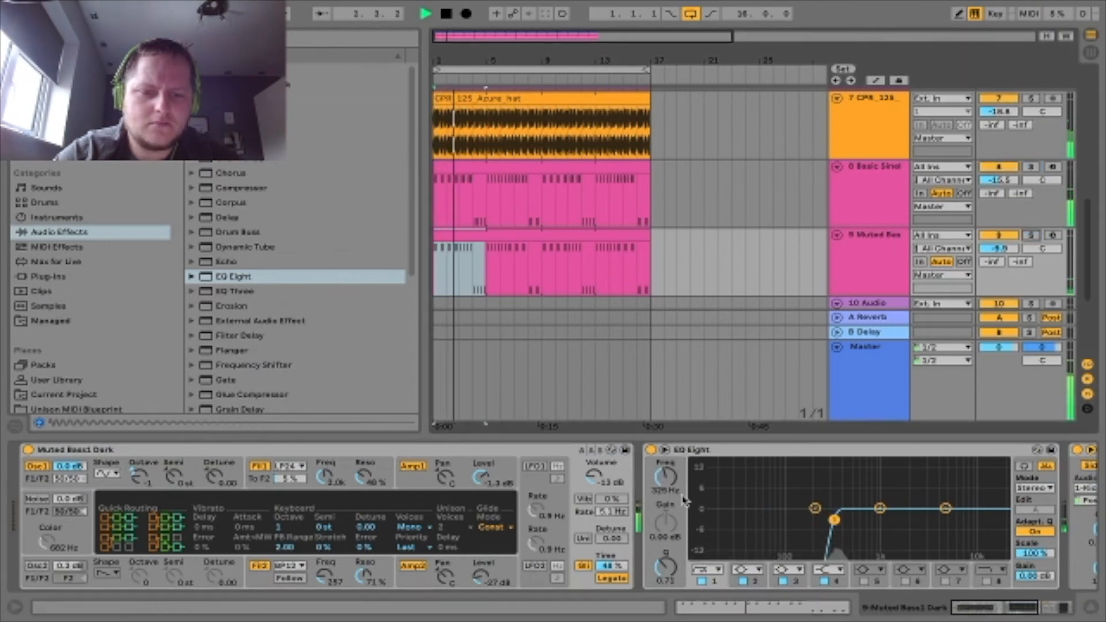
Step: Transpose the Muted Bass clip's notes up one octave and balance track 9's volume at -12.3 dB, briefly soloing it
drag(996, 254, 996, 246)
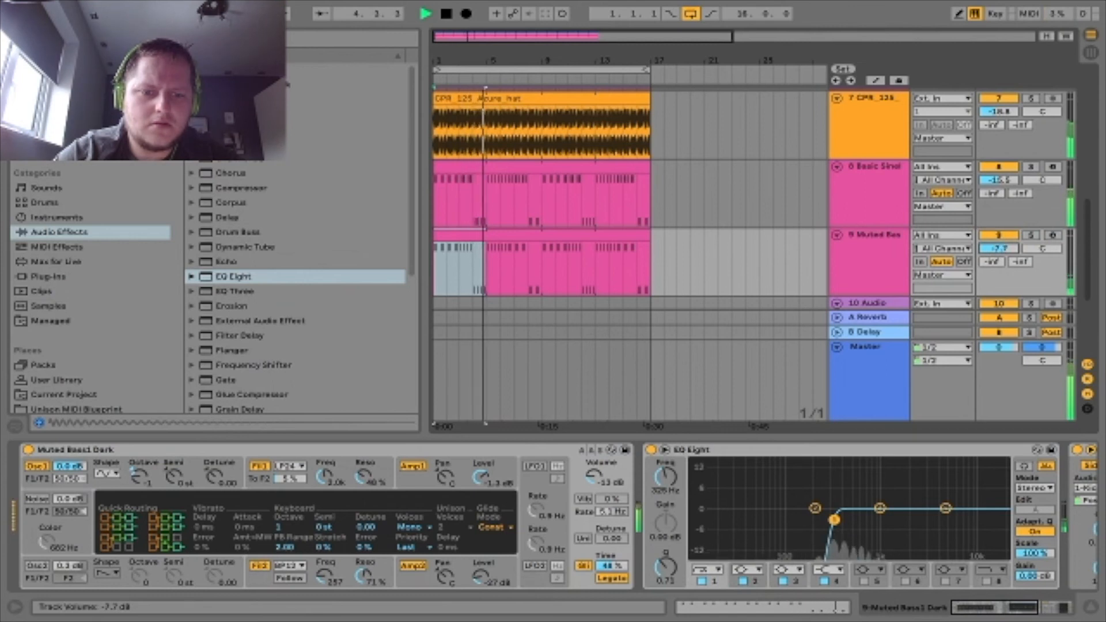
double_click(611, 233)
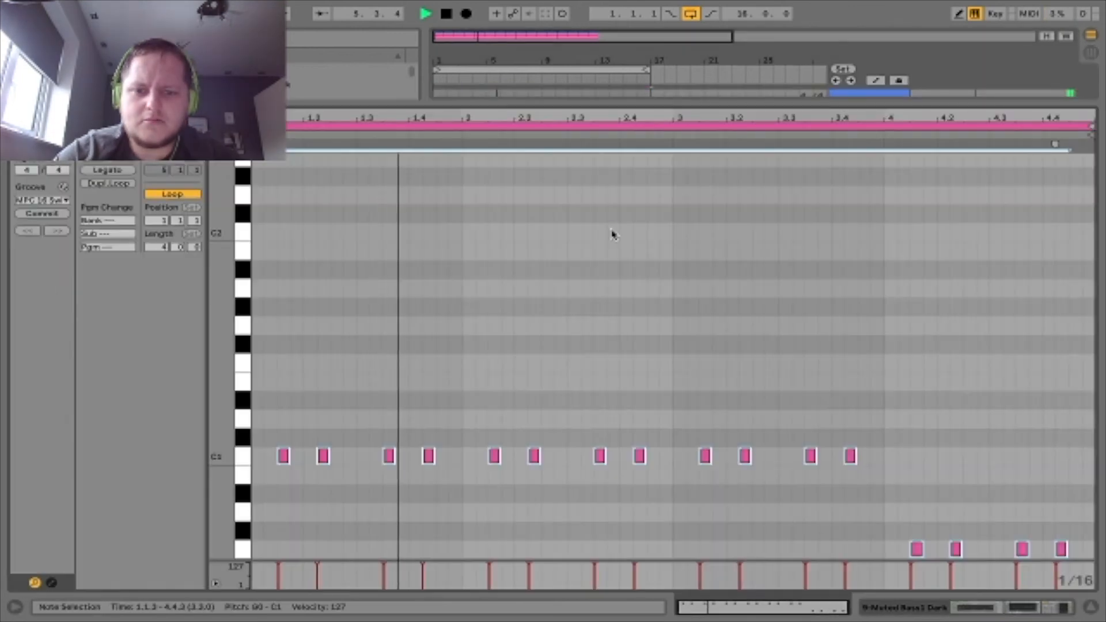
key(shift+Up)
double_click(545, 107)
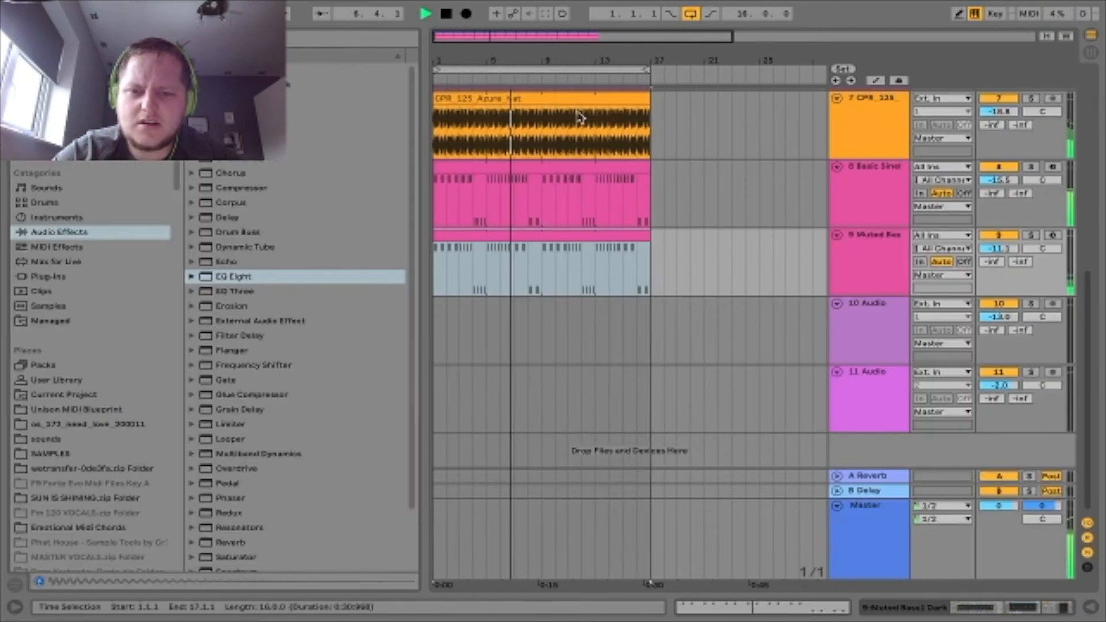
click(1031, 235)
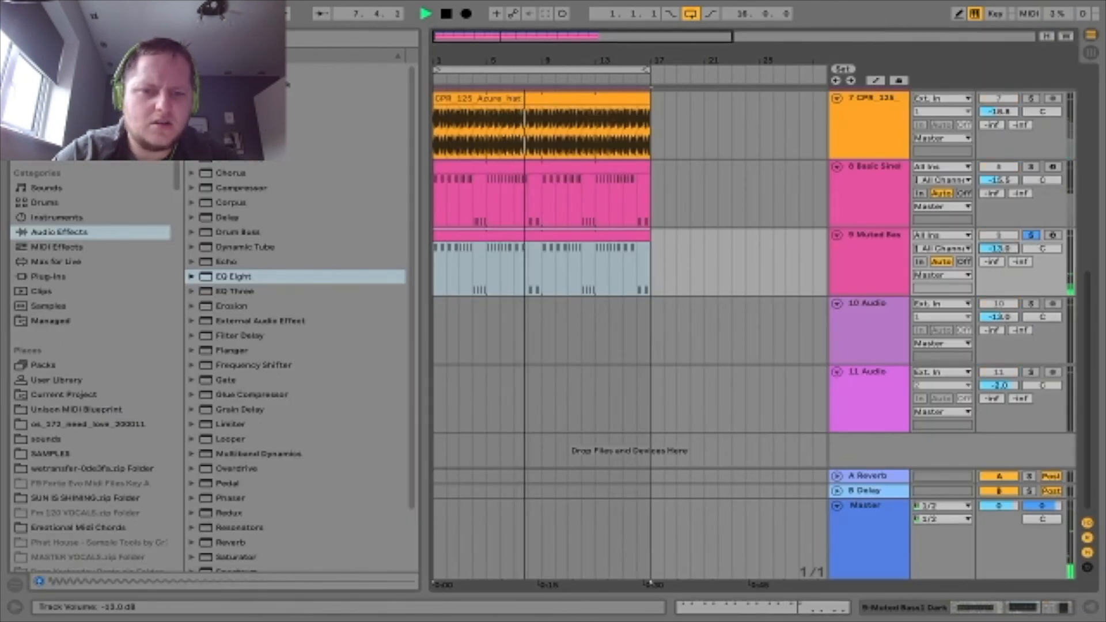
click(1034, 236)
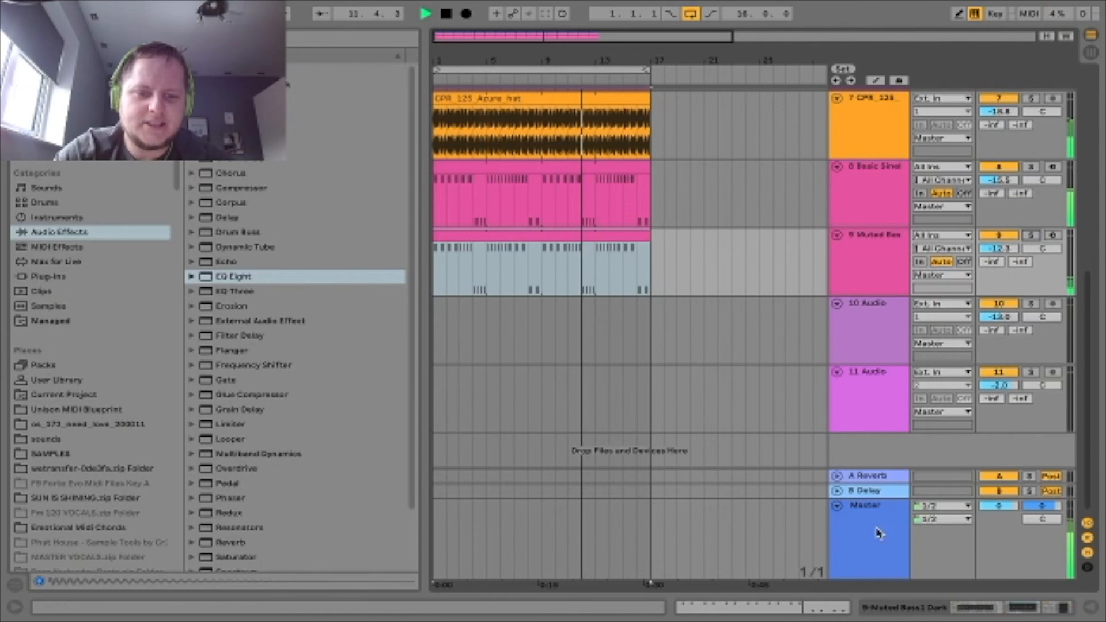
Step: Check the Reverb return's settings, then solo the clap and set its reverb send to about -25 dB
double_click(867, 478)
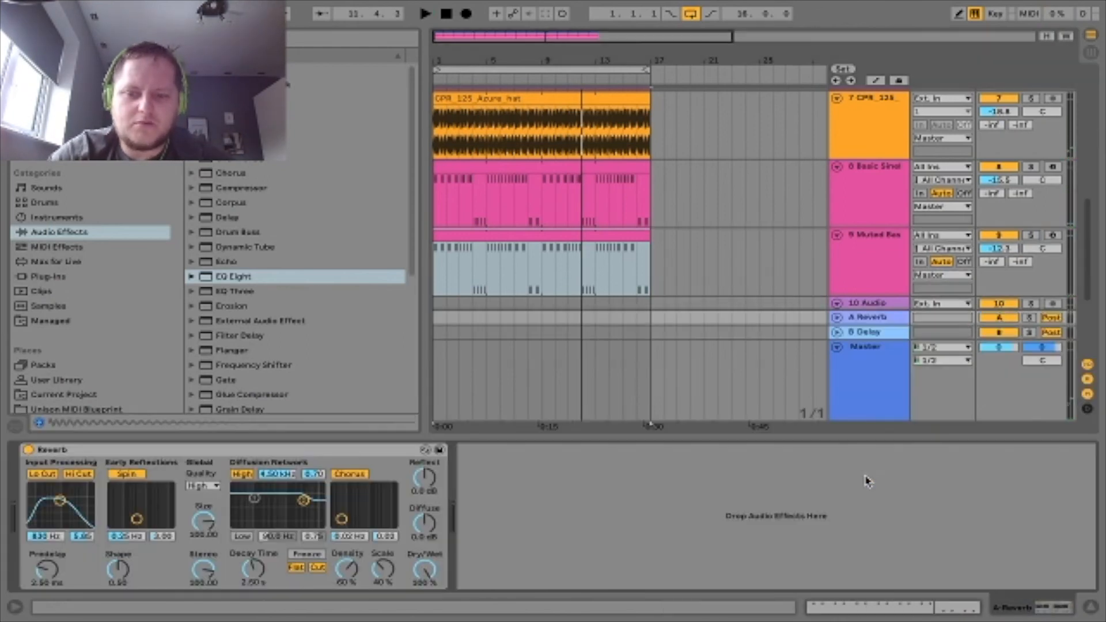
drag(829, 438, 833, 496)
scroll(873, 345, up, 5)
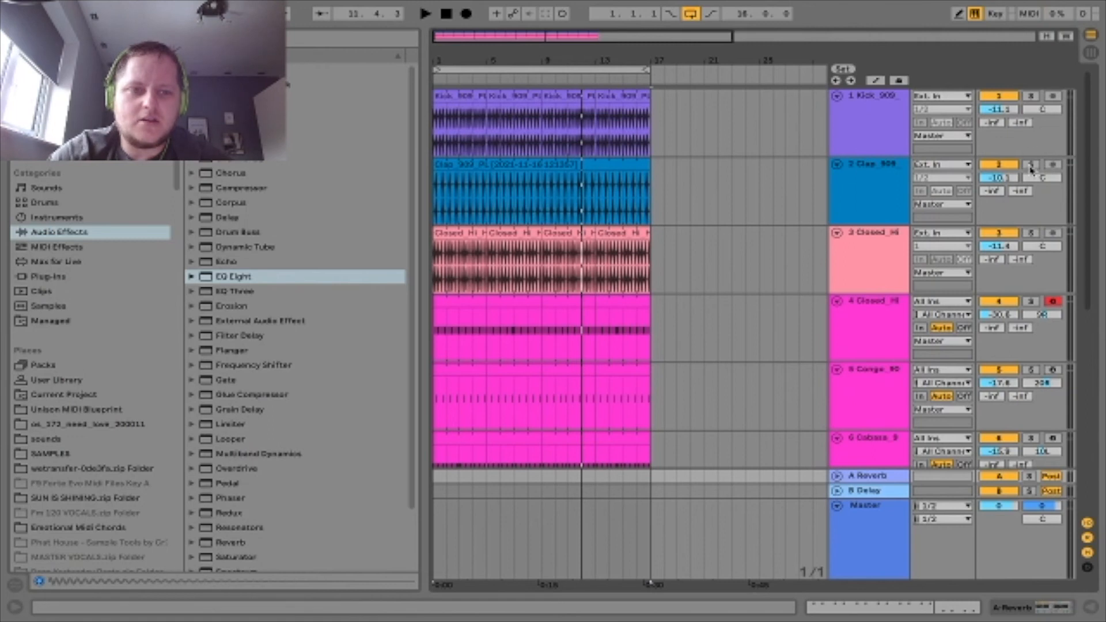
key(space)
drag(995, 192, 994, 186)
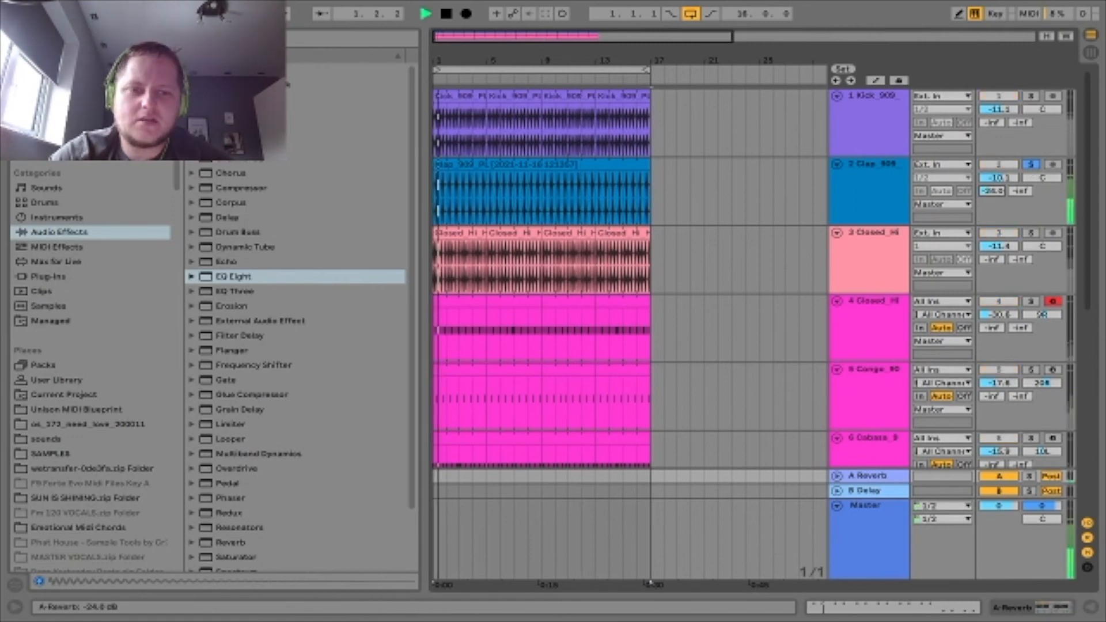
drag(994, 186, 994, 187)
Step: Set the closed hi-hat's reverb send on soloed track 3 to about -43 dB
key(space)
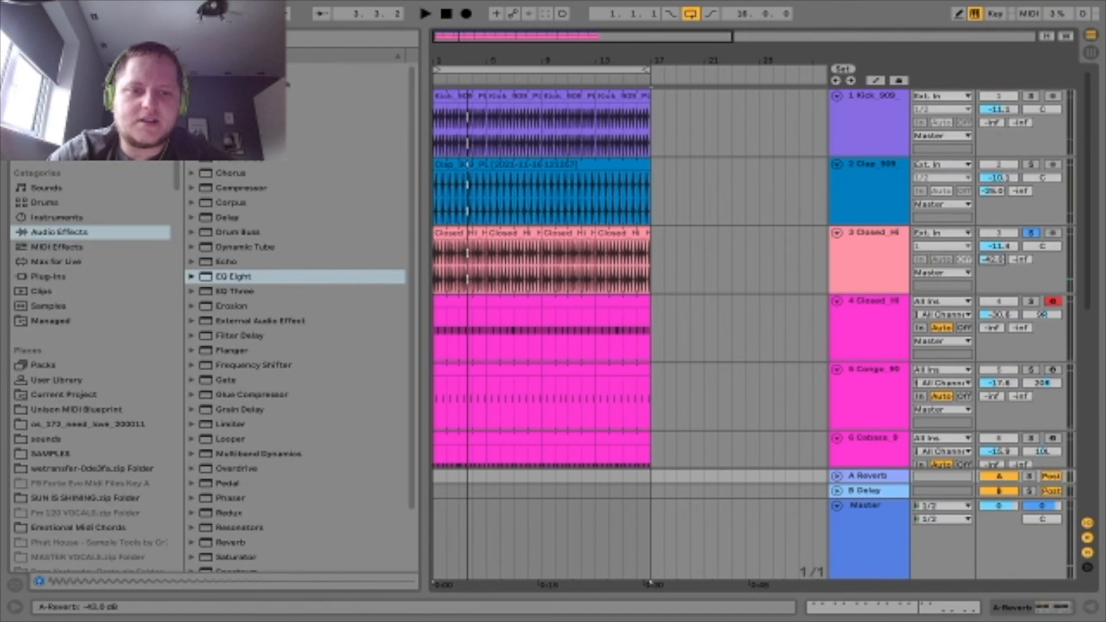
key(space)
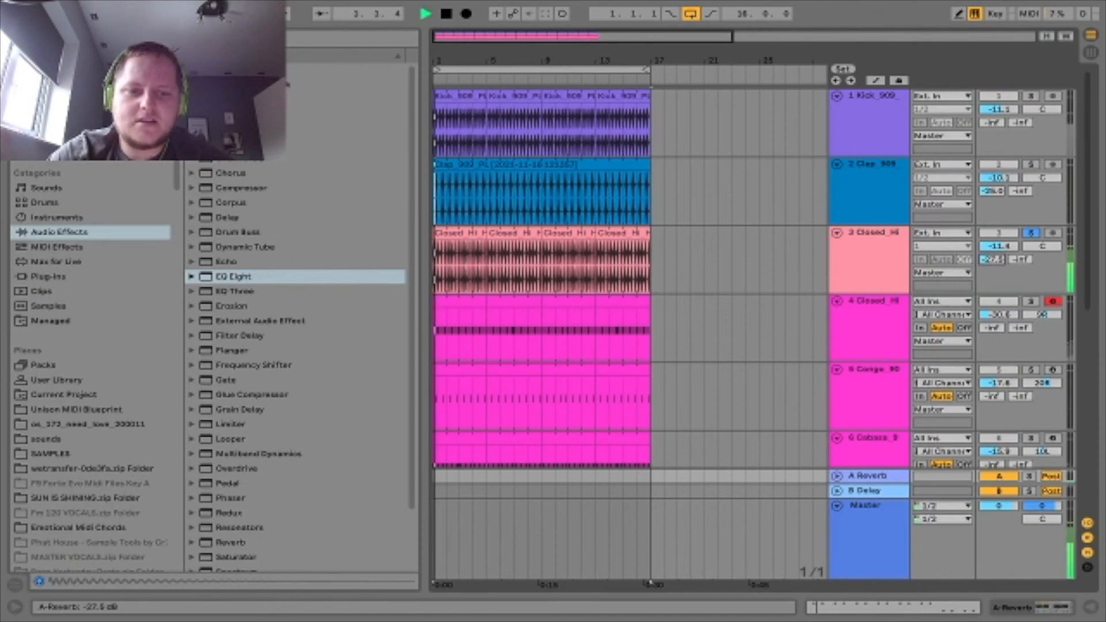
drag(992, 259, 991, 268)
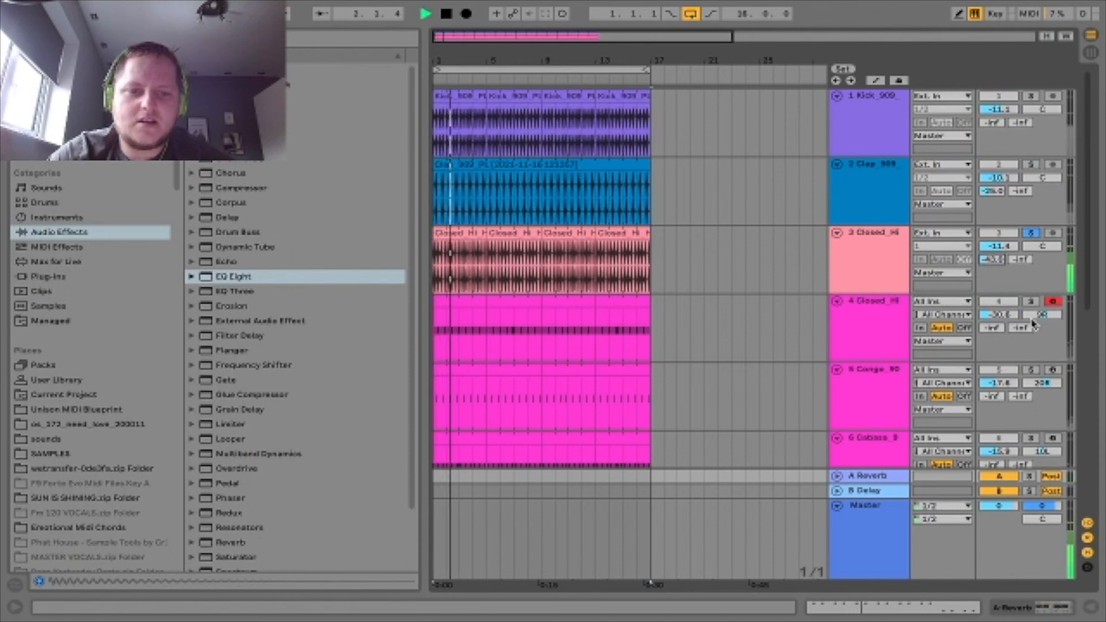
Step: Solo the conga on track 5, set its reverb send to about -21 dB and unsolo it
scroll(1030, 303, down, 2)
scroll(1030, 302, down, 5)
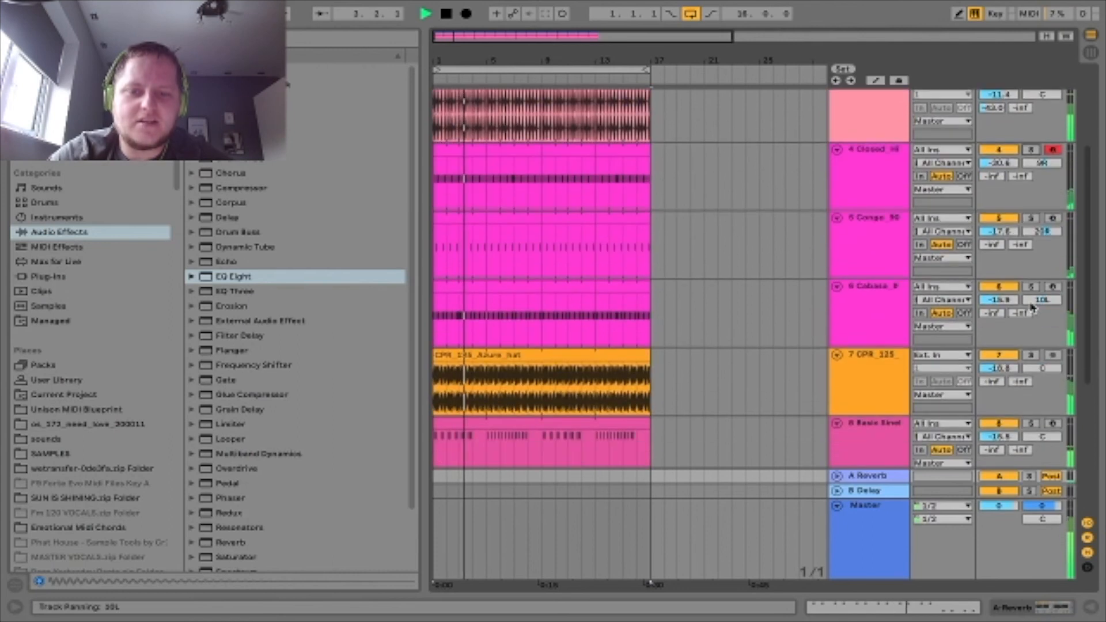
key(space)
click(1032, 219)
drag(991, 246, 991, 233)
key(space)
key(space)
click(1032, 219)
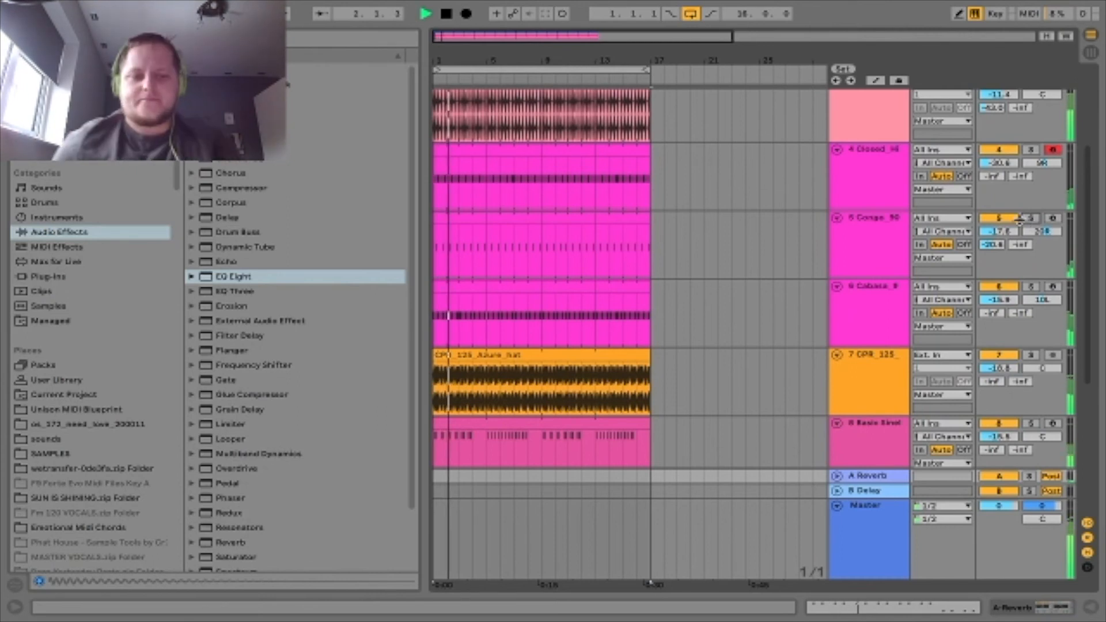
Step: Listen to the full mix while reviewing the tracks' mixer settings, then stop playback
scroll(774, 293, down, 5)
scroll(774, 292, down, 1)
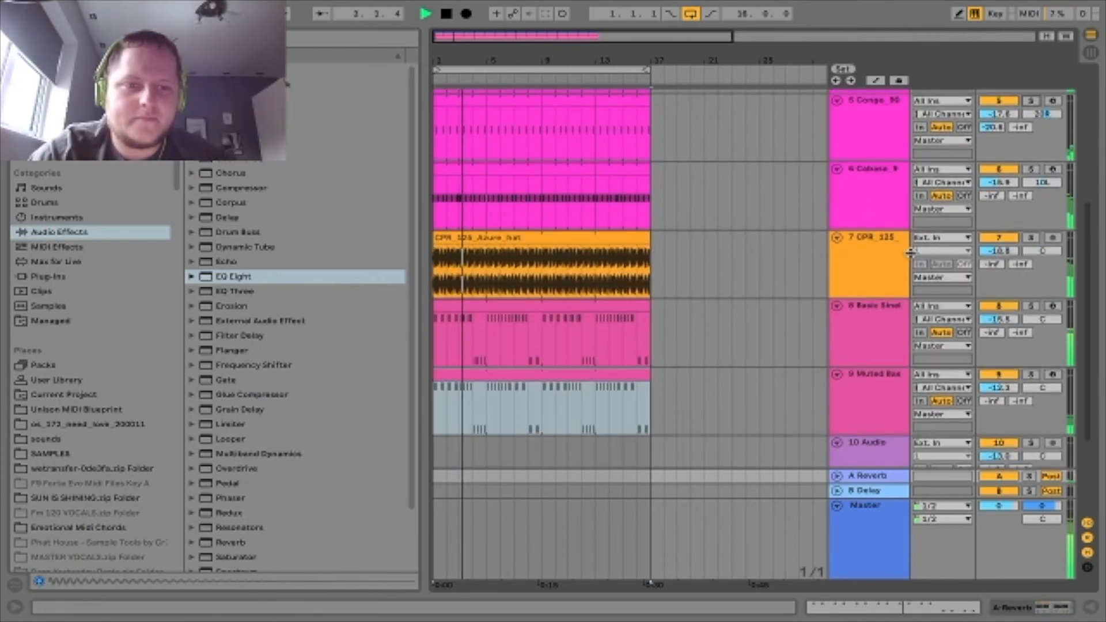
scroll(756, 264, up, 7)
scroll(756, 265, down, 12)
key(space)
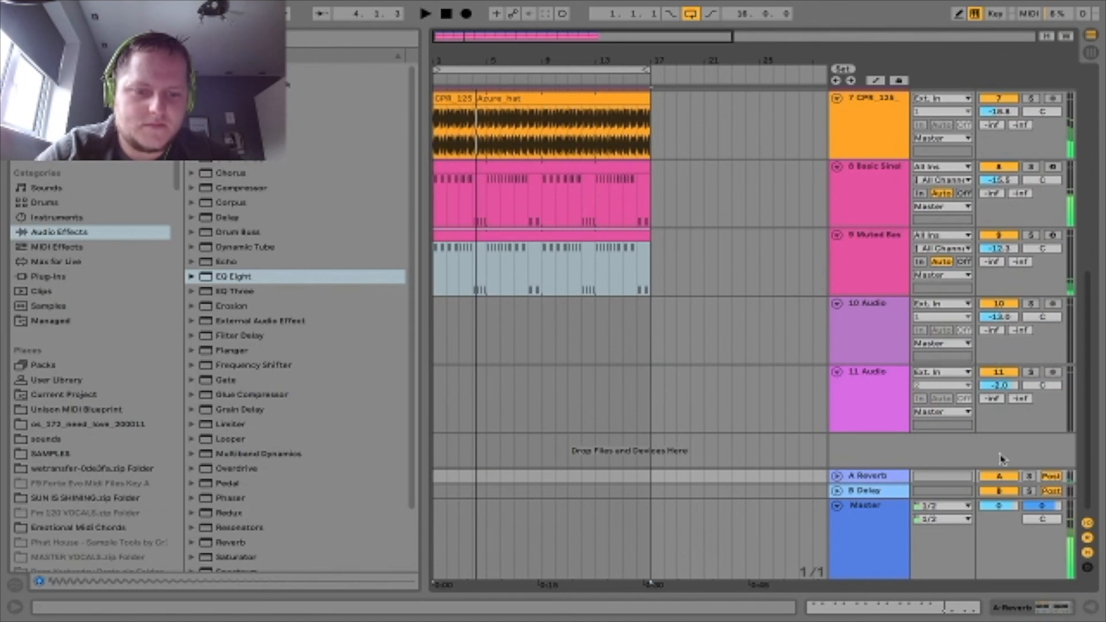
Step: Solo the Reverb return, add an EQ Eight after the reverb with its low cut at about 634 Hz, and unsolo it
click(1033, 478)
key(space)
double_click(865, 478)
drag(218, 276, 588, 517)
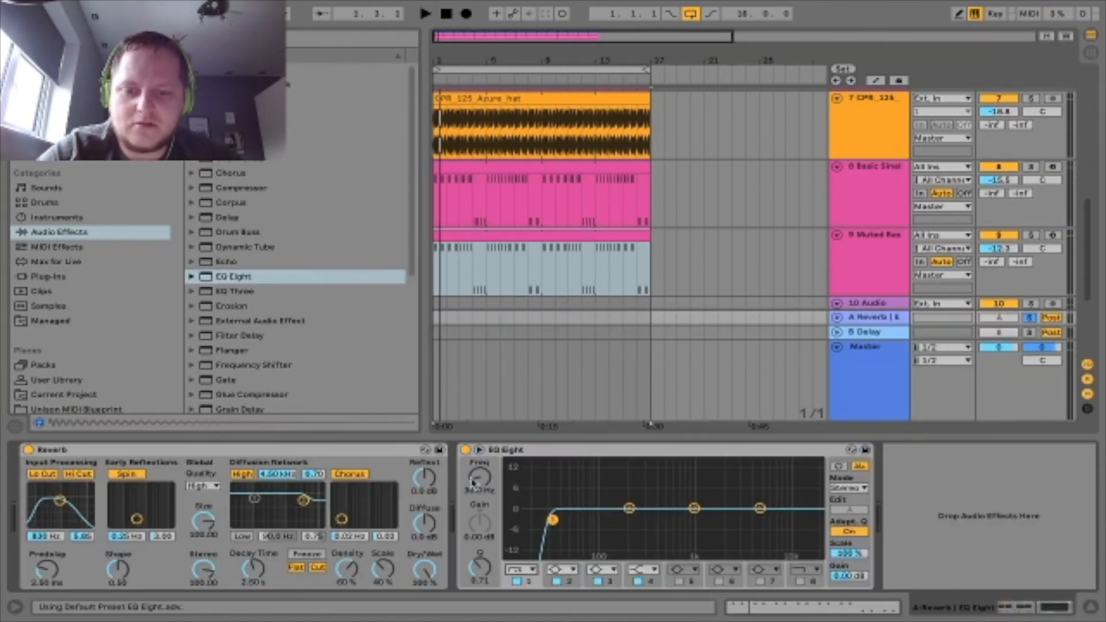
mouse_move(478, 490)
mouse_down()
mouse_move(478, 468)
mouse_move(479, 490)
mouse_up()
click(1030, 318)
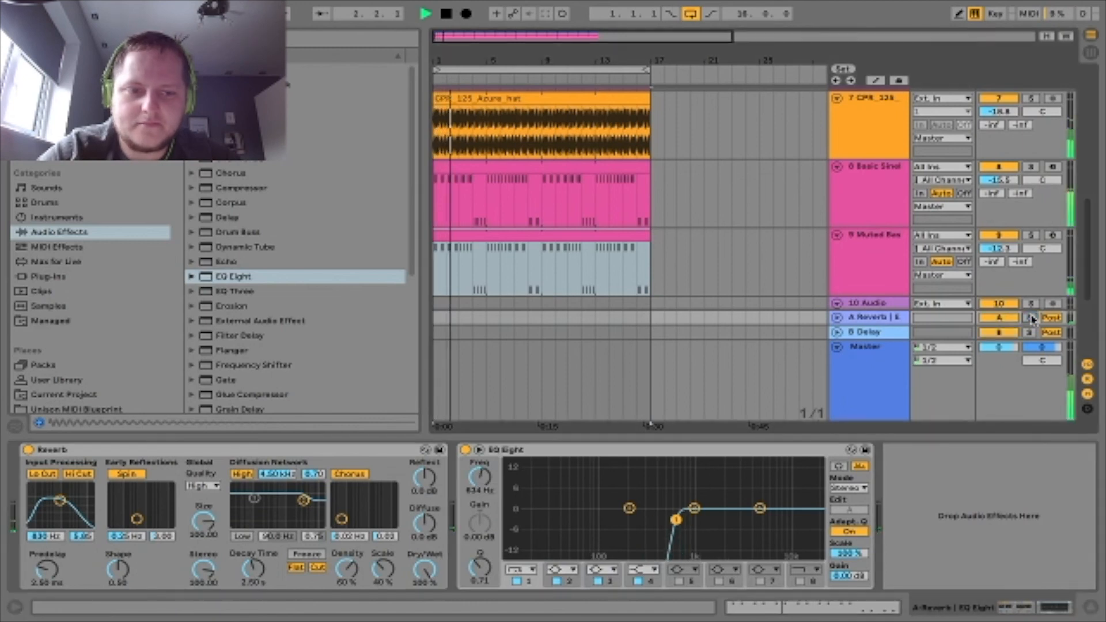
Step: Listen to the full mix while reviewing the arrangement tracks and the Session mixer
drag(554, 432, 555, 437)
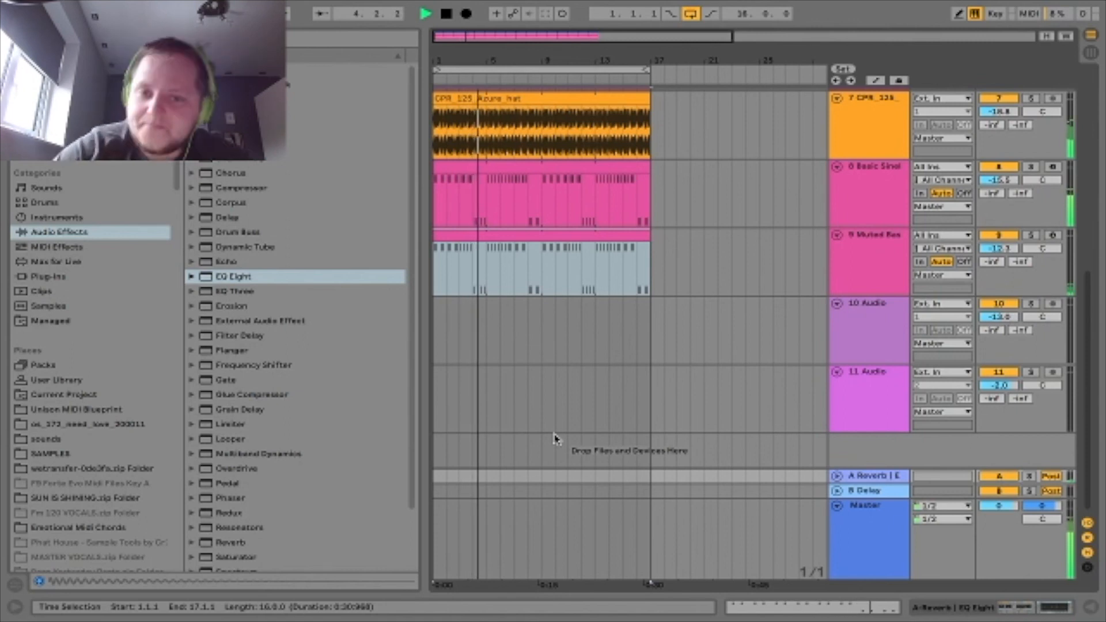
scroll(555, 438, up, 12)
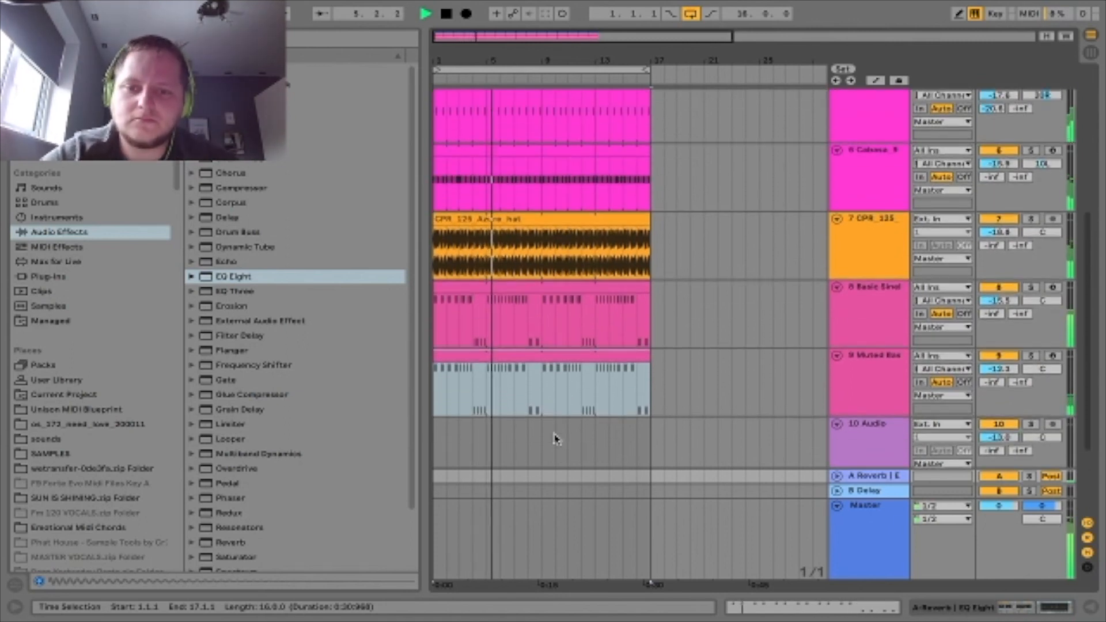
scroll(555, 437, up, 1)
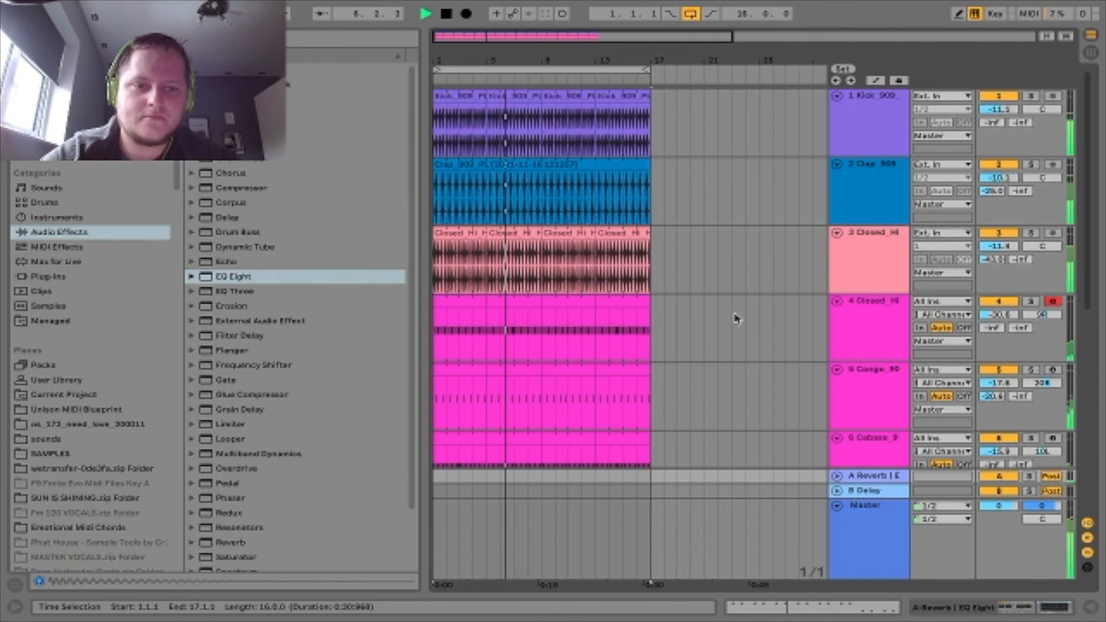
scroll(749, 311, down, 2)
scroll(748, 311, down, 10)
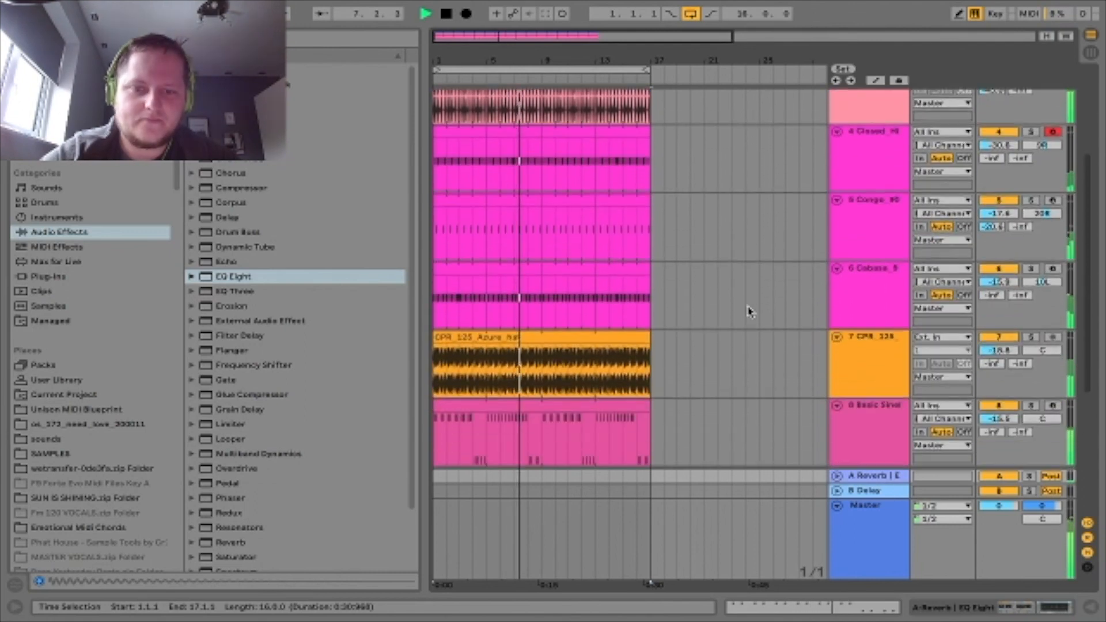
scroll(748, 311, down, 1)
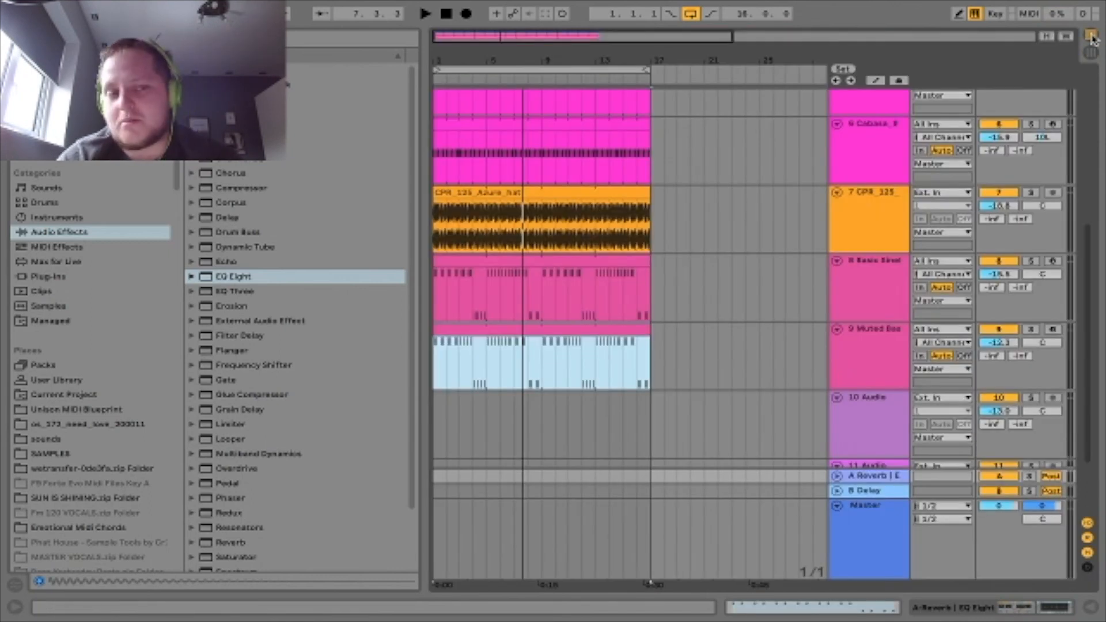
click(1092, 36)
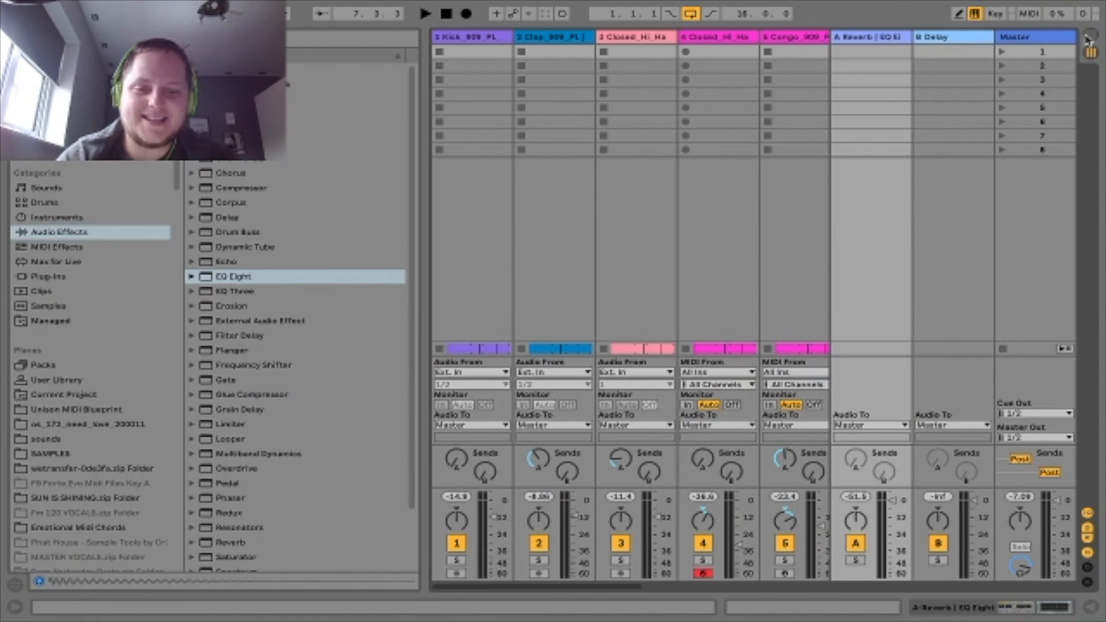
click(1089, 38)
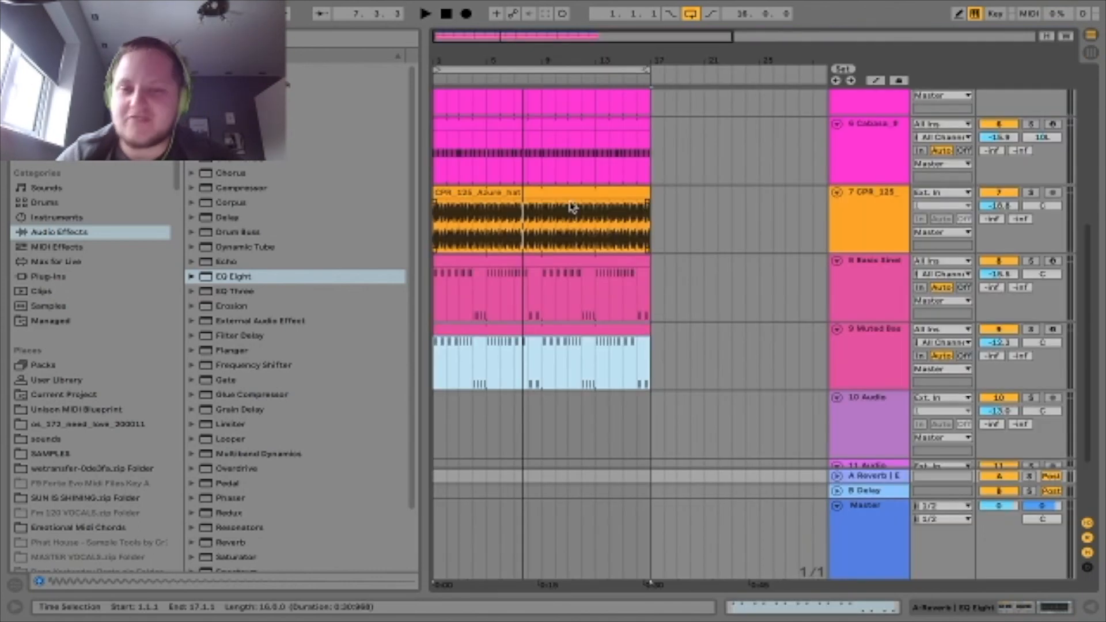
scroll(572, 208, up, 10)
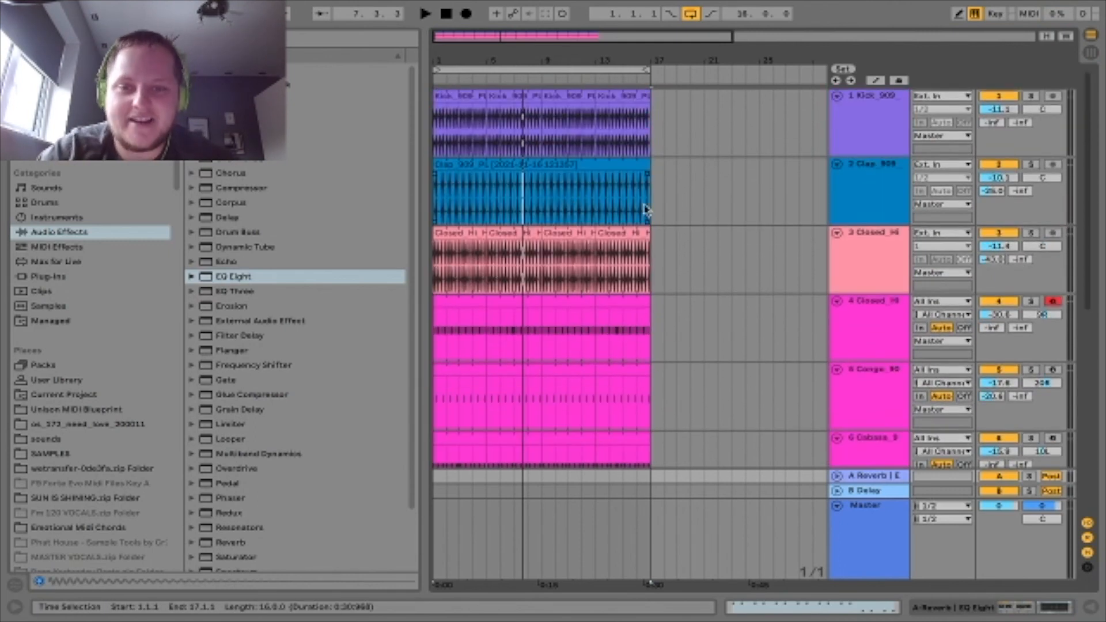
scroll(646, 209, down, 3)
key(space)
scroll(637, 214, down, 2)
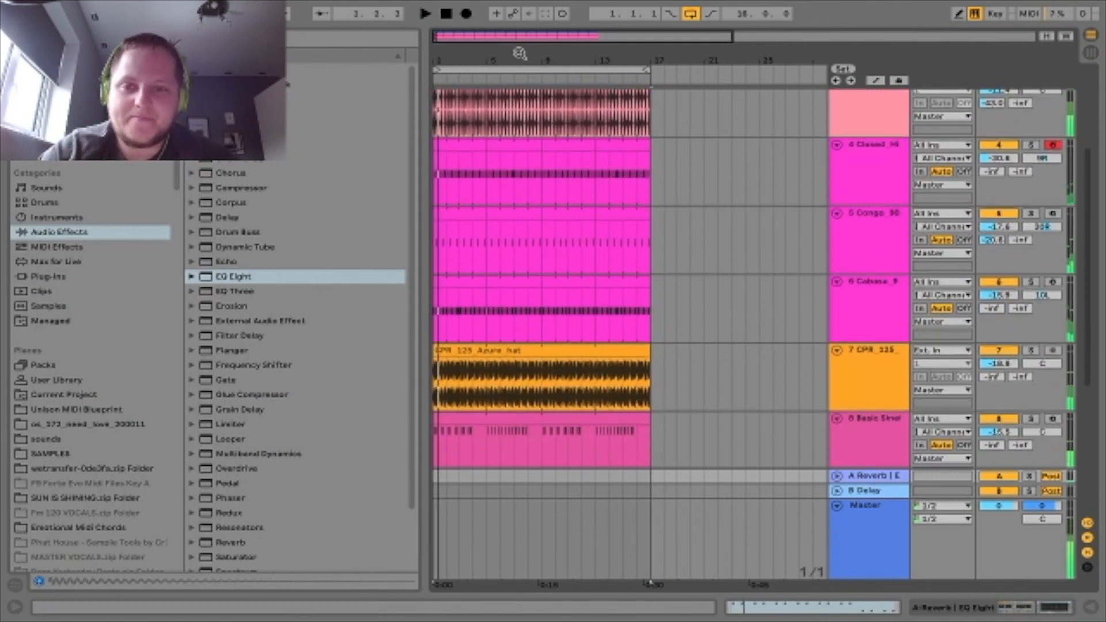
Step: Delete the kick and the Basic Sine bass from the first eight bars and play the arrangement
scroll(461, 151, up, 4)
click(513, 101)
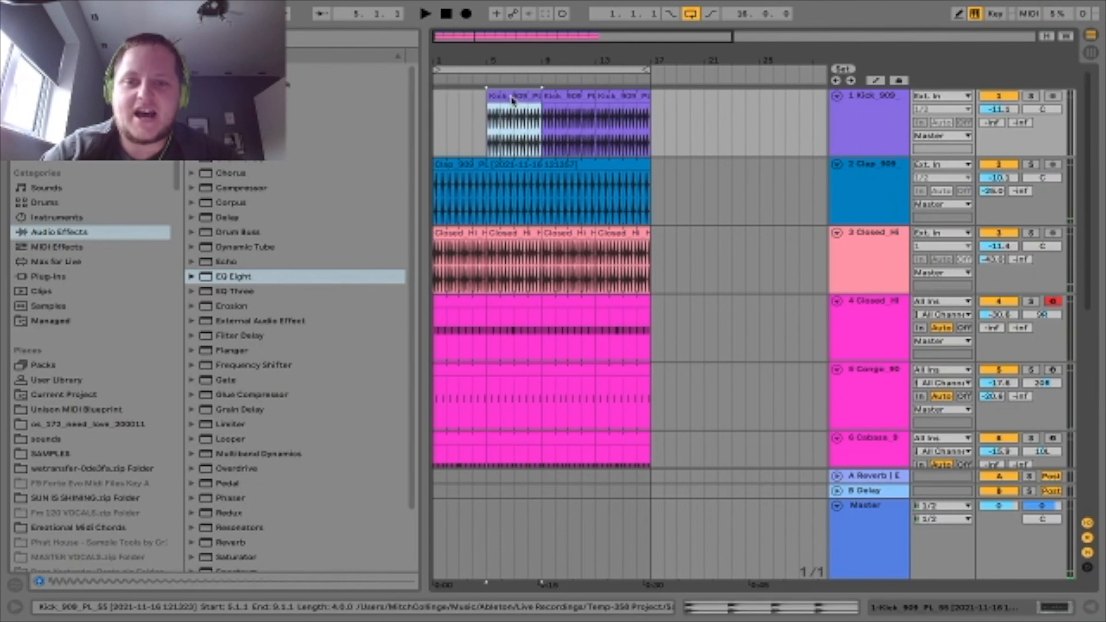
scroll(507, 127, down, 5)
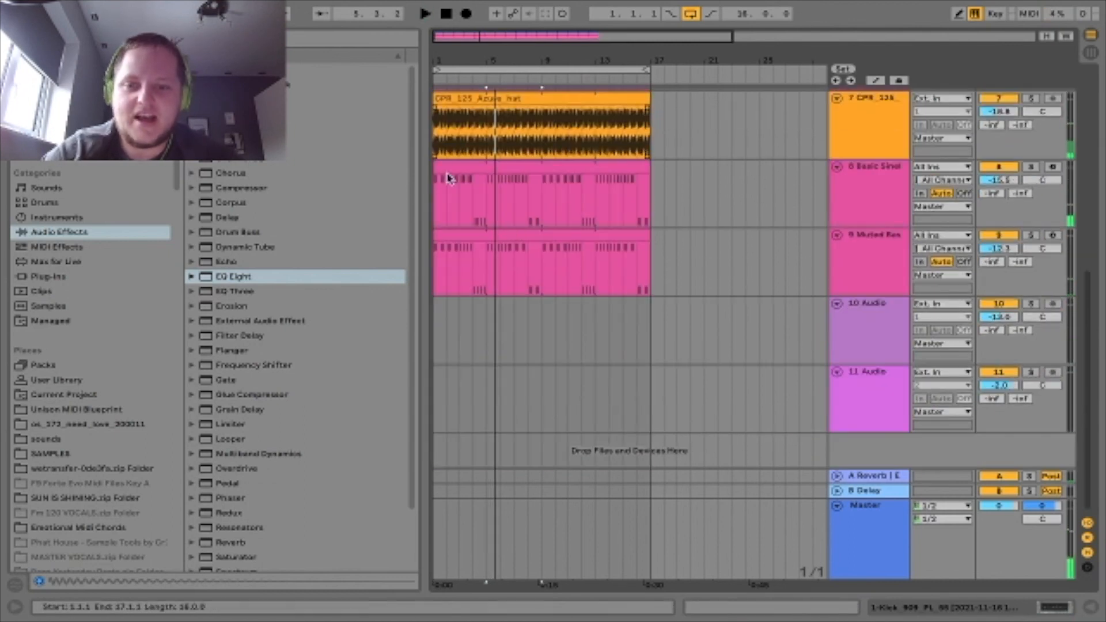
key(space)
click(438, 167)
click(511, 173)
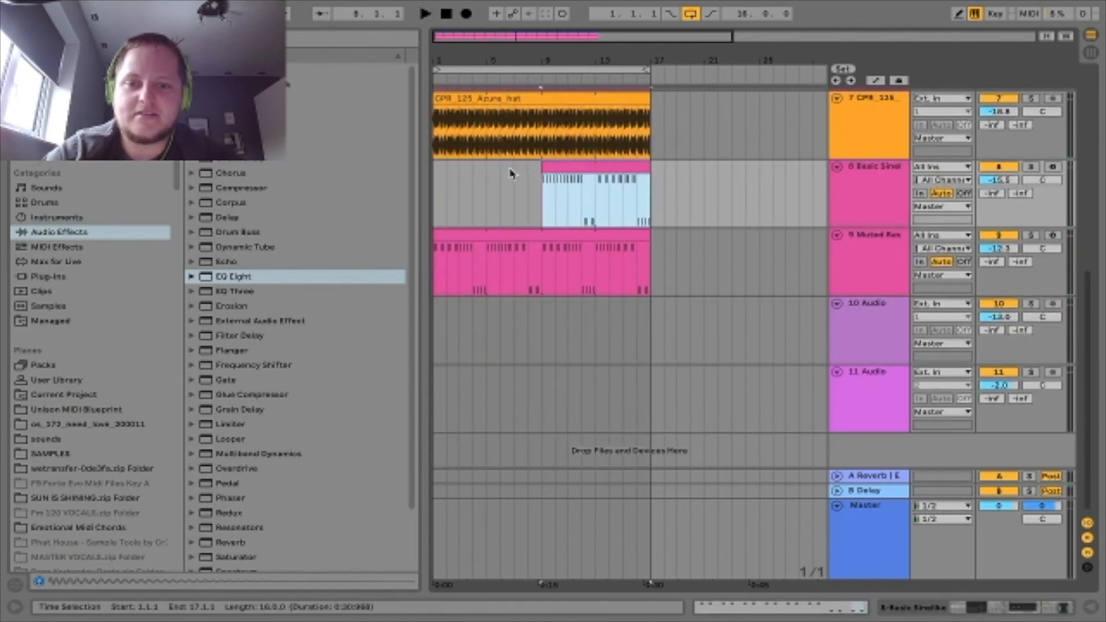
key(space)
key(XF86AudioRaiseVolume)
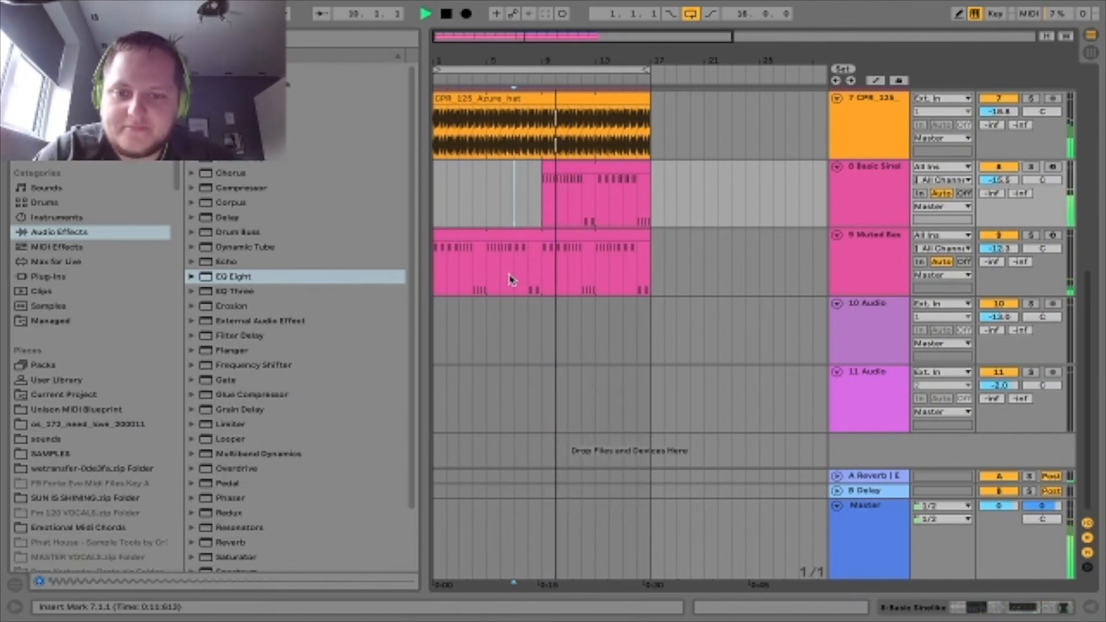
Step: Cut bar 8 out of the Cabasa track and delete the Azure hat loop from the first eight bars
key(space)
scroll(547, 213, up, 3)
drag(547, 213, 527, 216)
key(Delete)
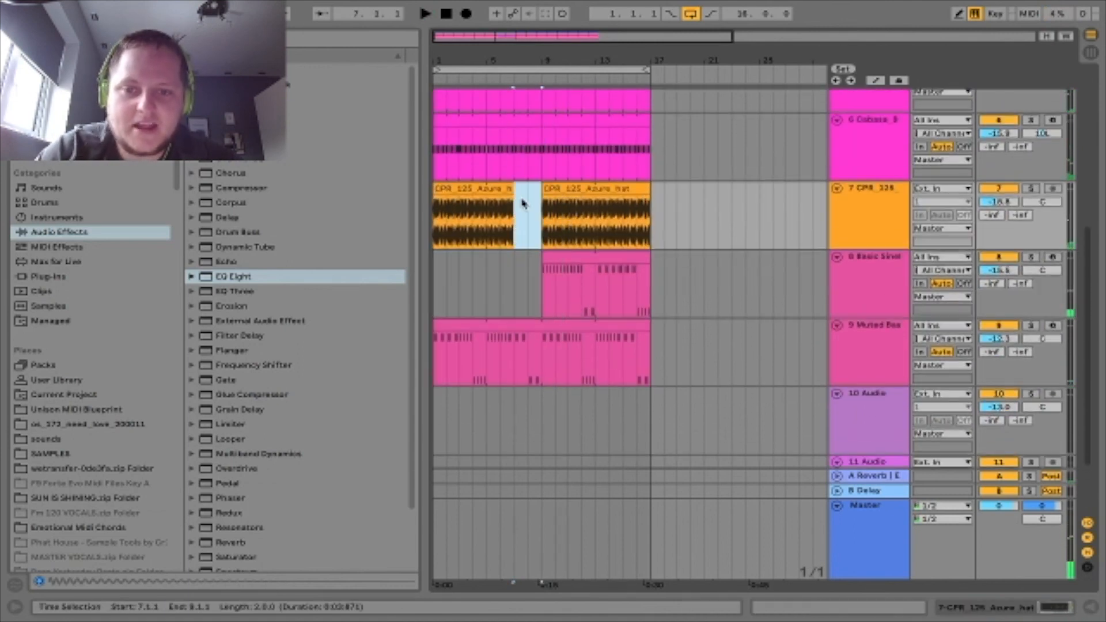
click(522, 189)
drag(542, 162, 528, 163)
key(Delete)
click(512, 189)
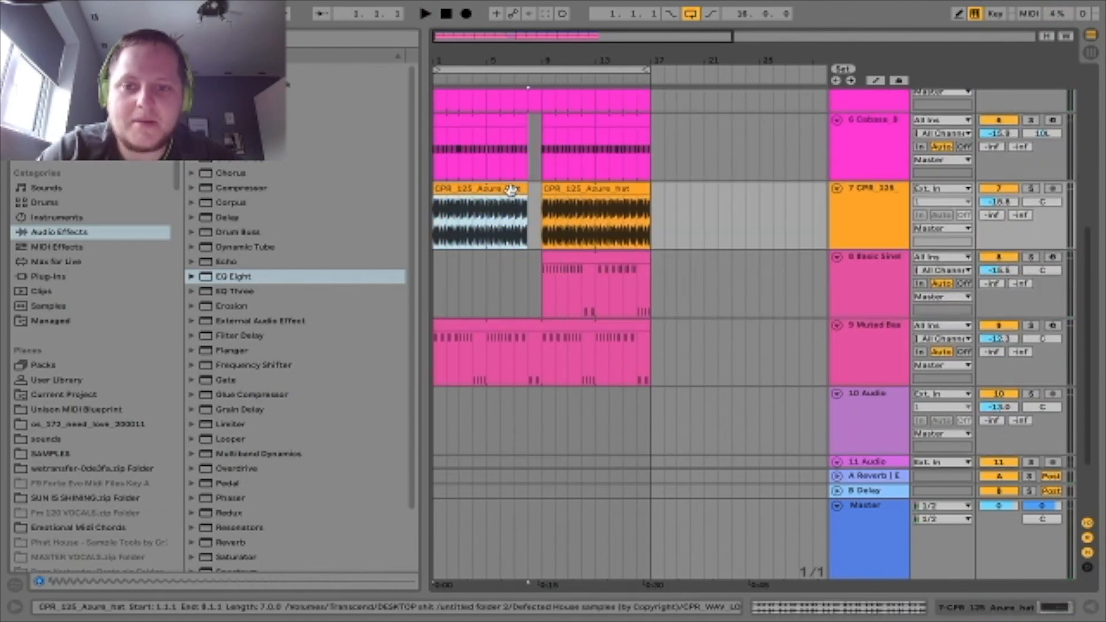
key(Delete)
Step: Cut bar 8 out of the conga track and both closed hi-hat tracks
scroll(513, 195, up, 5)
drag(533, 344, 518, 346)
key(Delete)
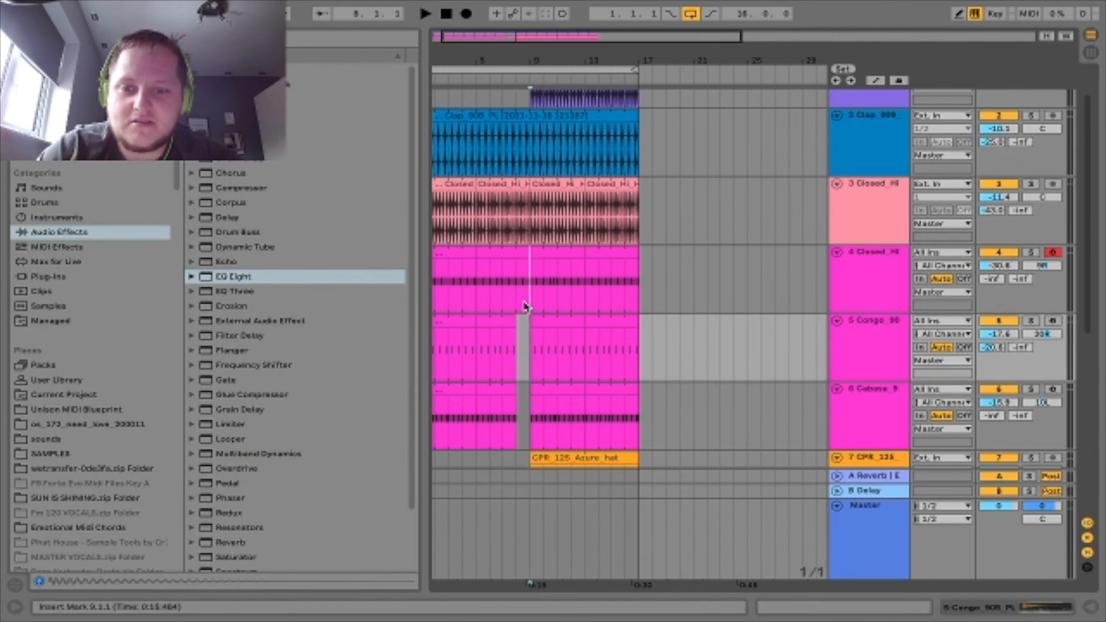
drag(530, 282, 517, 282)
key(Delete)
drag(530, 219, 518, 228)
key(Delete)
Step: Cut most of bar 8 out of the clap track, keeping the last beat before bar 9
drag(518, 161, 507, 153)
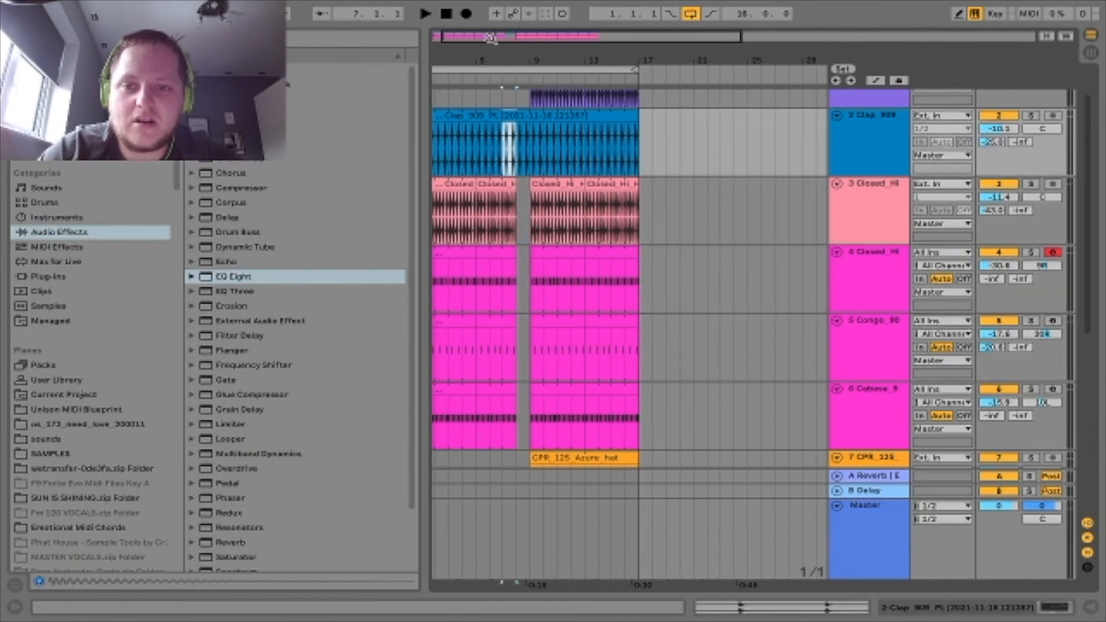
drag(491, 39, 495, 75)
drag(549, 162, 536, 162)
key(Delete)
Step: Play from bar 7.3.1 and review how all tracks come back in through bars 9 to 16, then stop playback
click(524, 162)
key(space)
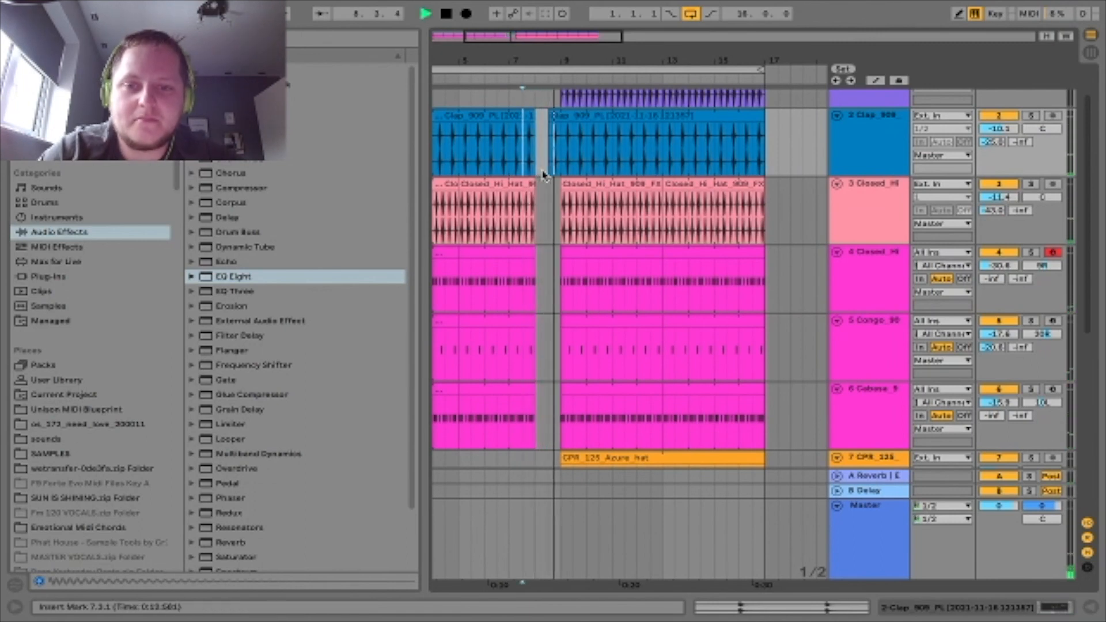
scroll(544, 175, down, 5)
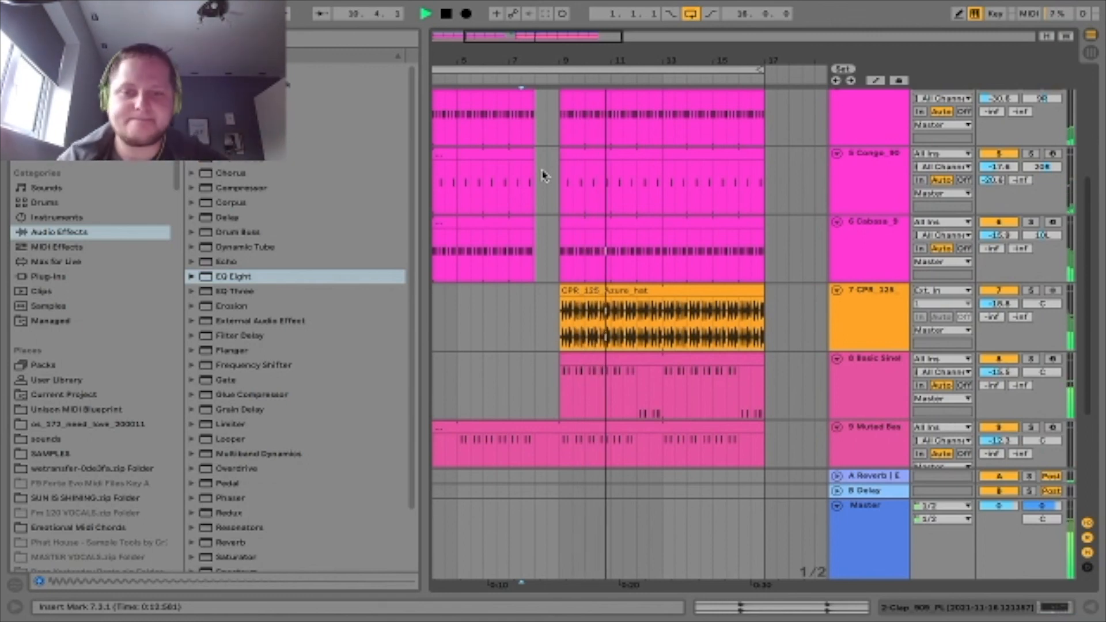
double_click(646, 37)
scroll(672, 189, up, 6)
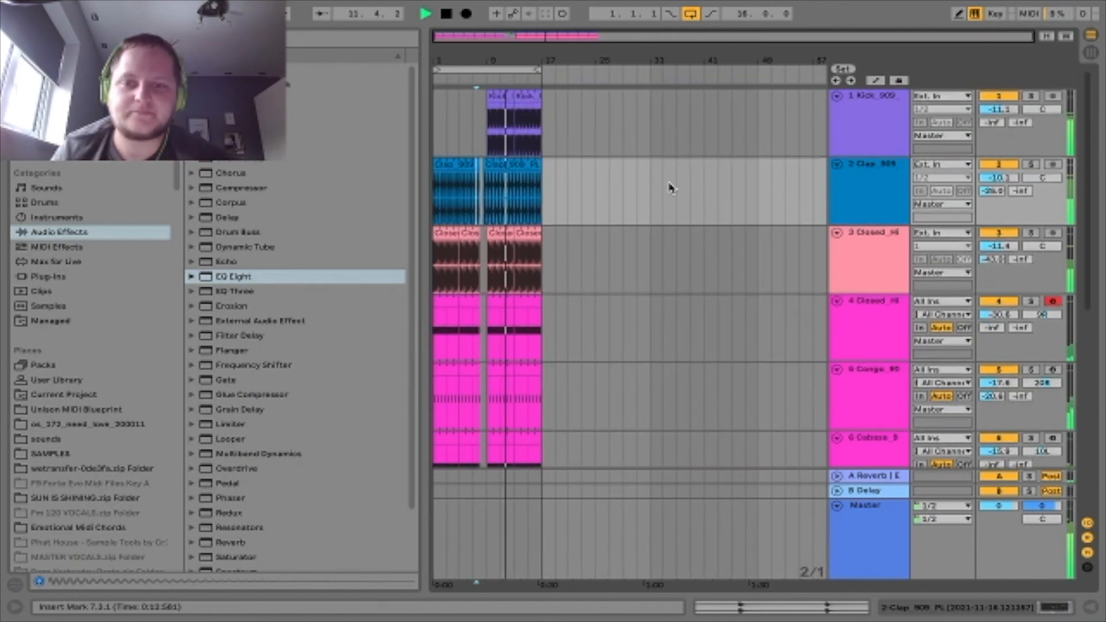
drag(516, 38, 462, 98)
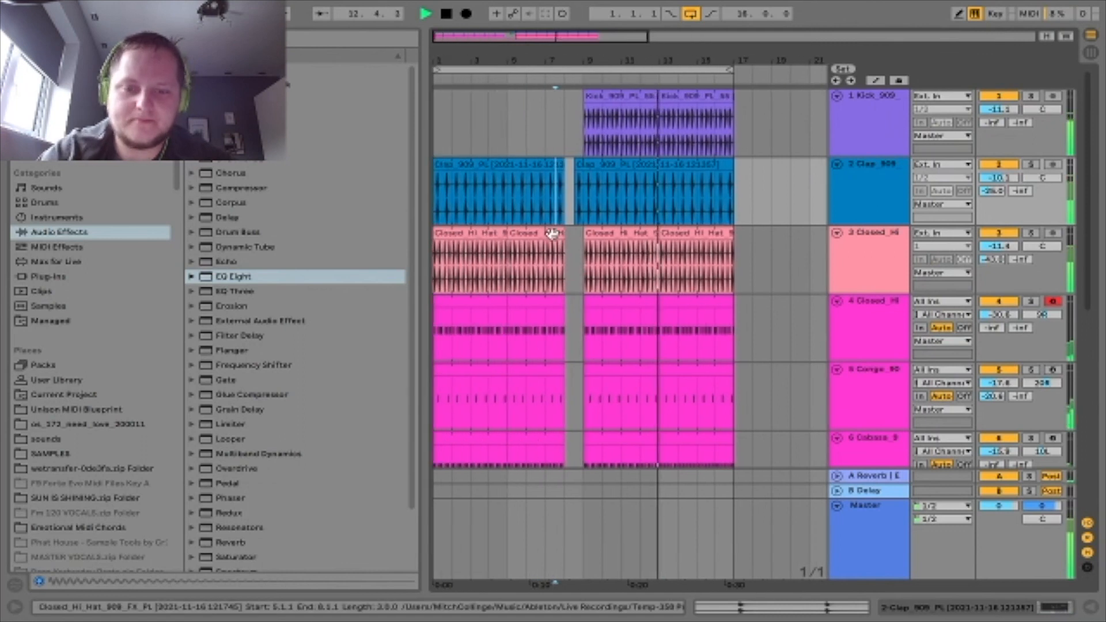
scroll(553, 236, down, 6)
scroll(552, 235, up, 2)
scroll(552, 234, down, 2)
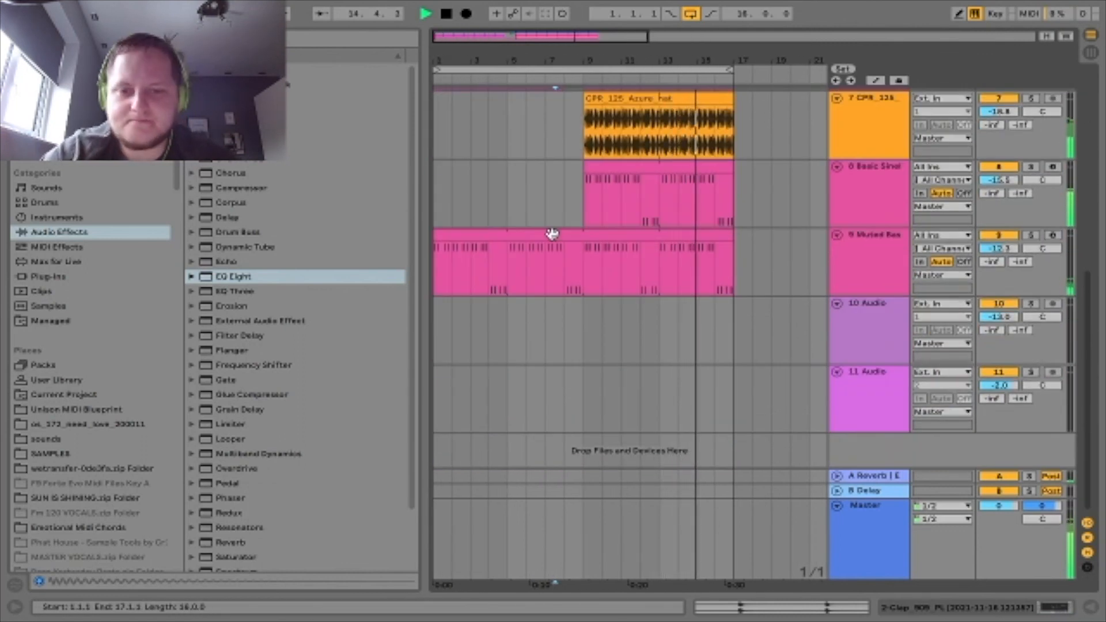
scroll(552, 236, up, 1)
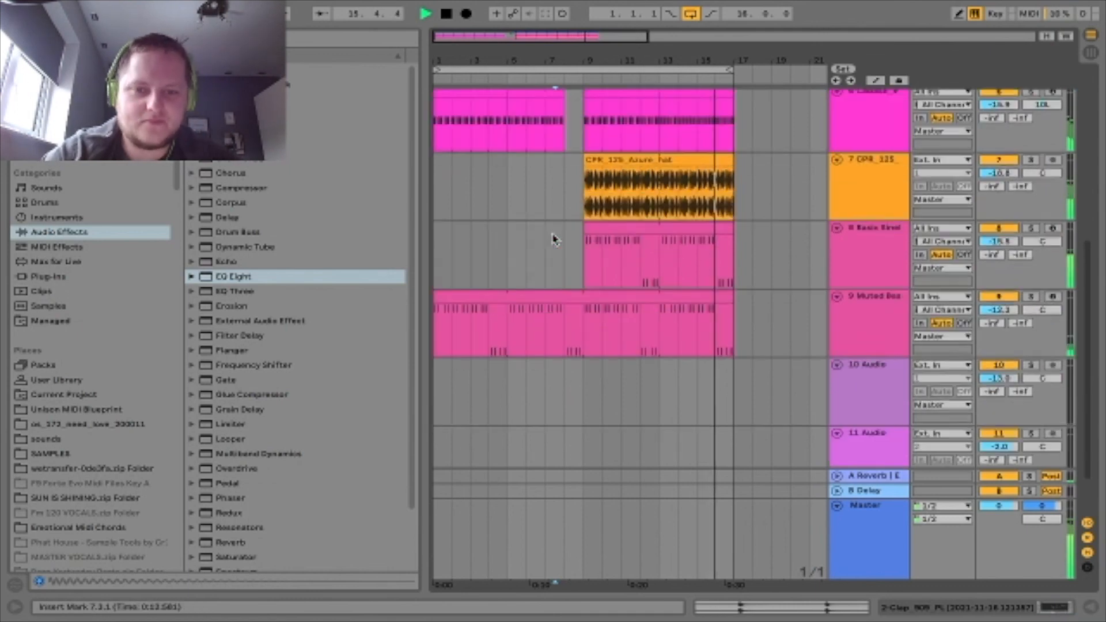
scroll(554, 238, up, 5)
key(space)
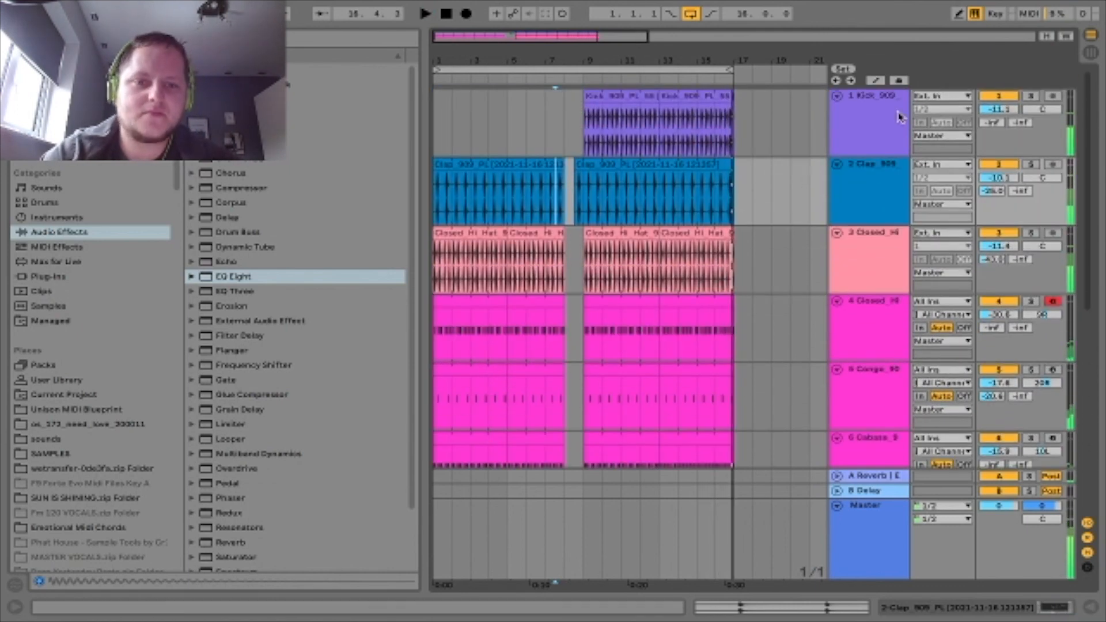
Step: Group the seven drum and percussion tracks, from the kick through the CPR_125 Azure hat loop
click(841, 101)
shift+click(889, 201)
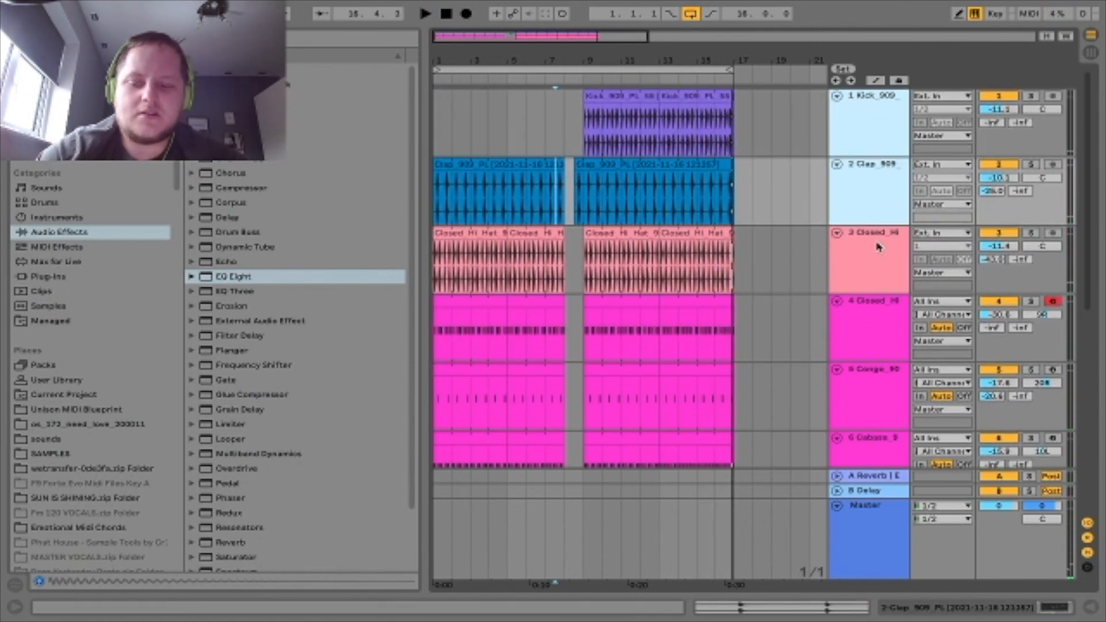
super+click(868, 237)
super+click(888, 303)
scroll(888, 303, down, 2)
super+click(888, 300)
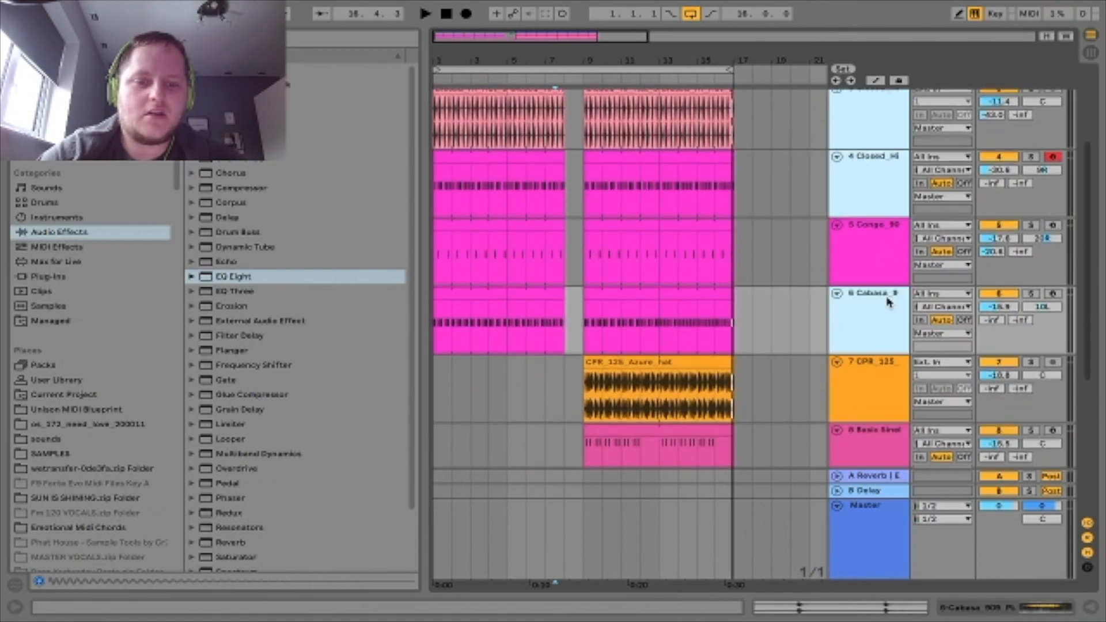
super+click(875, 278)
scroll(874, 280, down, 1)
super+click(865, 327)
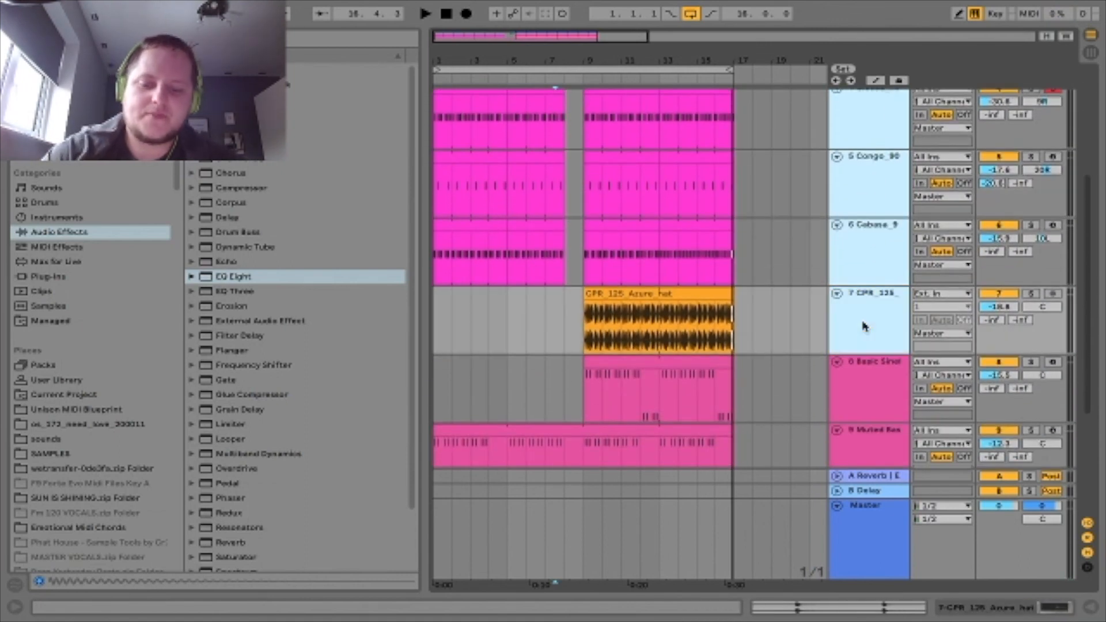
key(super+g)
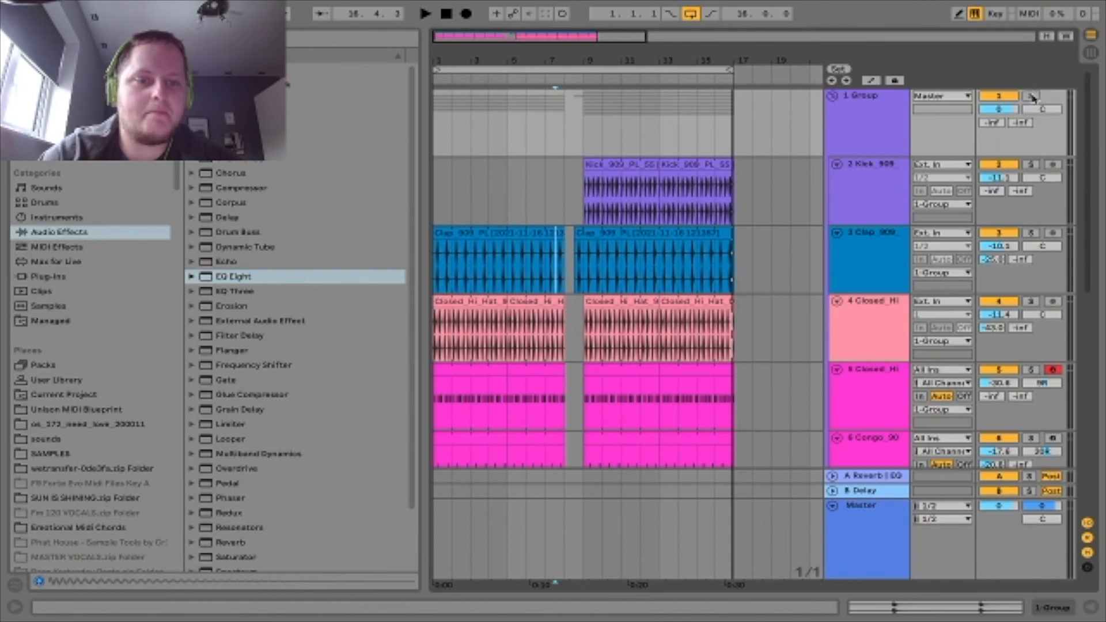
Step: Solo the drum group, audition it from bar 9 and load the Glue Compressor preset Drum - Full Parallel onto it
click(589, 133)
double_click(873, 125)
key(space)
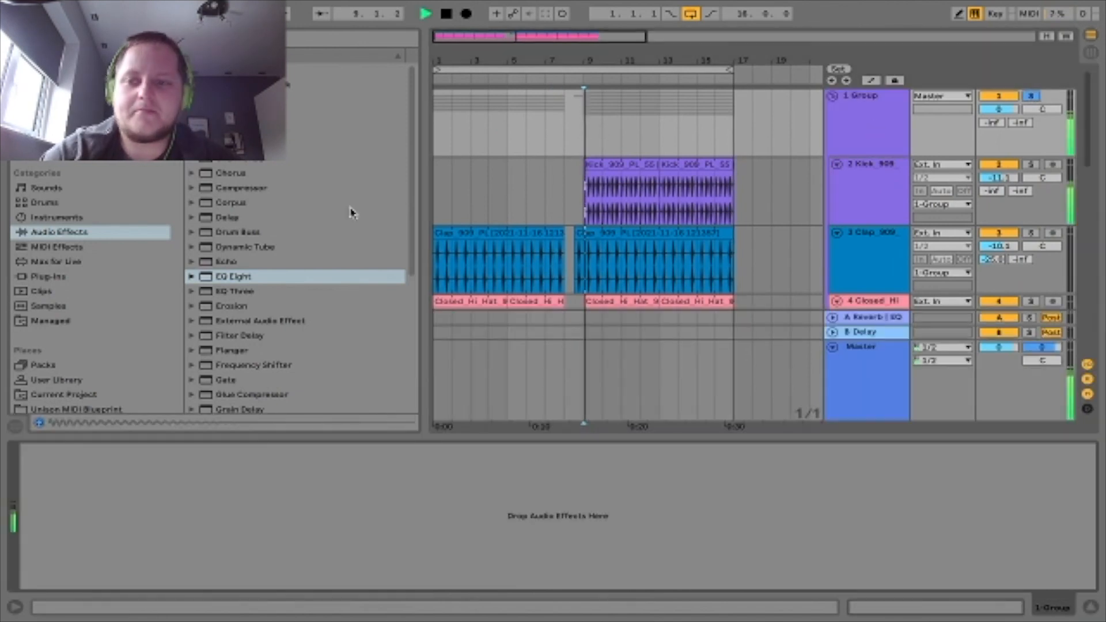
key(space)
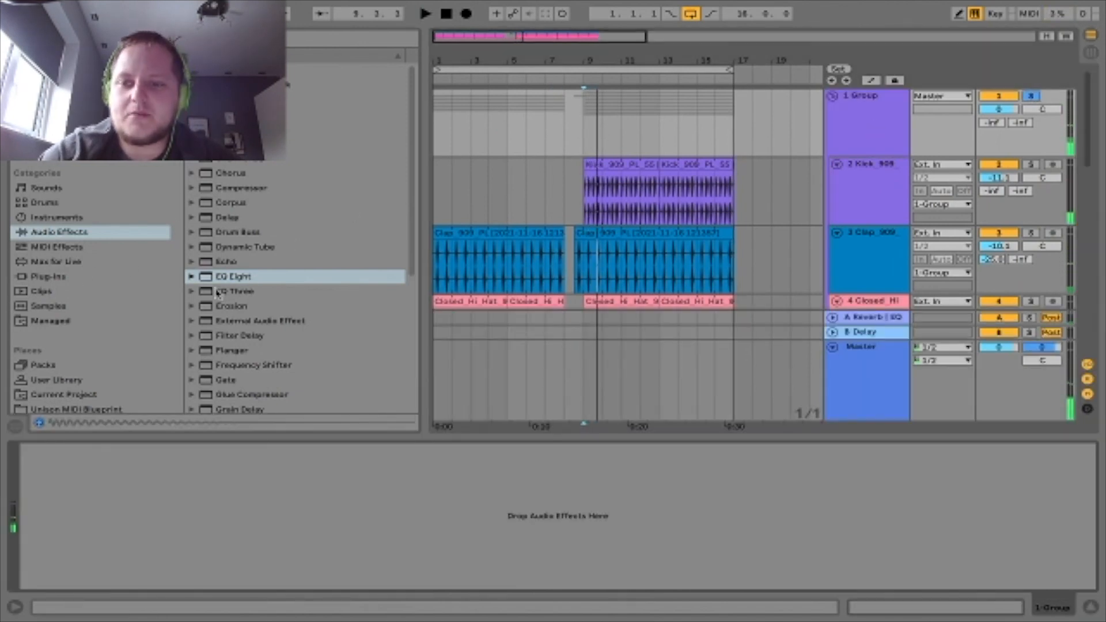
scroll(217, 293, down, 2)
click(193, 345)
scroll(191, 349, down, 5)
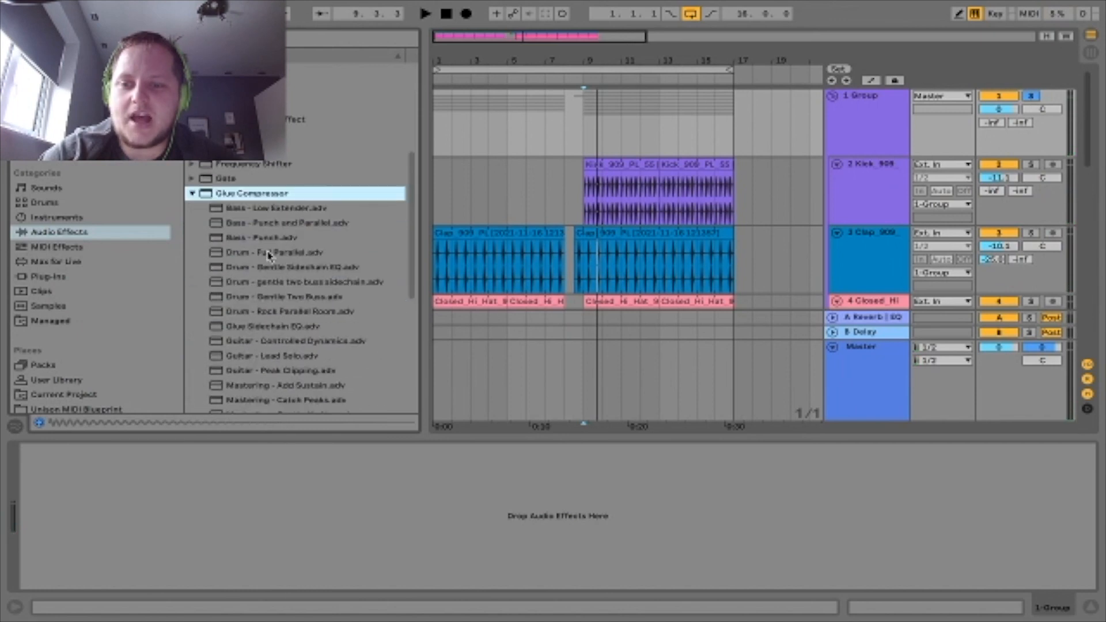
drag(268, 256, 245, 502)
Step: Play the soloed group and set the Glue Compressor's makeup gain to 5 dB
key(space)
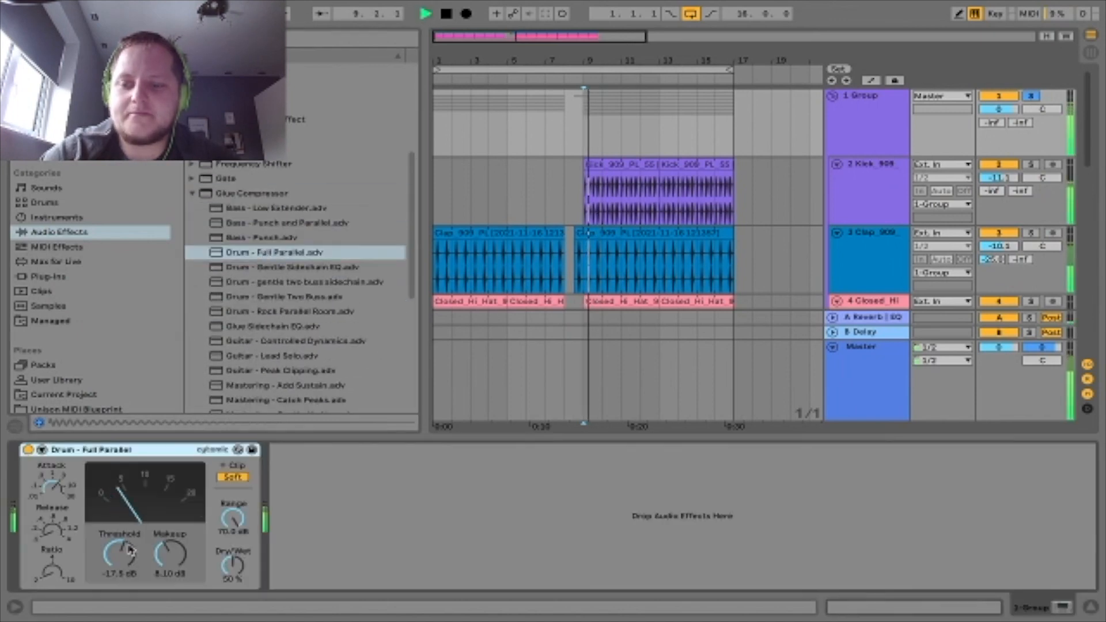
click(165, 559)
text(5)
key(Return)
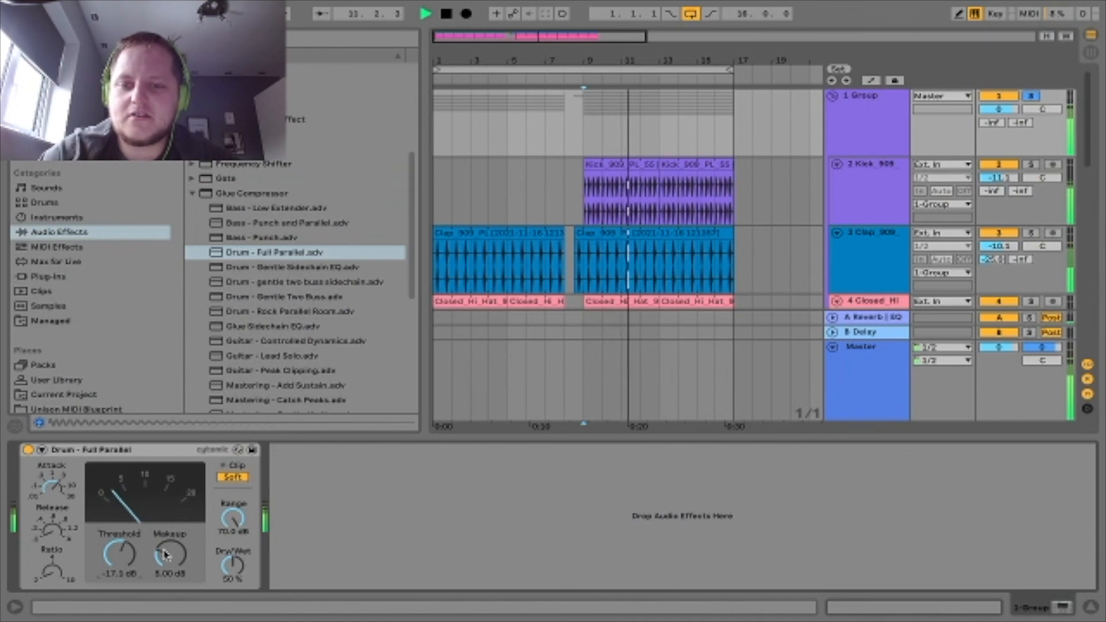
Step: Copy the clap track's EQ Eight onto the first closed hi-hat track and set its 4.74 kHz band's gain to -0.12 dB
drag(595, 438, 594, 530)
scroll(951, 357, down, 3)
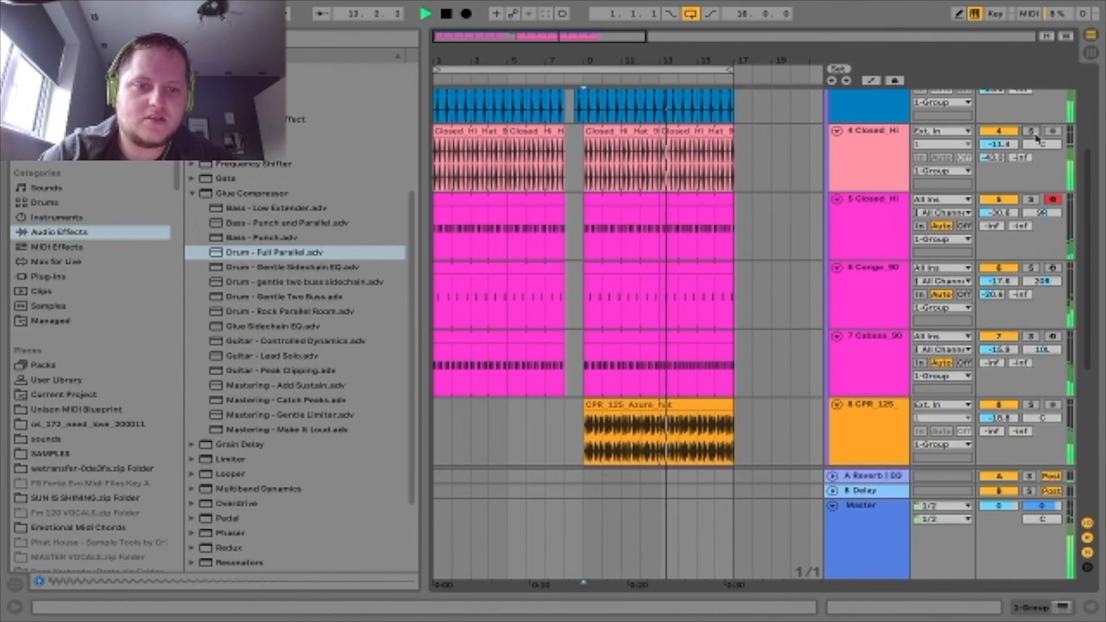
key(space)
double_click(884, 110)
click(355, 450)
key(ctrl+c)
click(845, 172)
click(476, 507)
key(ctrl+v)
drag(323, 491, 321, 509)
key(space)
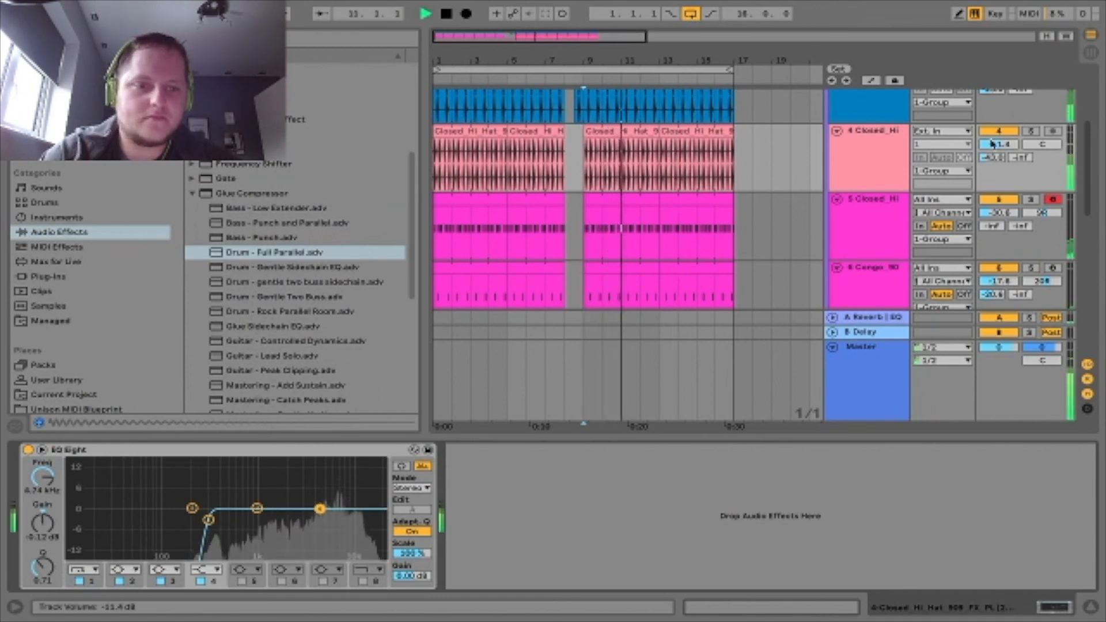
Step: During playback, lower the first closed hi-hat track's volume to -16.3 dB and the clap track's to about -12.6 dB
drag(992, 144, 993, 167)
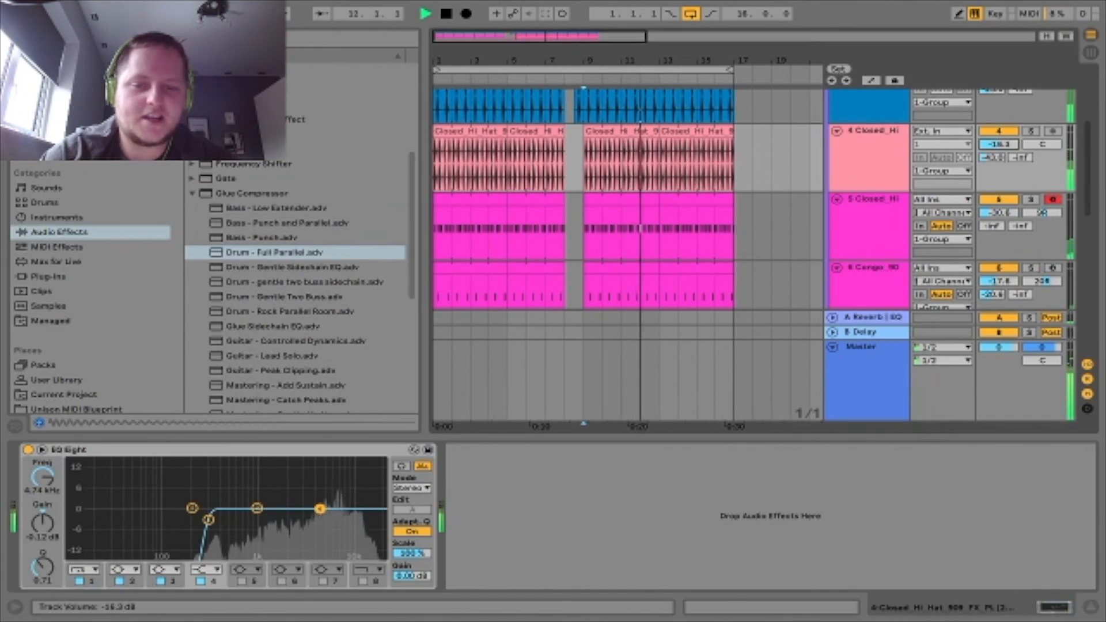
drag(628, 435, 628, 446)
scroll(628, 445, down, 2)
scroll(627, 444, up, 4)
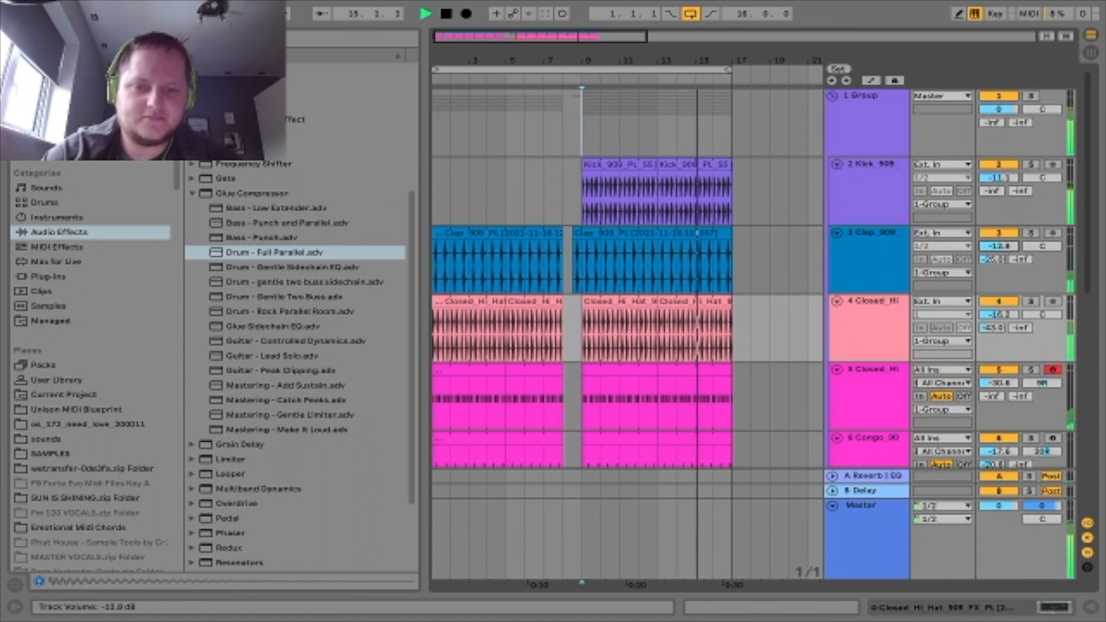
Step: Stop playback and load the Saturator preset A Bit Warmer after the Glue Compressor on the drum group
double_click(872, 108)
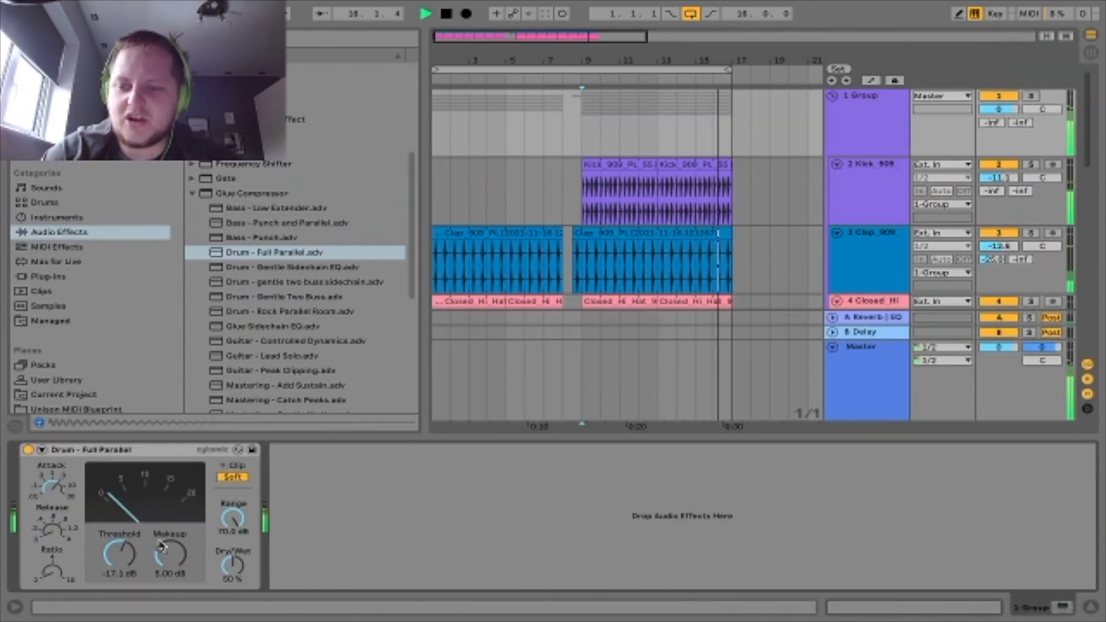
key(space)
key(ctrl+alt+l)
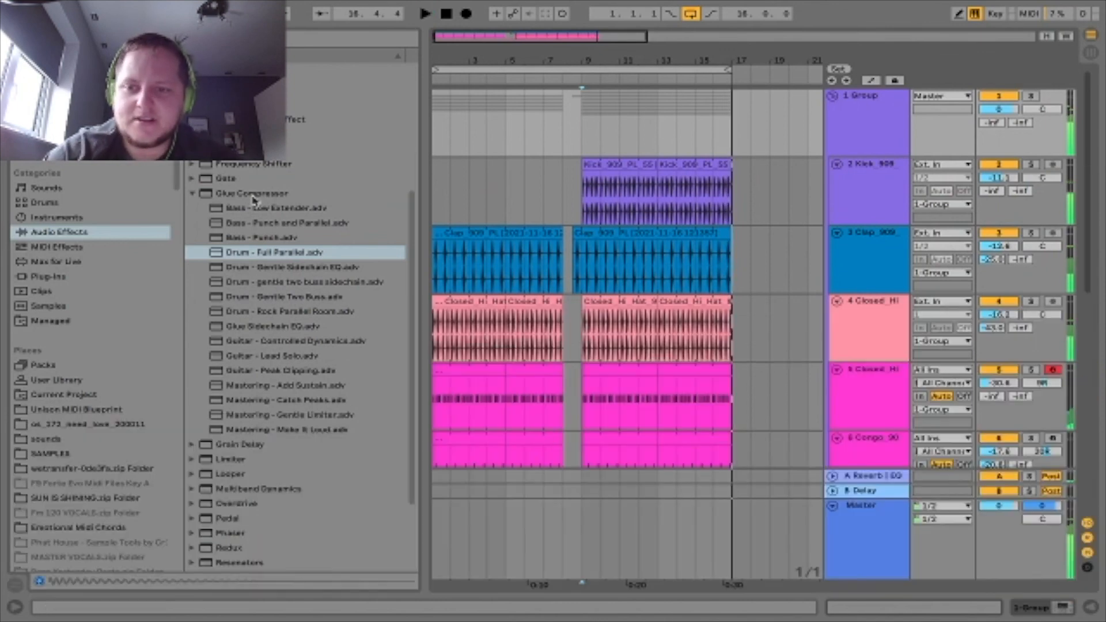
click(194, 209)
click(192, 194)
click(850, 118)
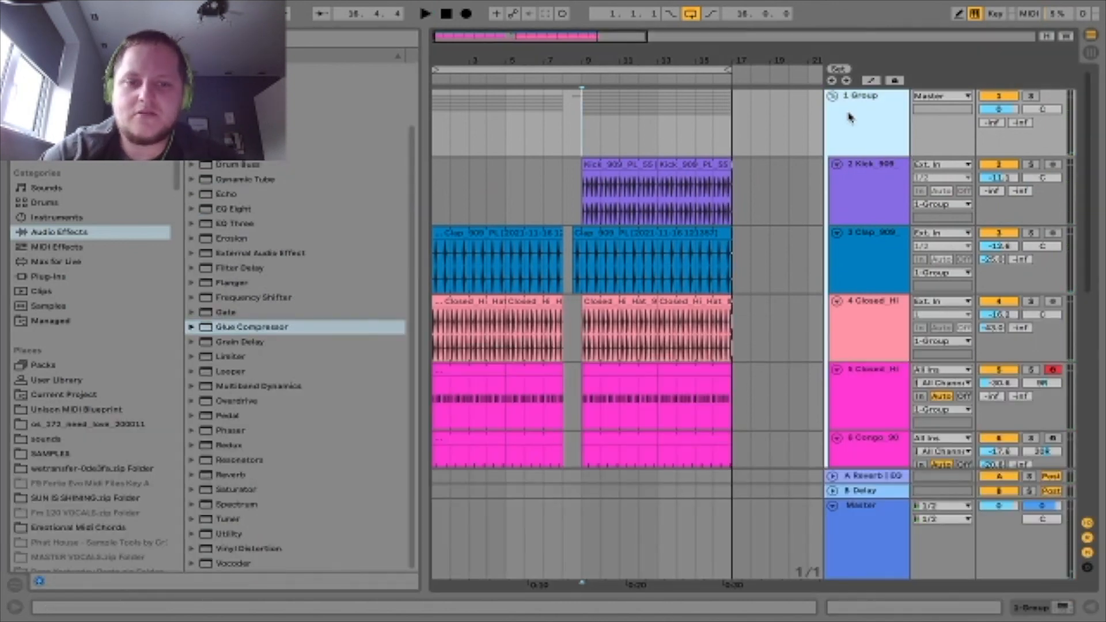
double_click(850, 118)
scroll(267, 328, down, 4)
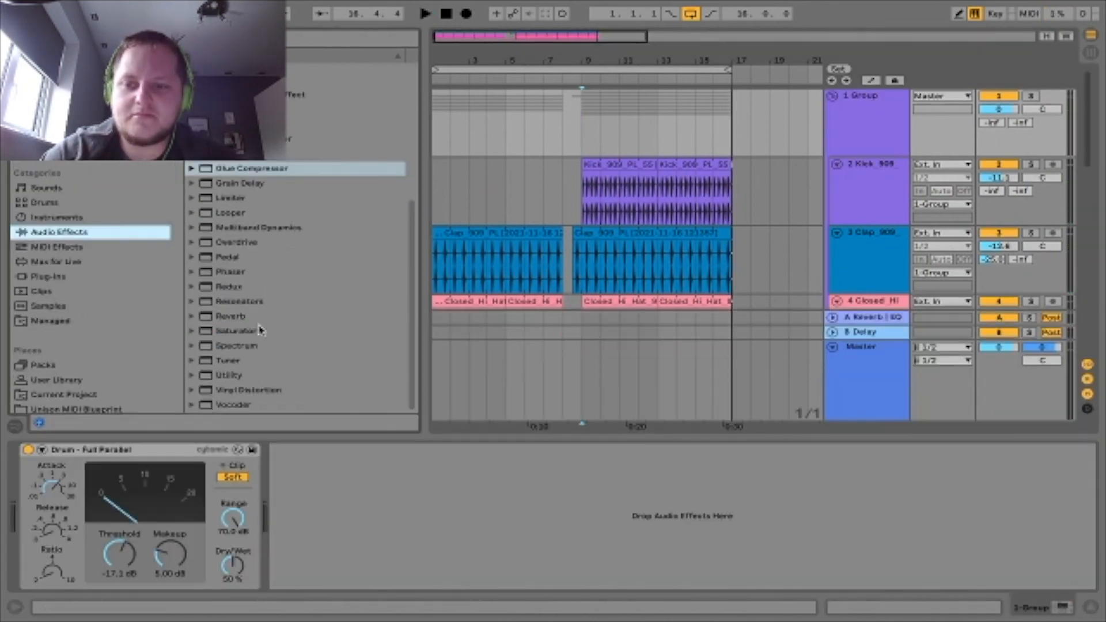
click(193, 332)
scroll(323, 340, down, 2)
drag(270, 268, 394, 519)
Step: Set the Saturator's drive to 0 dB and its dry/wet to 34.1%, comparing it bypassed and active during playback
click(300, 497)
text(0)
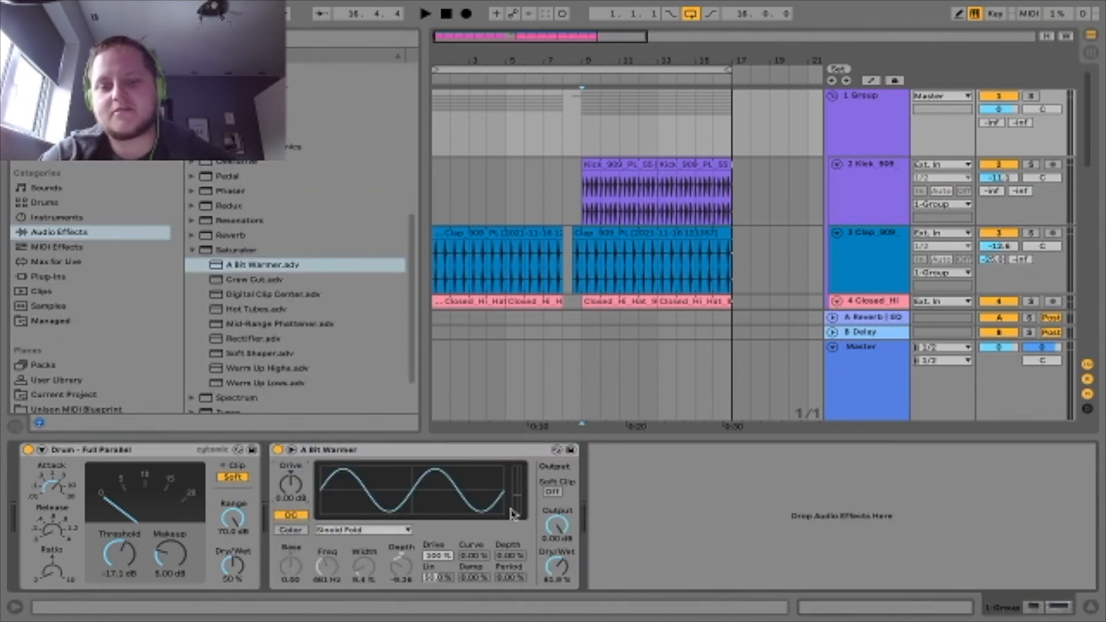
key(space)
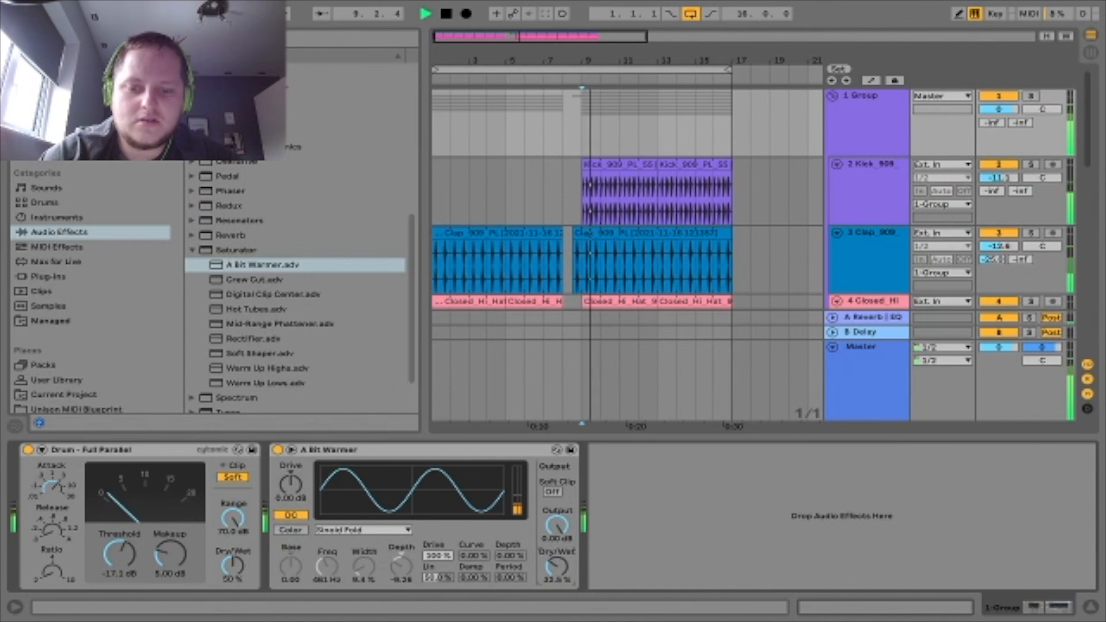
click(278, 450)
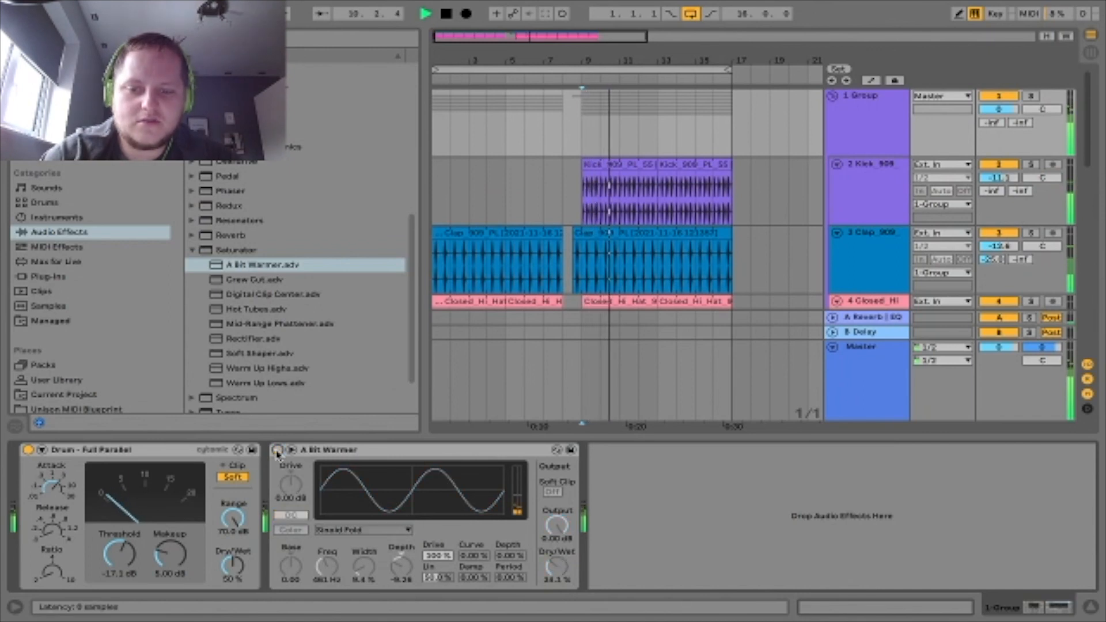
click(278, 450)
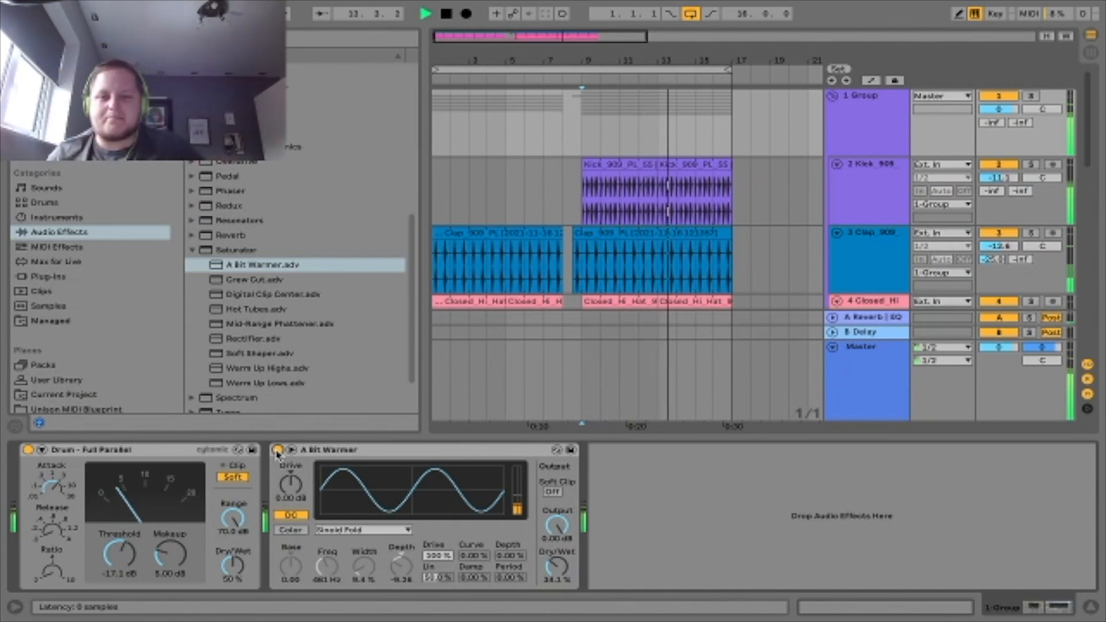
key(space)
Step: Fold the drum group and group the Basic Sine and Muted Bass tracks together
double_click(863, 128)
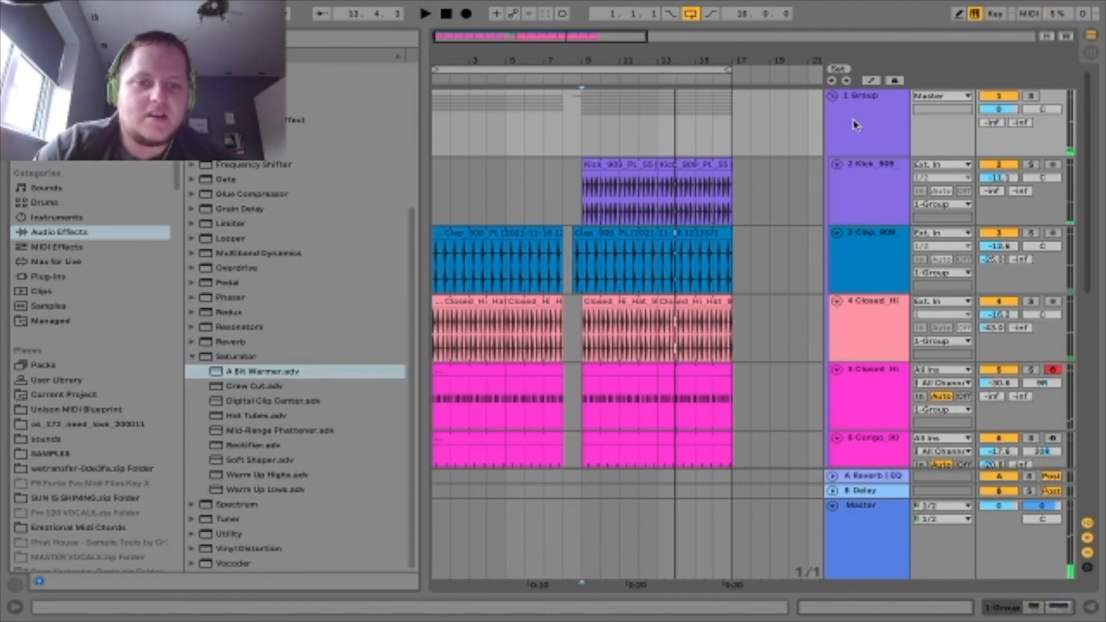
click(832, 97)
click(876, 145)
shift+click(867, 223)
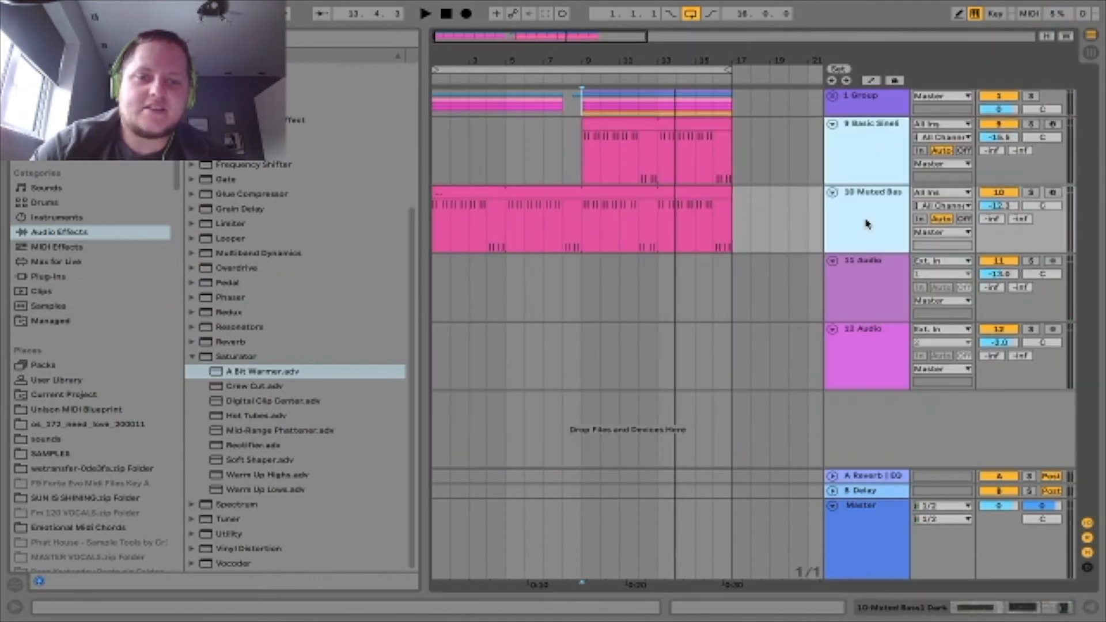
key(ctrl+g)
Step: Solo the bass group, play it and load the Glue Compressor preset Bass - Punch and Parallel onto it
click(1032, 125)
key(space)
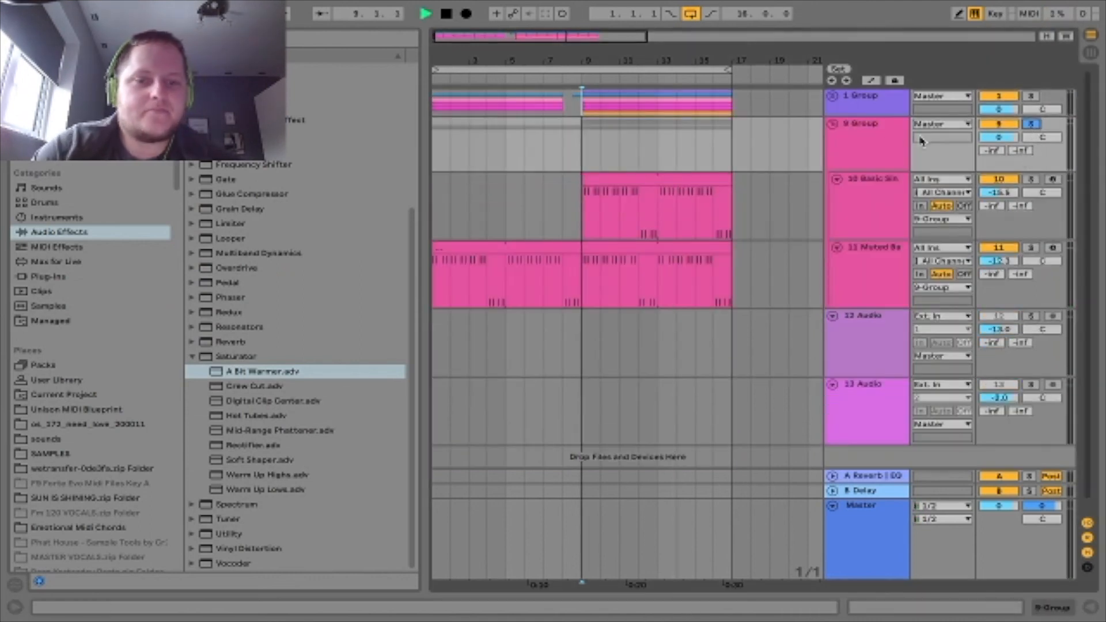
double_click(889, 138)
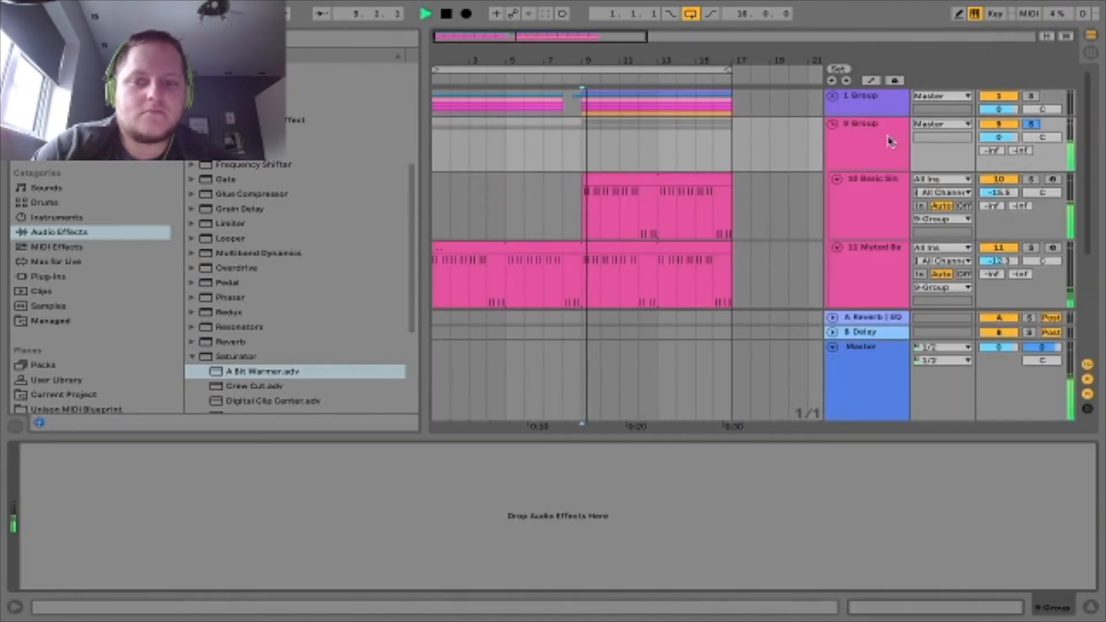
click(193, 195)
drag(258, 224, 254, 478)
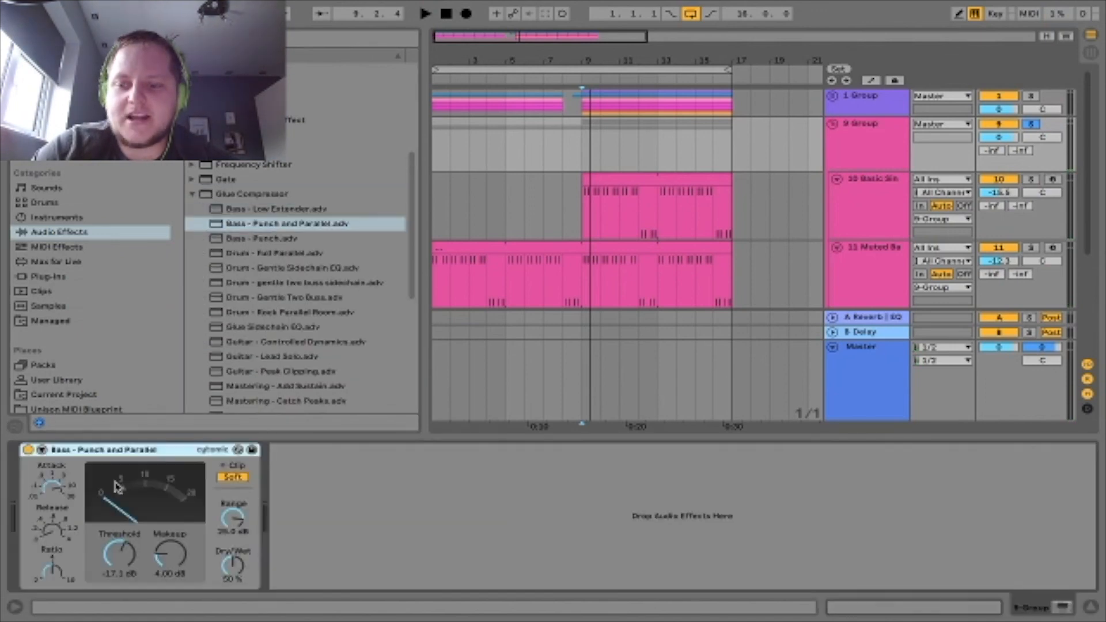
Step: Lower the threshold of the bass group's Glue Compressor to -27.6 dB while auditioning the group
key(space)
drag(137, 547, 143, 573)
key(space)
Step: Lower the Muted Bass track's volume to about -17.8 dB, then unsolo the bass group and play the full mix
drag(991, 261, 991, 274)
key(space)
click(1030, 125)
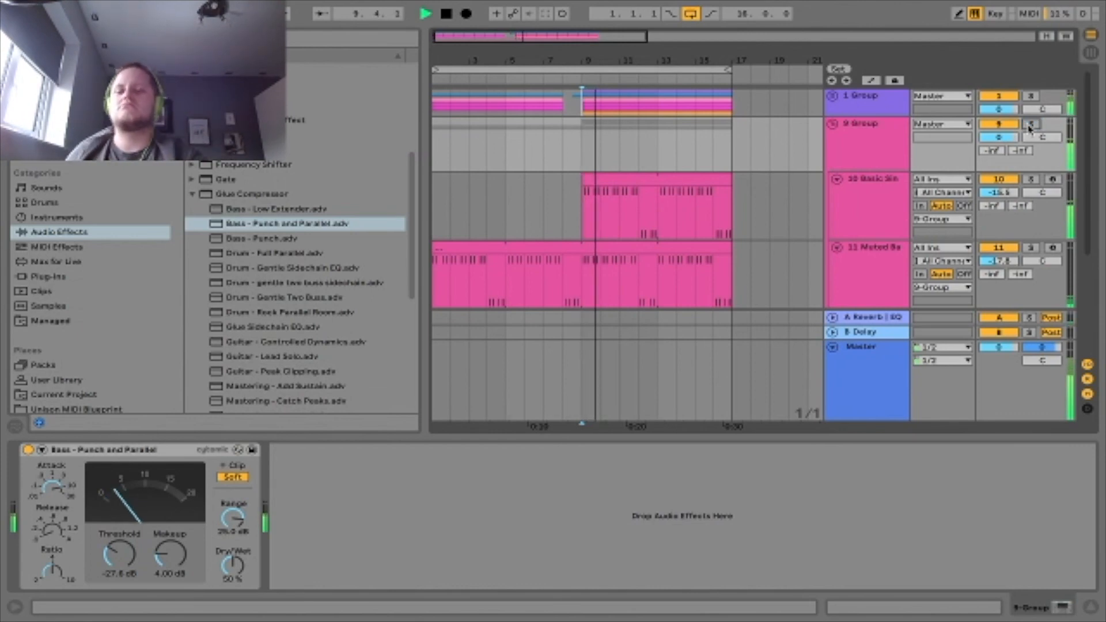
click(527, 436)
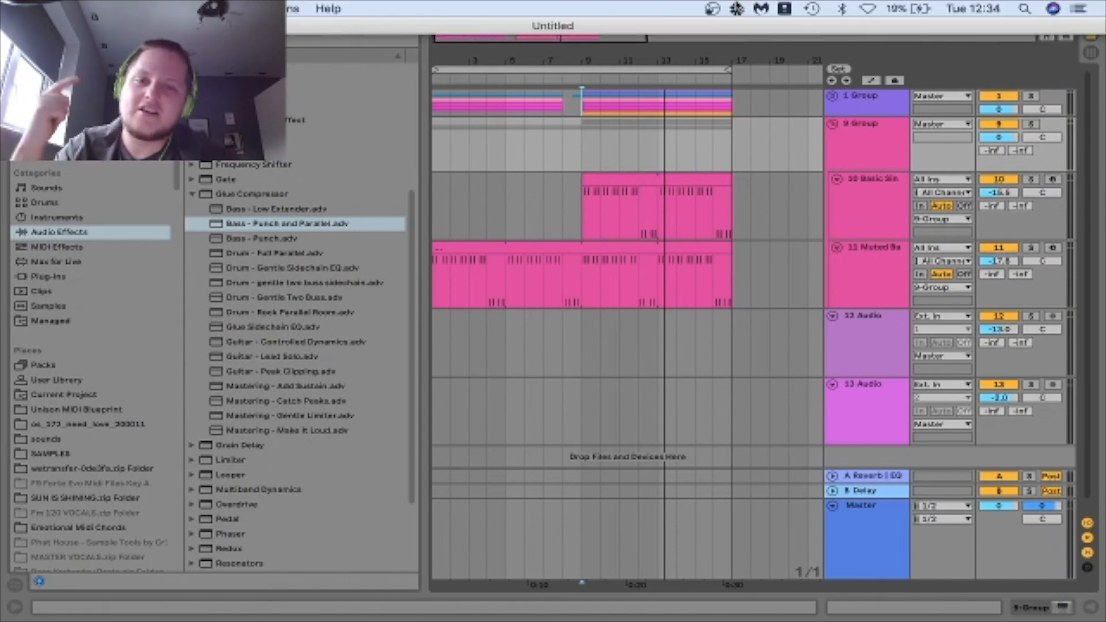
click(713, 9)
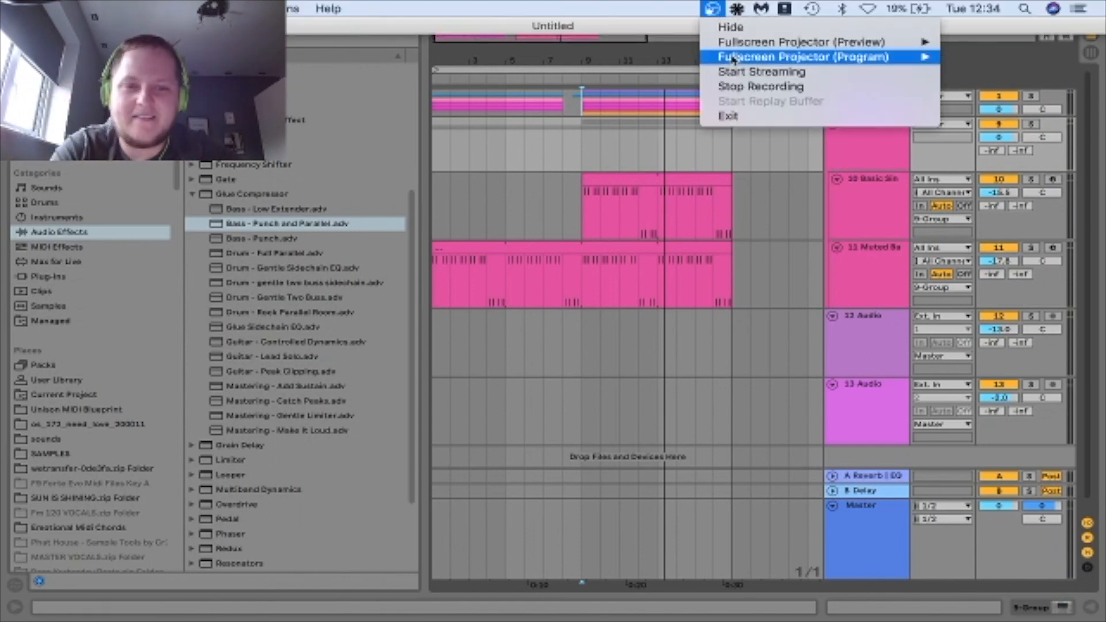